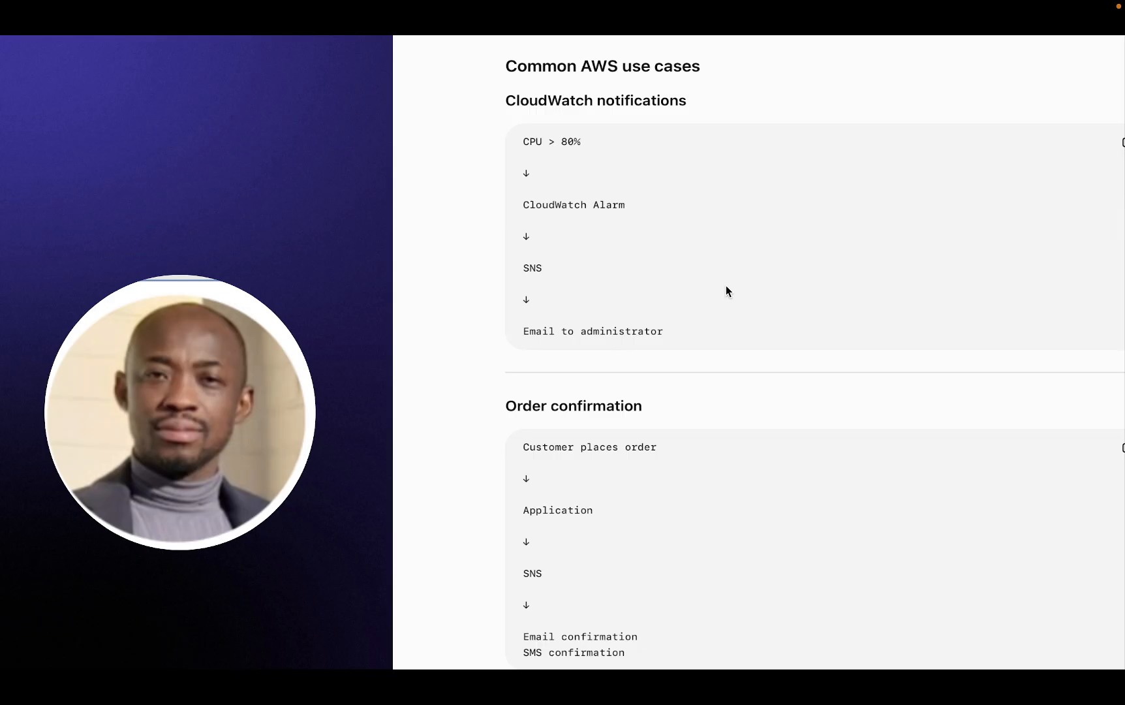
Leave the slideshow, switch to the EC2 console, refresh the instances list and start launching a new instance
key("Escape")
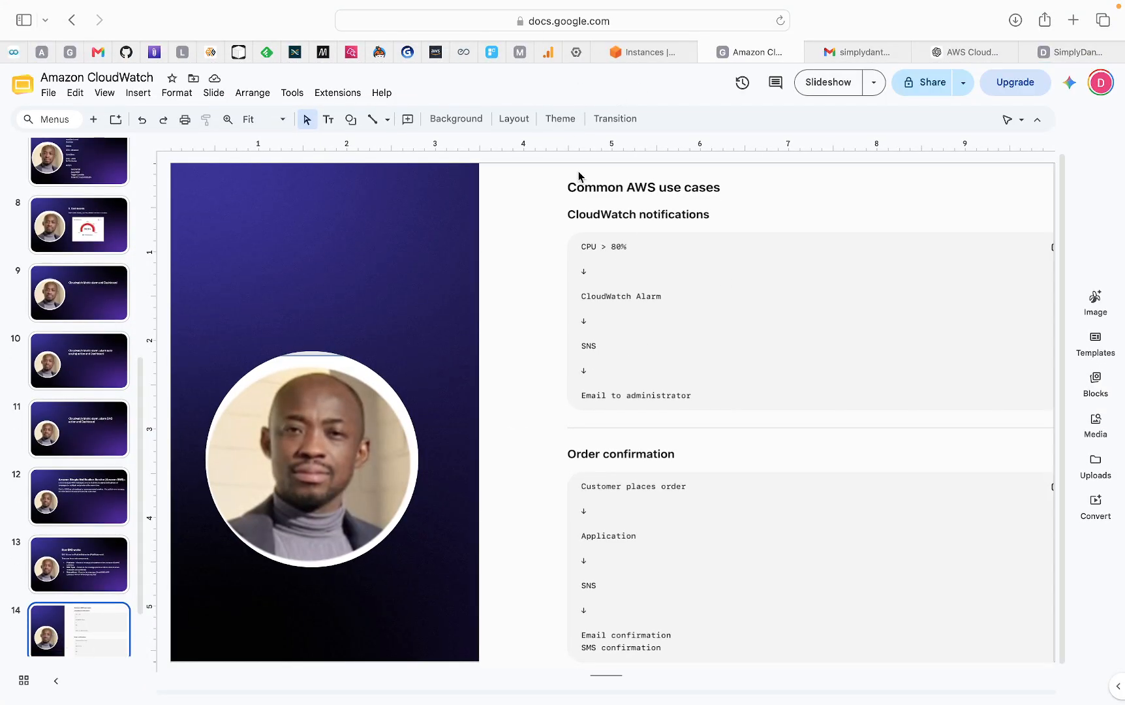
left_click(638, 53)
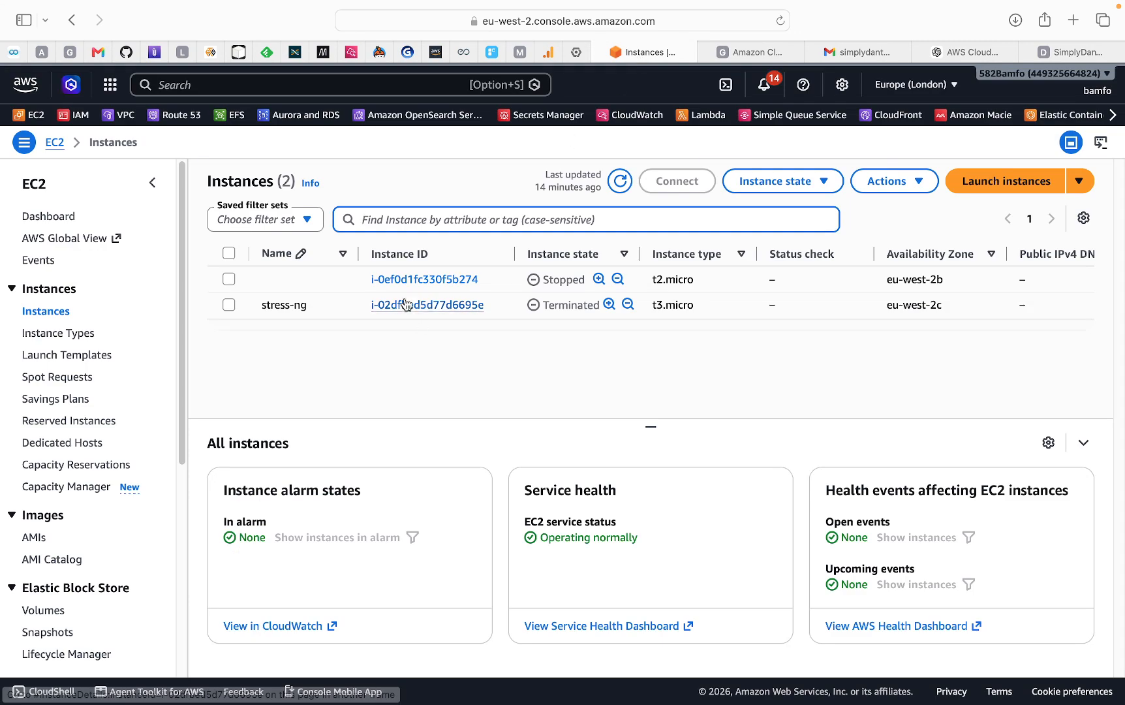
left_click(620, 183)
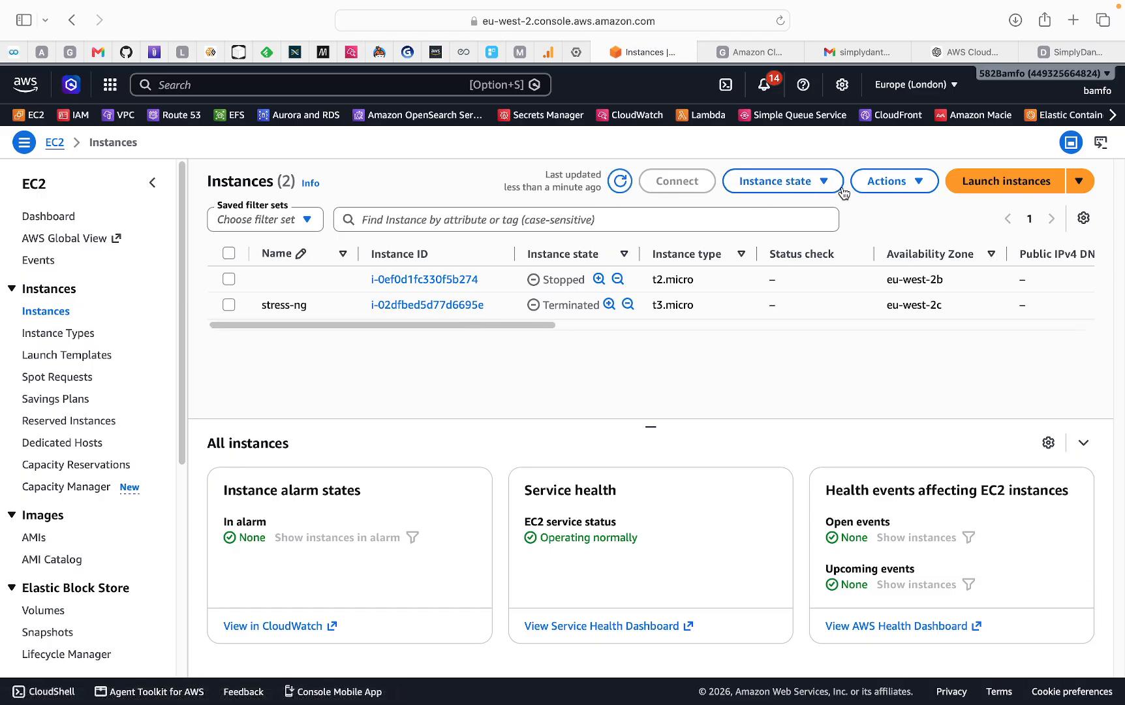
left_click(978, 189)
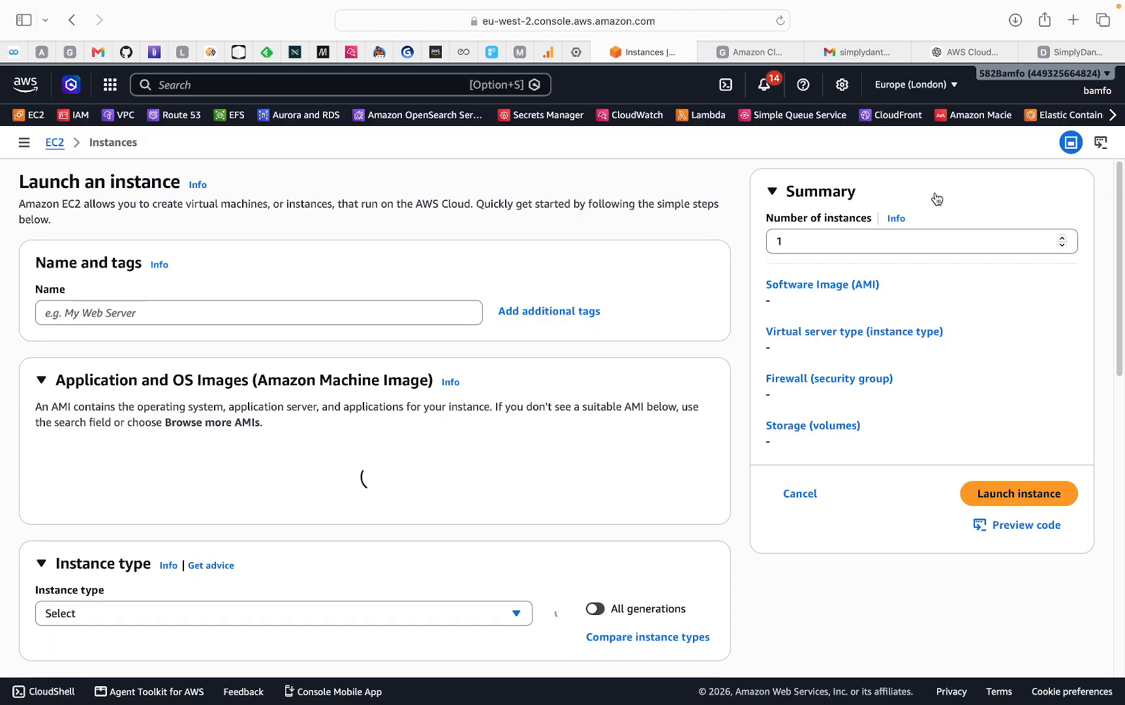
Choose the Ubuntu image for the new instance and name it dantech
left_click(174, 306)
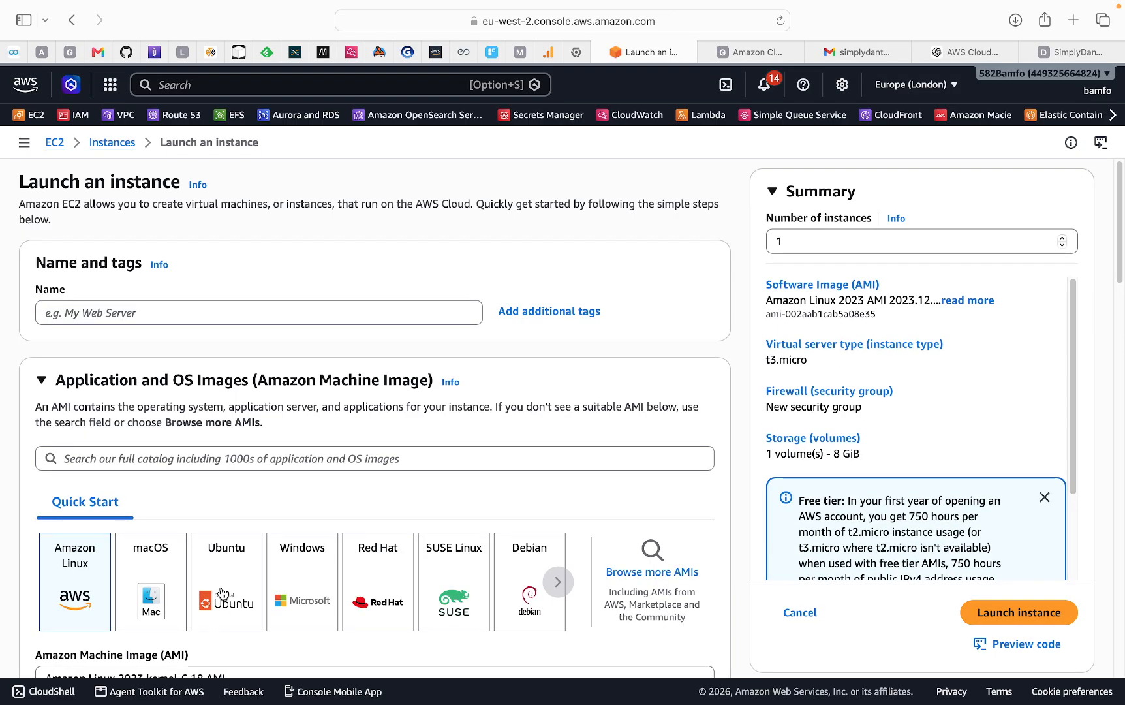
left_click(225, 584)
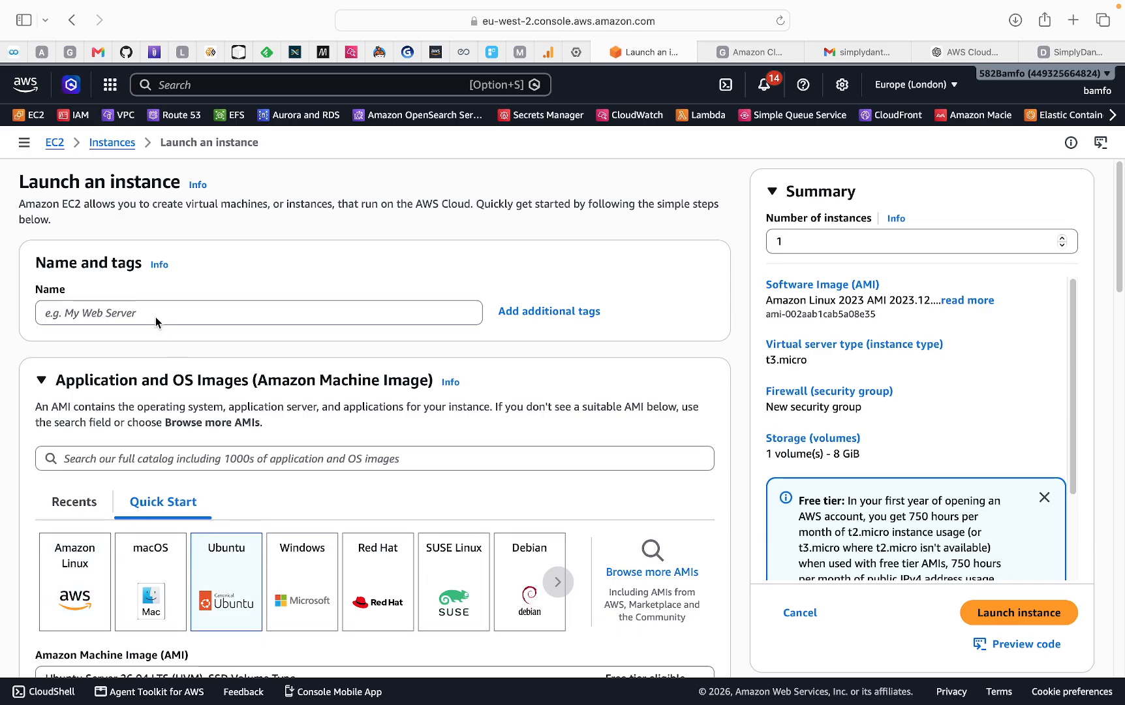
left_click(128, 314)
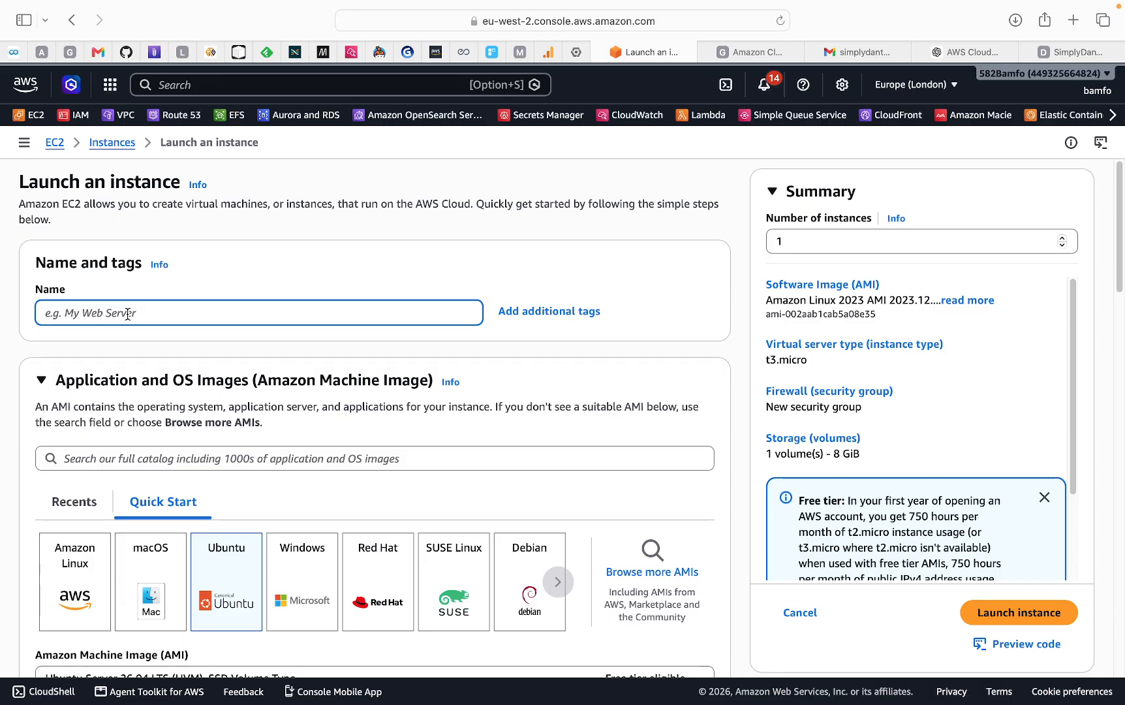
type("da")
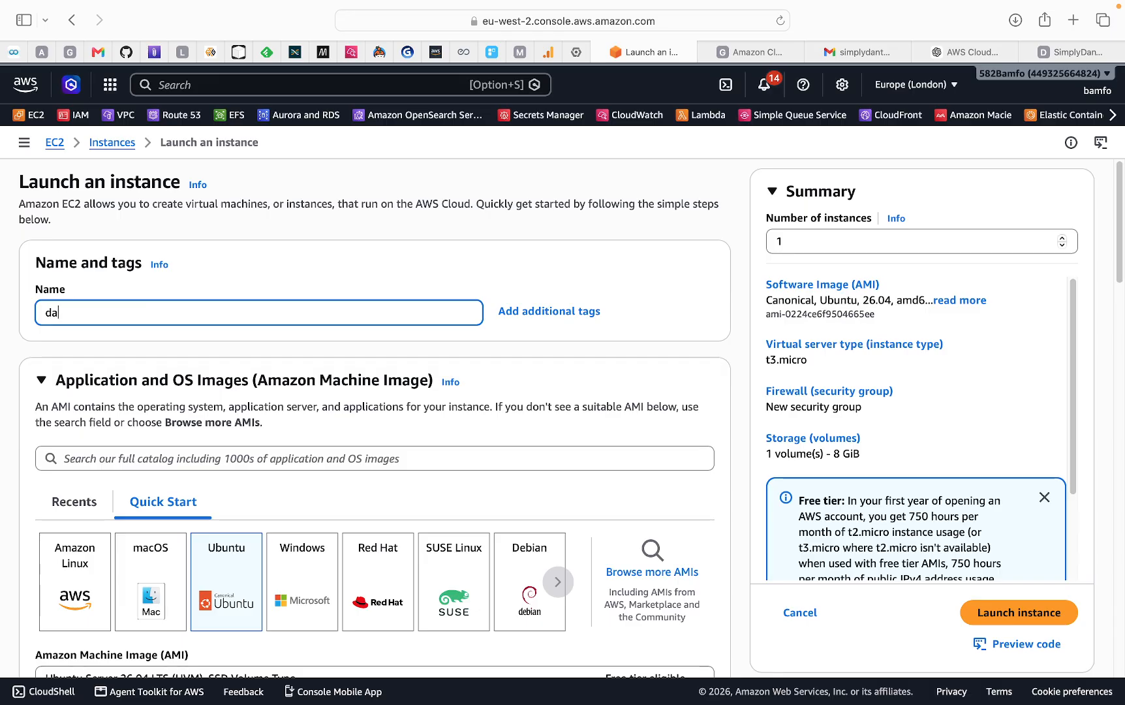
type("ntec")
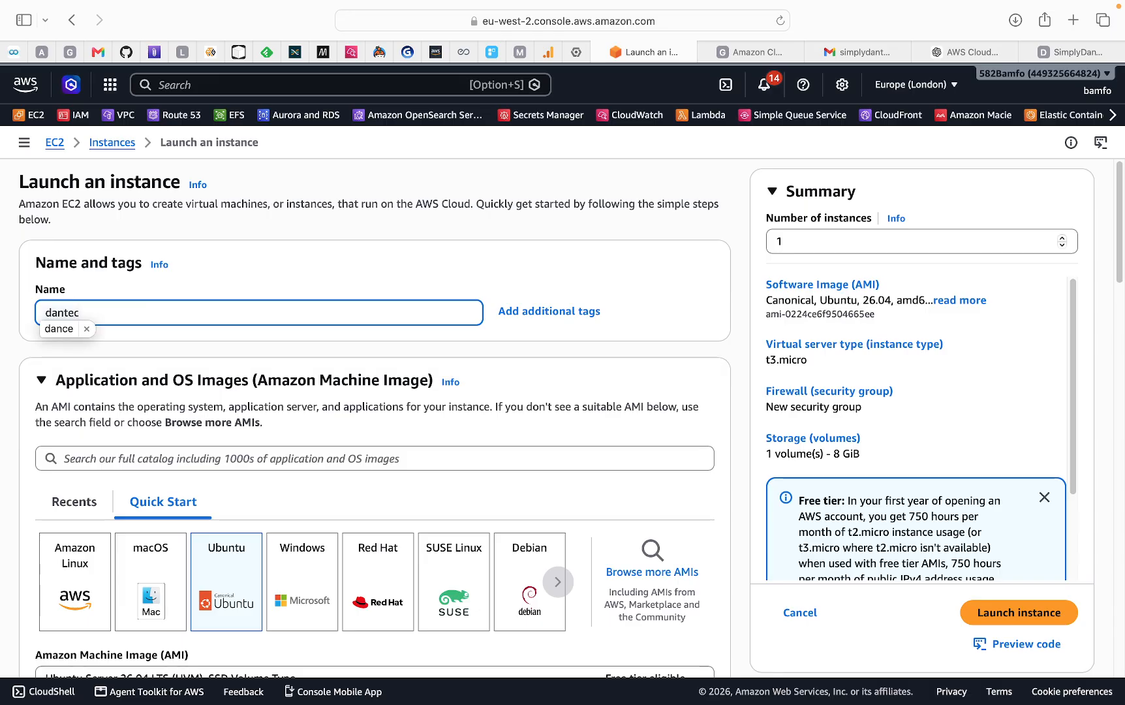
type("t")
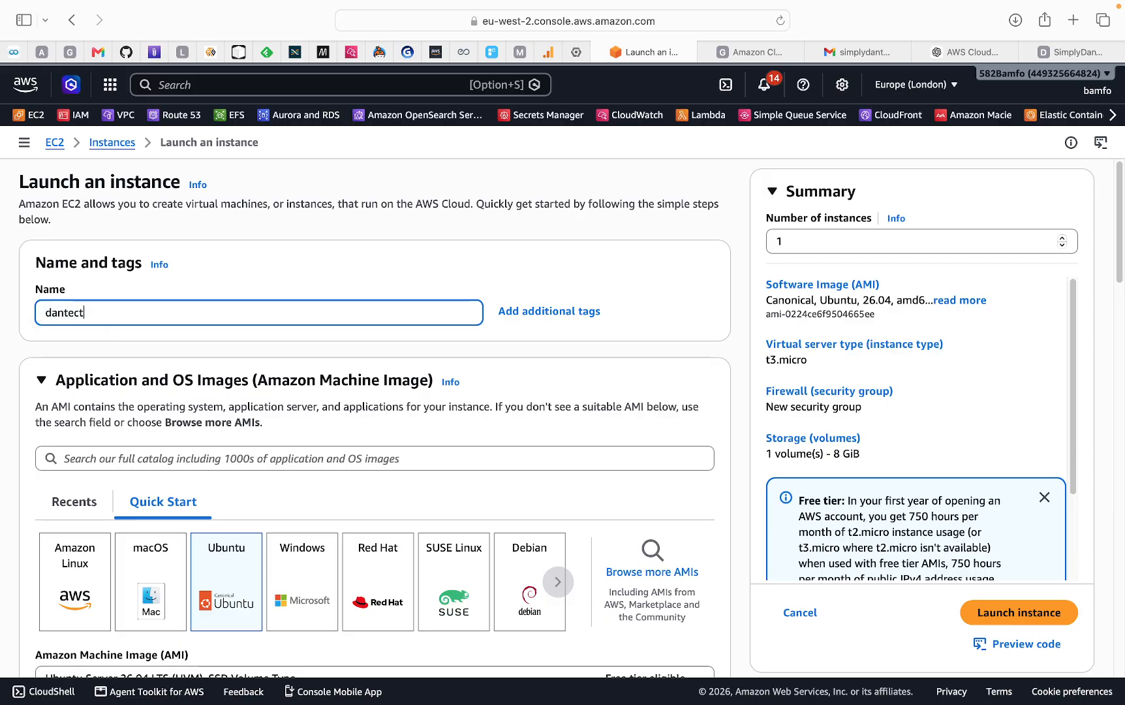
key("BackSpace")
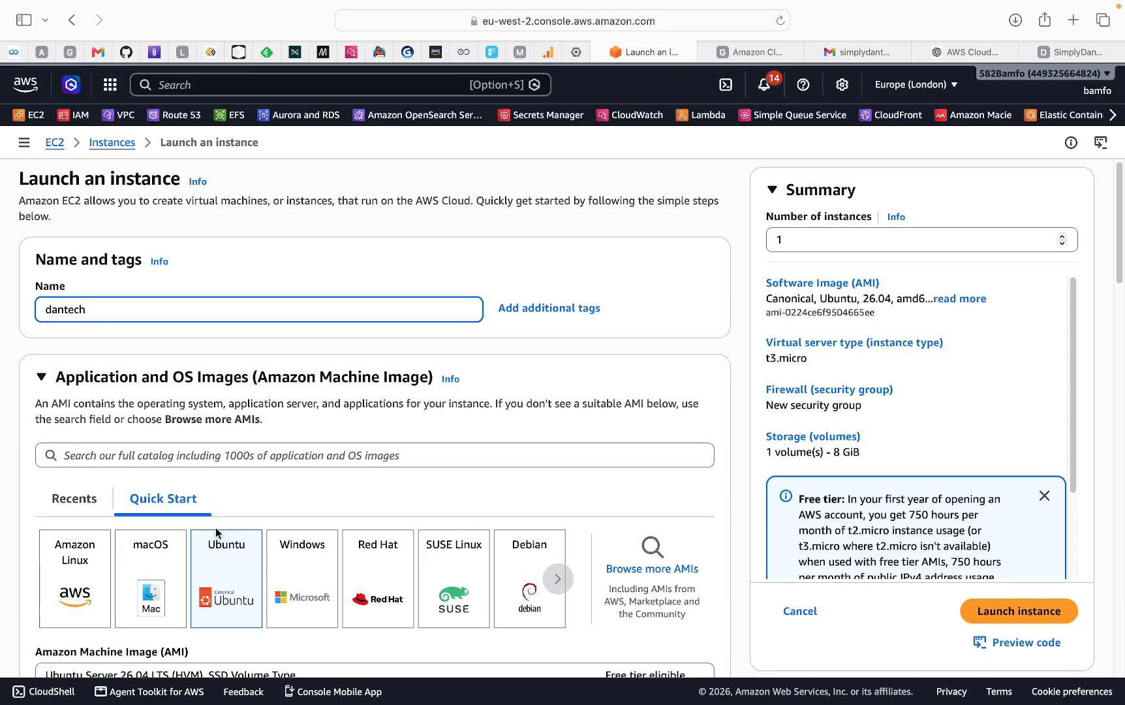
Review the available instance types, keep t3.micro, and choose to proceed without a key pair
scroll(228, 554, "down", 5)
scroll(234, 541, "down", 3)
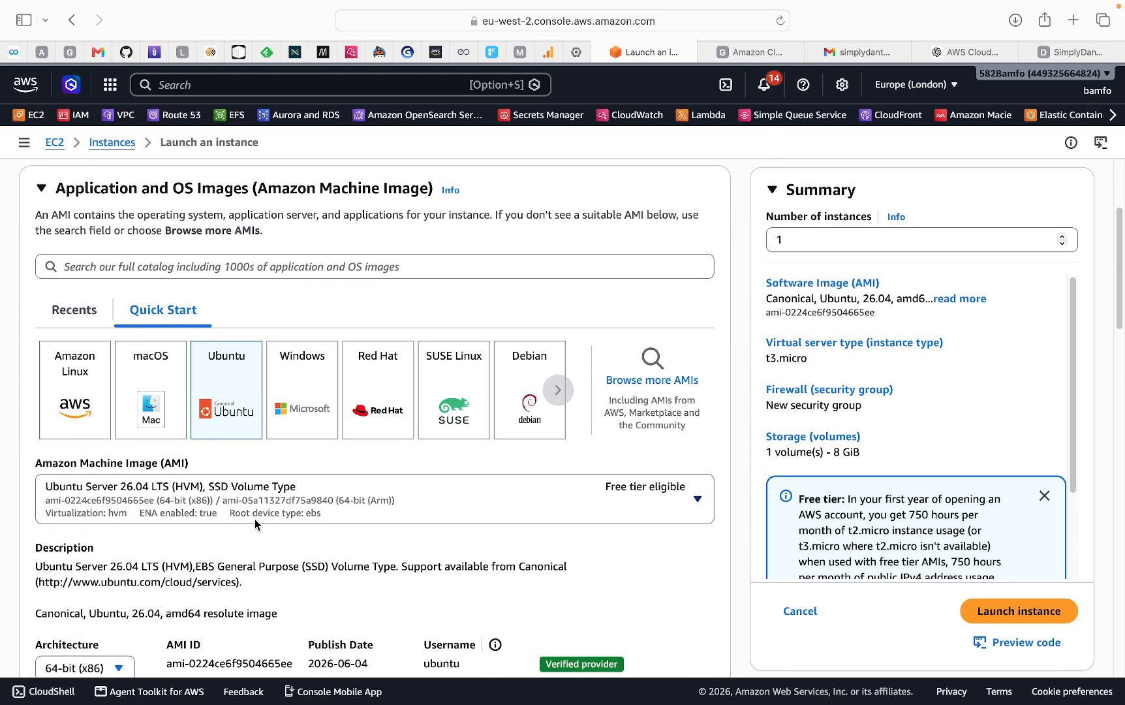
scroll(255, 520, "down", 2)
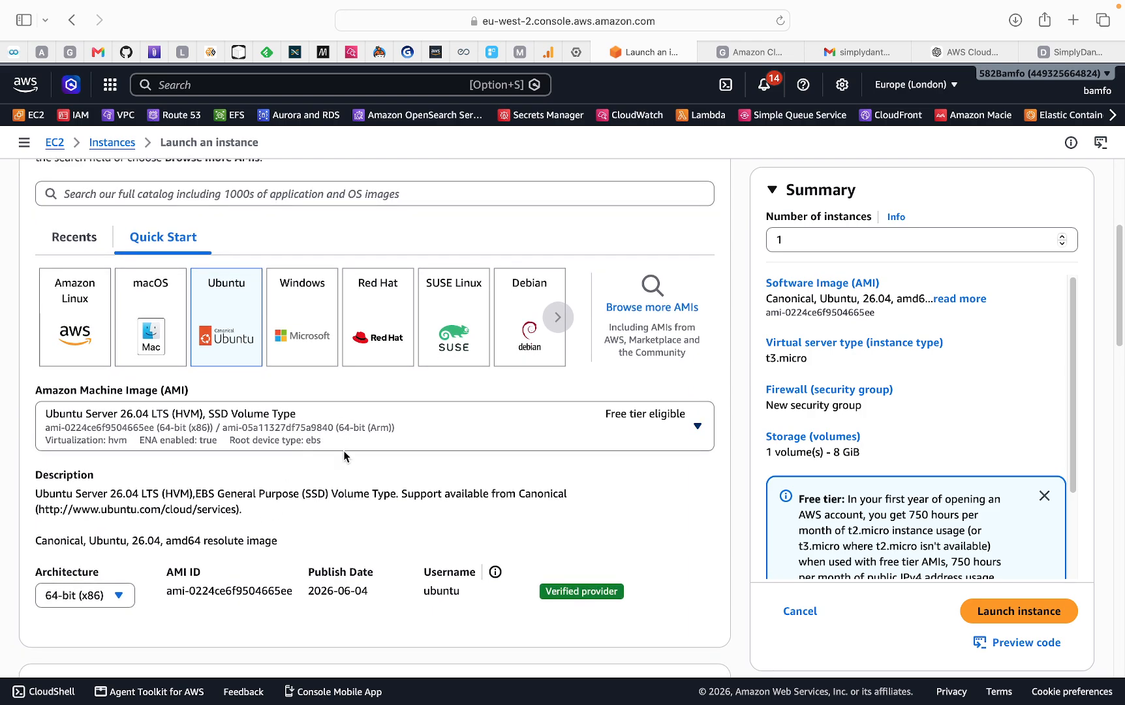
scroll(342, 457, "down", 10)
scroll(338, 470, "down", 1)
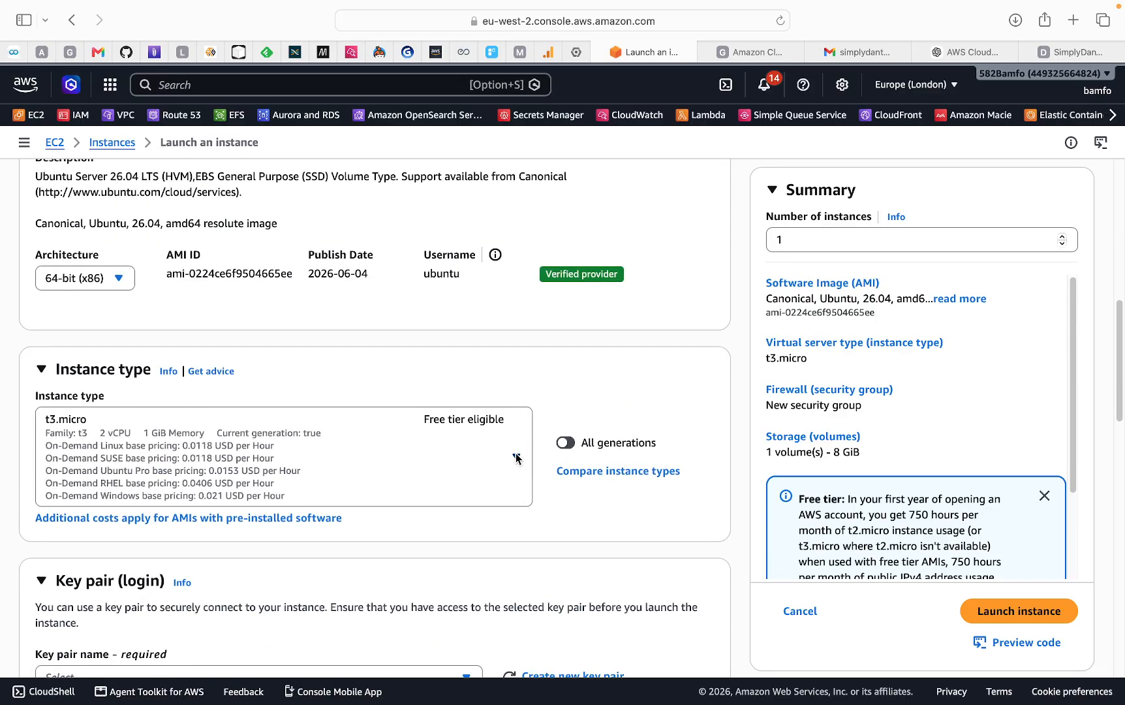
left_click(279, 481)
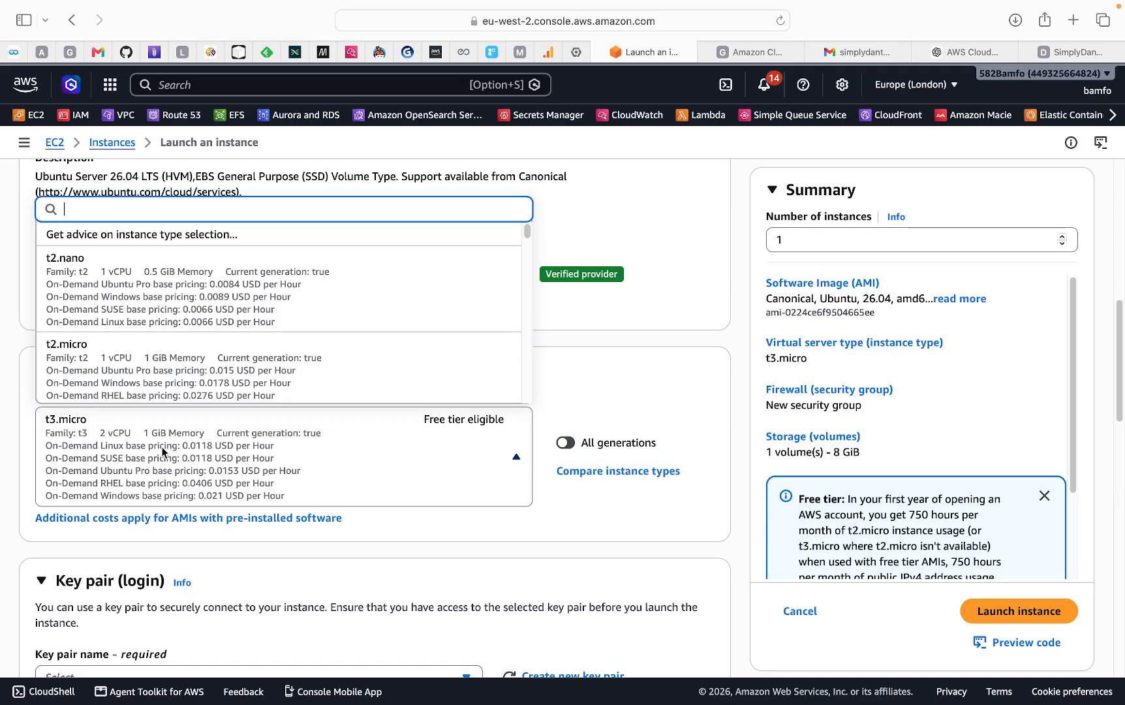
left_click(544, 533)
scroll(535, 545, "down", 1)
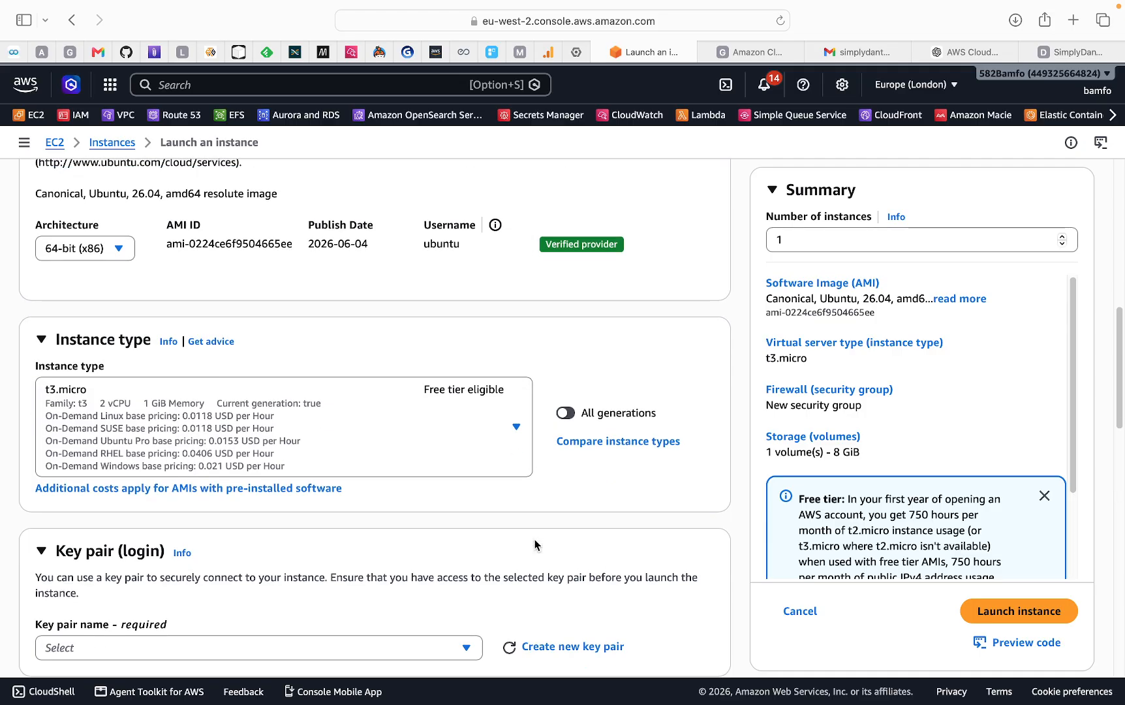
scroll(535, 545, "down", 4)
left_click(128, 511)
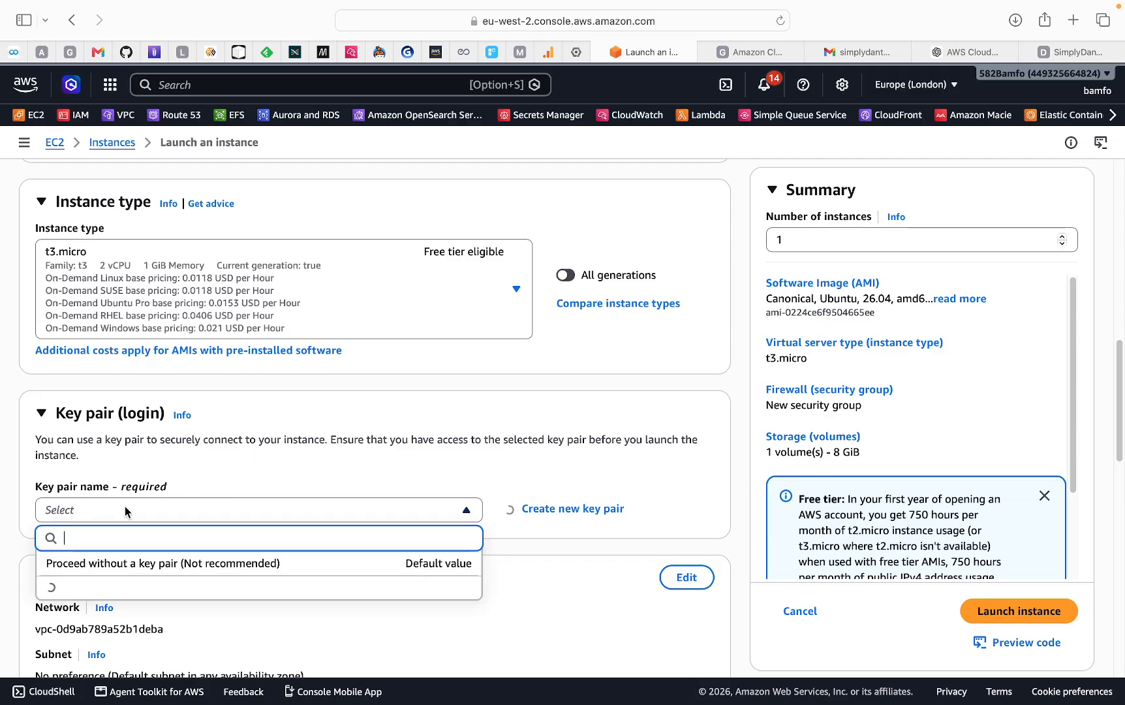
left_click(126, 563)
Disable the rule allowing SSH traffic in the new security group under Network settings
scroll(317, 534, "down", 5)
scroll(314, 533, "down", 5)
scroll(224, 491, "down", 1)
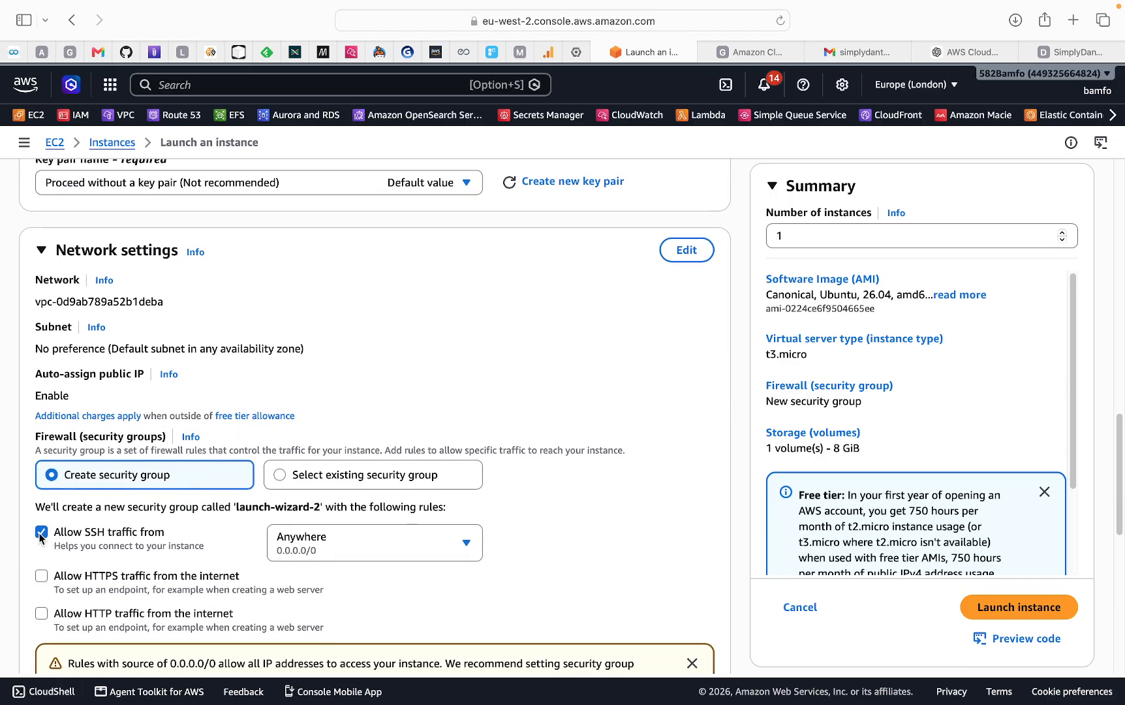
left_click(42, 533)
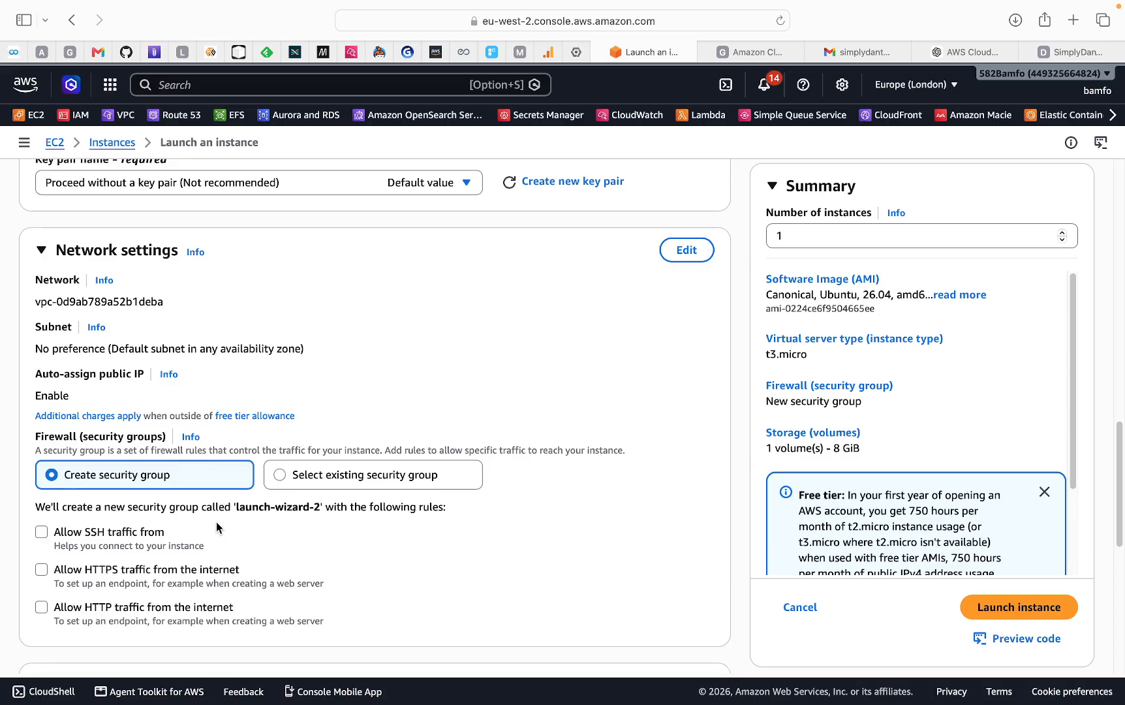
Review the storage settings and expand the Advanced details of the launch configuration
scroll(223, 520, "down", 4)
scroll(224, 520, "down", 4)
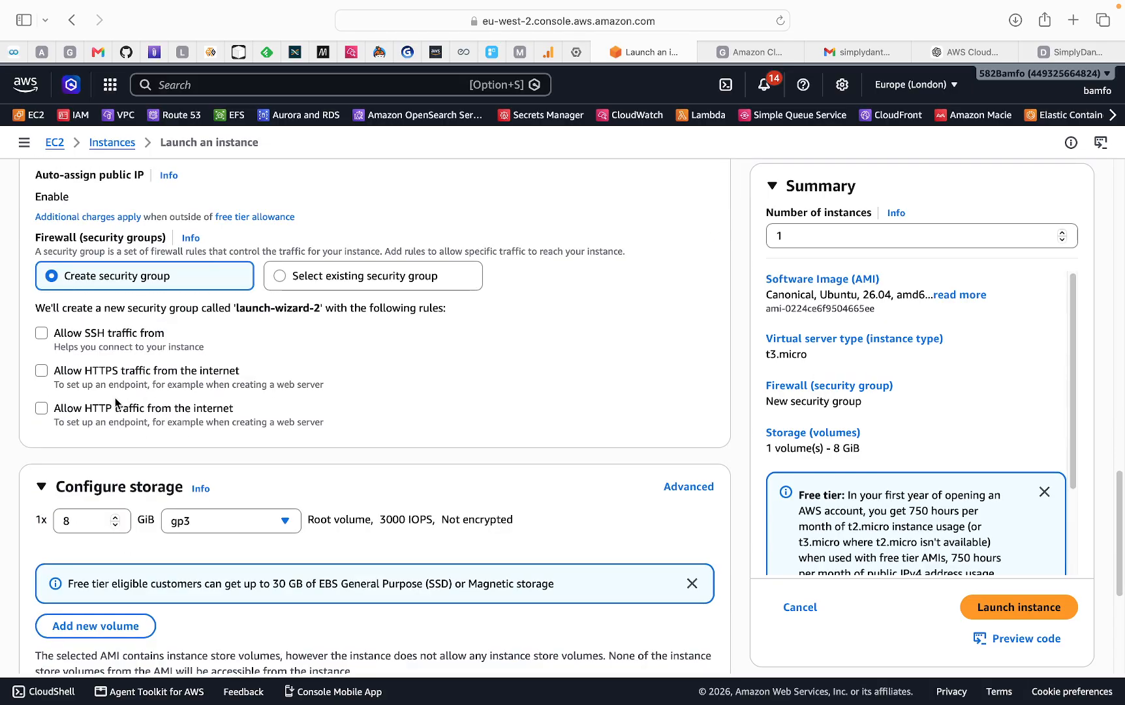
scroll(320, 437, "down", 1)
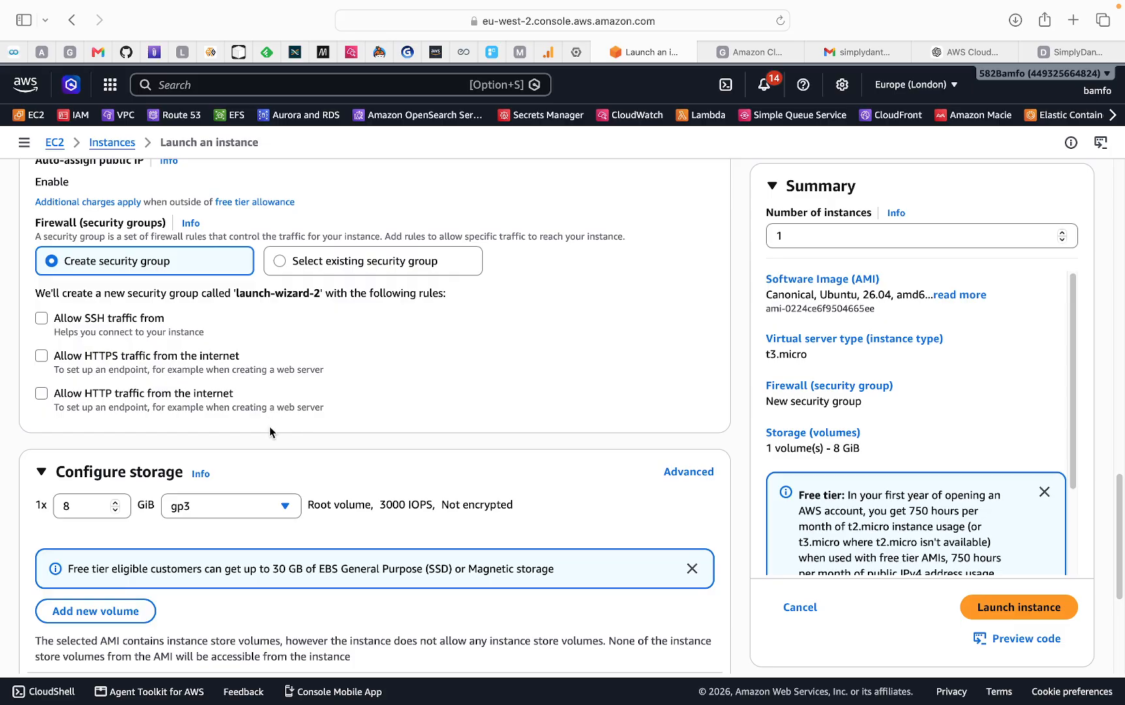
scroll(272, 434, "down", 5)
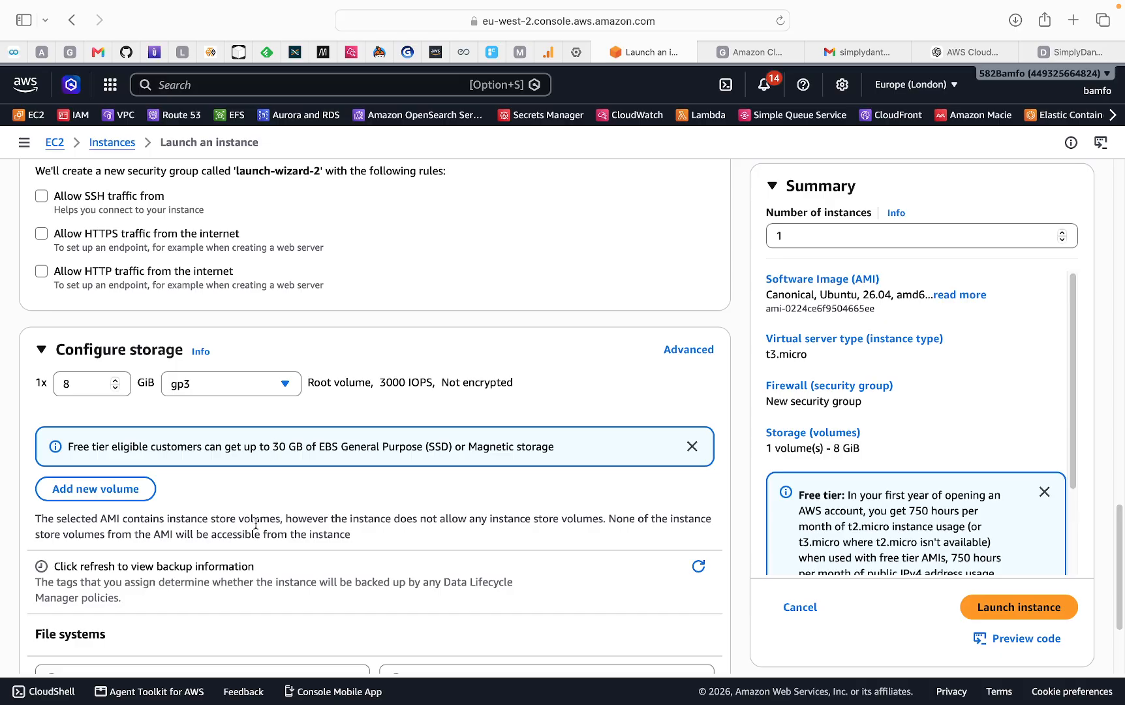
scroll(251, 516, "down", 6)
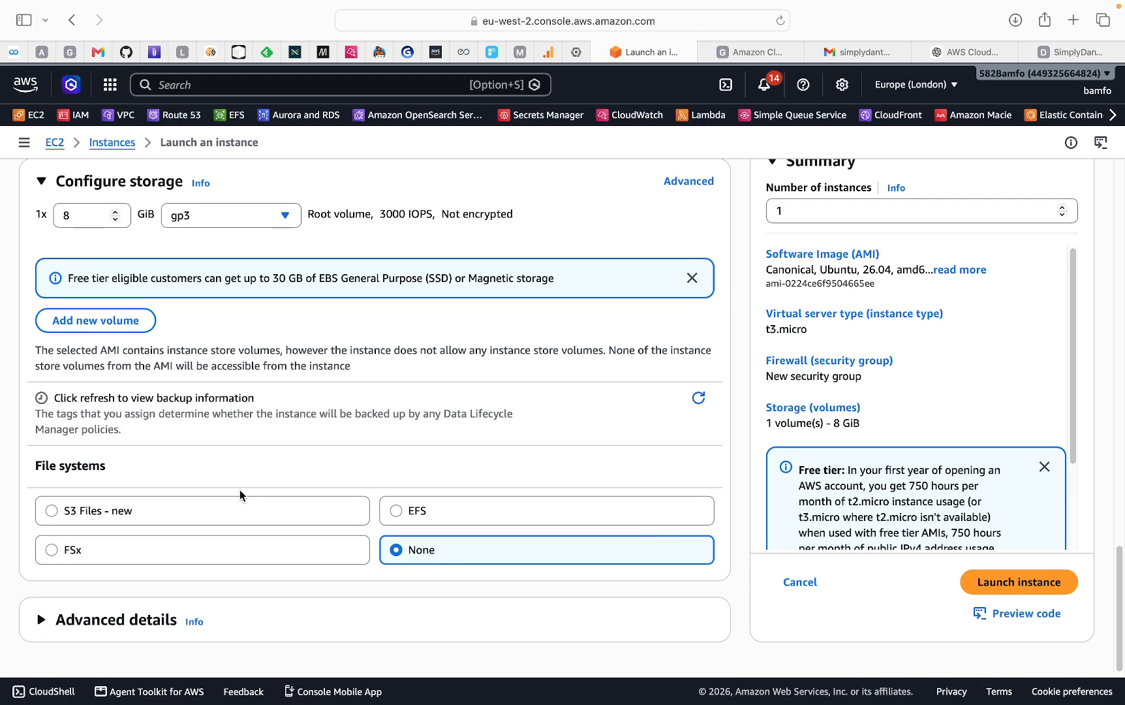
left_click(40, 619)
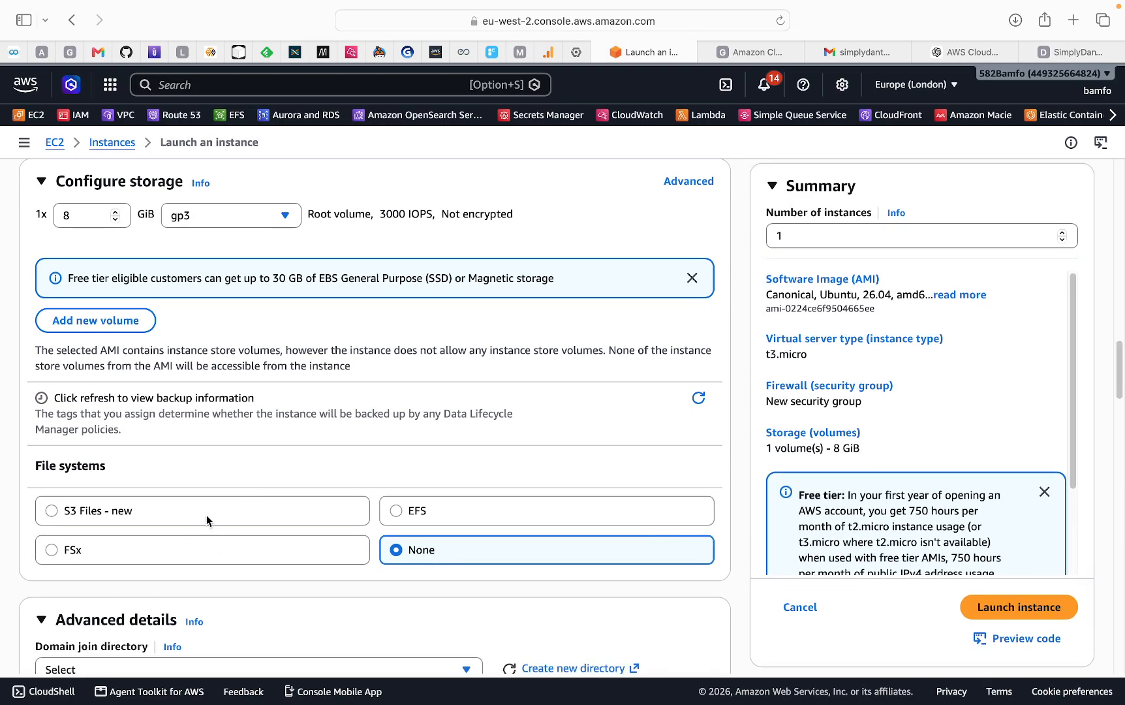
scroll(261, 519, "down", 10)
left_click(161, 404)
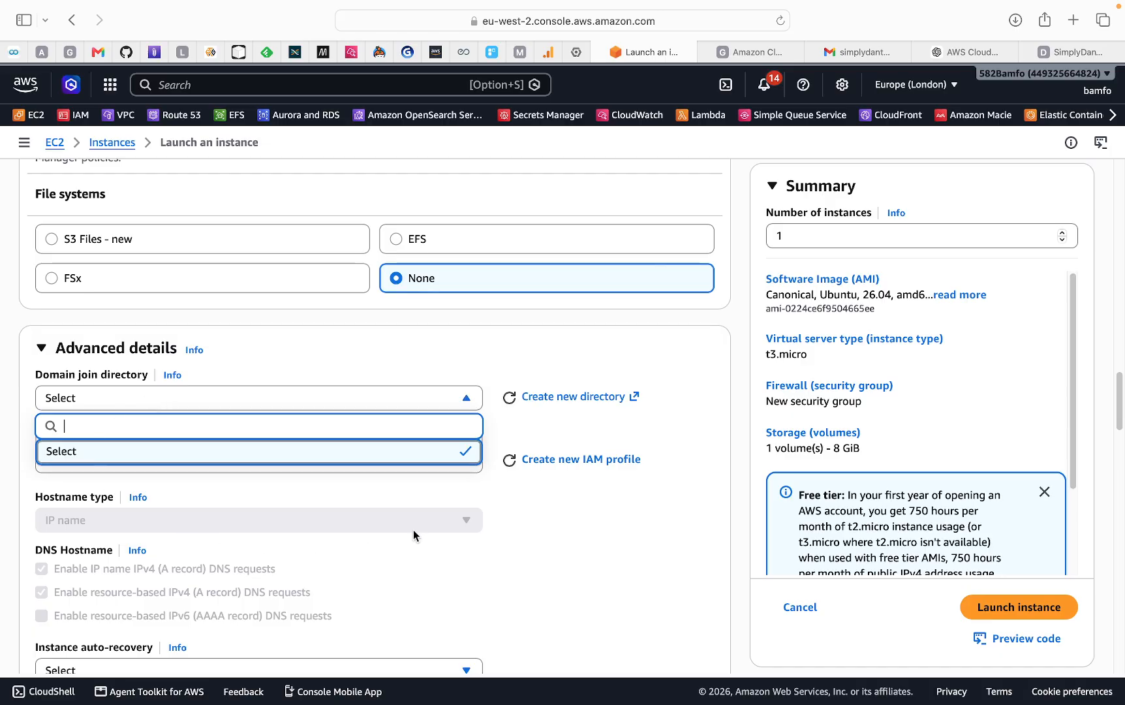
left_click(469, 571)
scroll(294, 506, "down", 5)
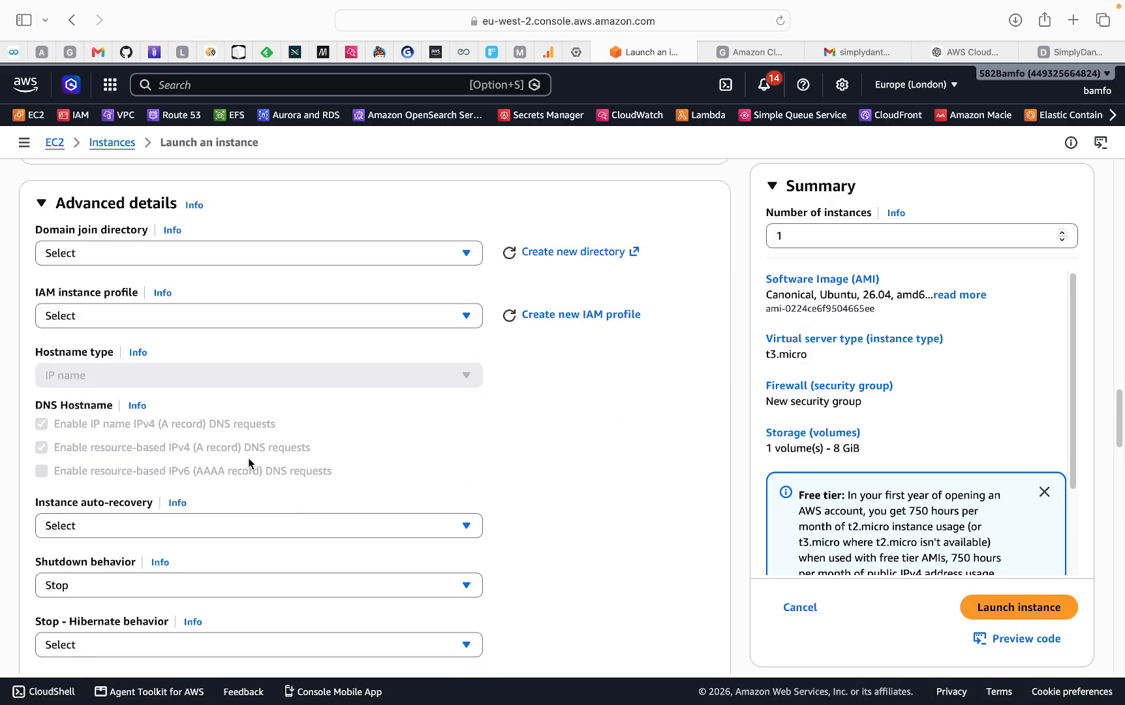
Assign the dev-instance IAM instance profile to the new instance
left_click(173, 322)
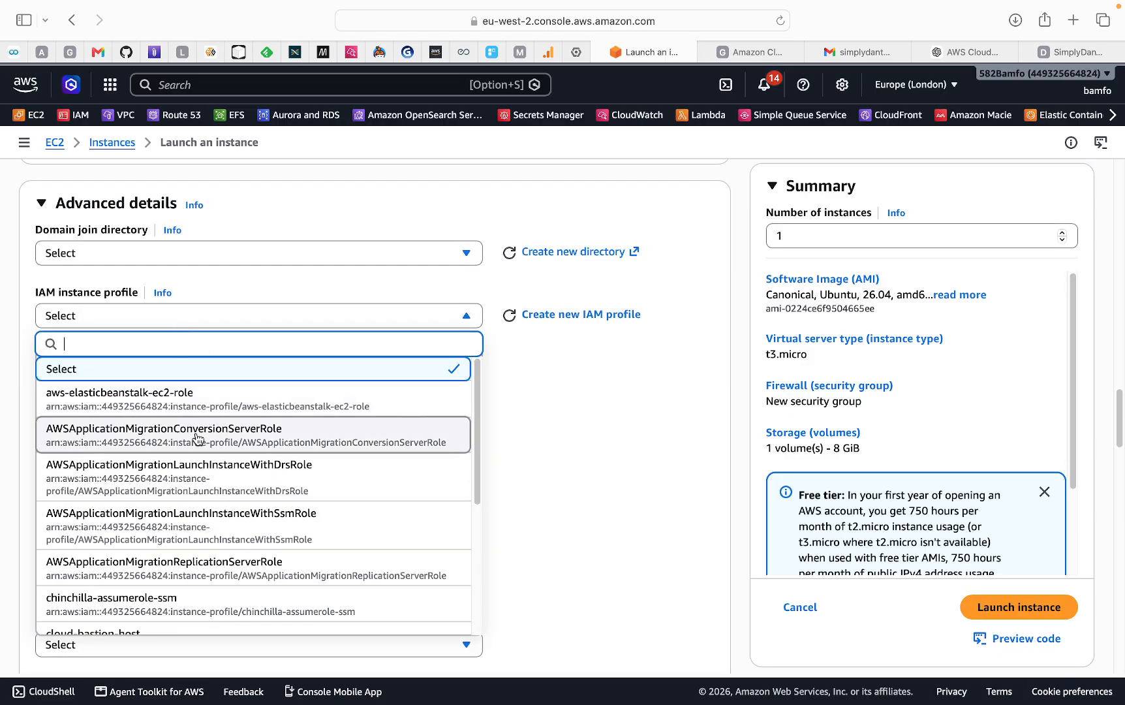
scroll(211, 545, "down", 3)
scroll(210, 545, "down", 5)
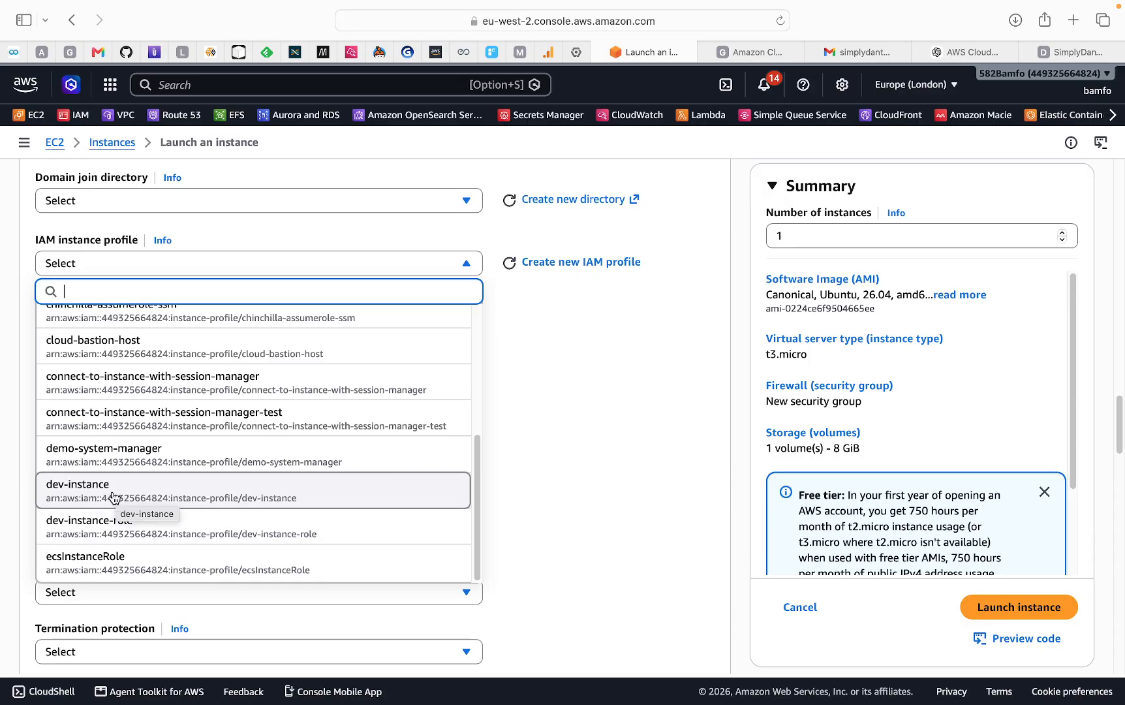
mouse_move(892, 9)
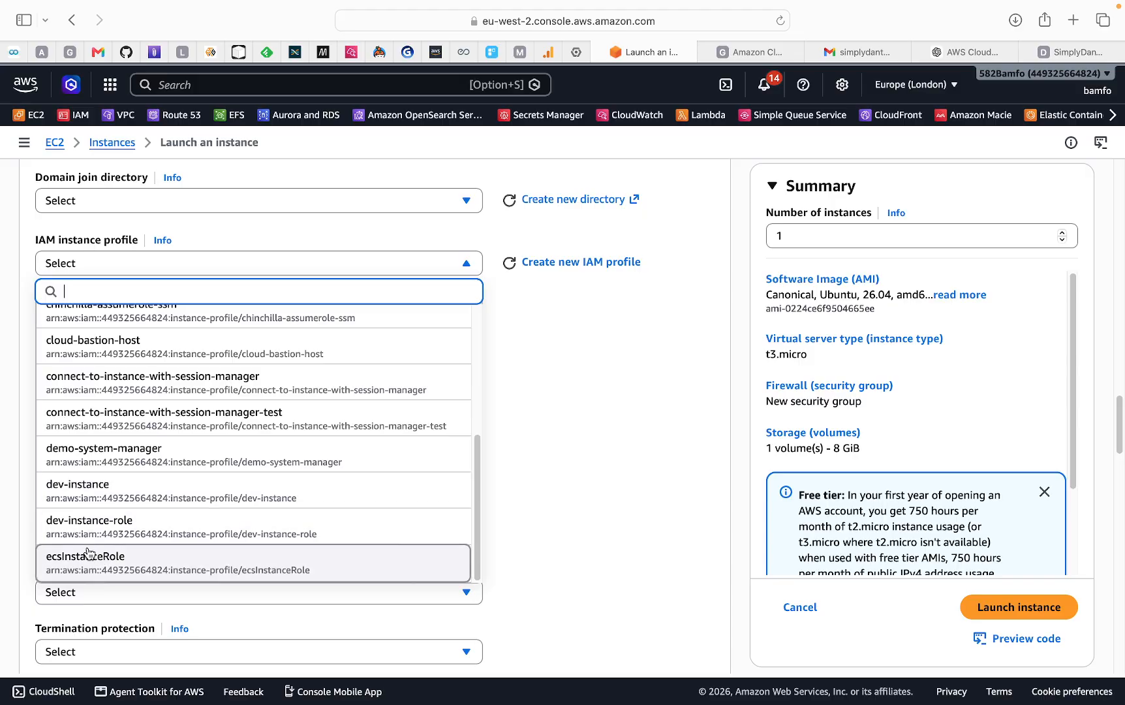
left_click(133, 499)
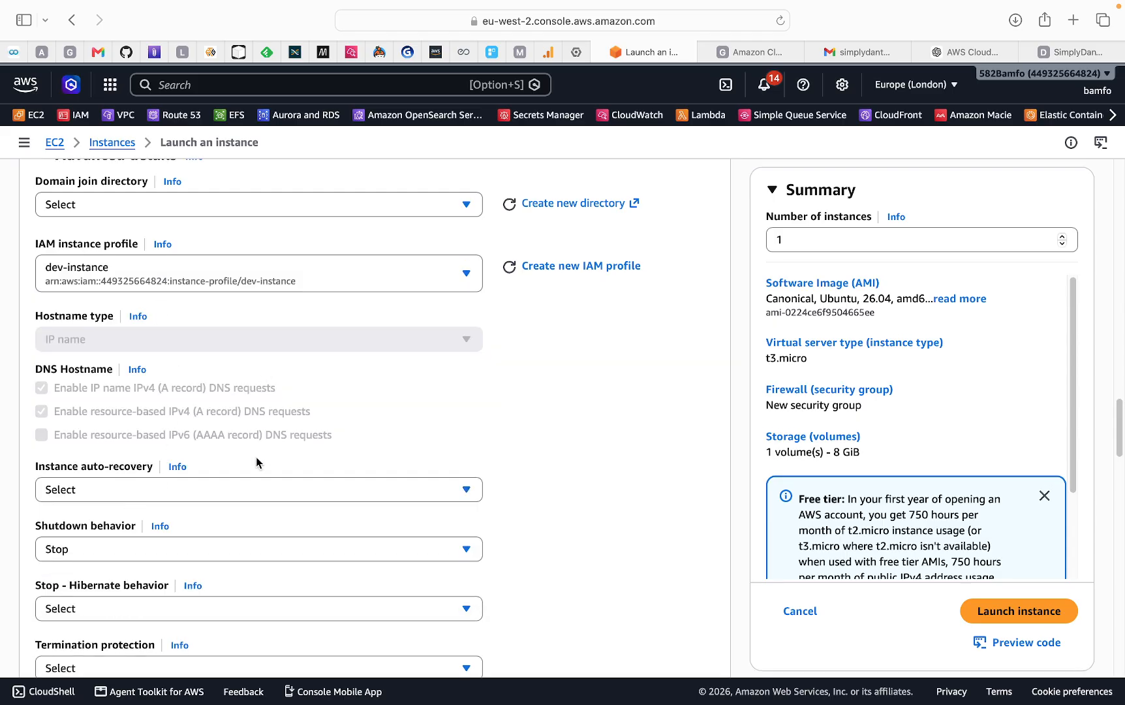
Review the remaining advanced settings and launch the instance
scroll(260, 469, "down", 13)
scroll(263, 486, "down", 10)
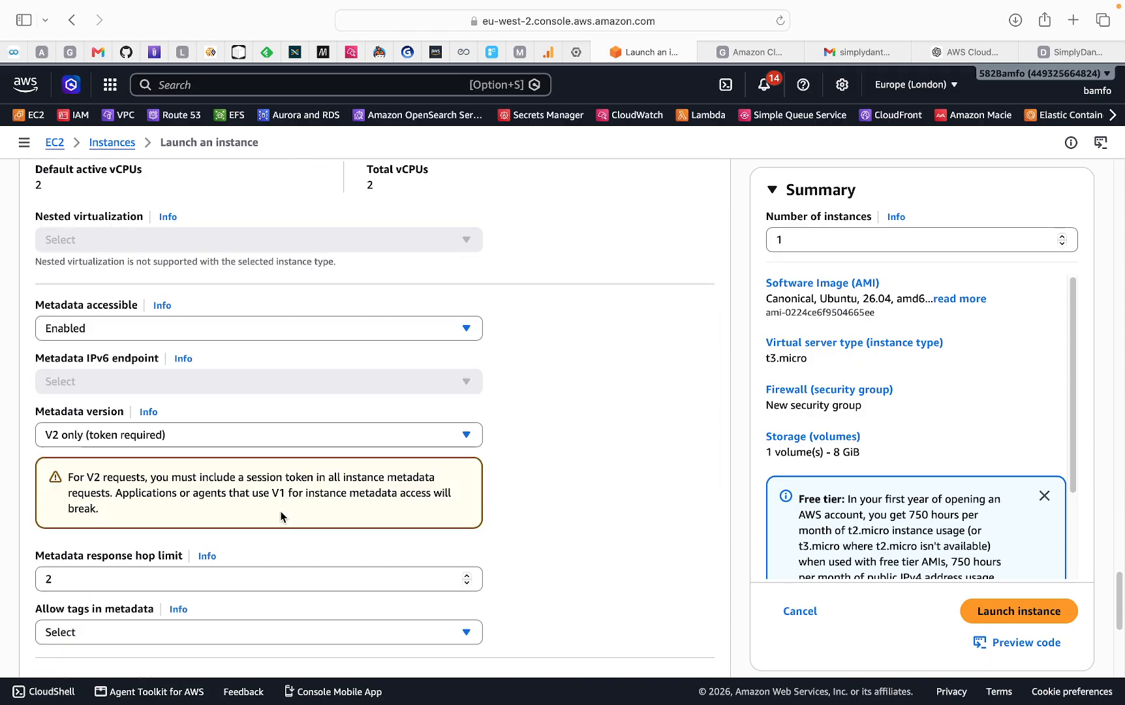
left_click(1018, 589)
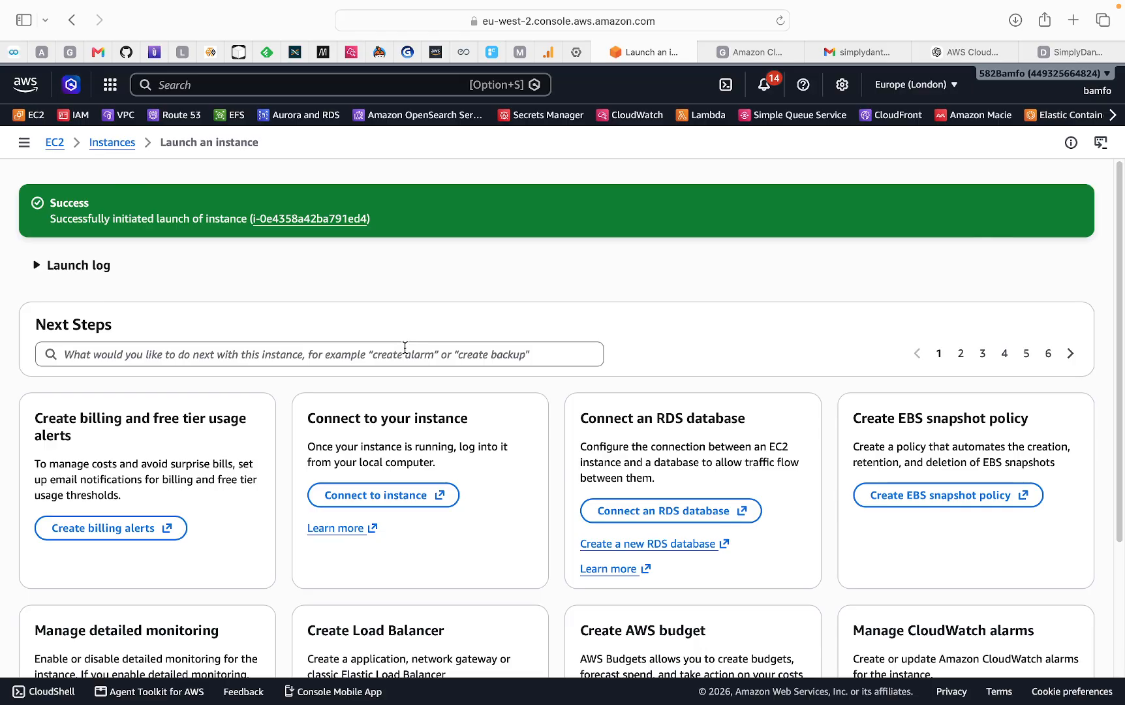
View the Alarms slide in the Amazon CloudWatch presentation, then switch to the CloudWatch dashboards page
left_click(751, 50)
left_click(70, 180)
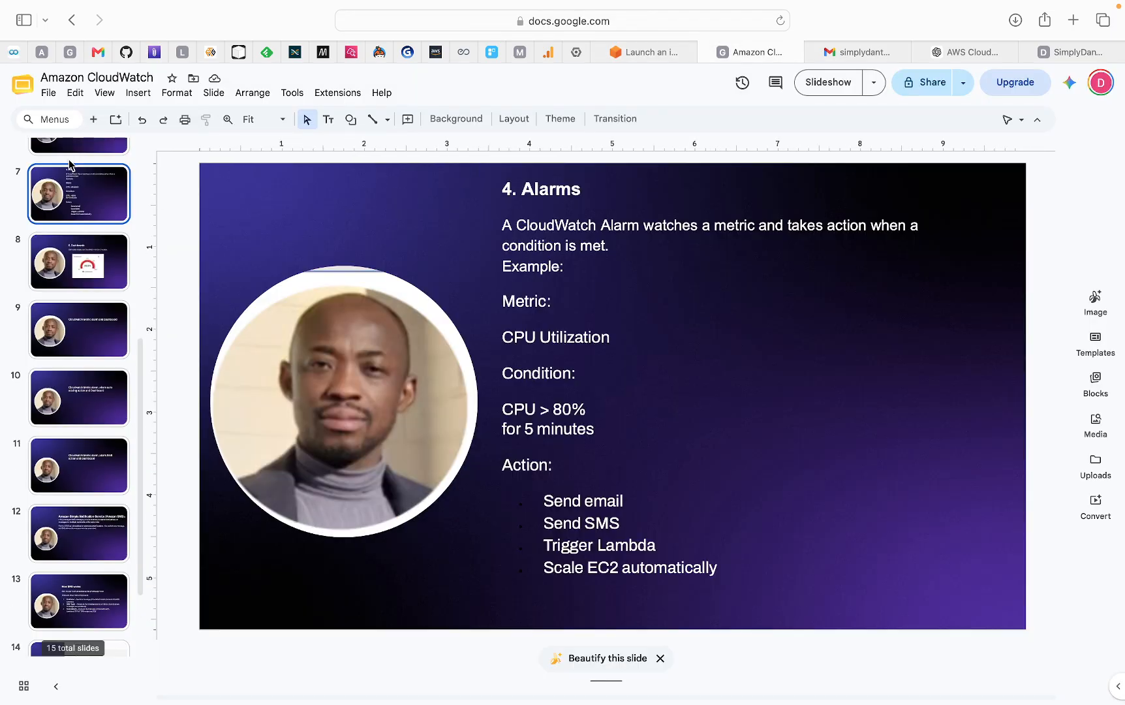
scroll(71, 257, "up", 6)
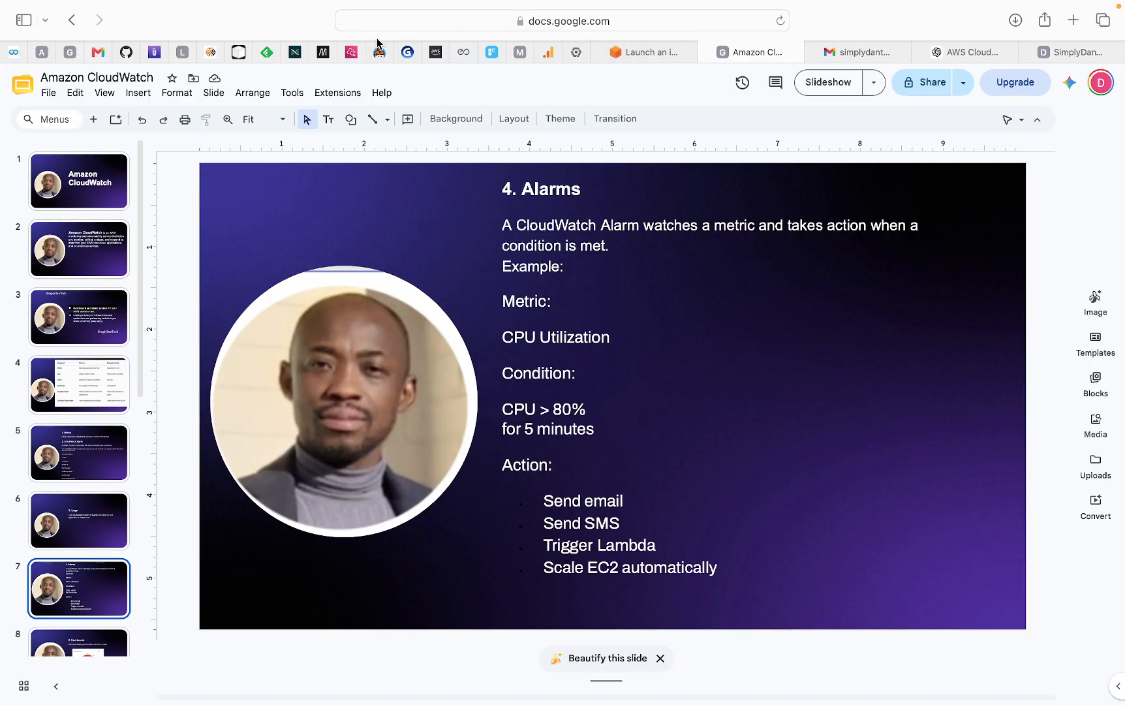
left_click(350, 55)
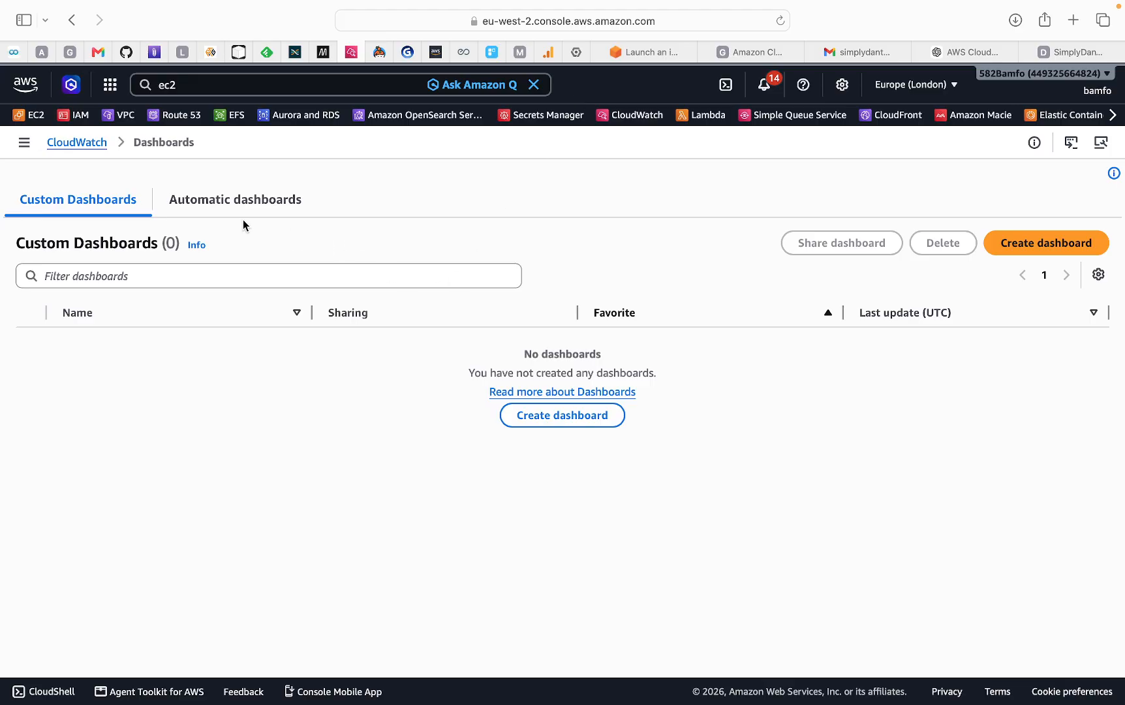
Search the AWS console for cloudwatch and open the CloudWatch service
left_click(183, 89)
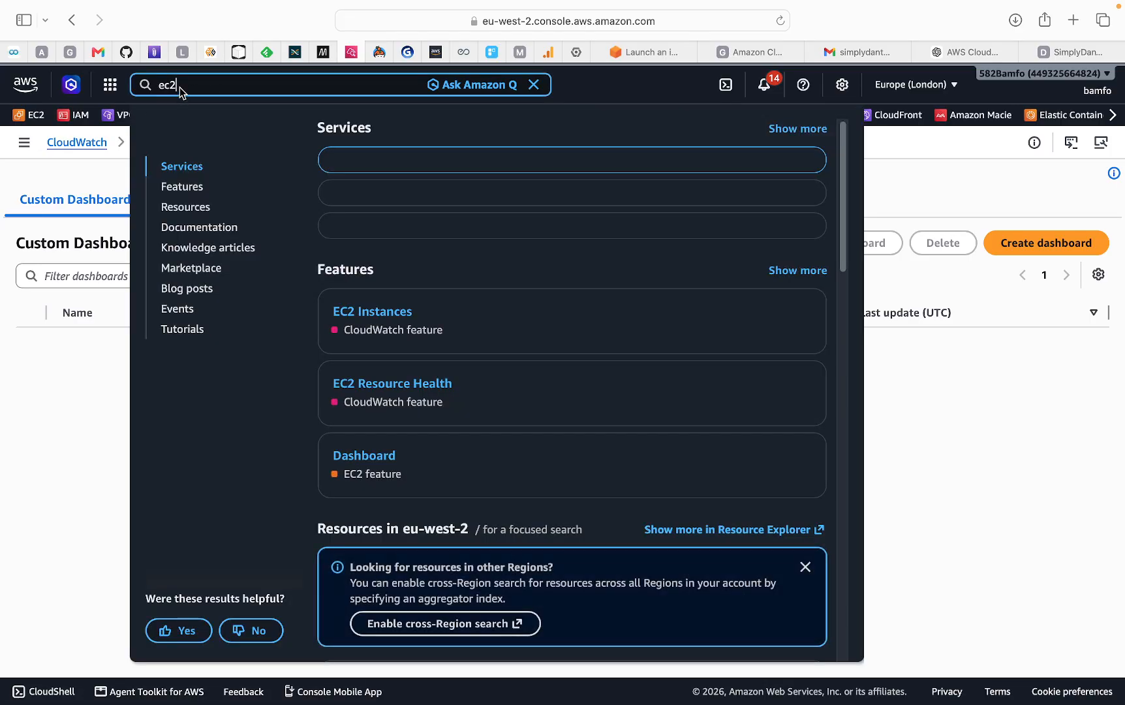
key("BackSpace")
key("BackSpace")
key("BackSpace")
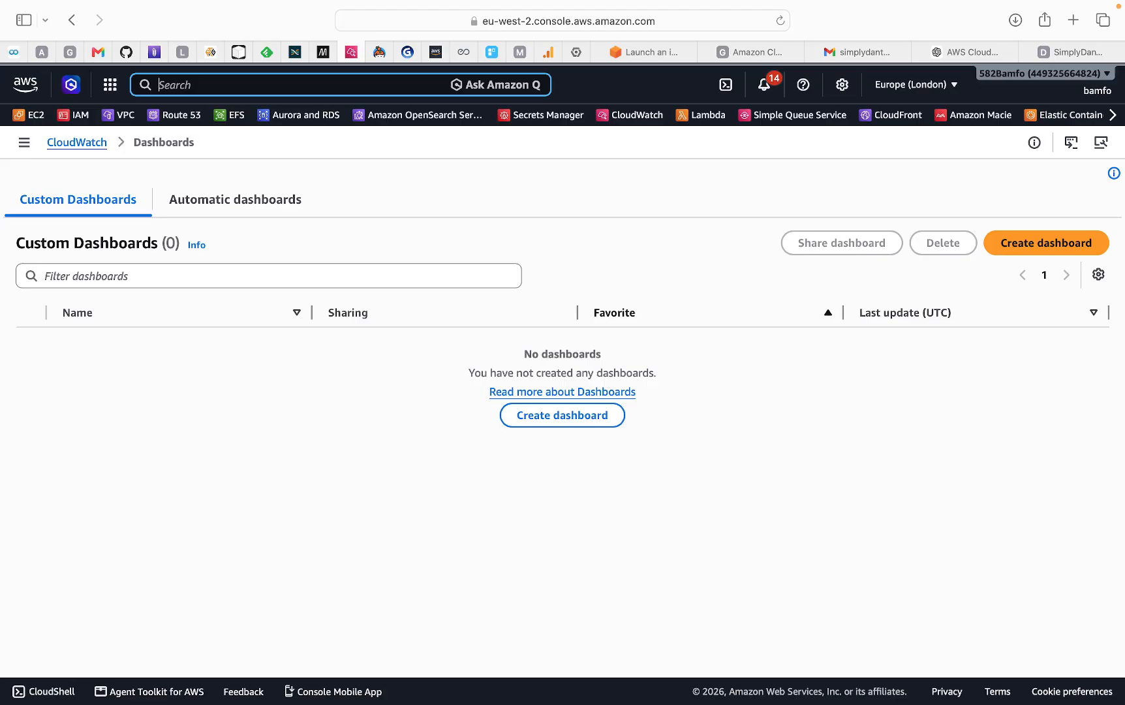
type("cloudwatch")
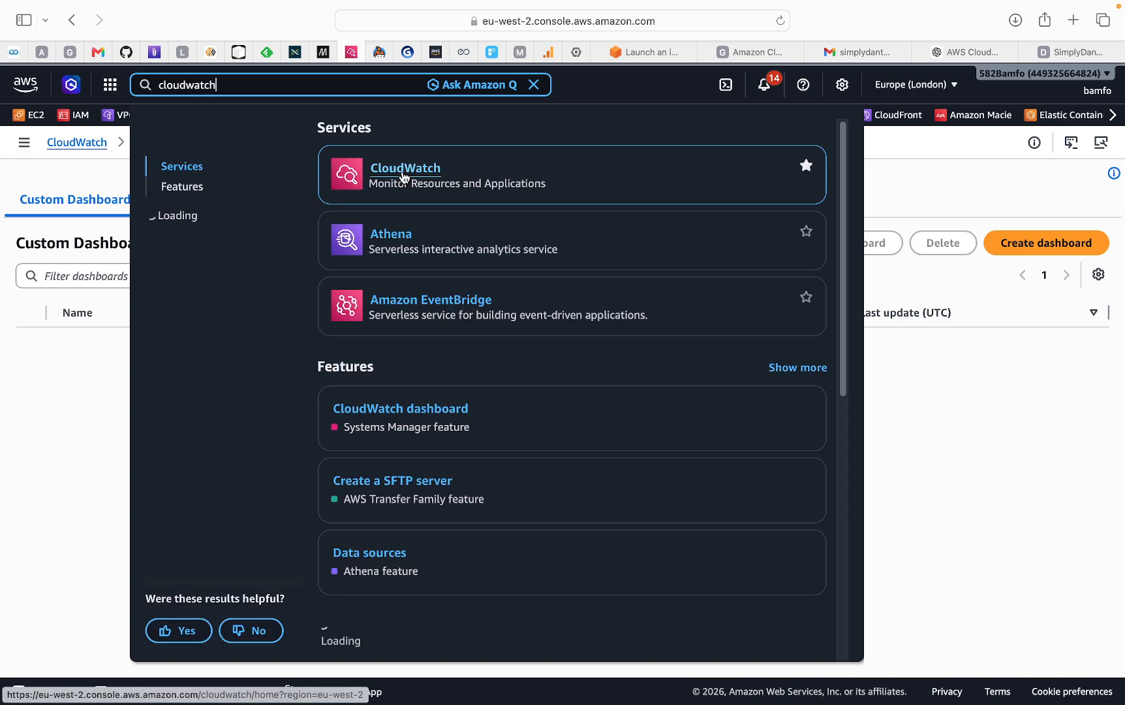
left_click(403, 171)
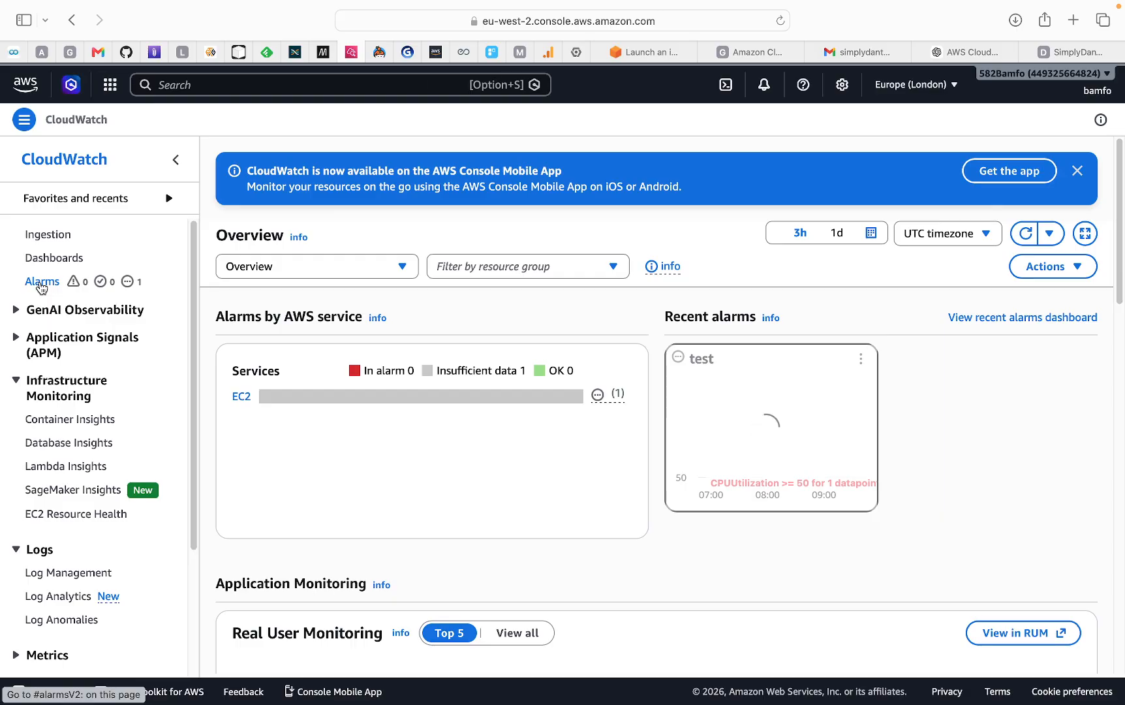
Delete the existing test alarm from the CloudWatch alarms list
left_click(41, 286)
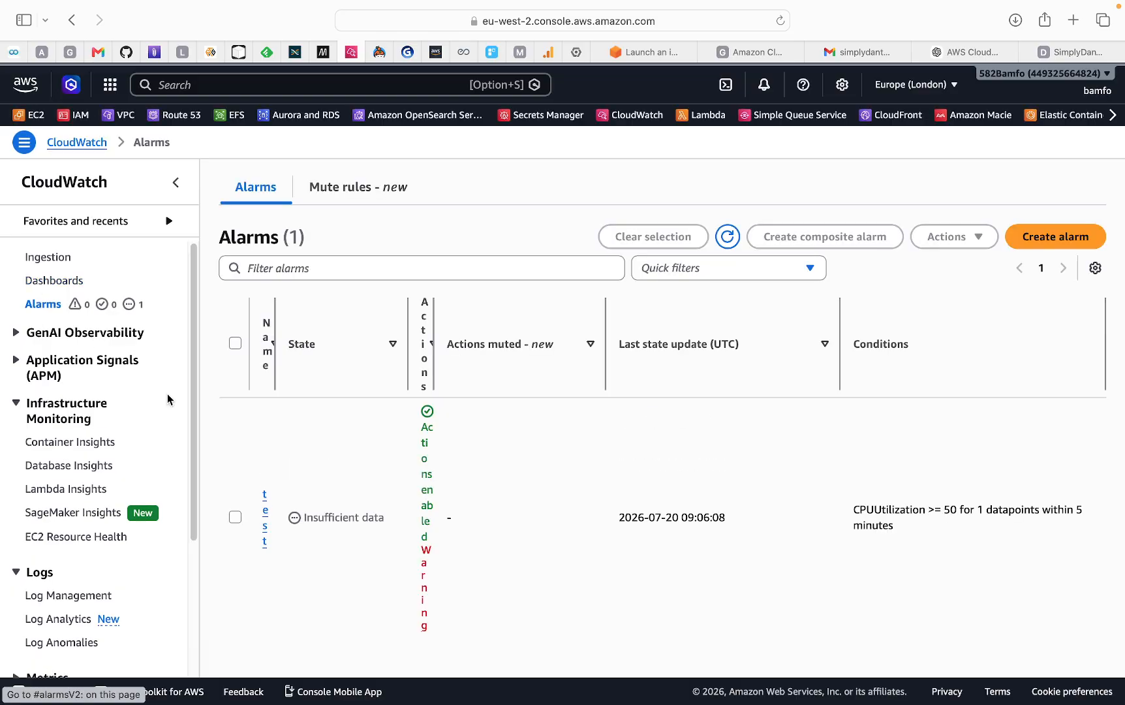
left_click(235, 333)
left_click(970, 235)
left_click(946, 312)
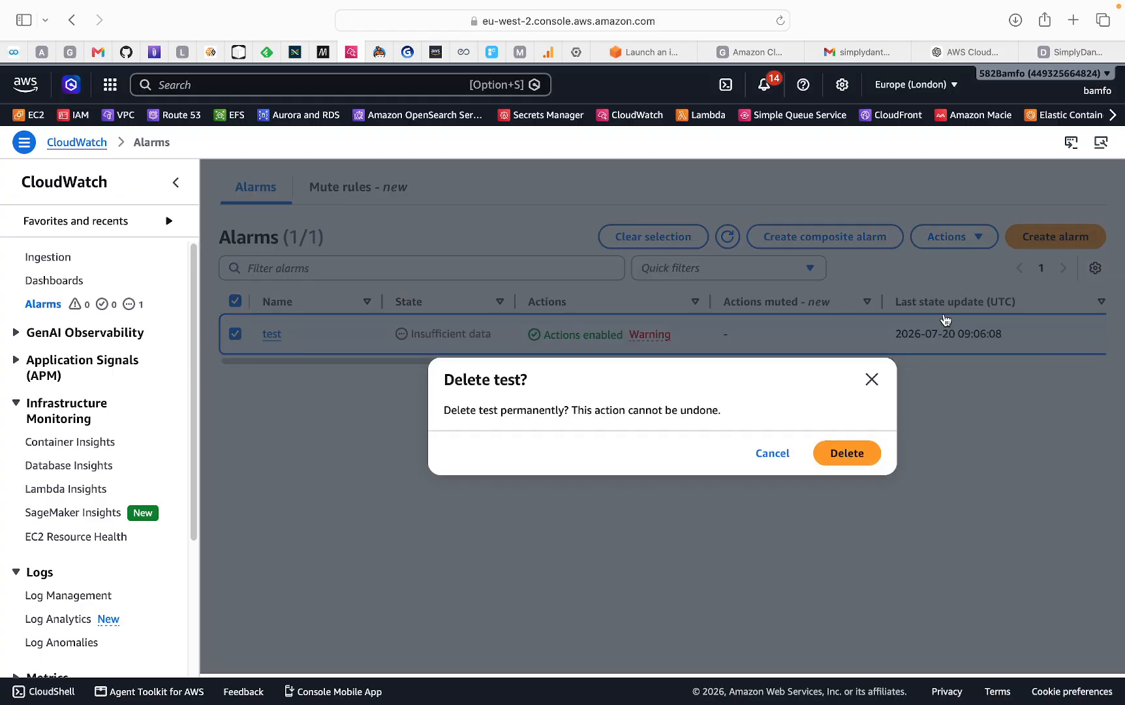
left_click(850, 449)
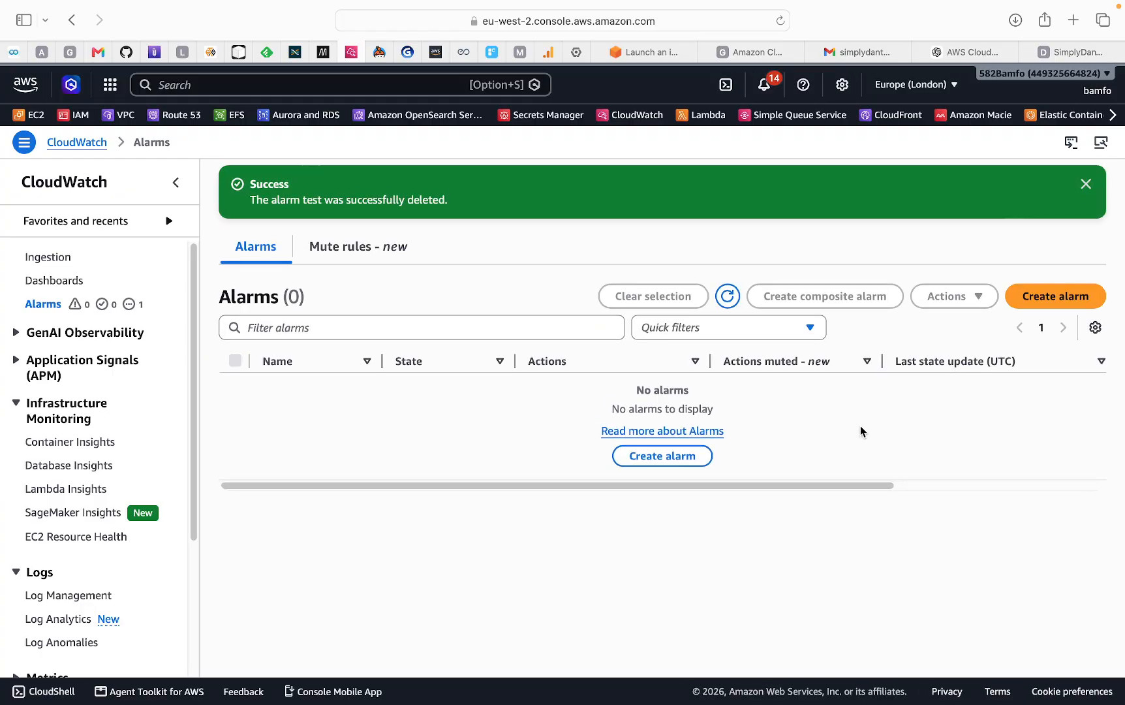
Start creating a metric alarm and browse the EC2 per-instance metrics to the dantech instance's entries
left_click(1052, 303)
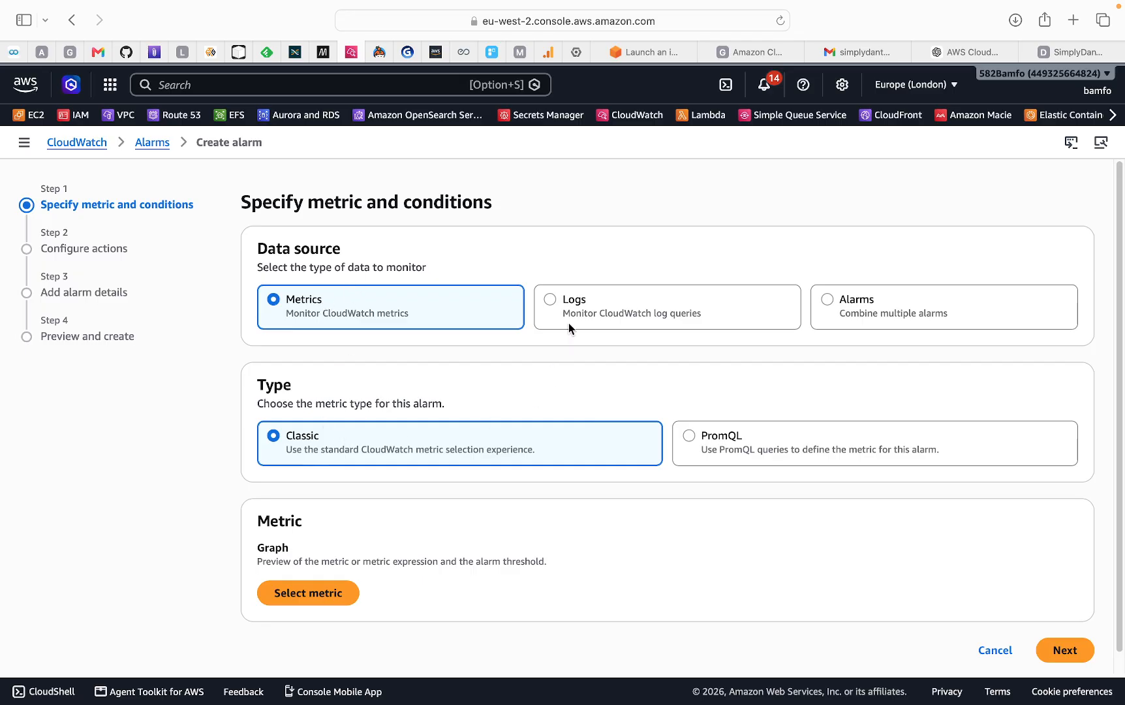
scroll(437, 568, "down", 1)
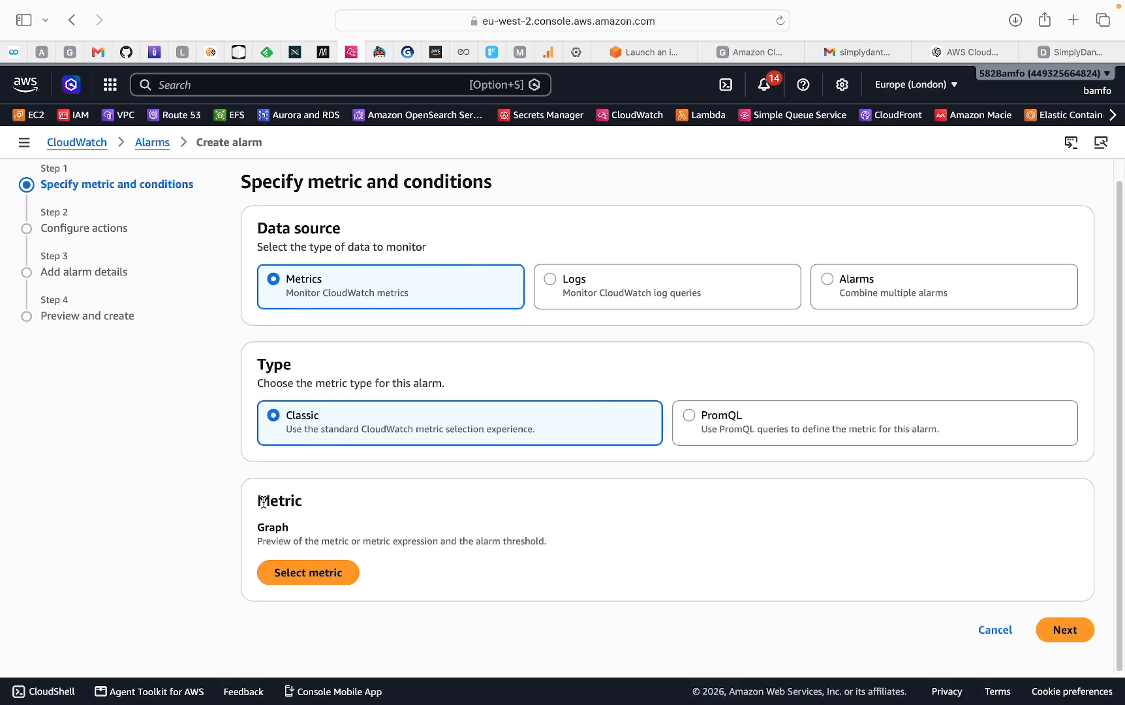
left_click(320, 577)
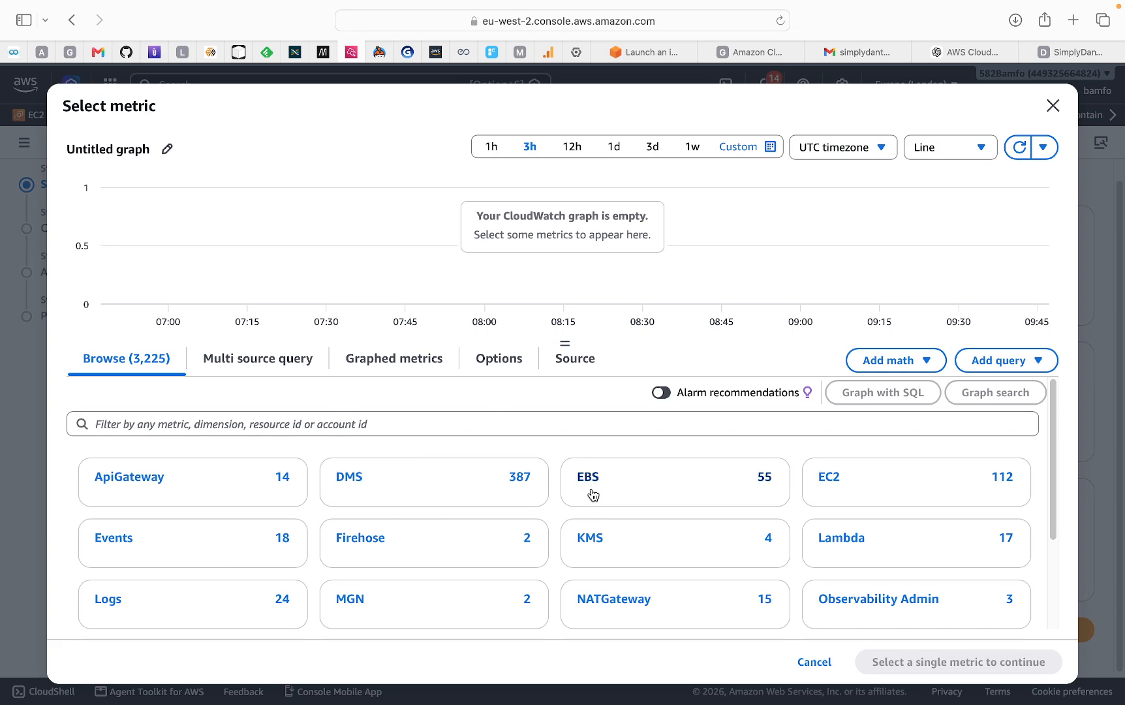
left_click(831, 483)
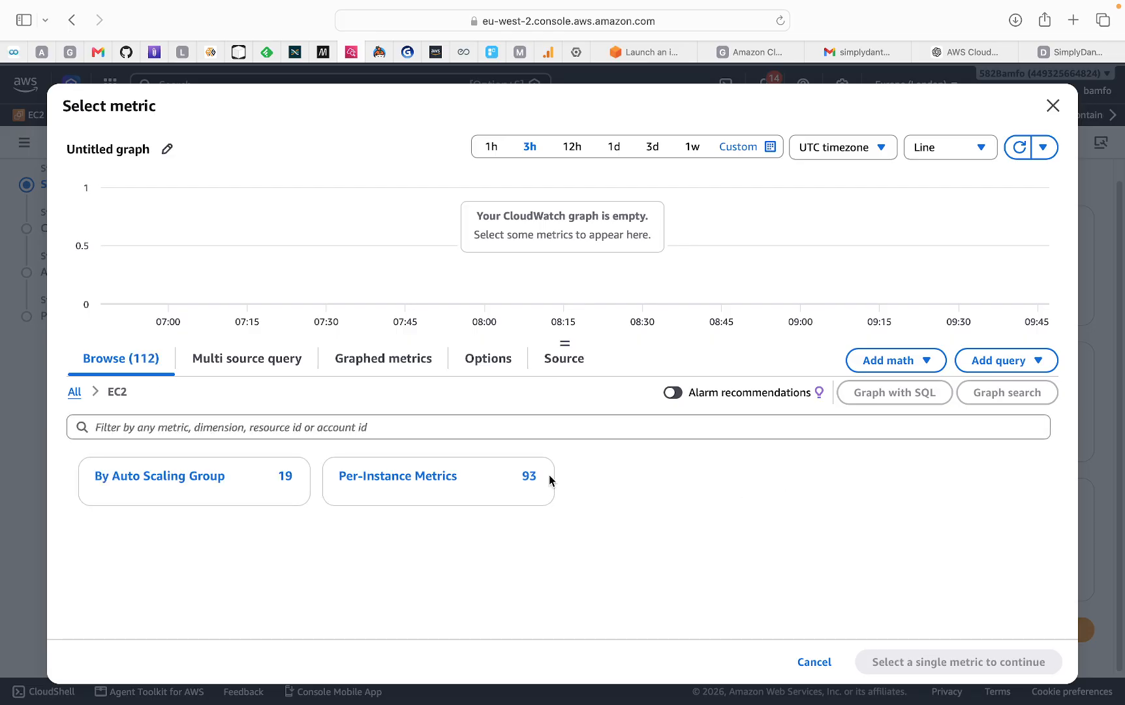
left_click(394, 484)
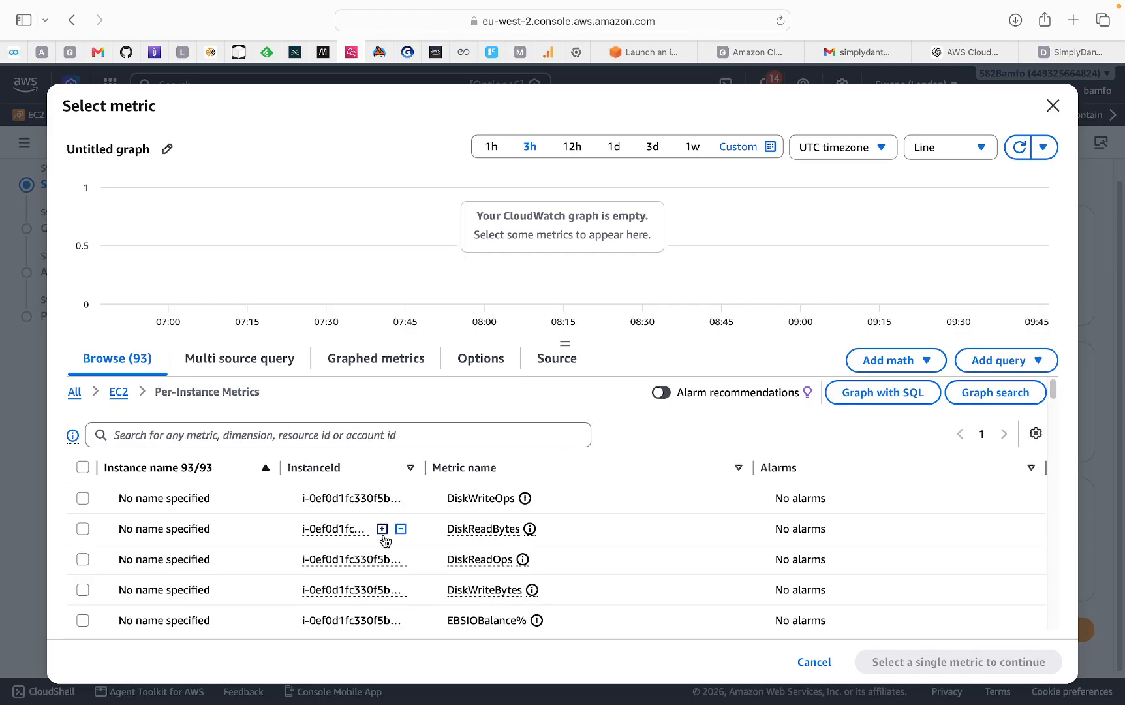
scroll(318, 488, "down", 5)
scroll(318, 489, "down", 15)
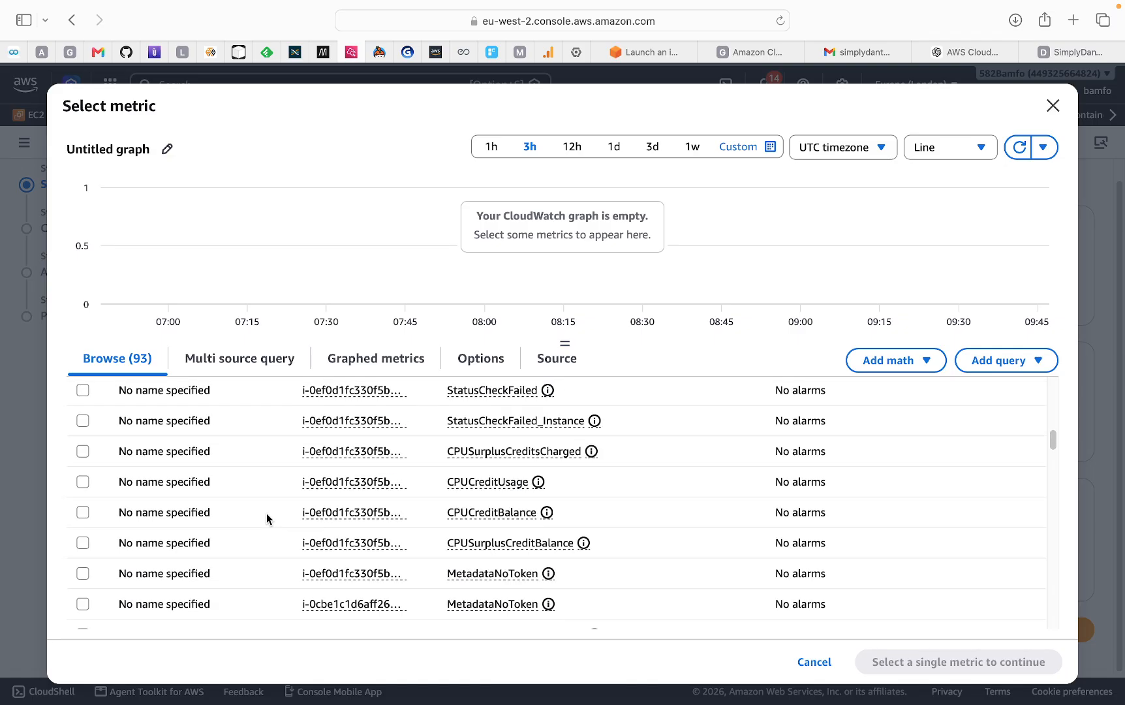
scroll(227, 517, "down", 1)
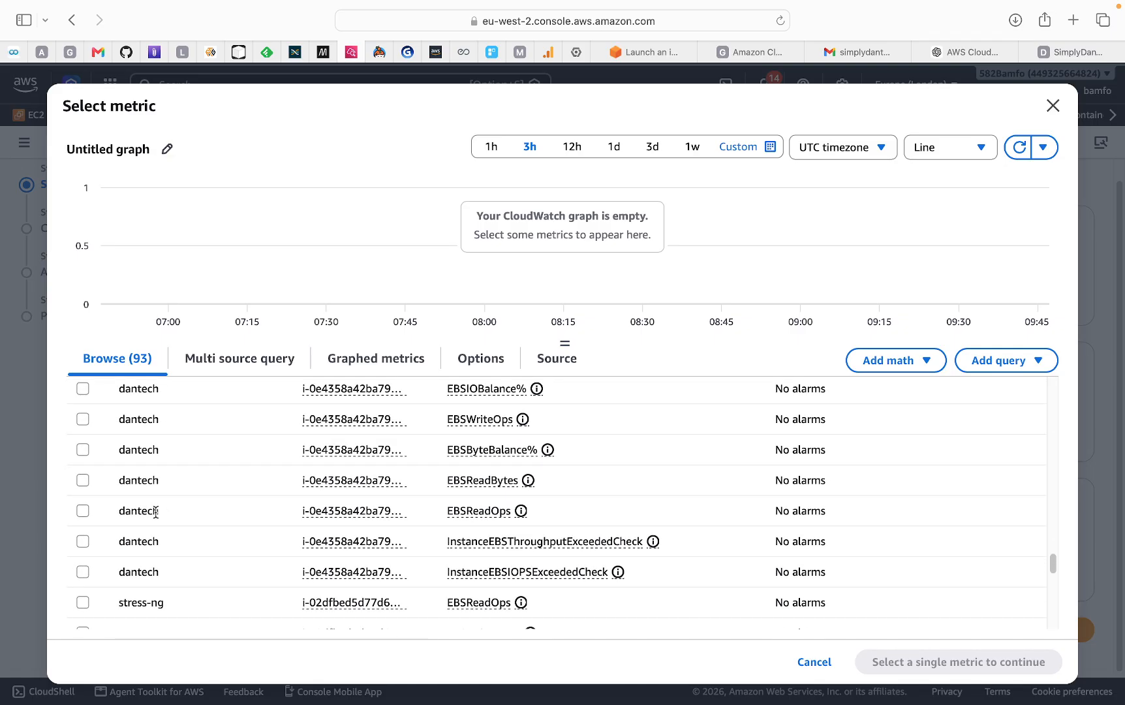
scroll(152, 490, "up", 1)
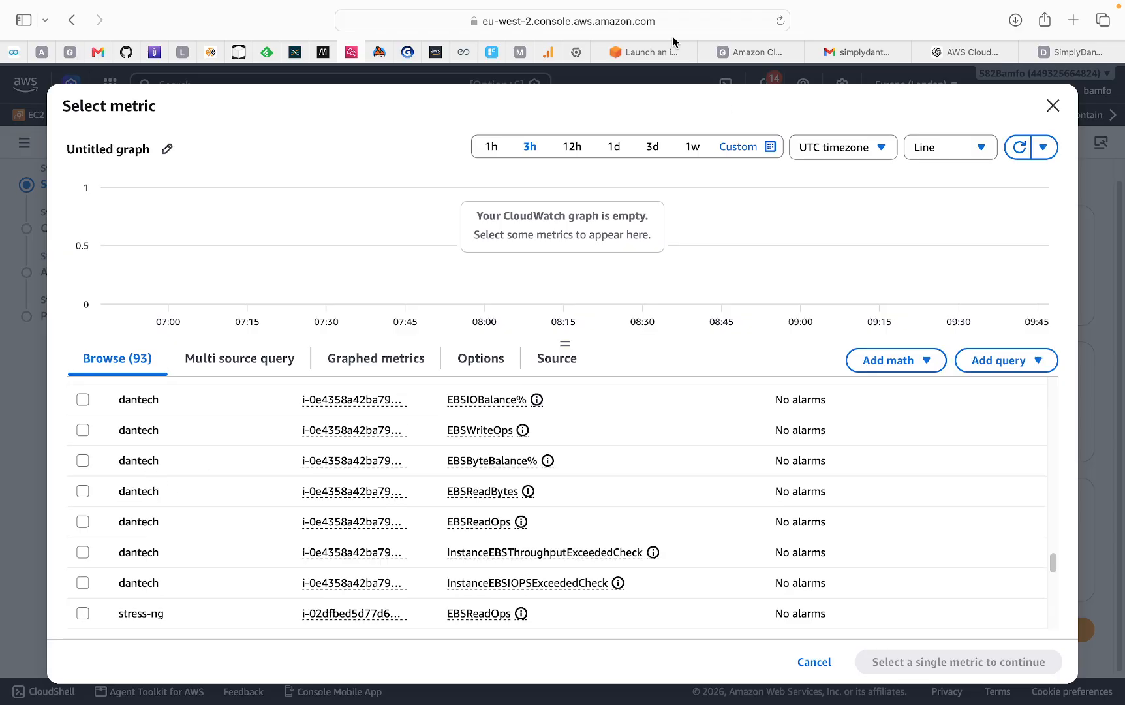
Check the dantech instance's ID in the EC2 instances list, then return to the alarm's metric selection
left_click(655, 50)
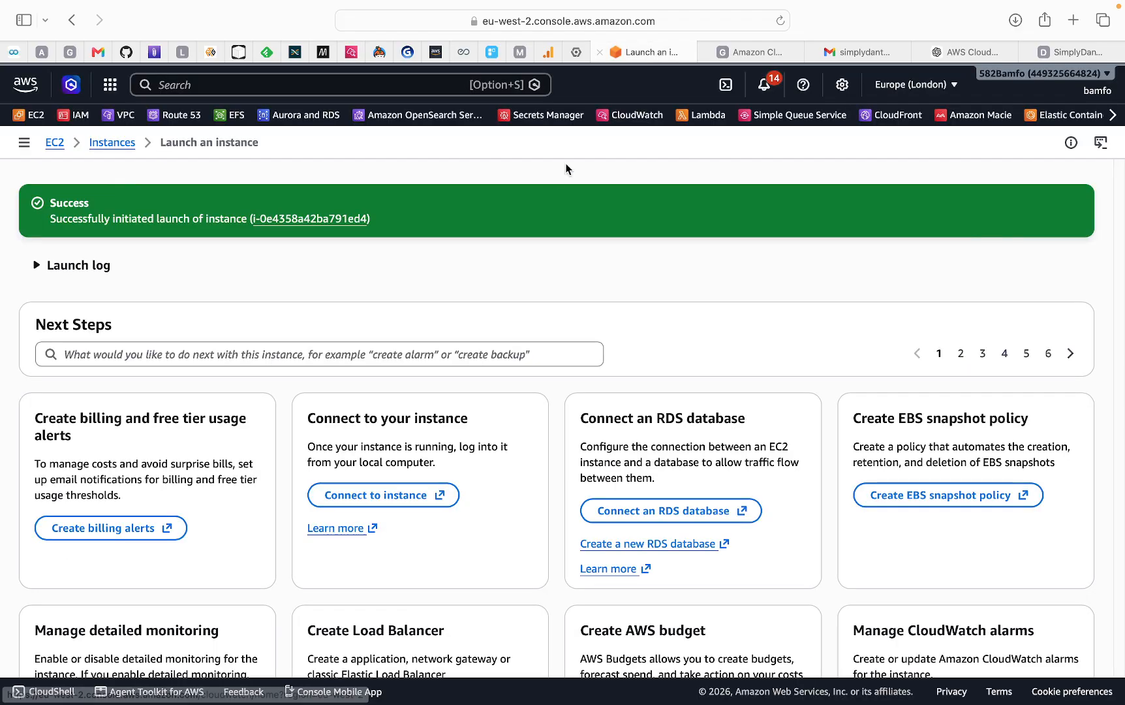
left_click(96, 147)
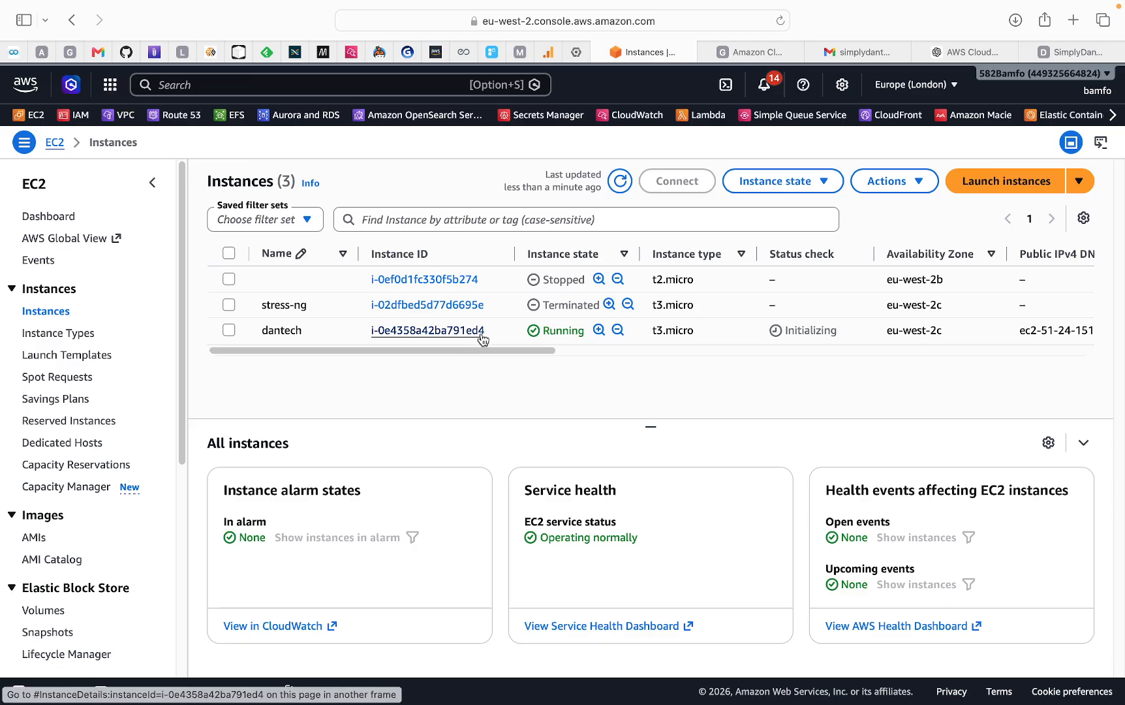
left_click(351, 53)
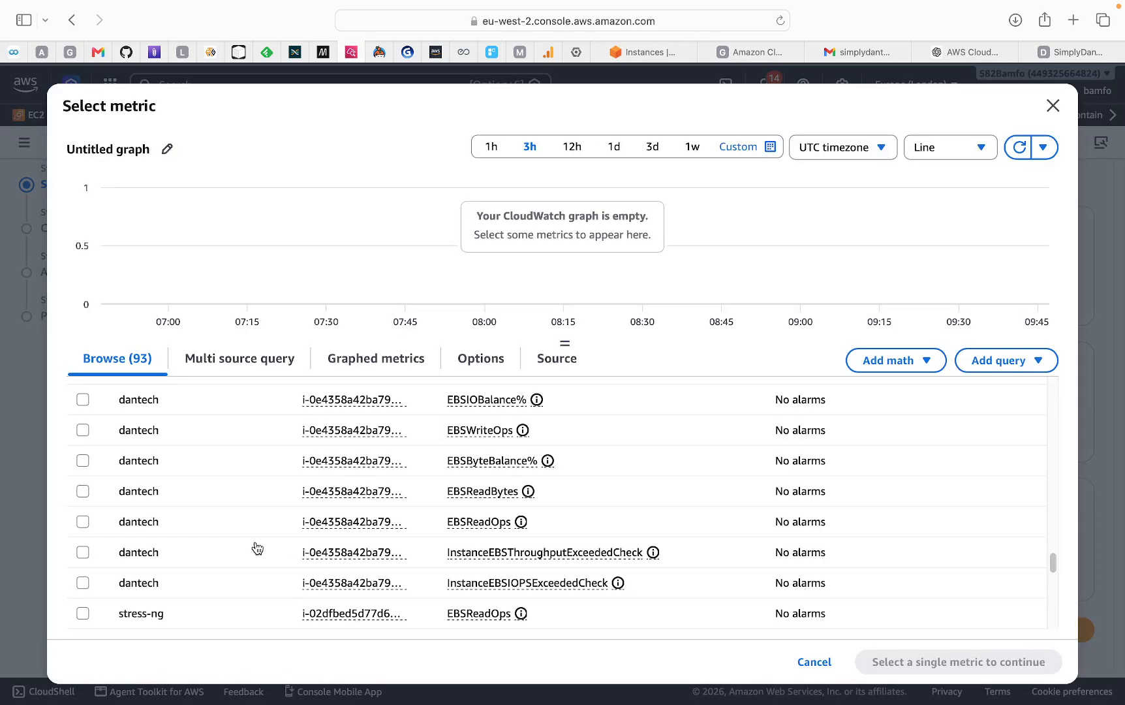
Choose the CPUUtilization metric of the dantech instance as the alarm's only metric
scroll(218, 536, "down", 1)
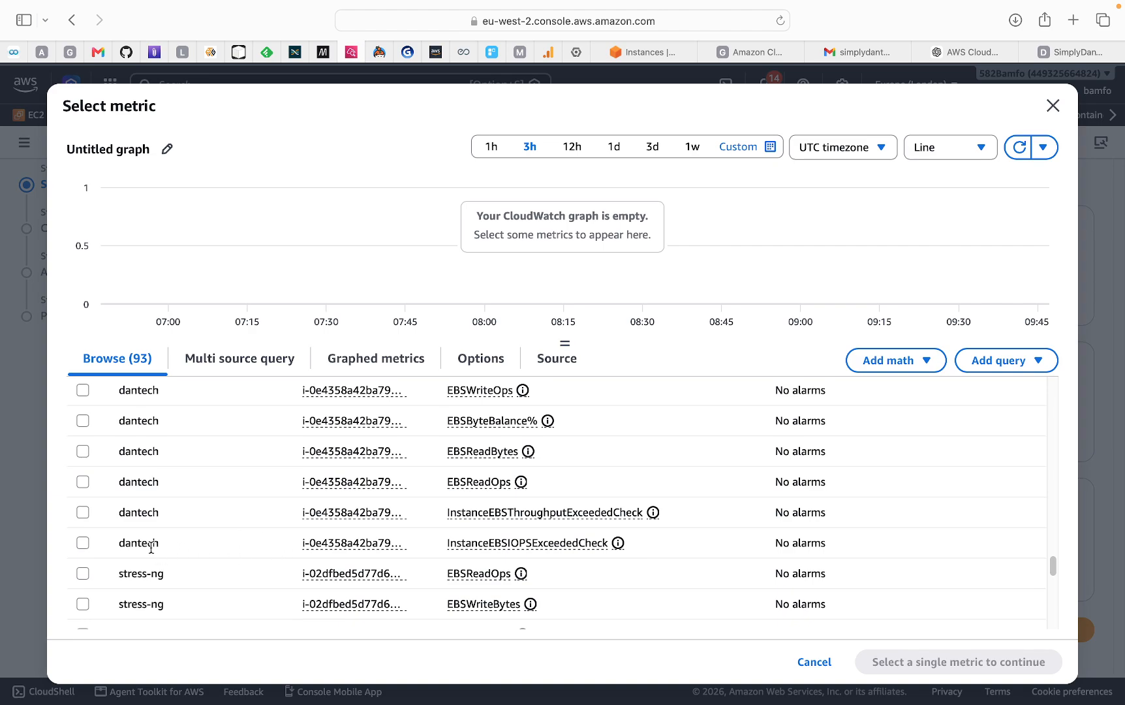
scroll(148, 512, "up", 2)
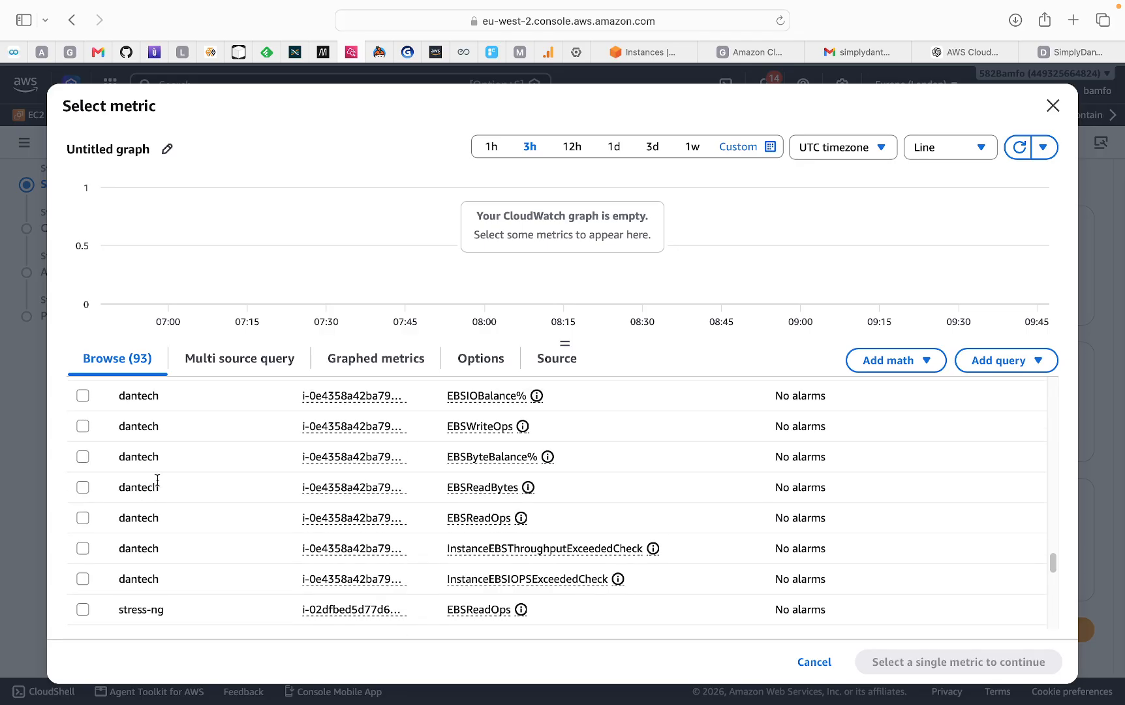
scroll(154, 482, "up", 3)
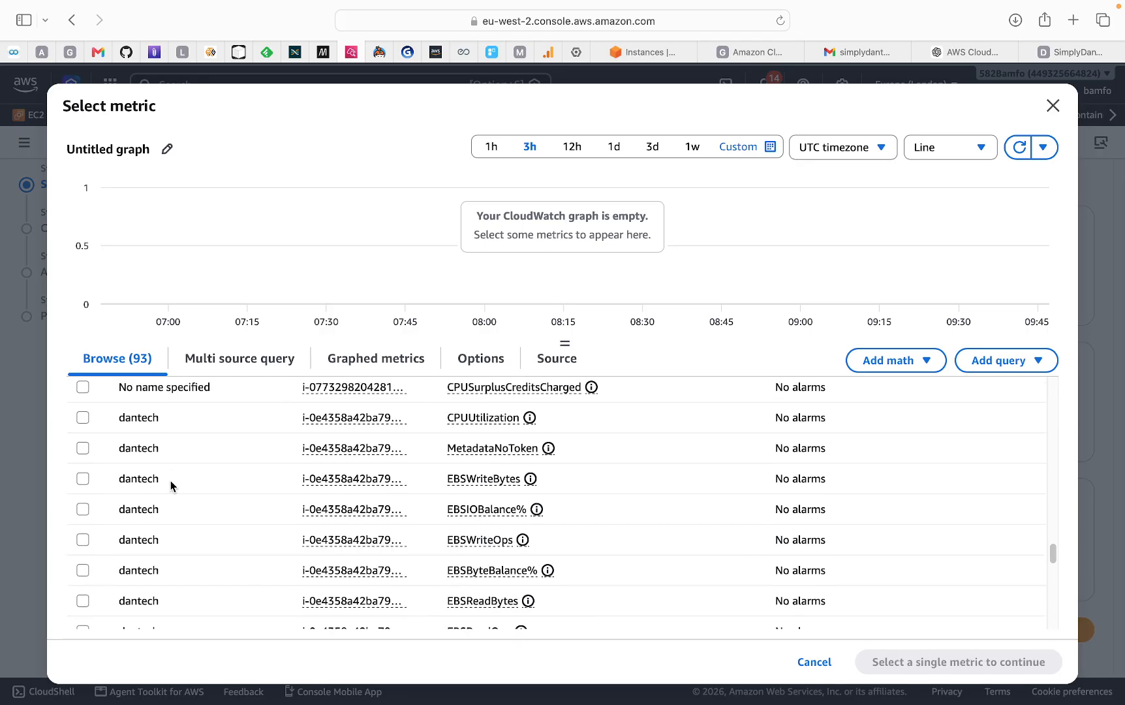
left_click_drag(118, 450, 529, 449)
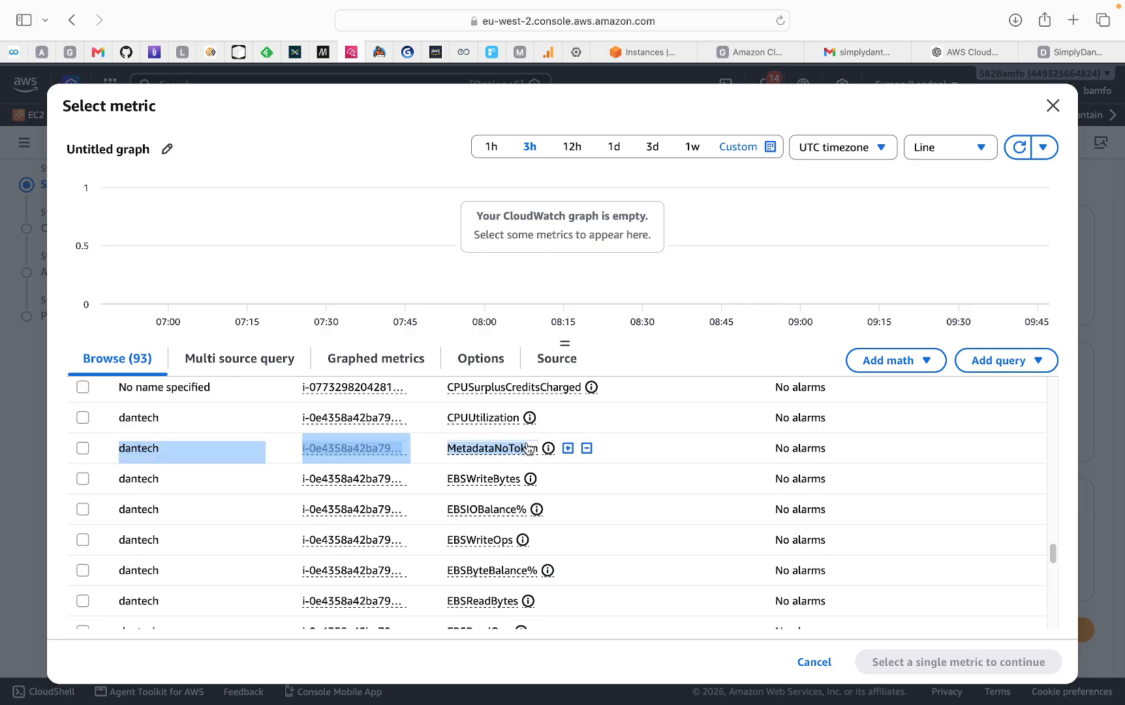
left_click(82, 448)
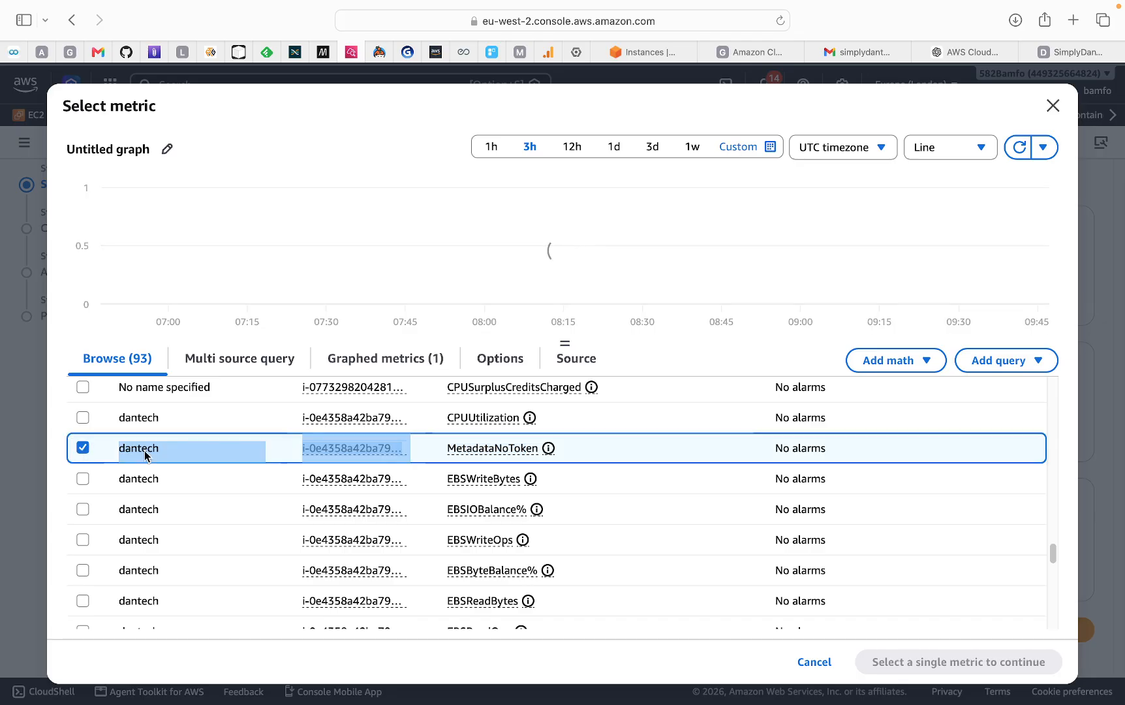
left_click(83, 418)
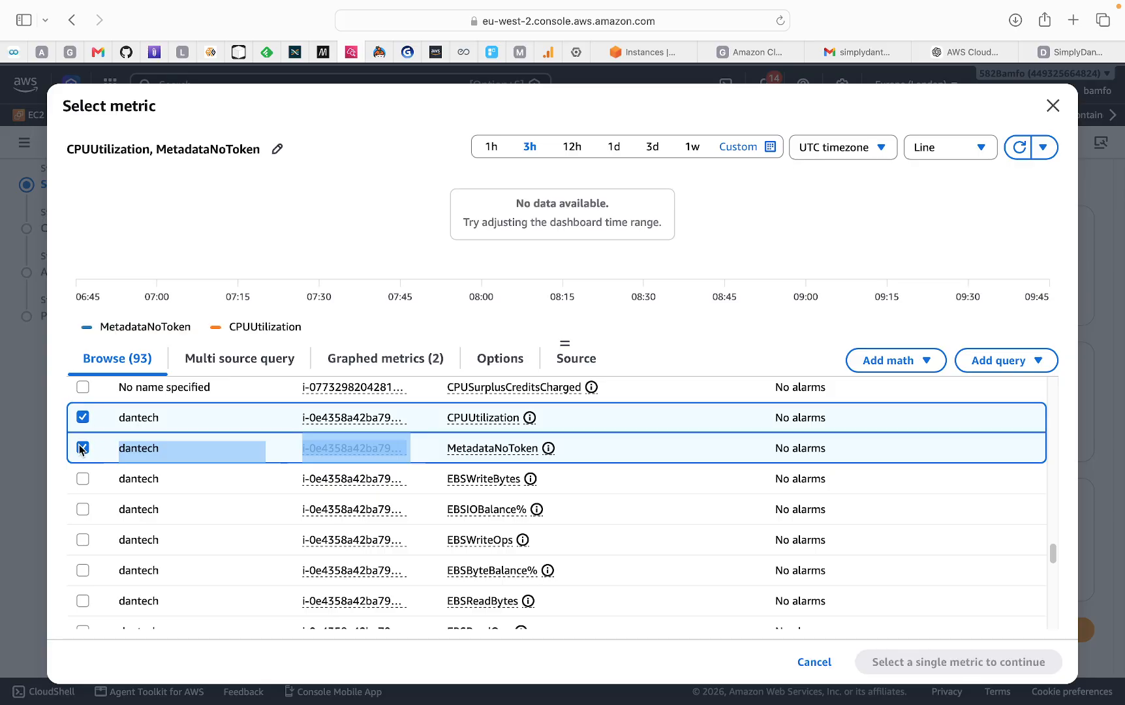
left_click(83, 448)
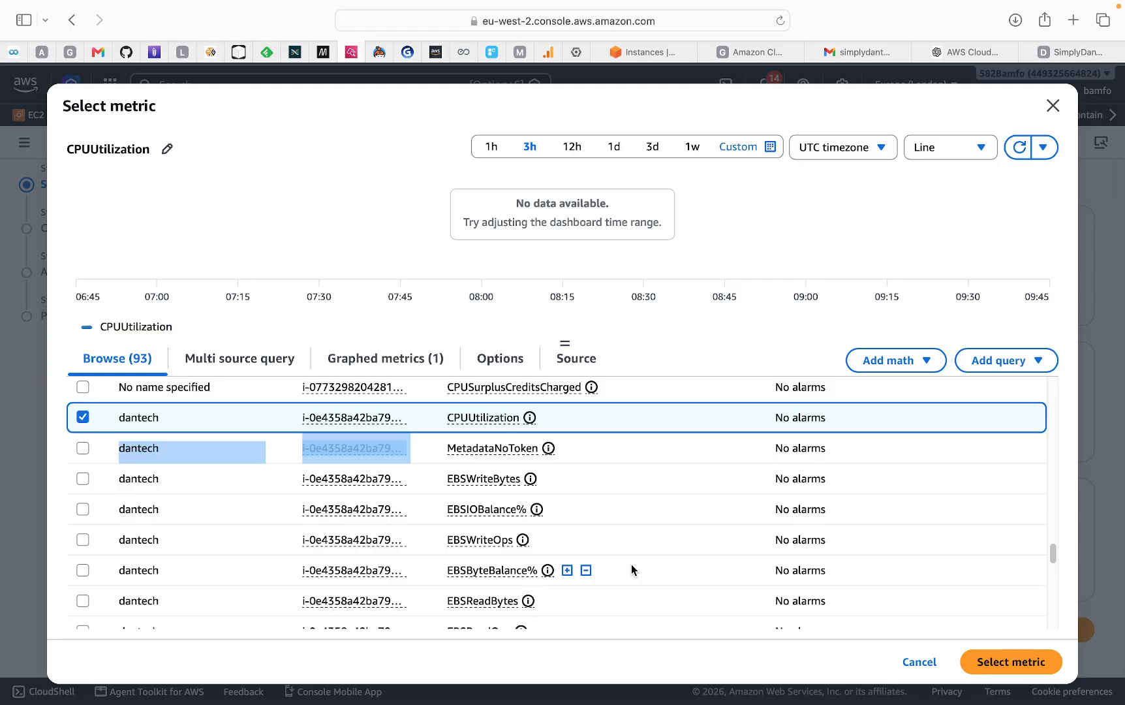
scroll(650, 587, "down", 5)
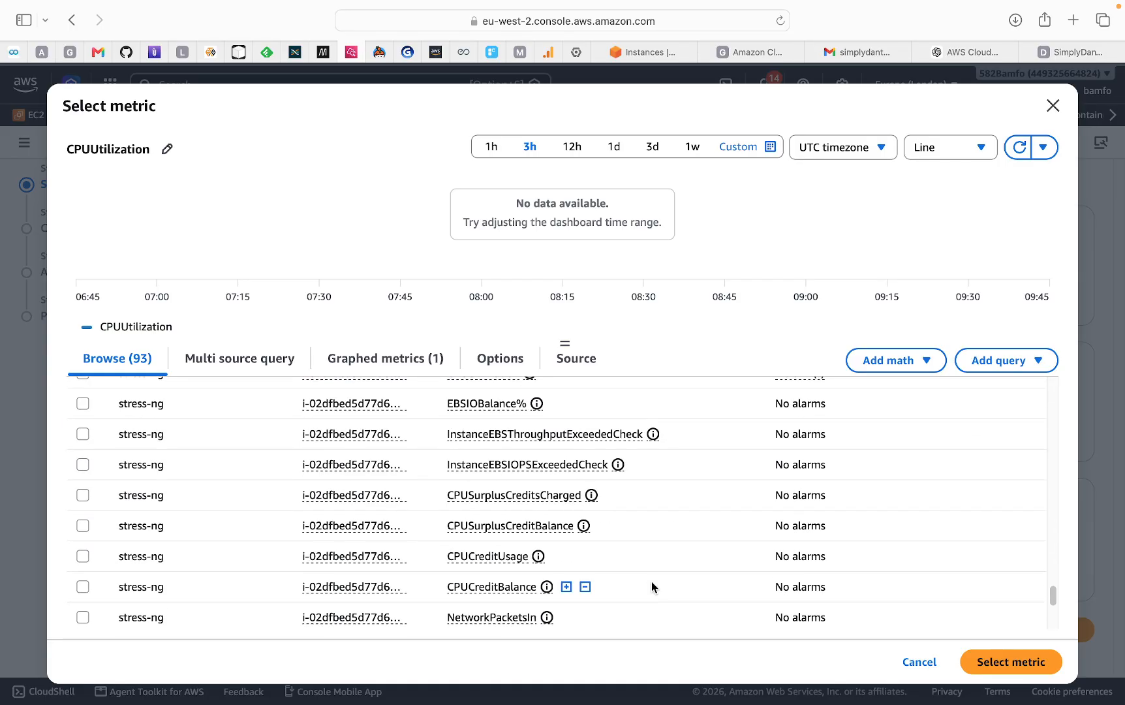
scroll(652, 586, "down", 3)
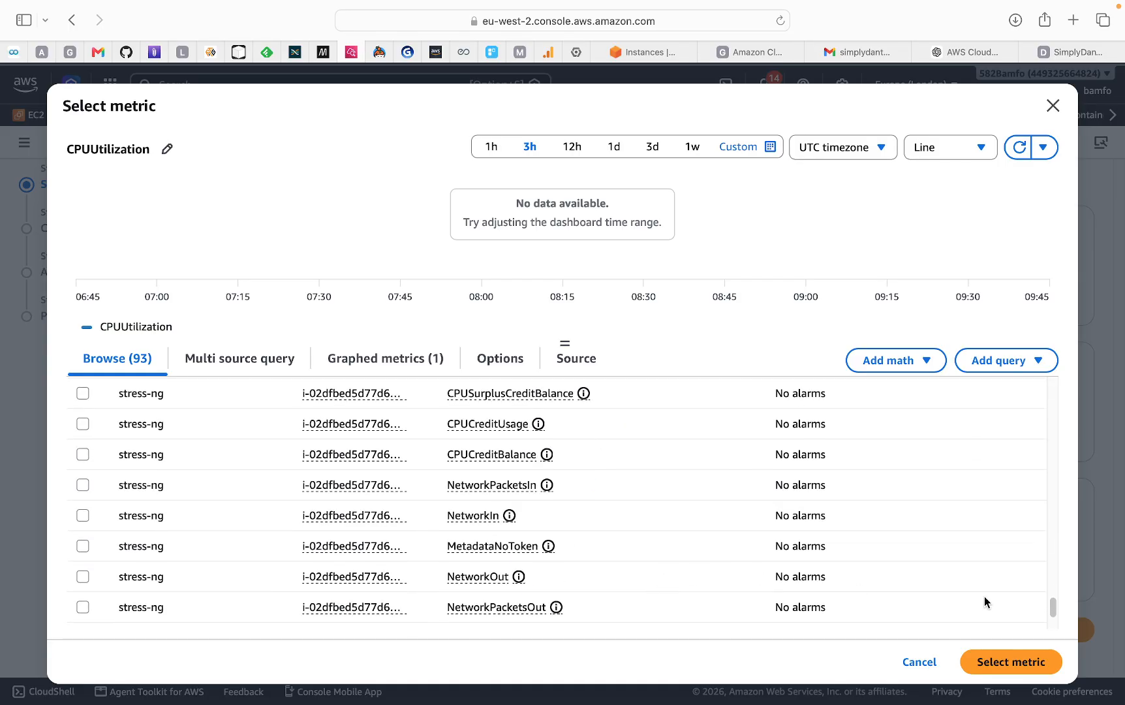
left_click(1015, 663)
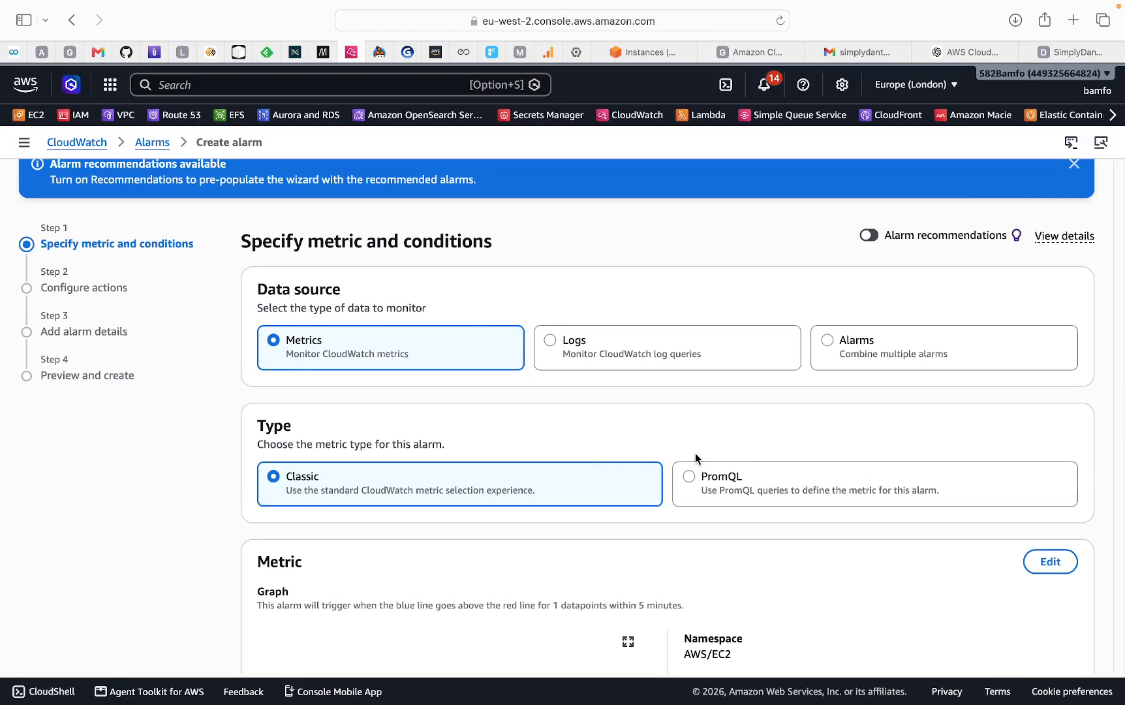
Set the CPUUtilization metric's statistic to Maximum, keep its period at 5 minutes, and review the metric's namespace
scroll(663, 442, "down", 7)
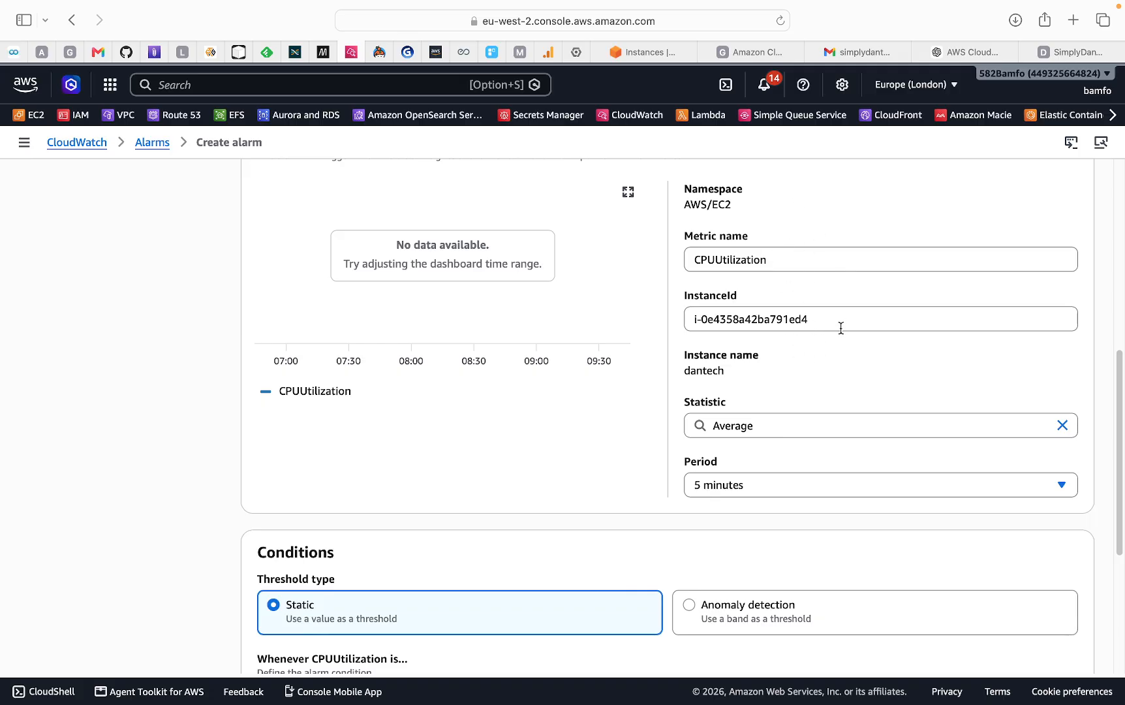
scroll(840, 327, "down", 1)
left_click_drag(686, 370, 724, 367)
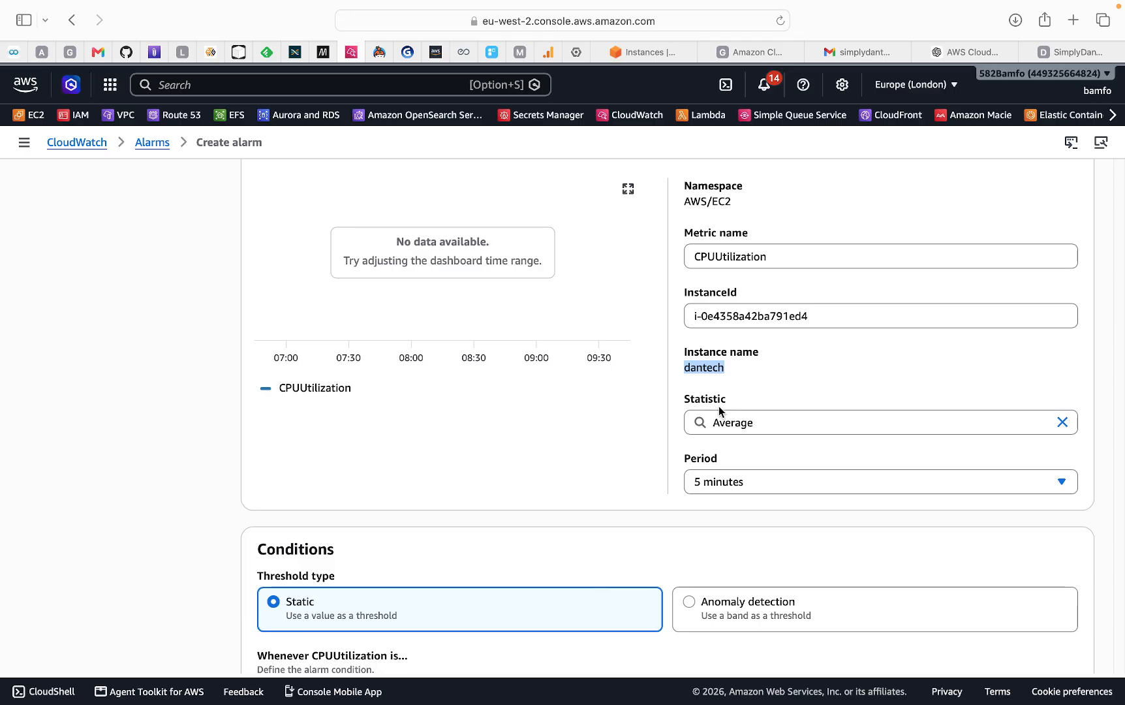
left_click(759, 430)
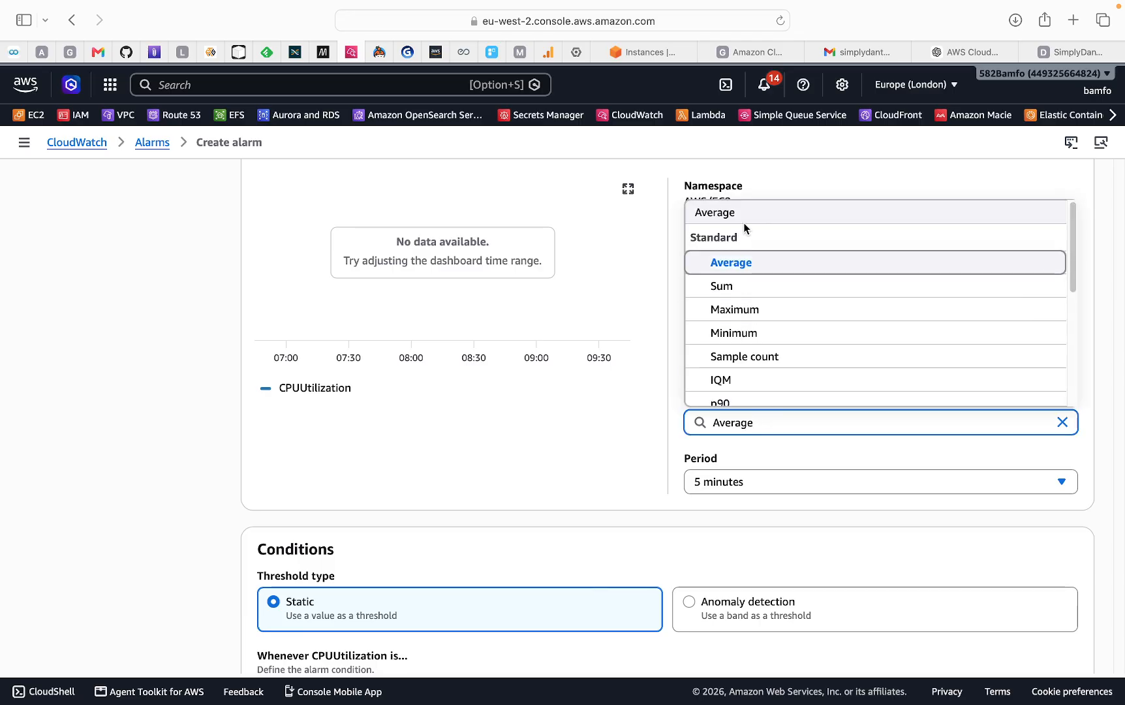
left_click(750, 310)
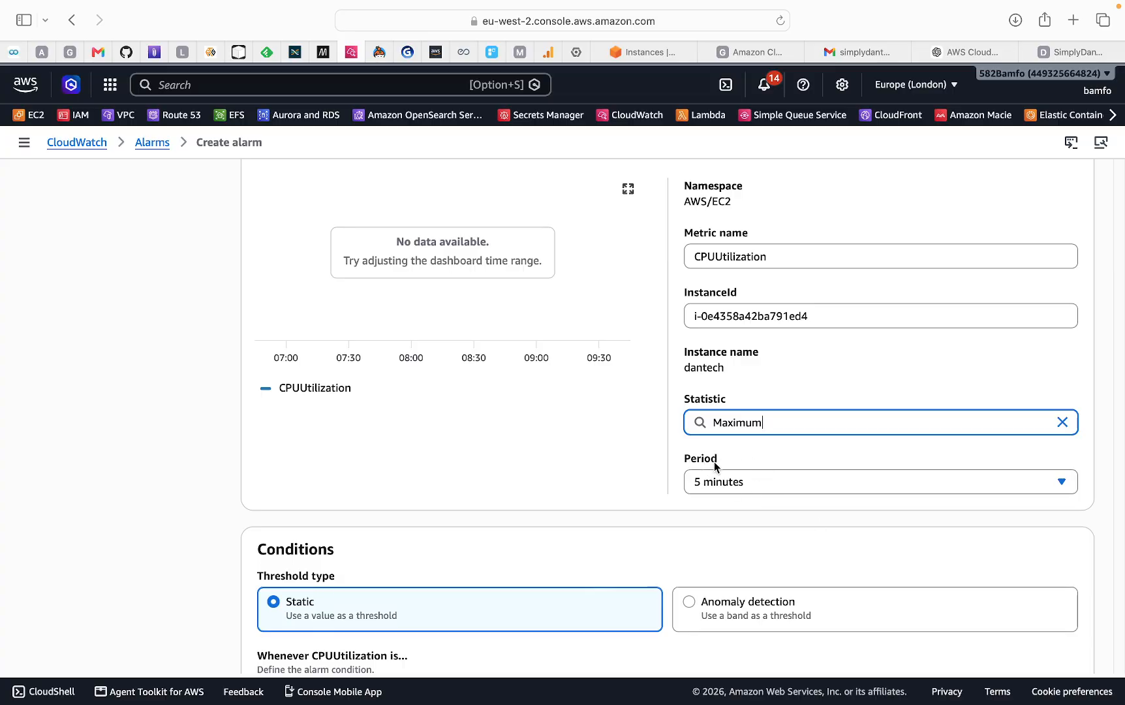
left_click(782, 491)
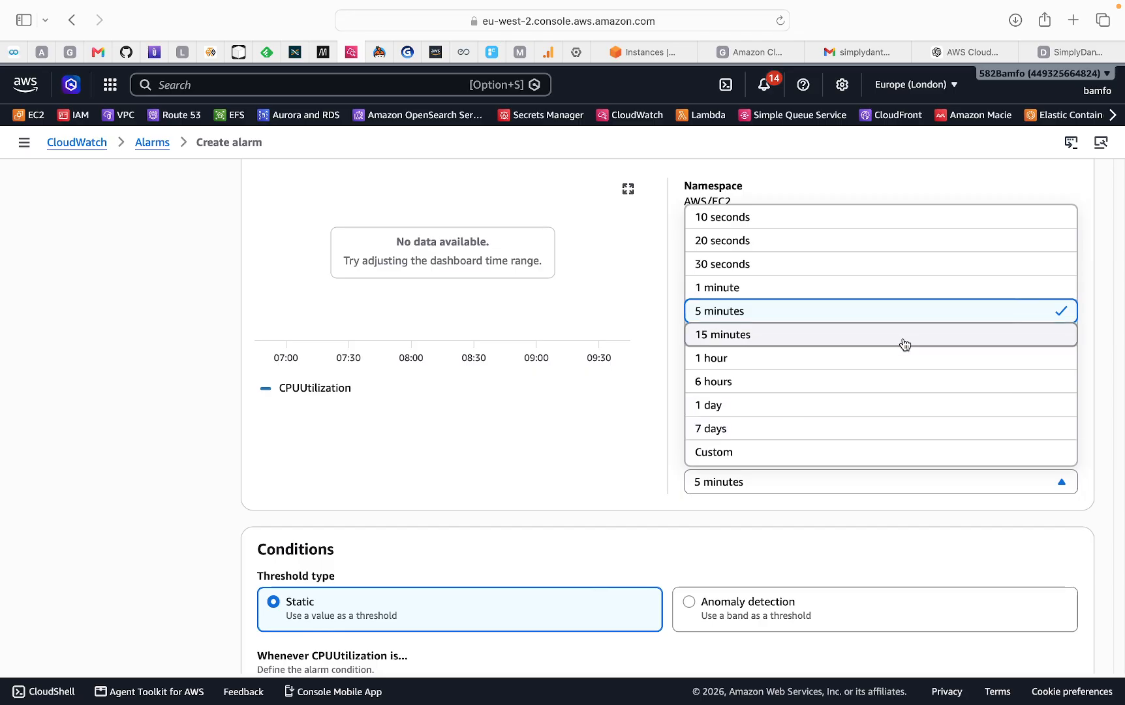
left_click(741, 316)
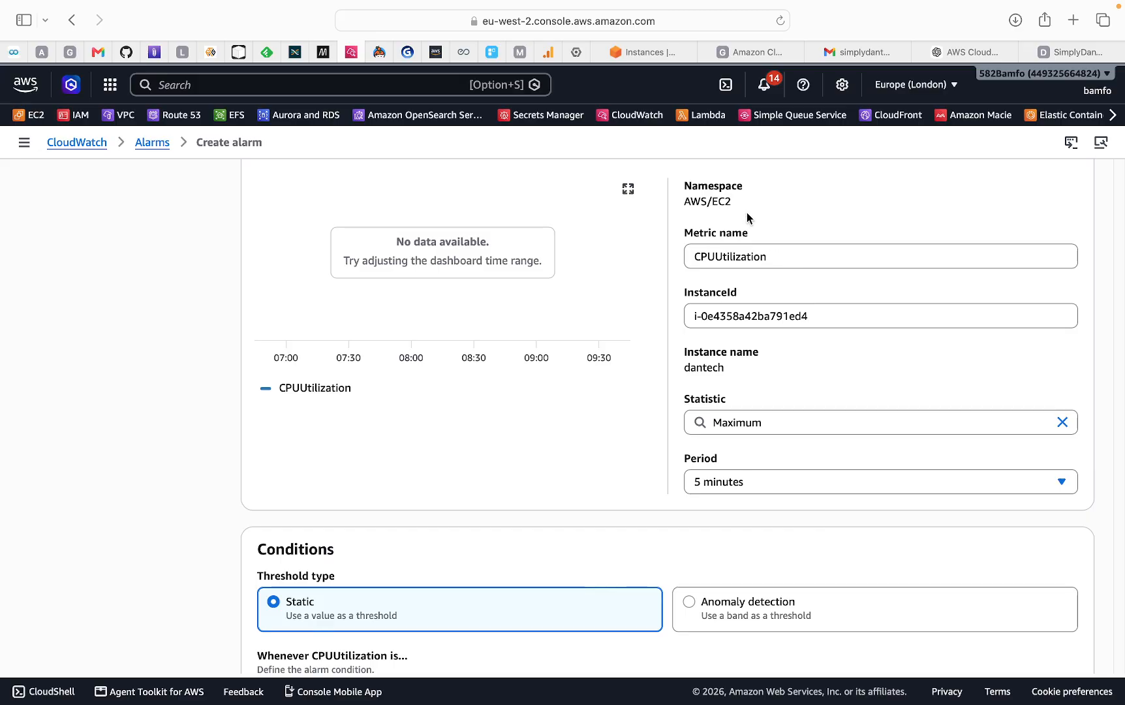
mouse_move(730, 202)
left_mouse_down()
mouse_move(672, 199)
mouse_move(743, 186)
left_mouse_up()
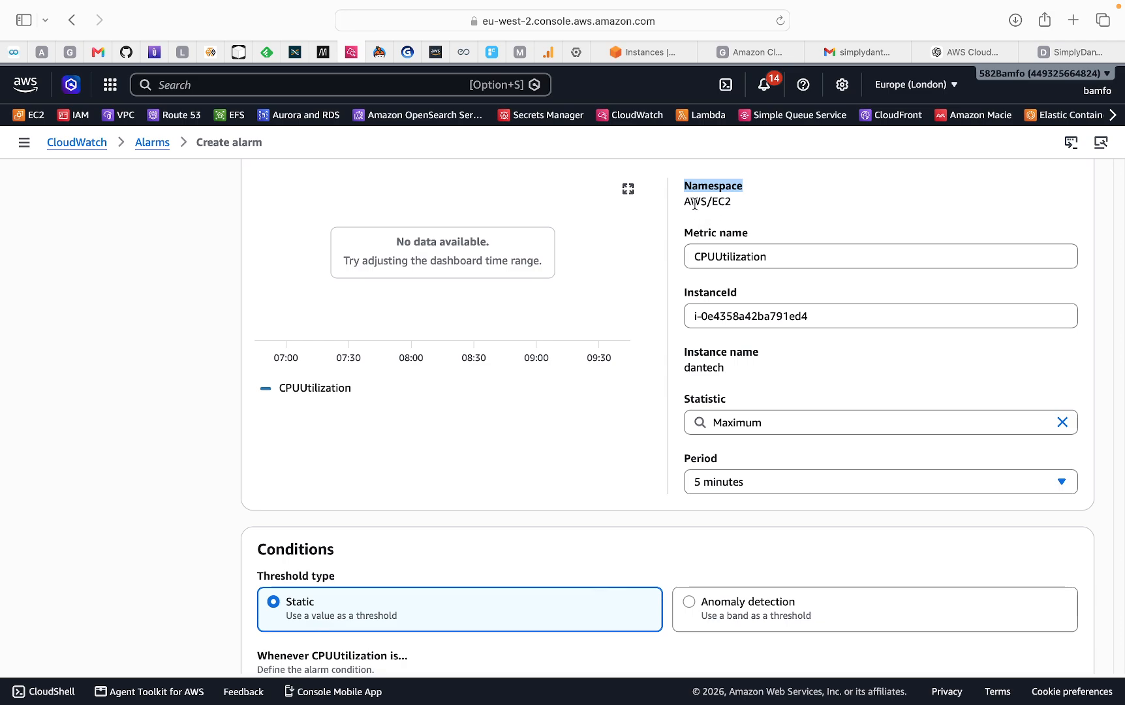
Define the static alarm condition as CPUUtilization Greater/Equal to a threshold of 50
mouse_move(688, 204)
left_mouse_down()
mouse_move(734, 205)
mouse_move(710, 202)
left_mouse_up()
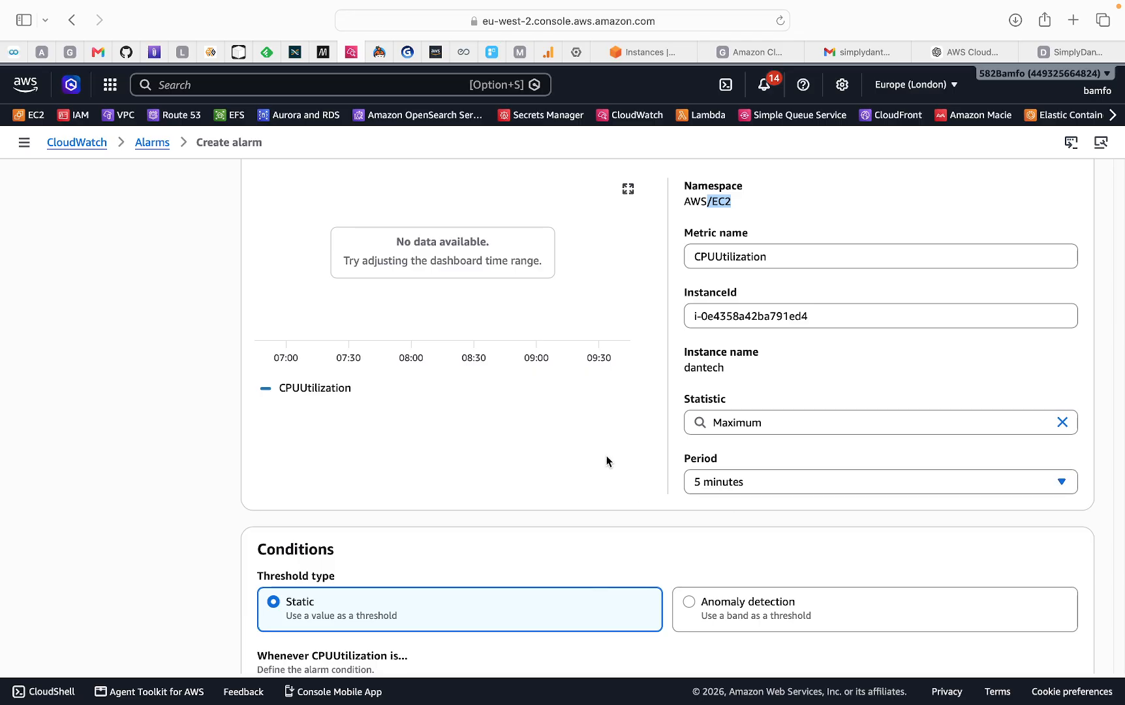
scroll(548, 424, "down", 5)
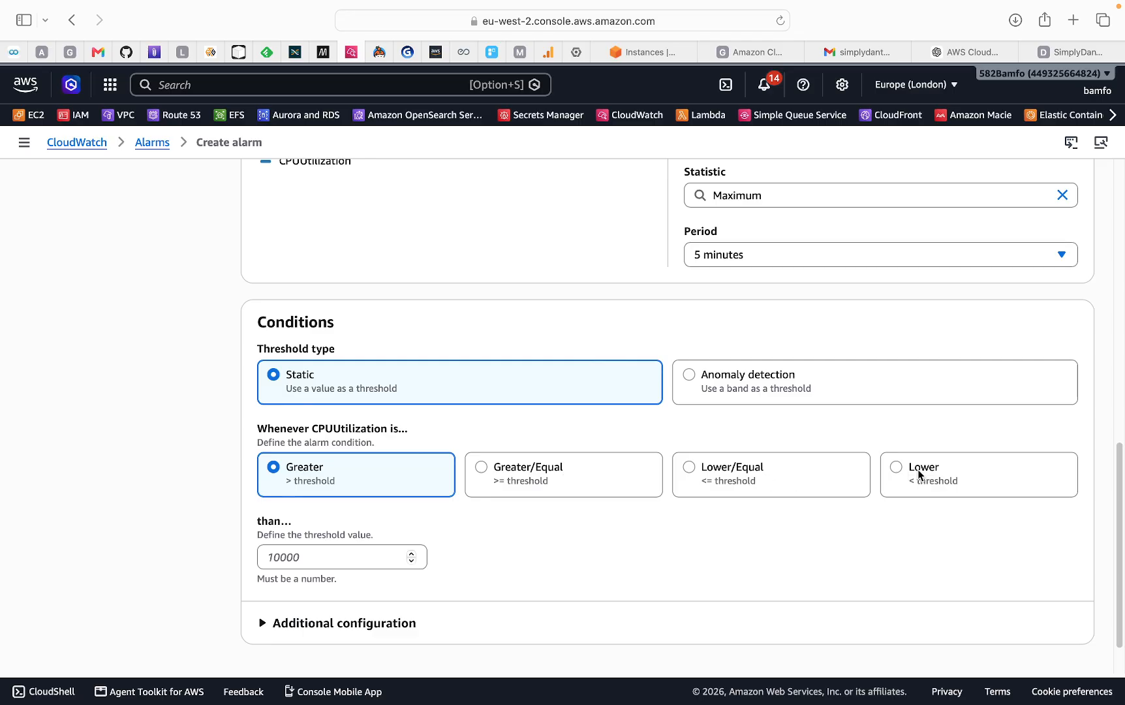
left_click(499, 483)
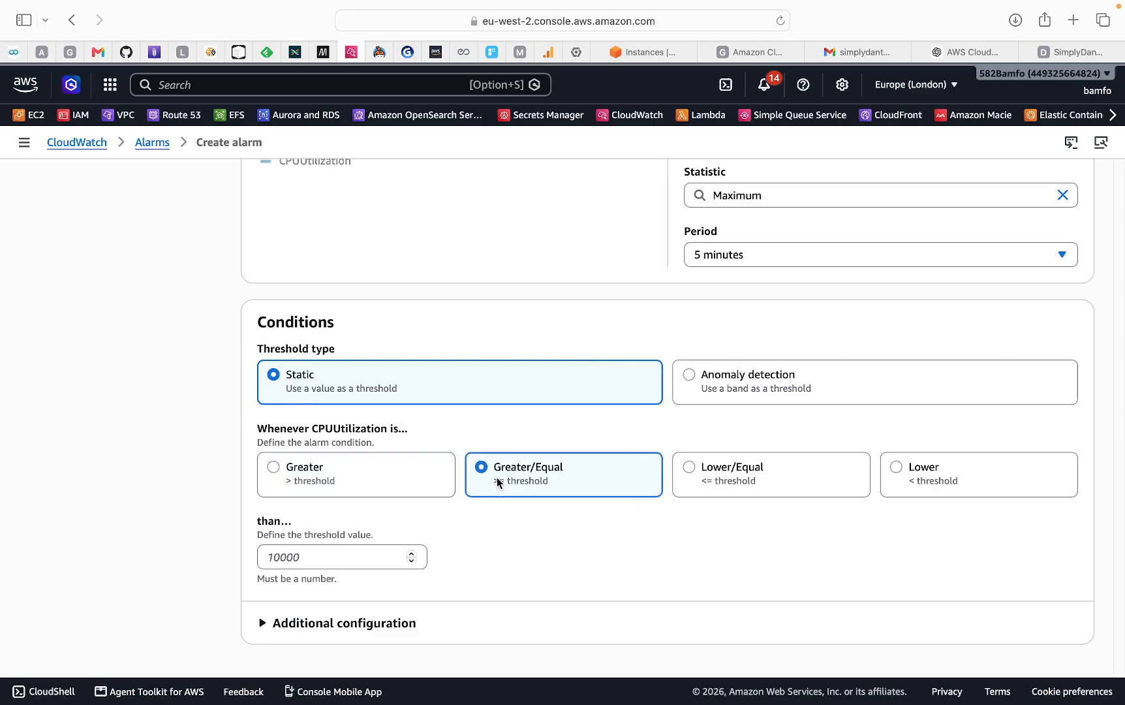
left_click(312, 555)
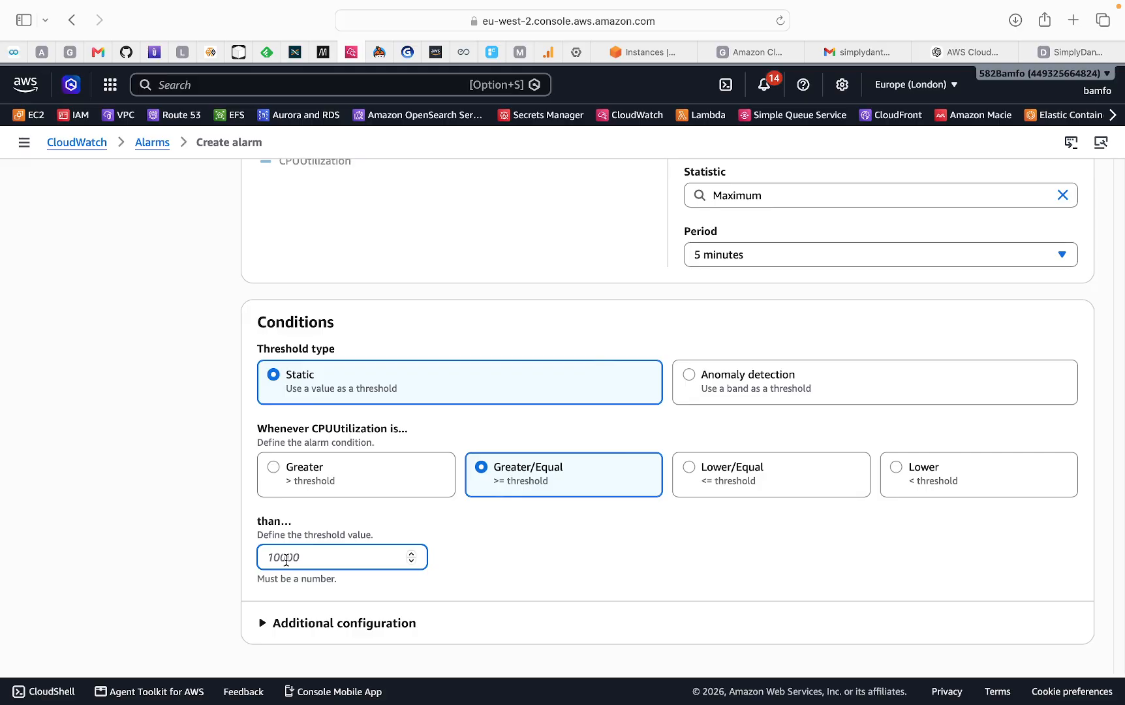
type("50")
scroll(320, 551, "down", 2)
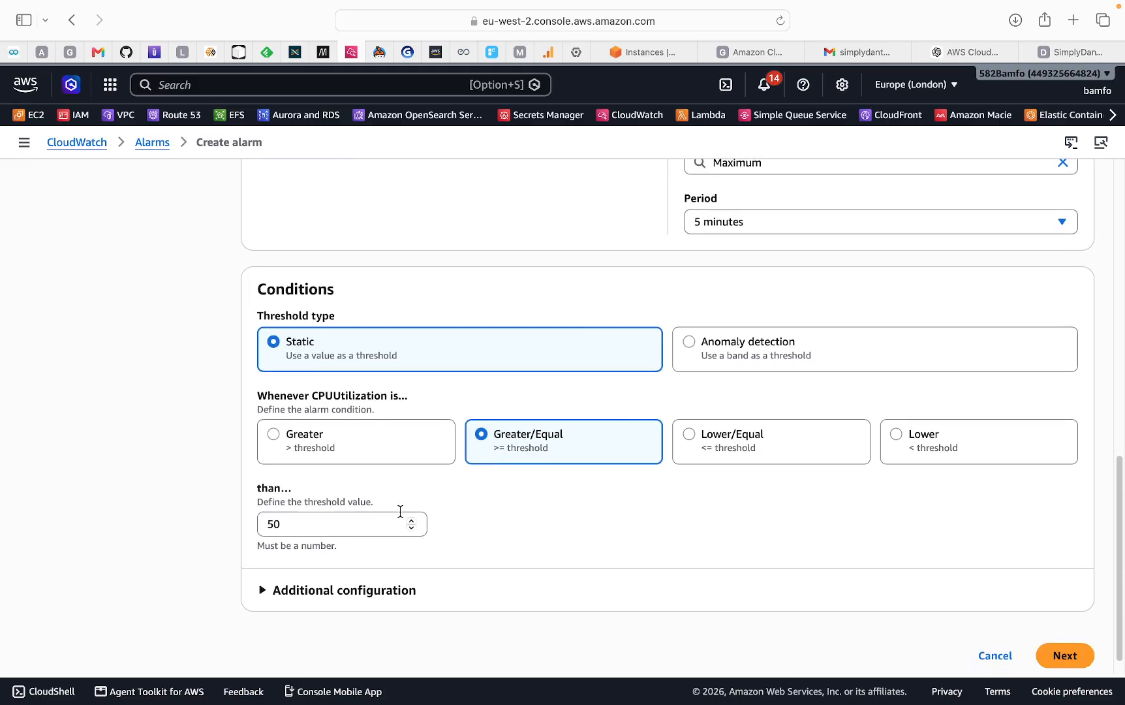
scroll(401, 511, "down", 1)
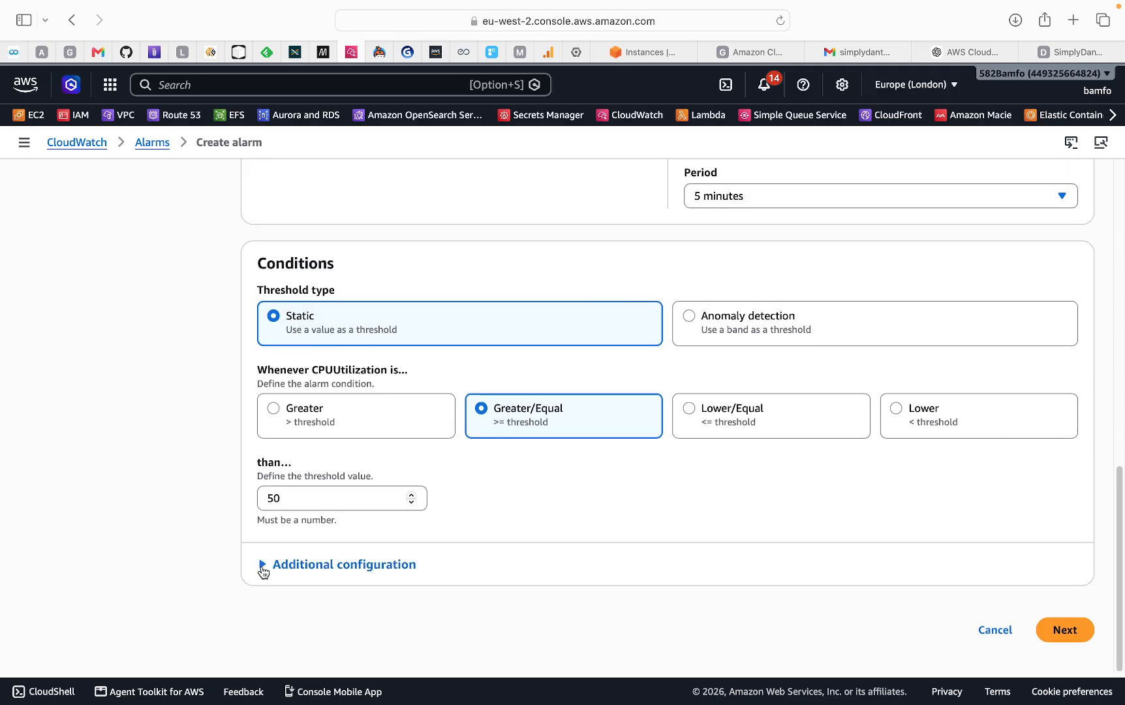
Expand the additional configuration and examine the datapoints-to-alarm values against the metric's period
left_click(260, 566)
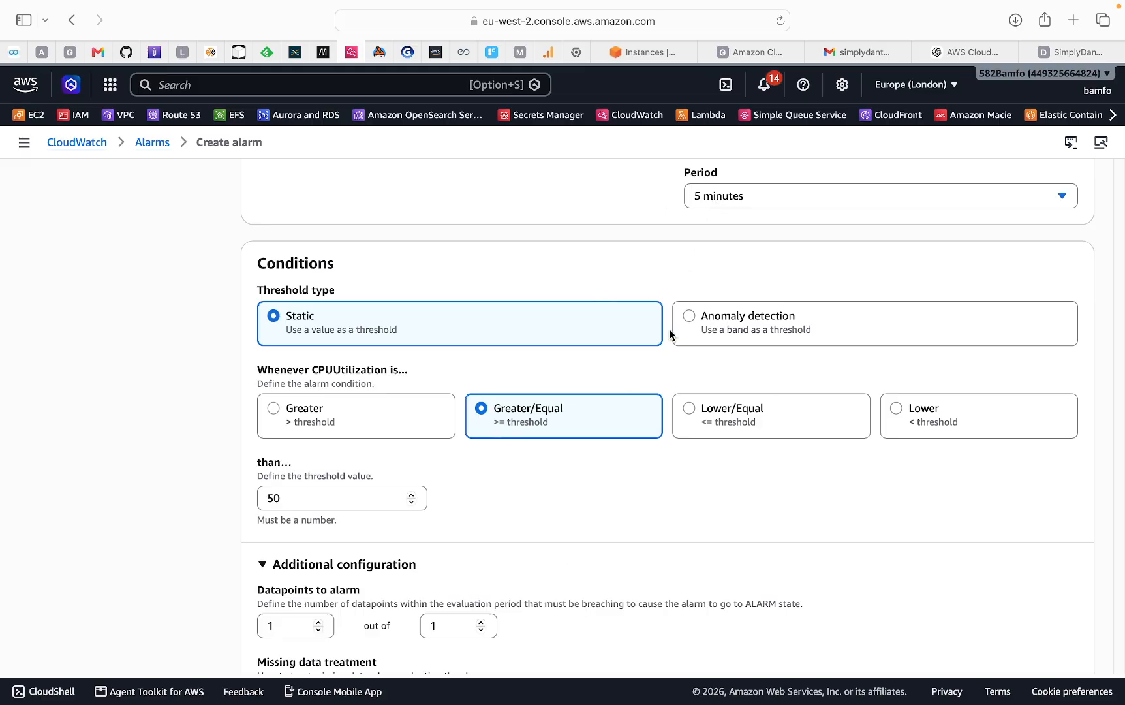
scroll(444, 562, "down", 1)
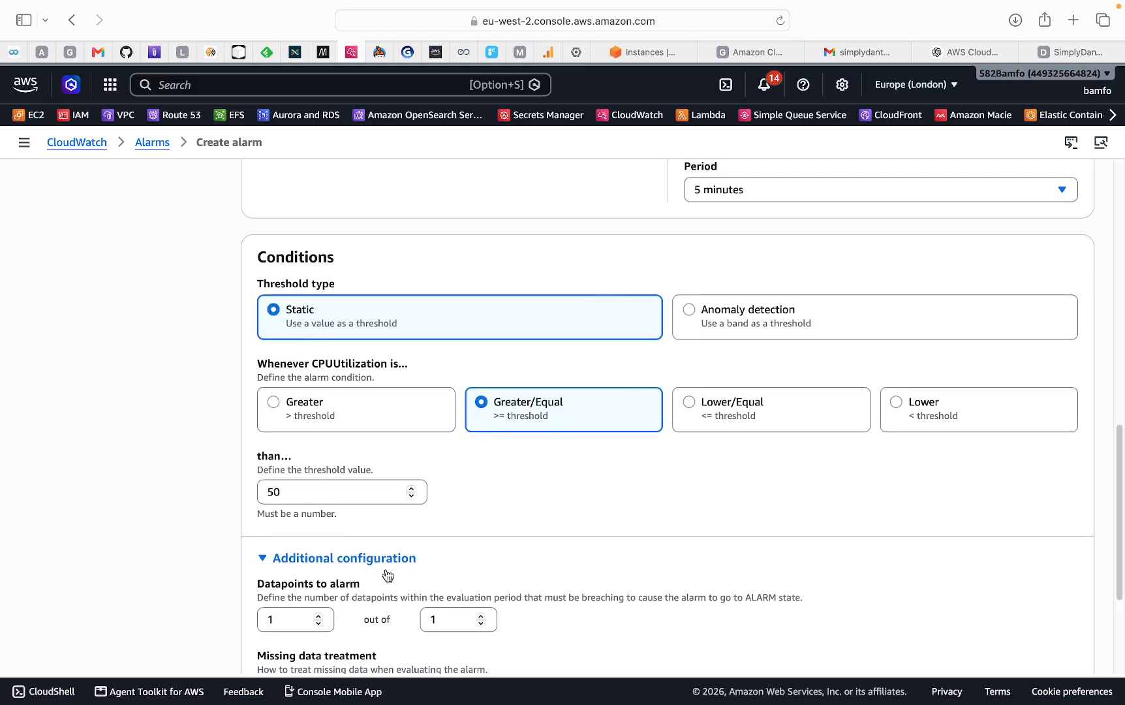
scroll(387, 568, "down", 3)
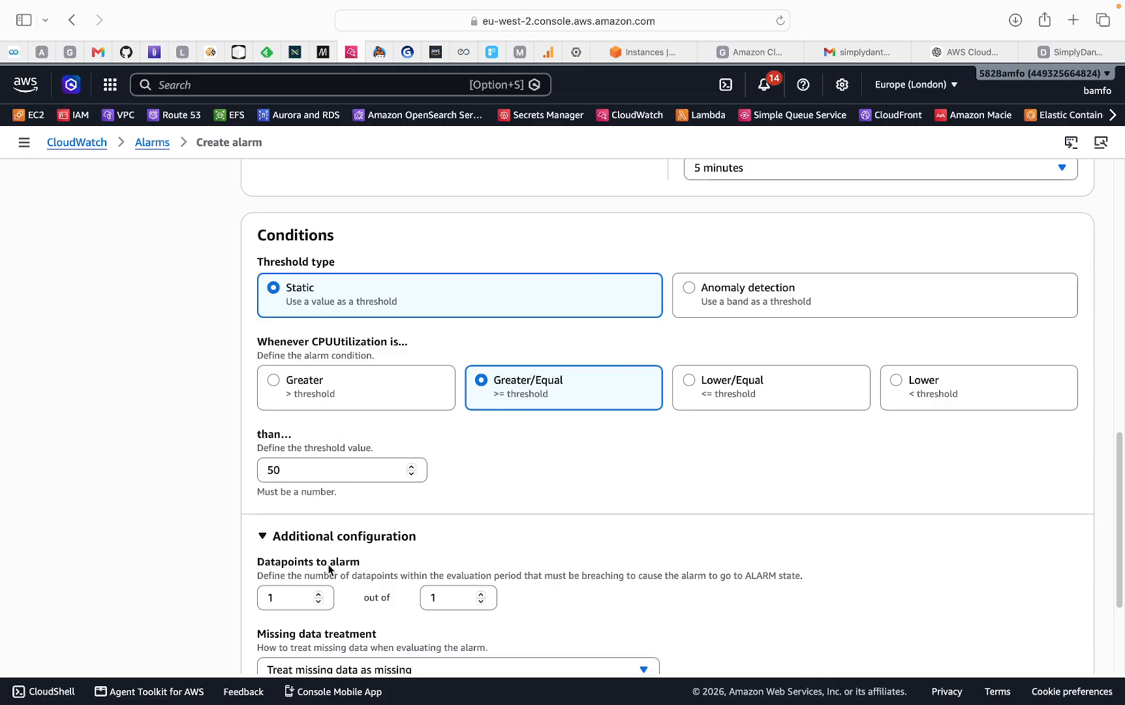
scroll(368, 573, "down", 3)
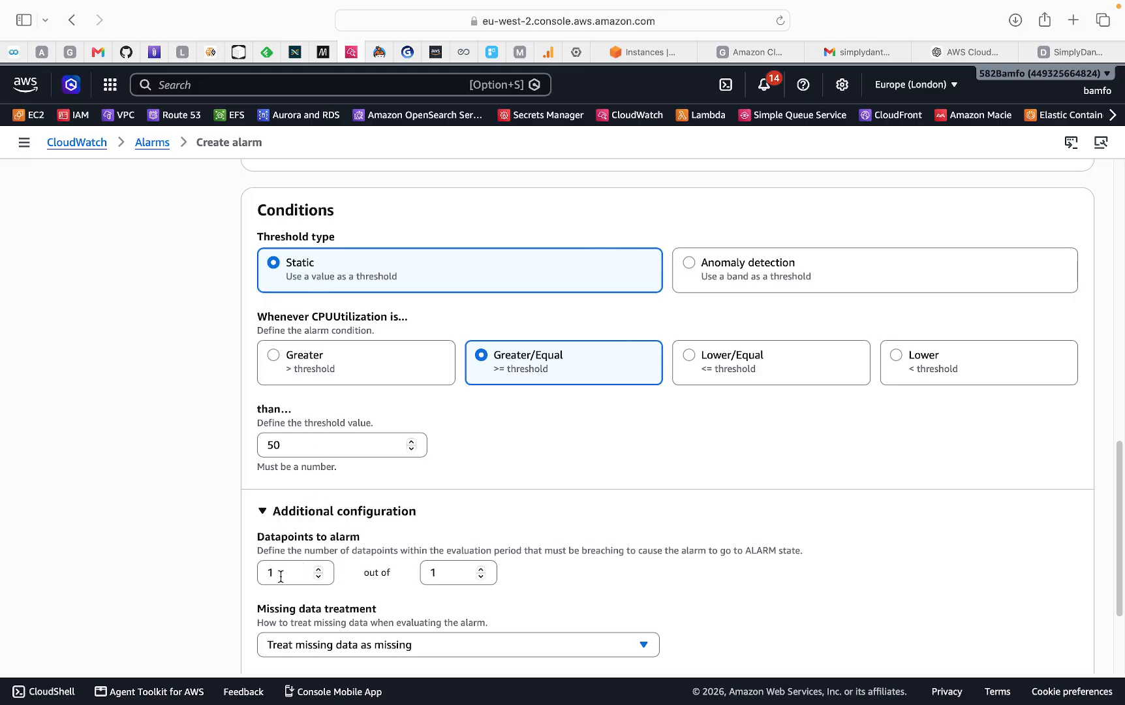
left_click_drag(275, 572, 265, 572)
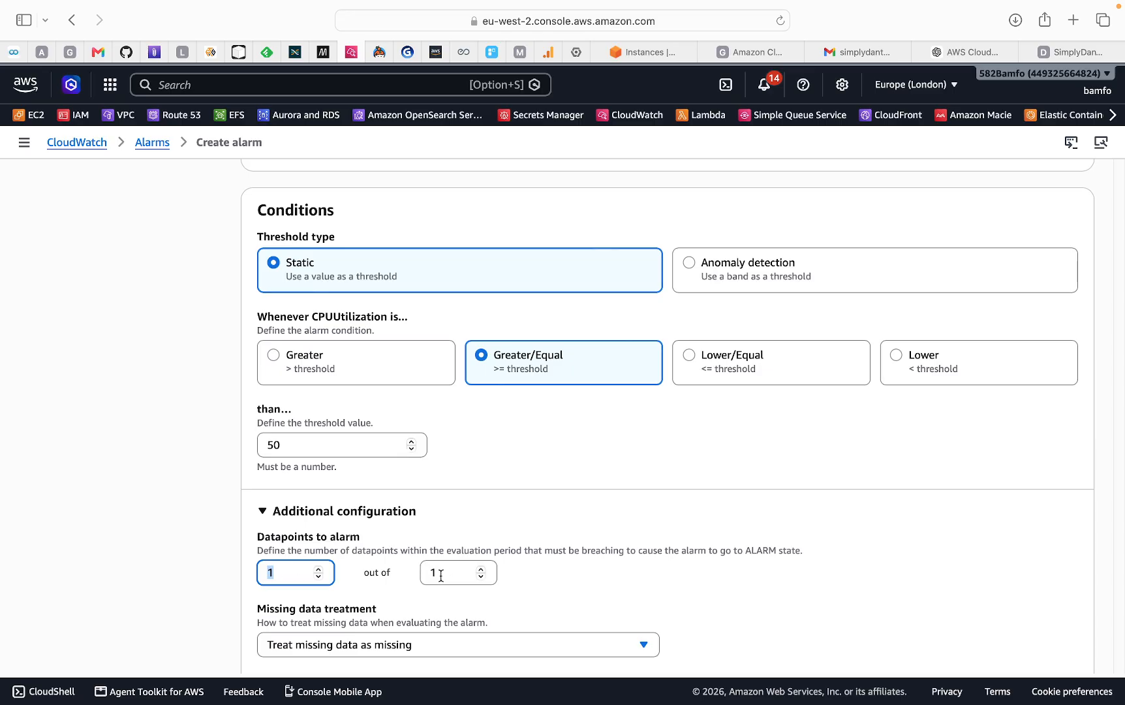
scroll(835, 352, "up", 3)
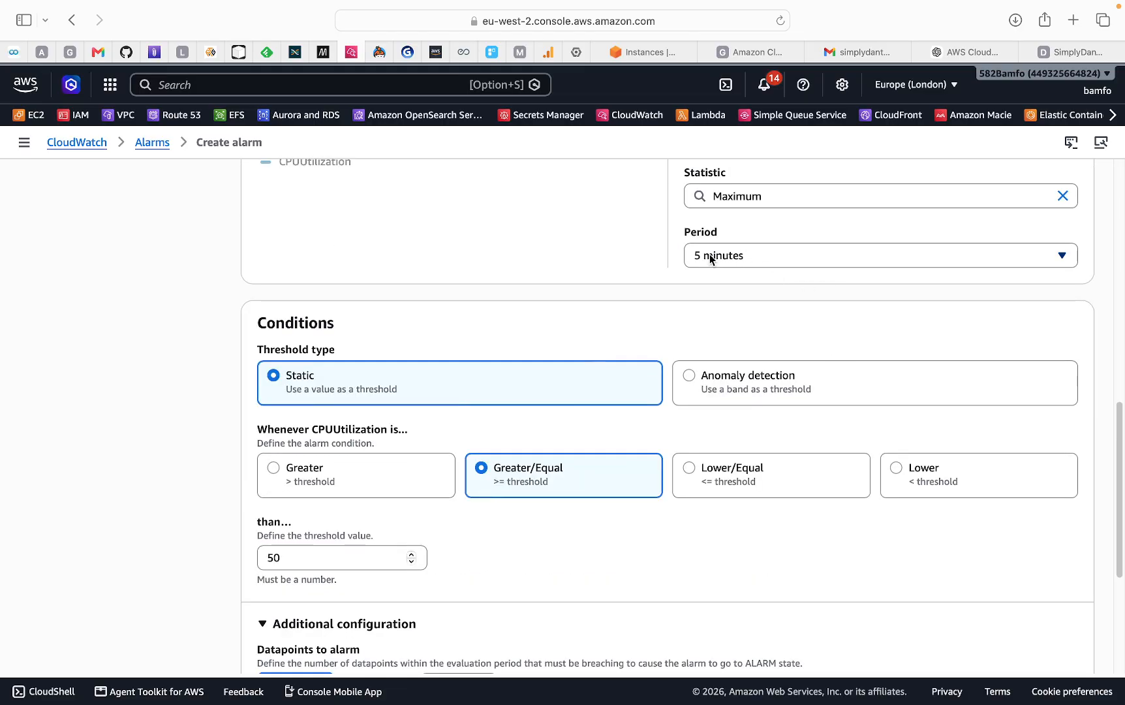
scroll(665, 367, "down", 3)
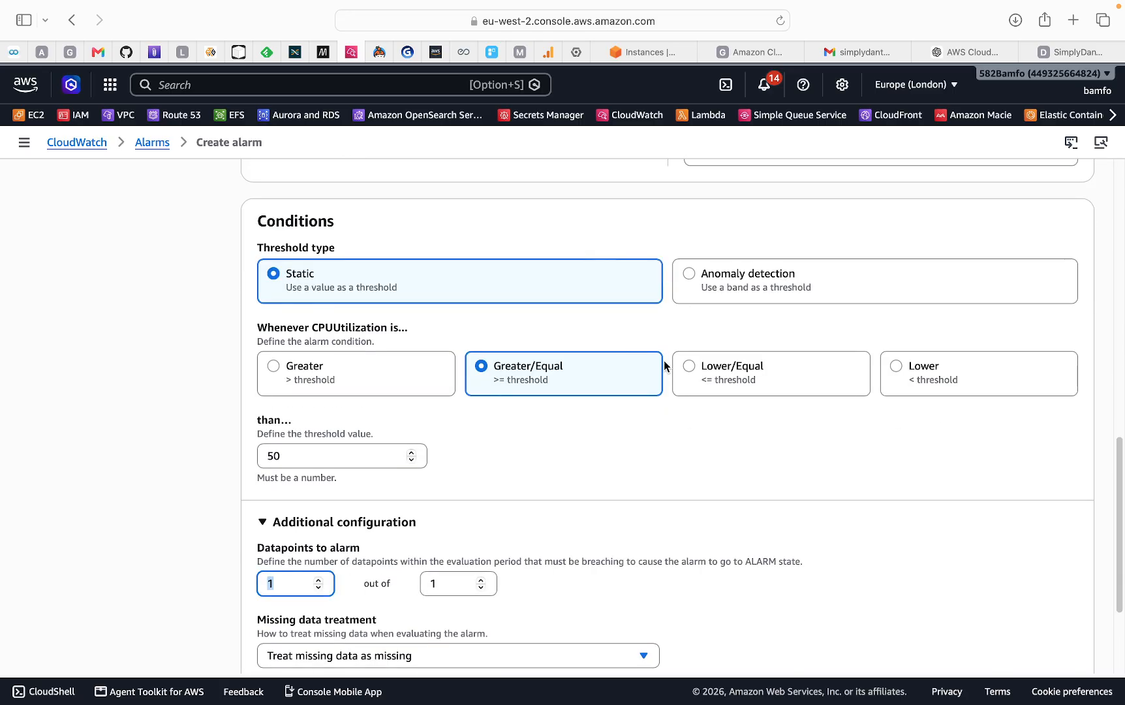
scroll(652, 378, "down", 1)
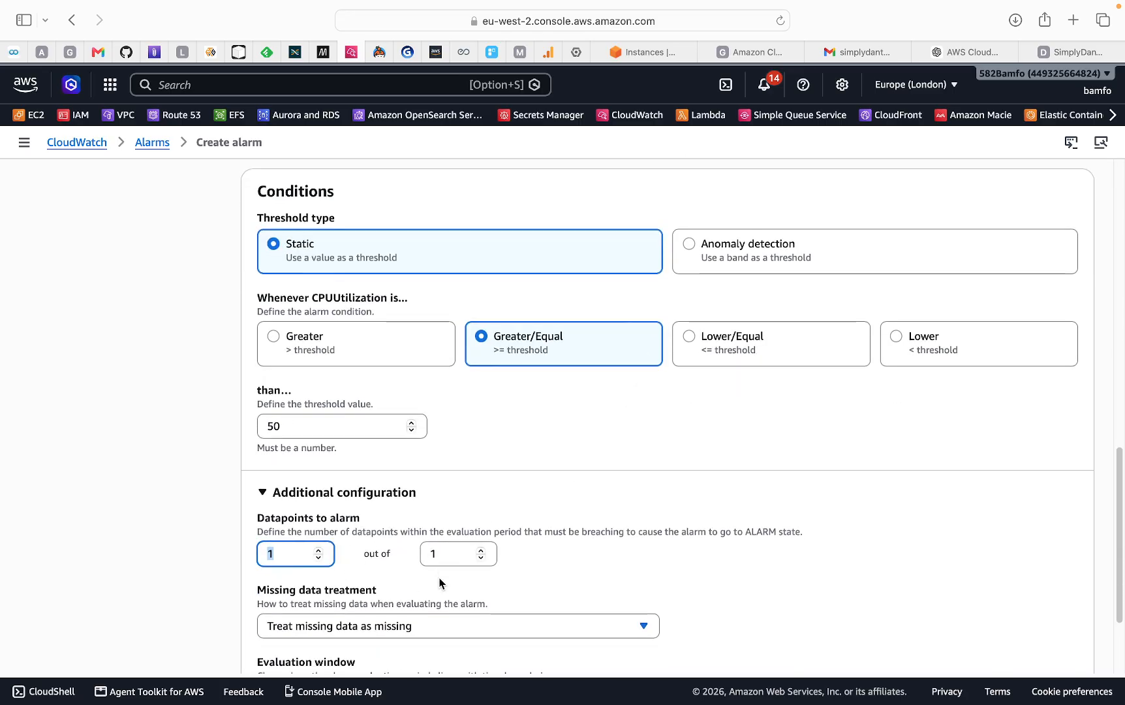
left_click(441, 552)
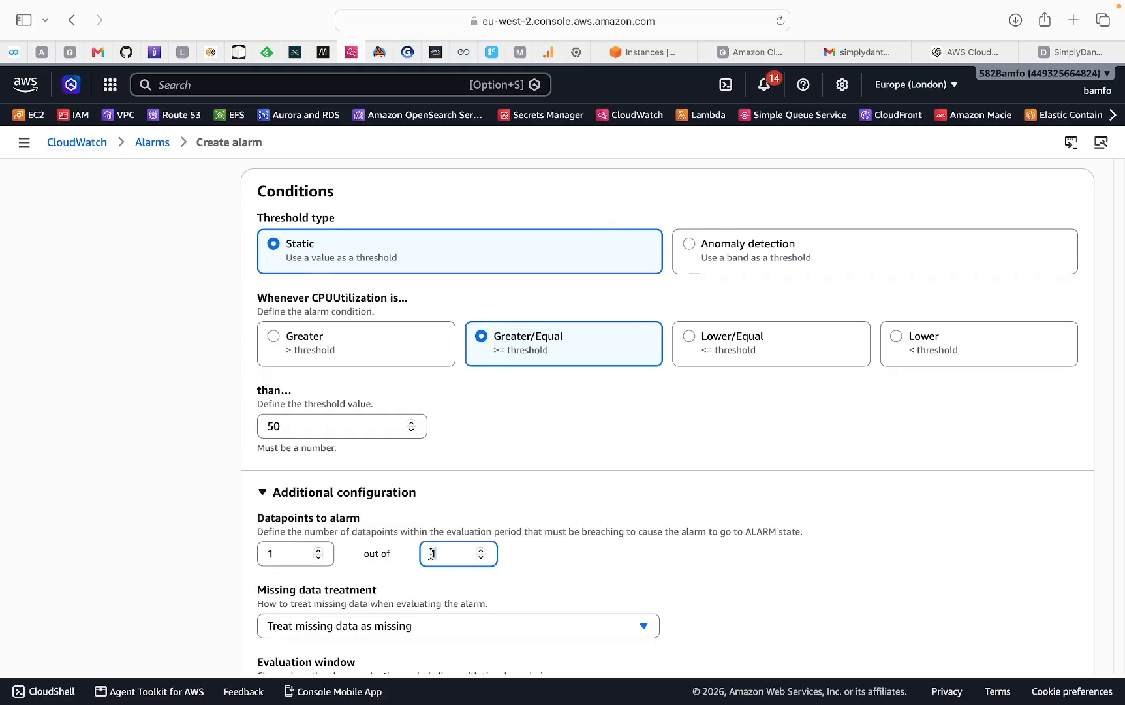
double_click(431, 554)
double_click(275, 550)
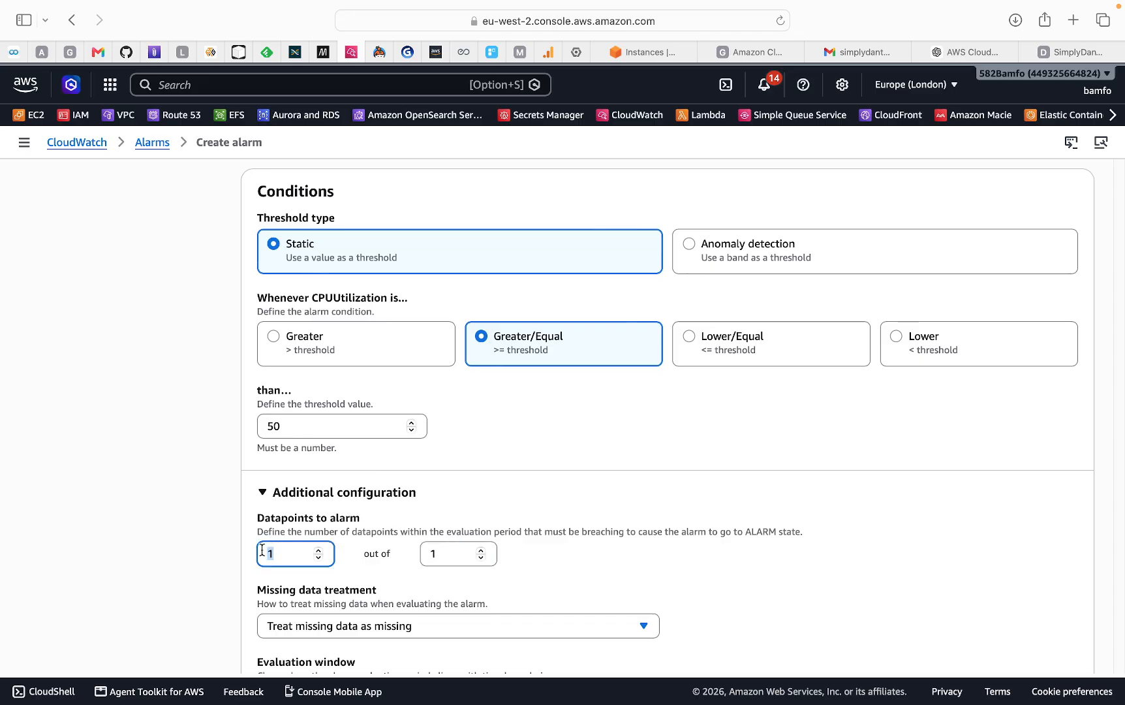
left_click(447, 555)
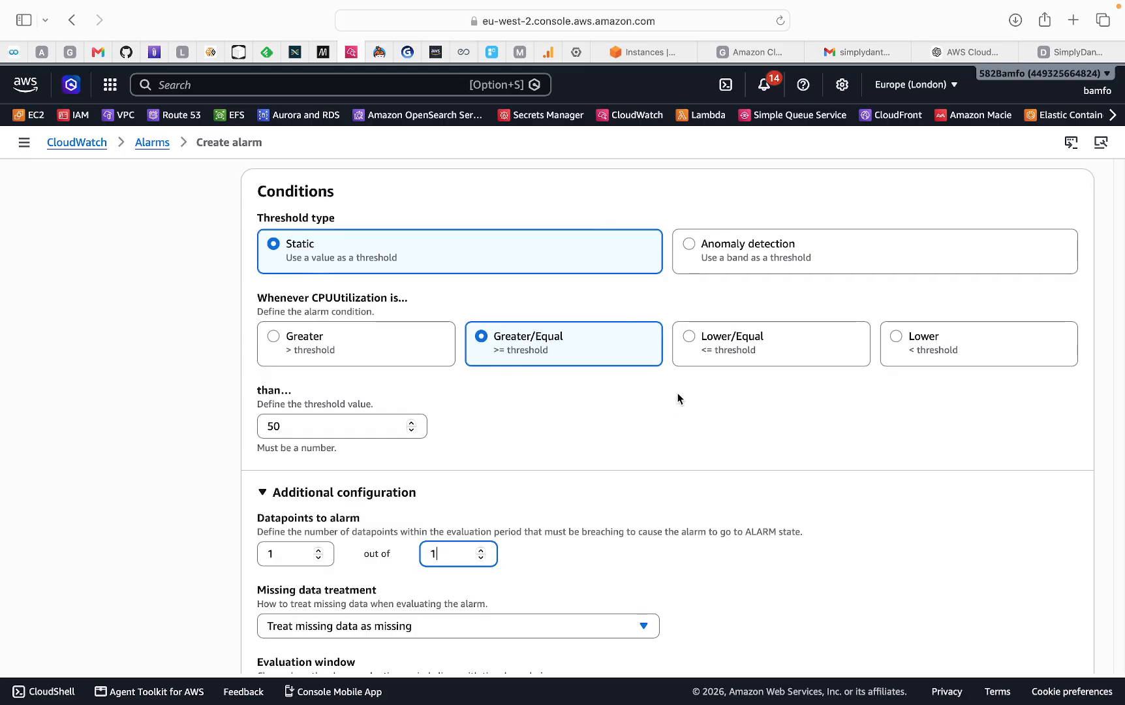
scroll(678, 398, "up", 2)
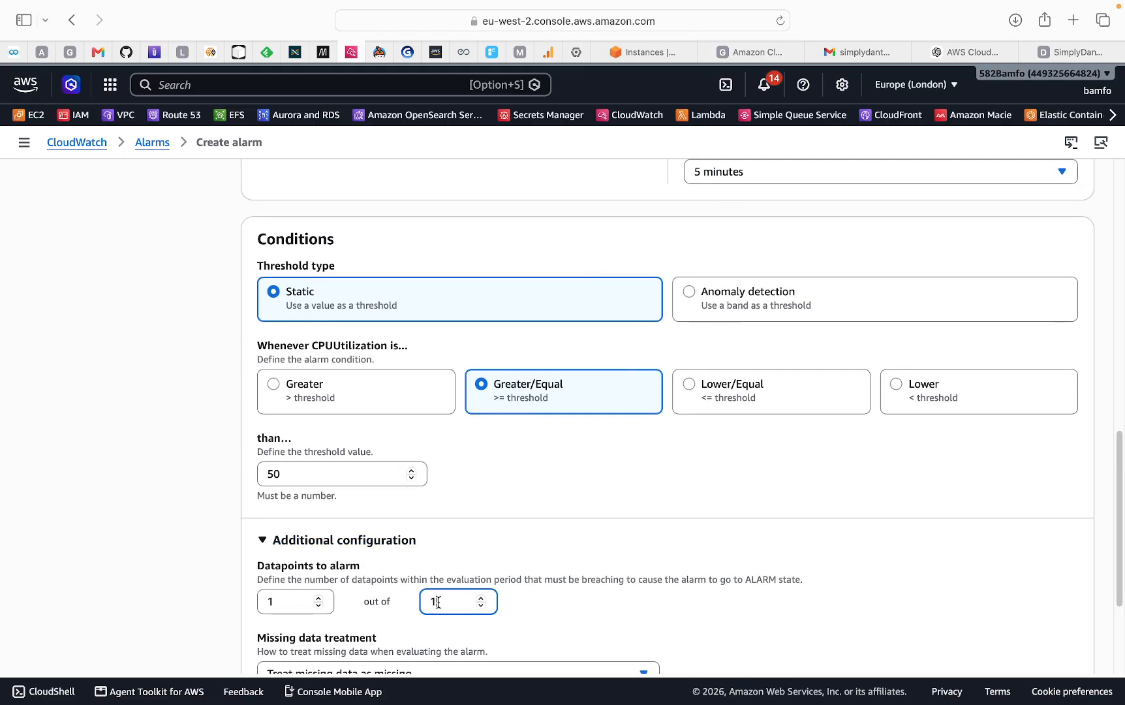
Try datapoints-to-alarm settings of 2 out of 2 and 1 out of 3
key("BackSpace")
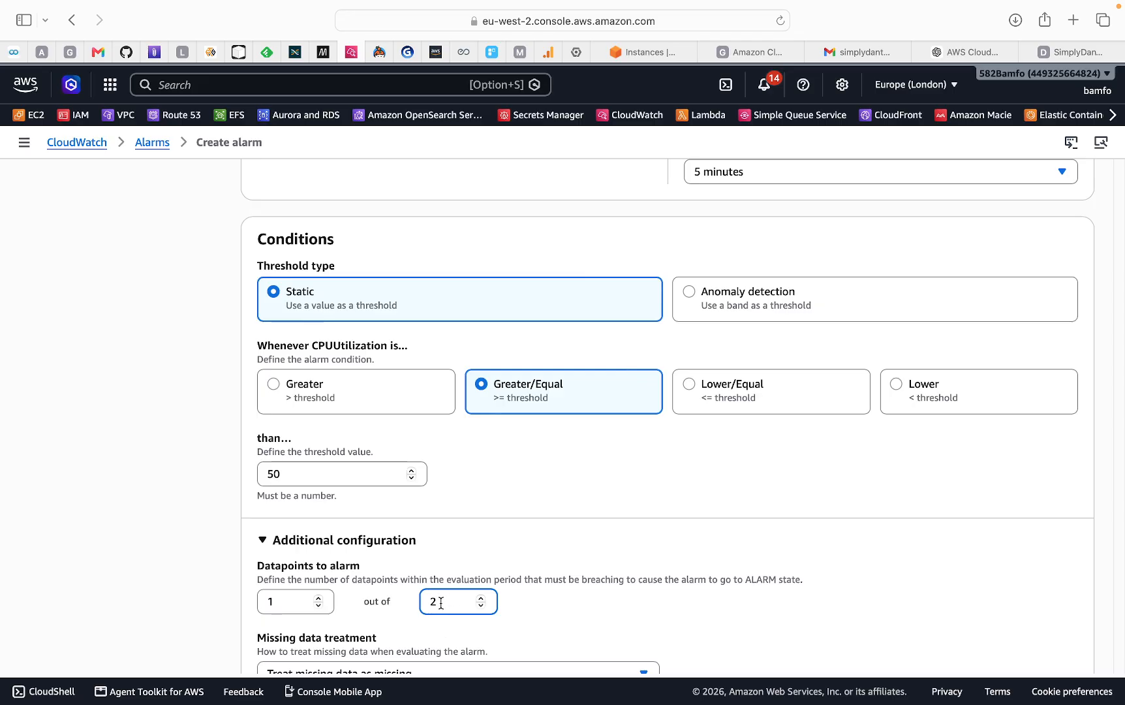
double_click(282, 601)
type("2")
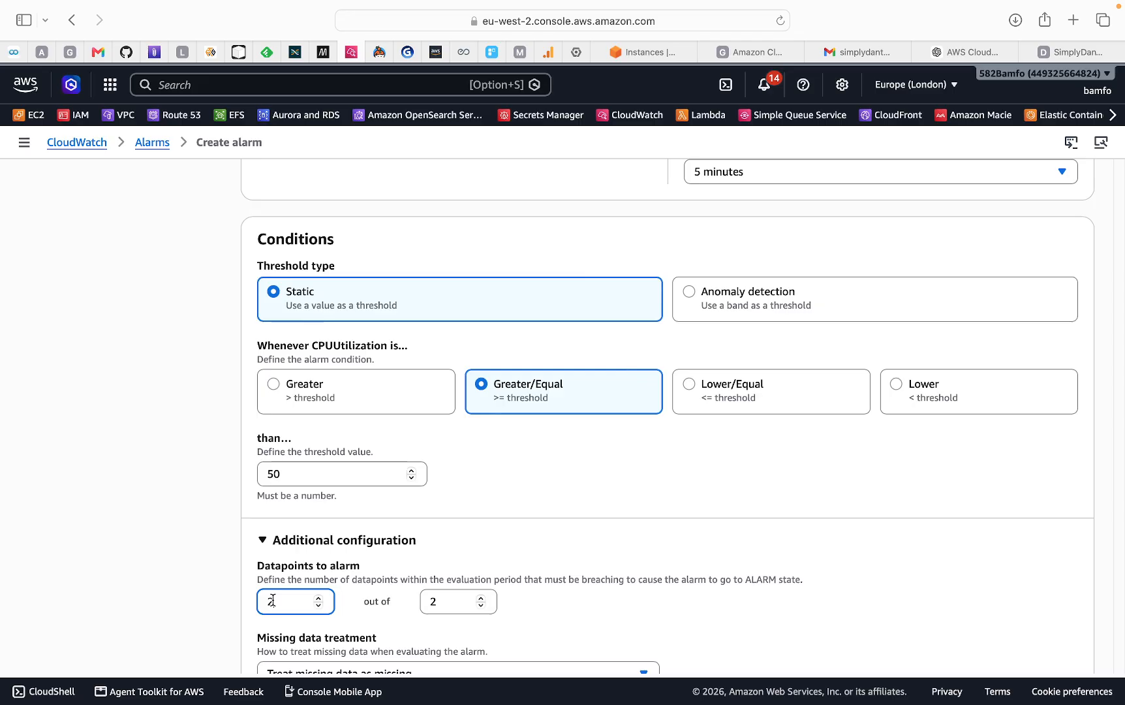
key("BackSpace")
type("1")
left_click(485, 599)
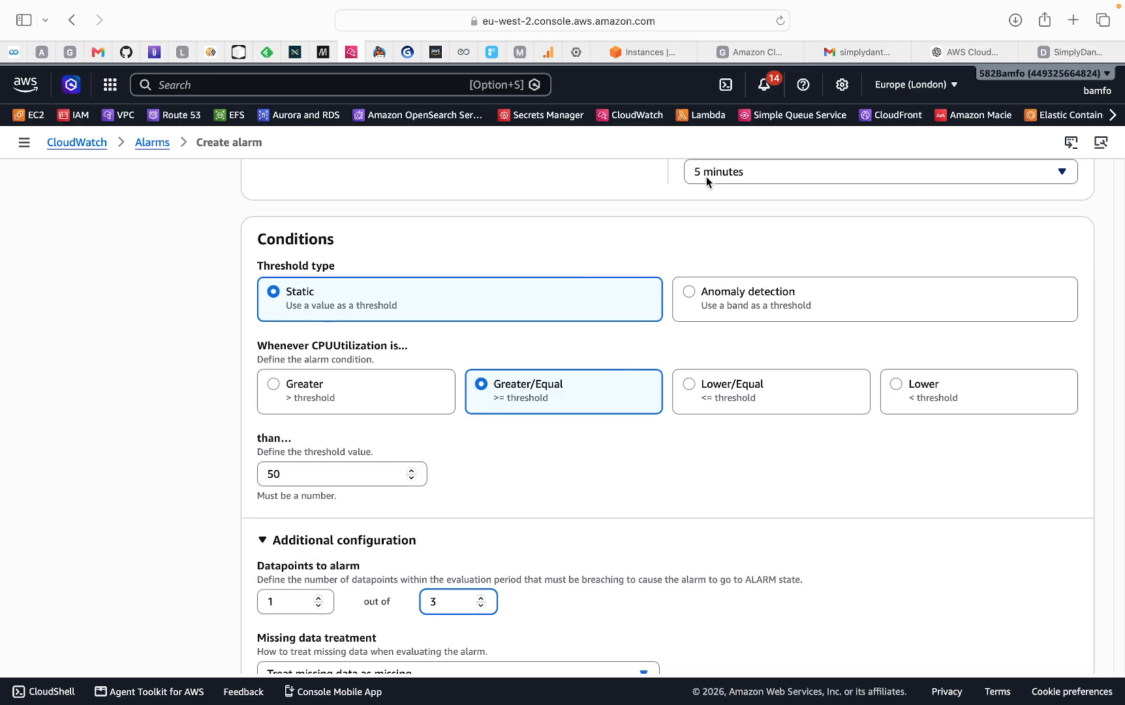
Try 2 out of 3 datapoints to alarm, and restore the setting to 1 out of 1
double_click(433, 601)
double_click(260, 603)
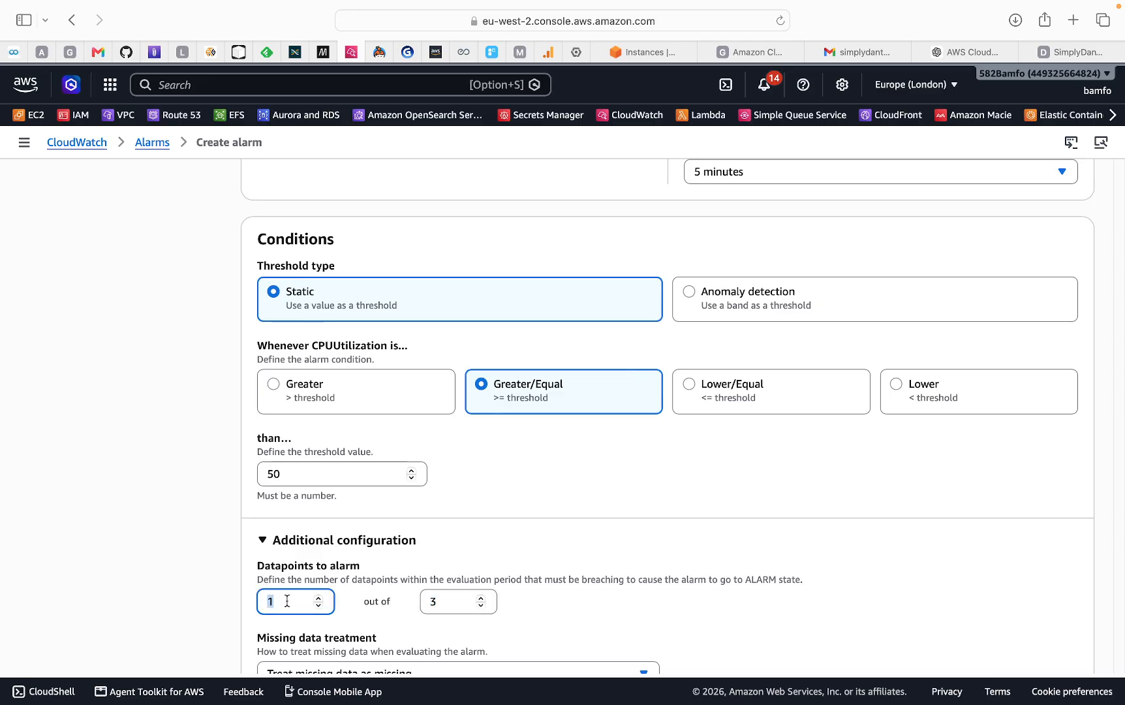
type("2")
left_click_drag(276, 603, 264, 602)
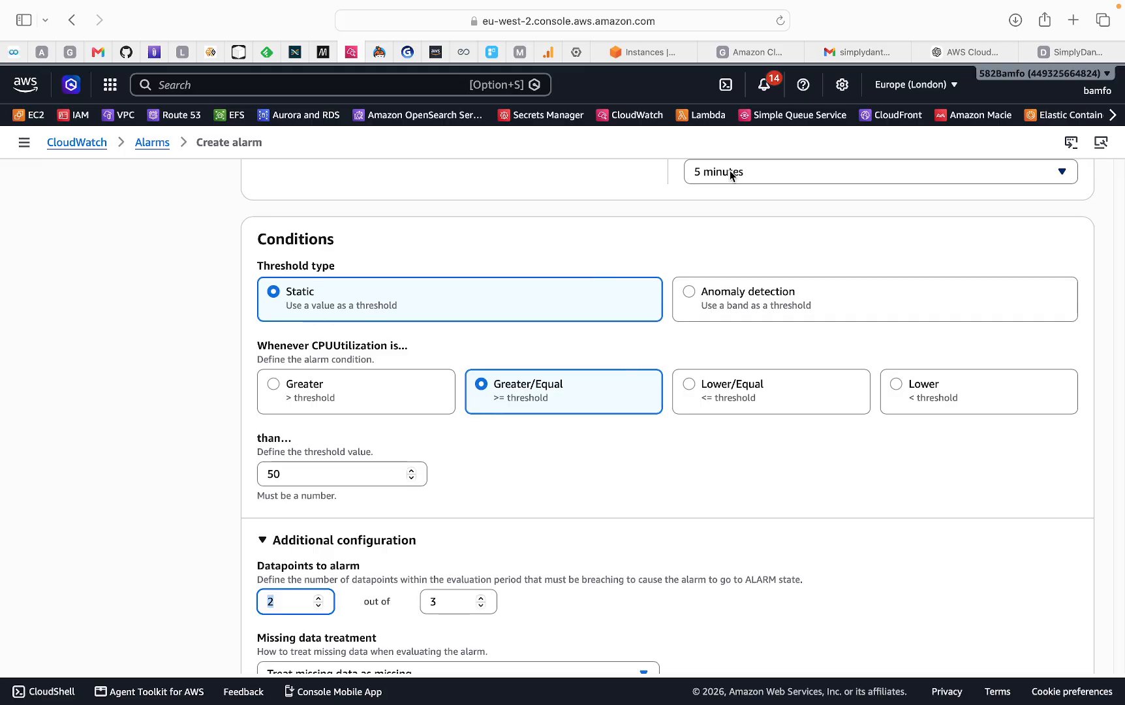
left_click(446, 597)
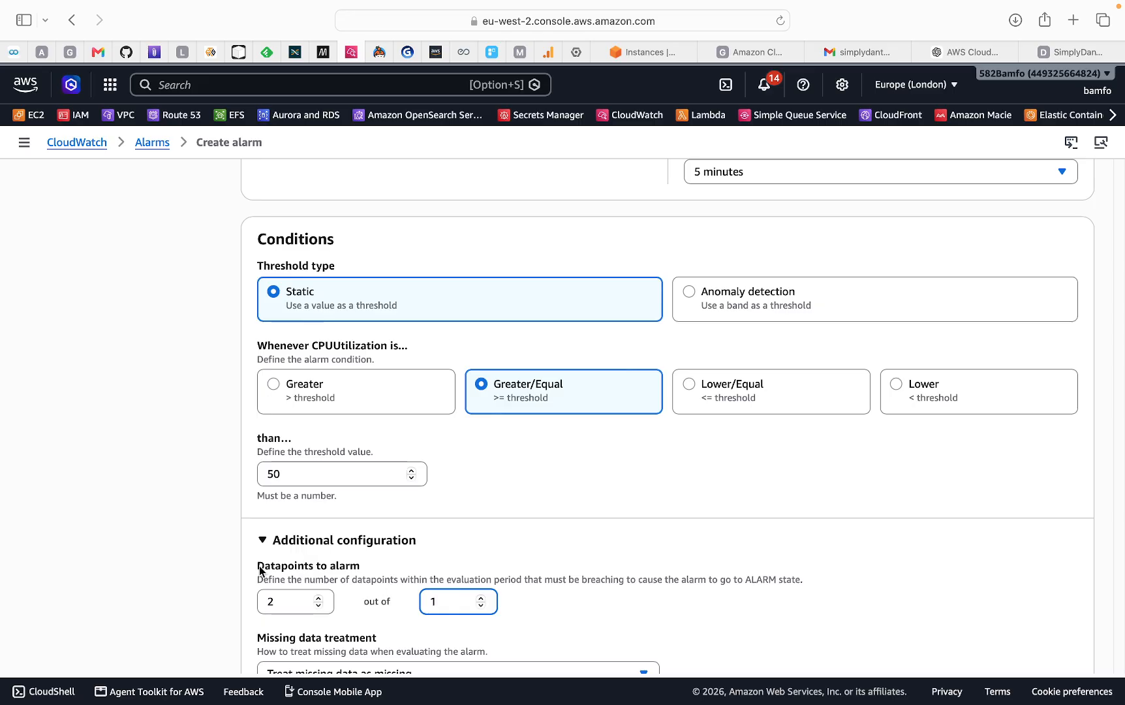
left_click(274, 601)
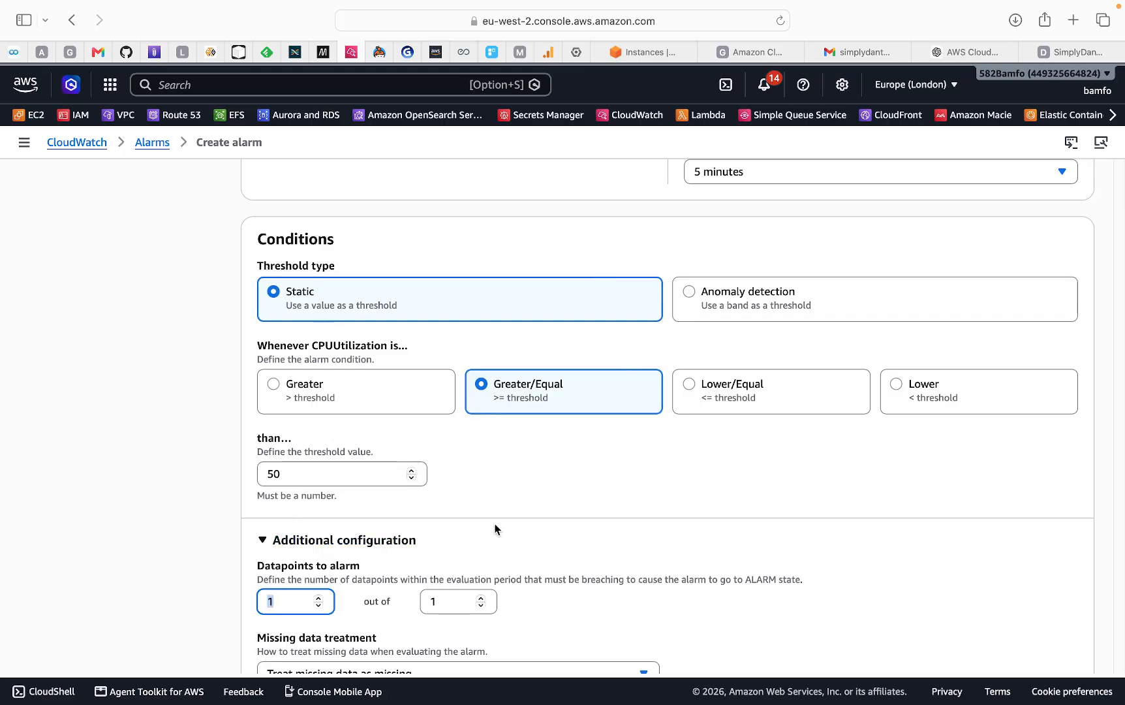
Review the missing data treatment and evaluation window options, keep both defaults, and continue to the alarm's action configuration
scroll(494, 522, "down", 5)
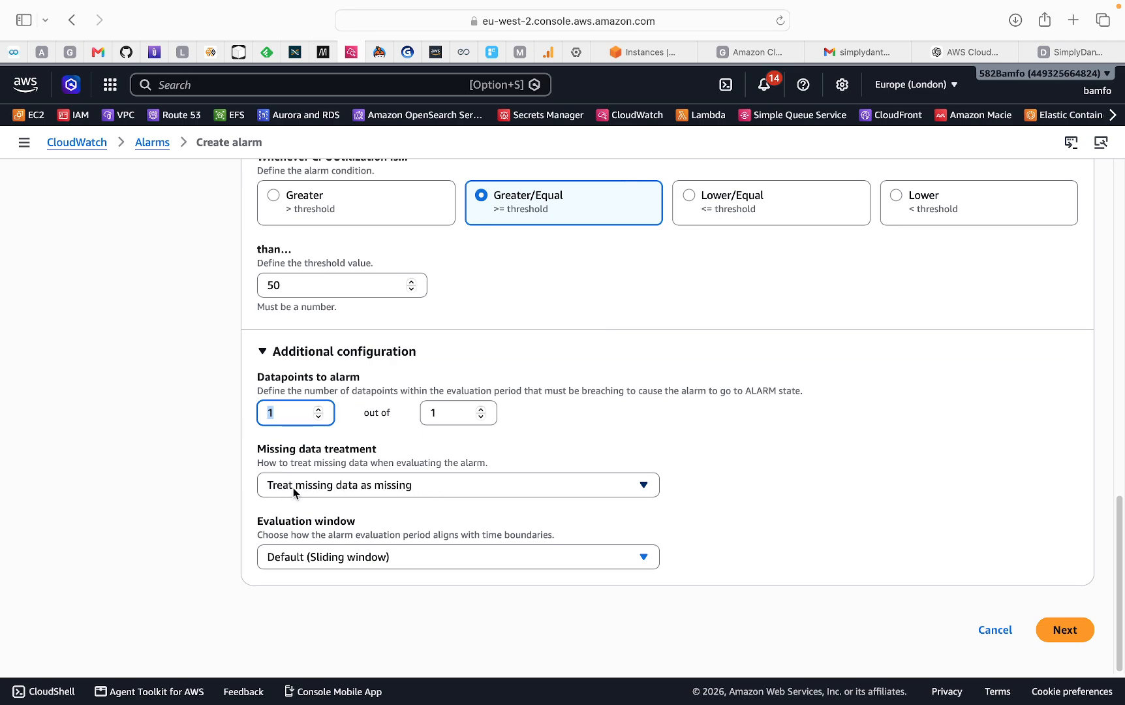
left_click(333, 488)
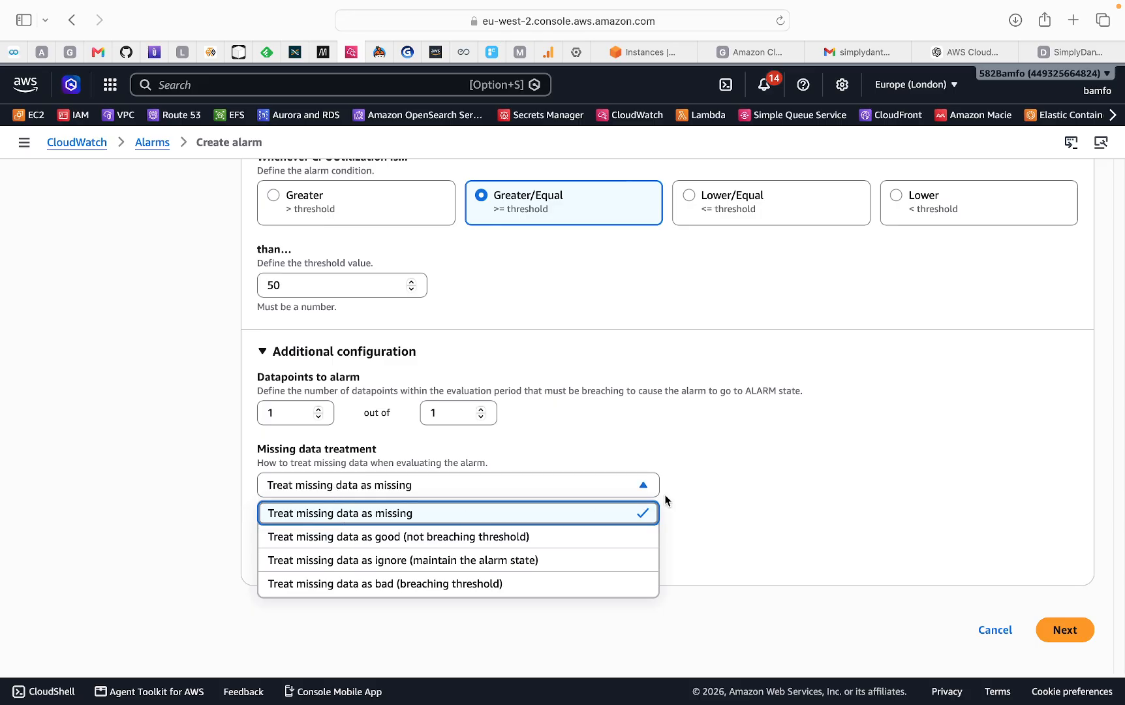
left_click(730, 494)
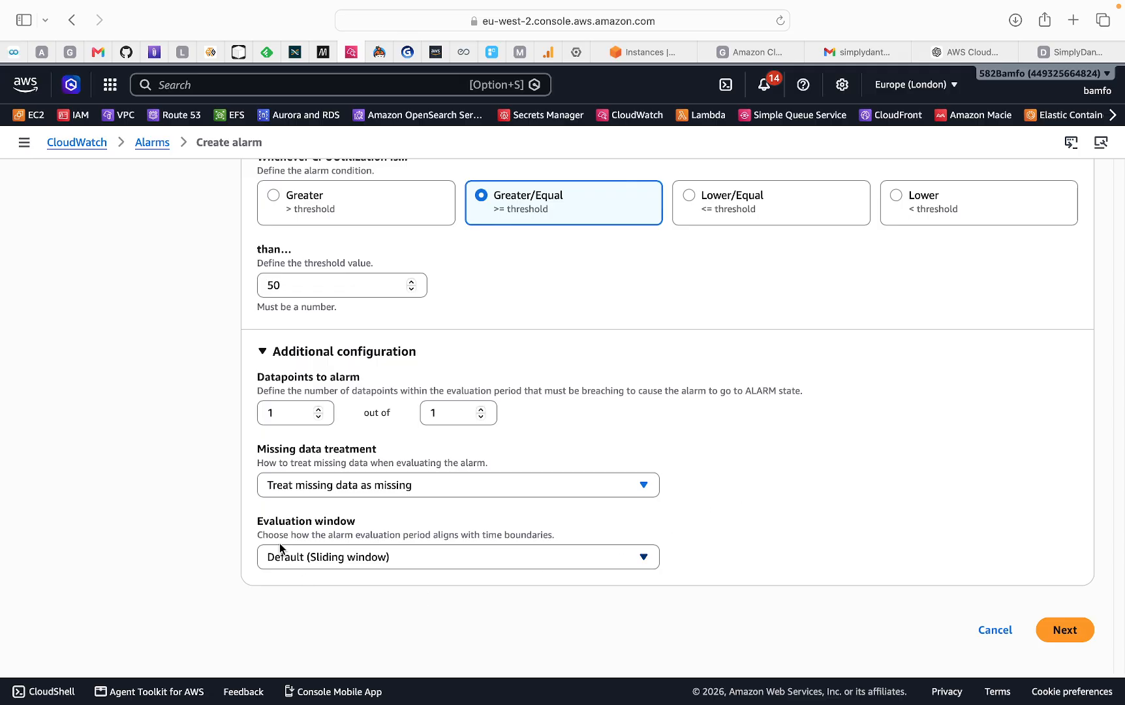
left_click(377, 563)
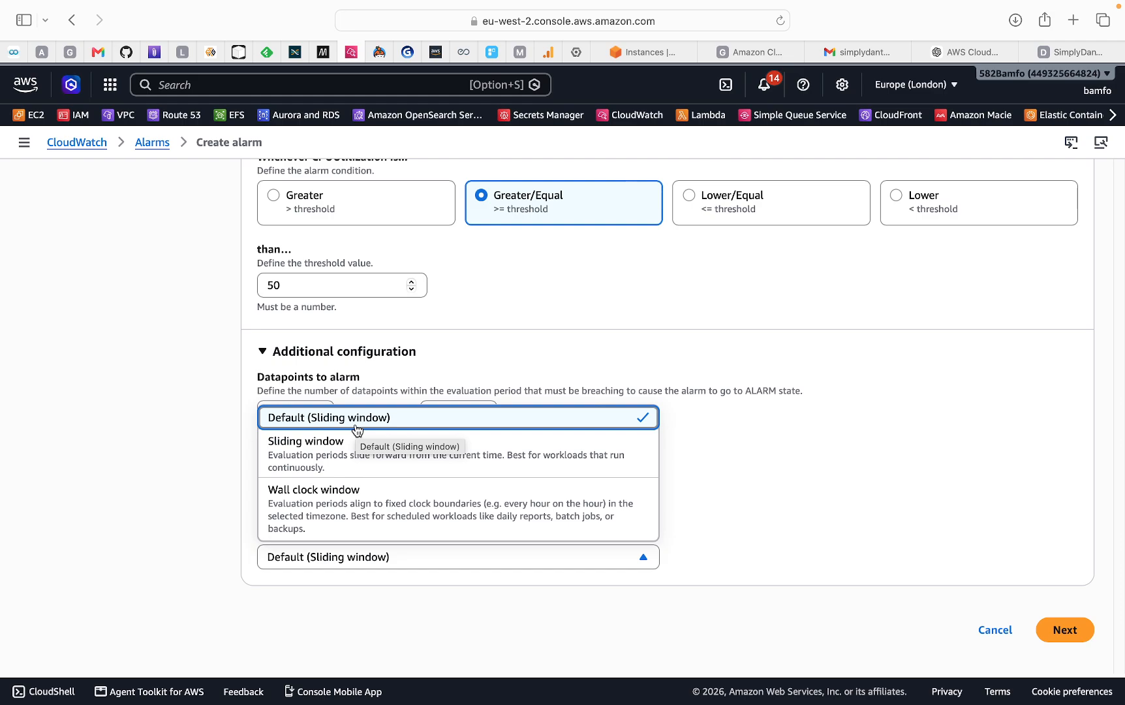
left_click(927, 508)
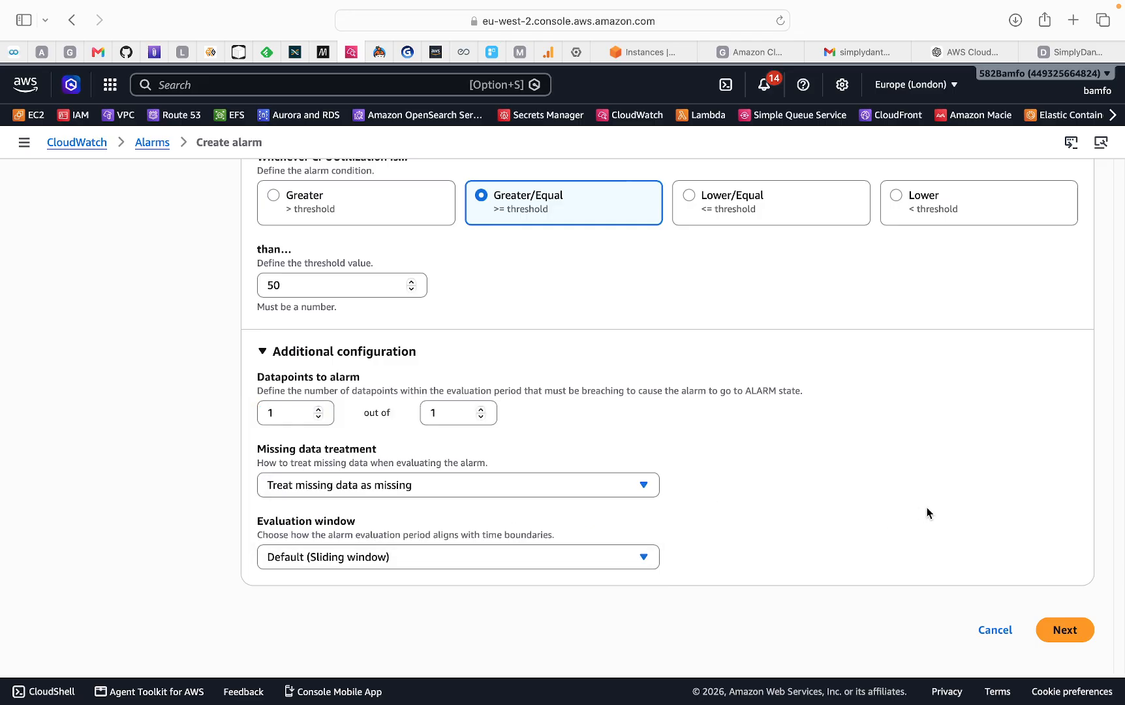
left_click(1066, 630)
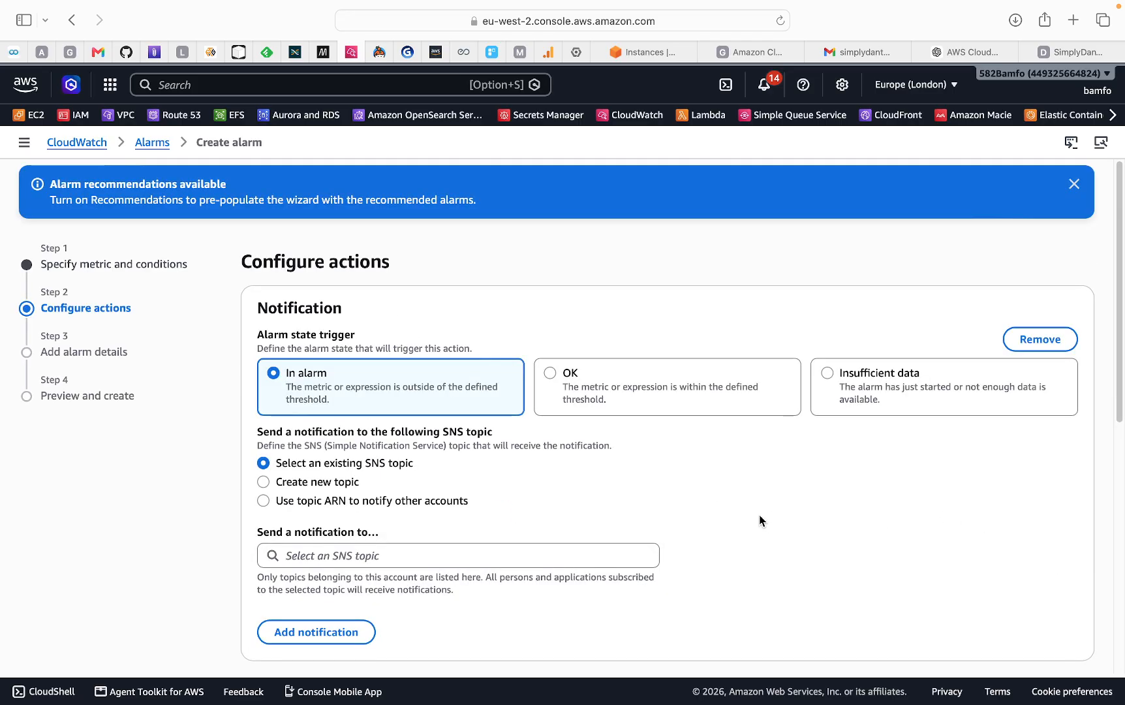
Choose to create a new SNS topic for the in-alarm notification
scroll(759, 520, "down", 2)
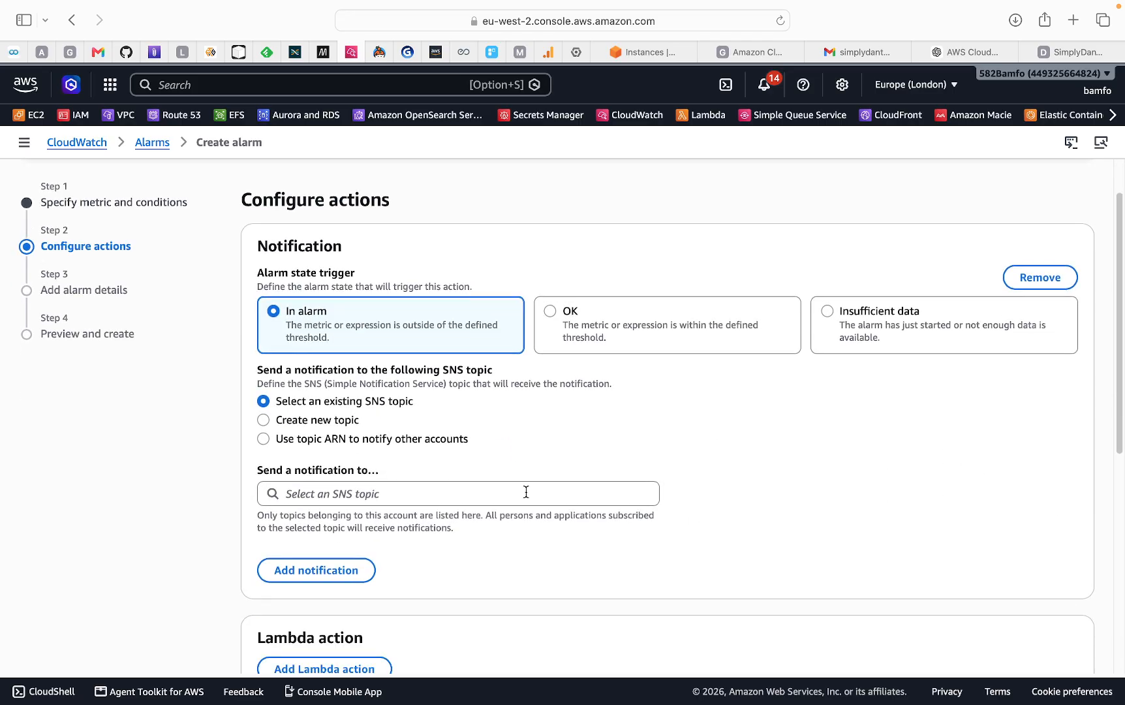
left_click(264, 420)
scroll(521, 433, "down", 1)
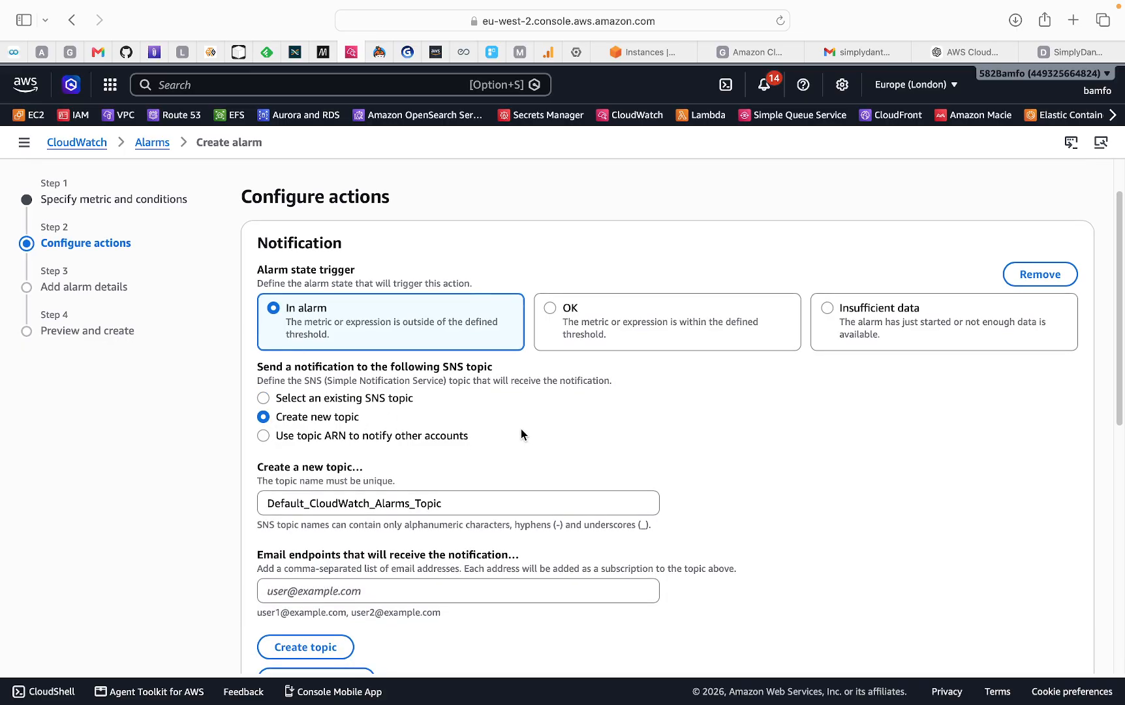
scroll(522, 432, "down", 2)
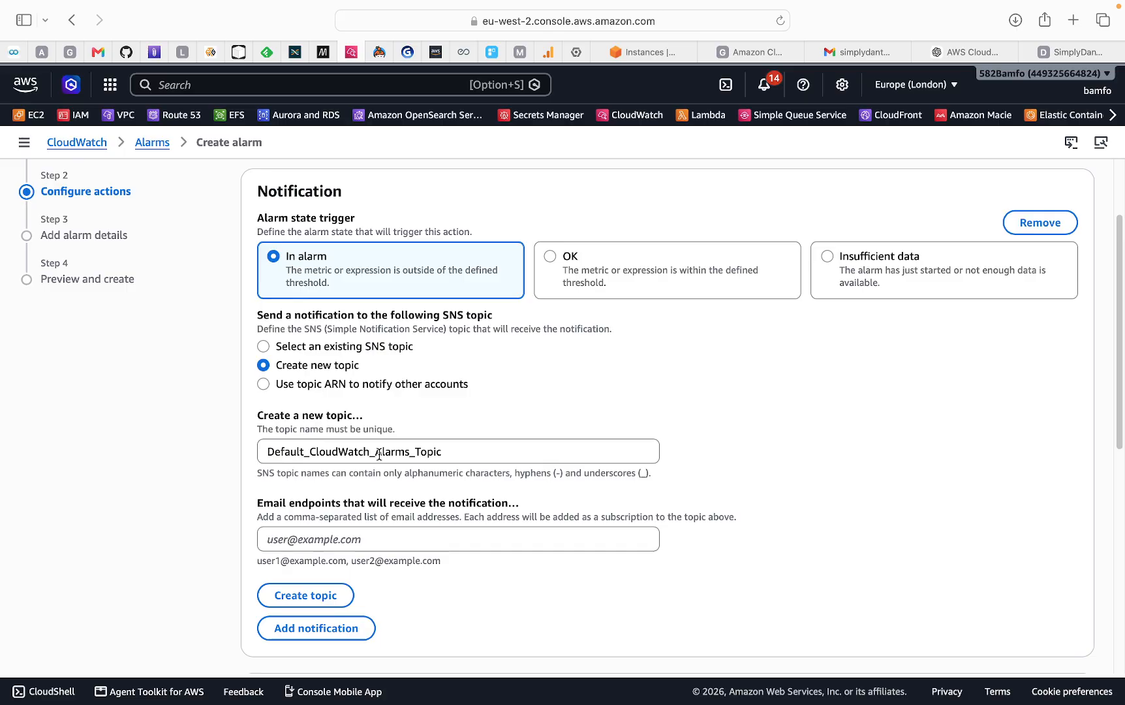
left_click_drag(376, 455, 241, 459)
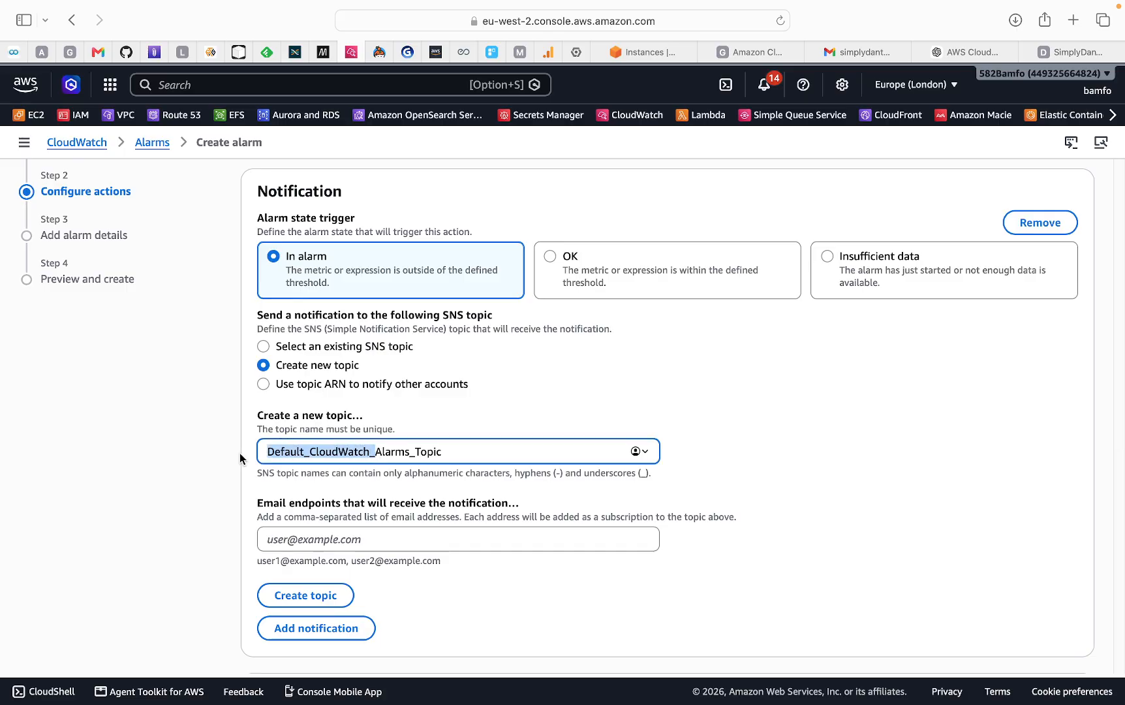
type("dAlarms_Topica")
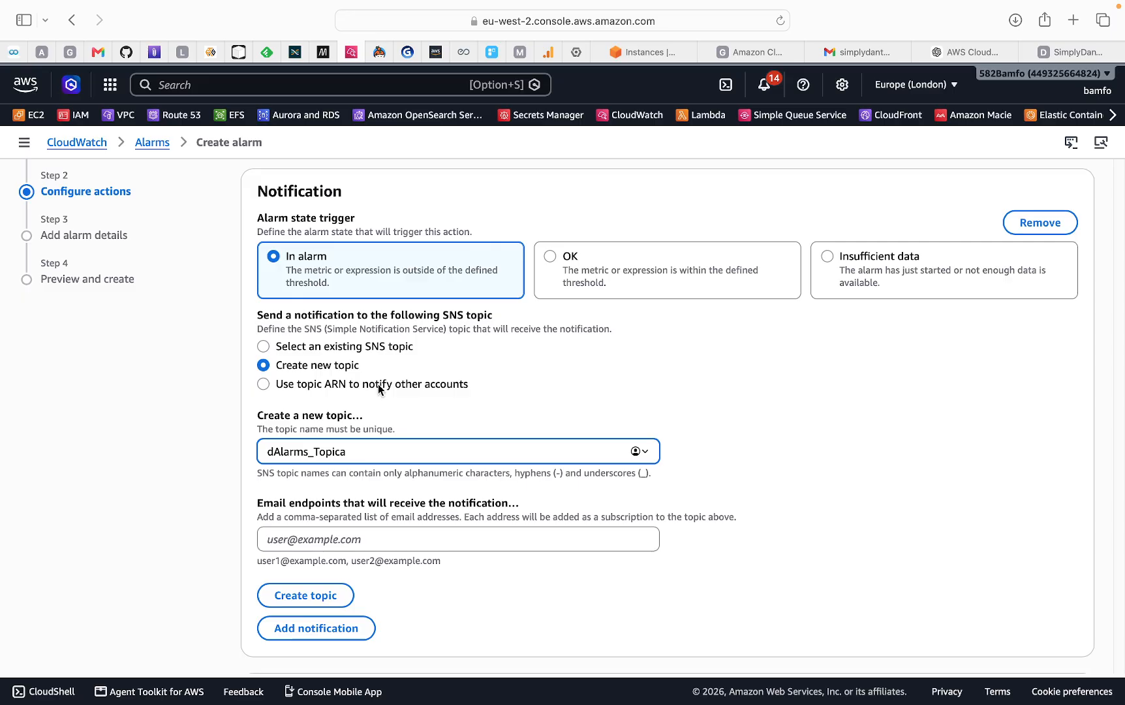
key("BackSpace")
left_click(274, 450)
type("ante")
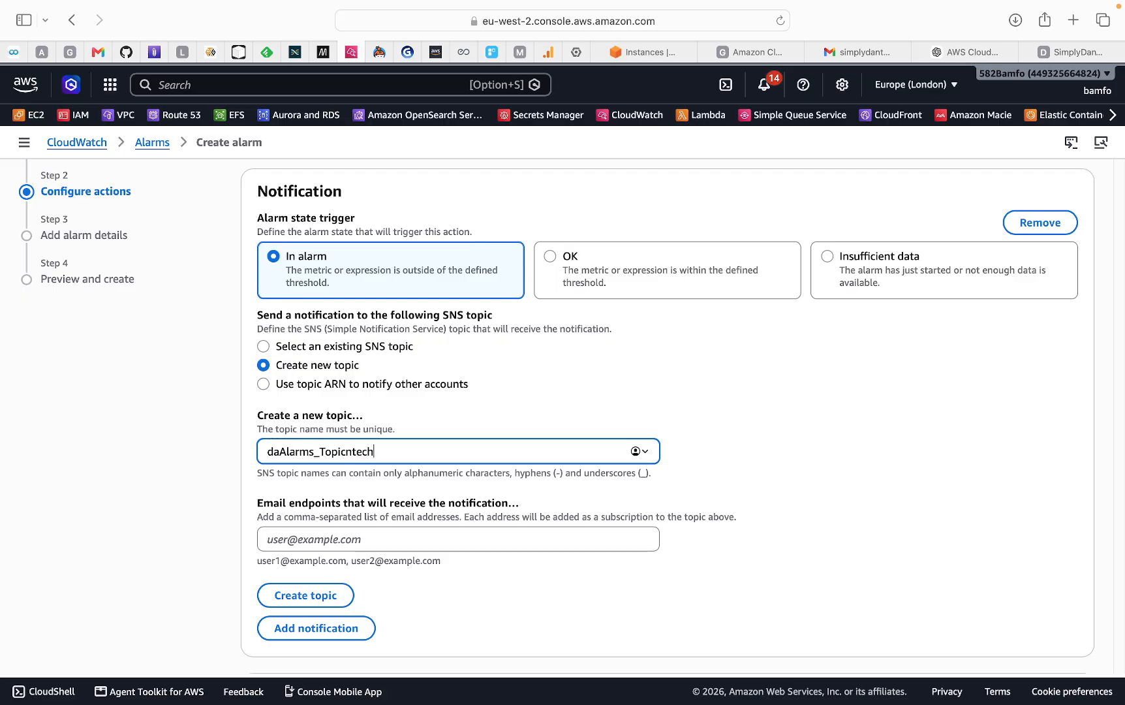
key("BackSpace")
type("n")
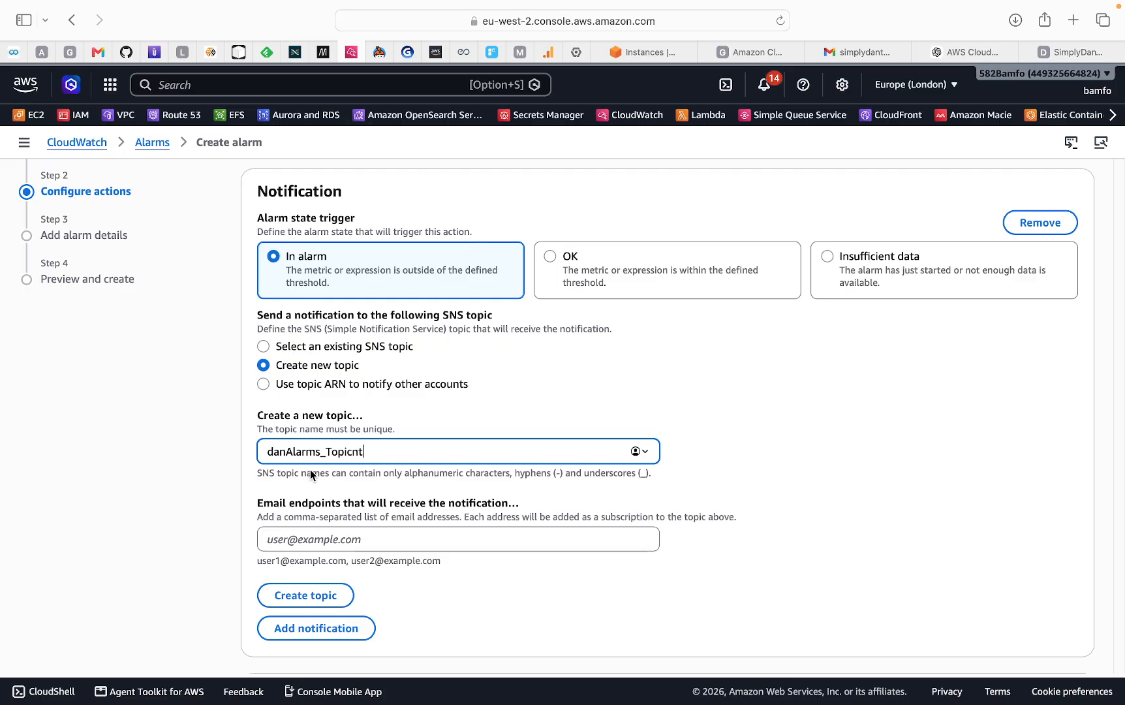
type("_")
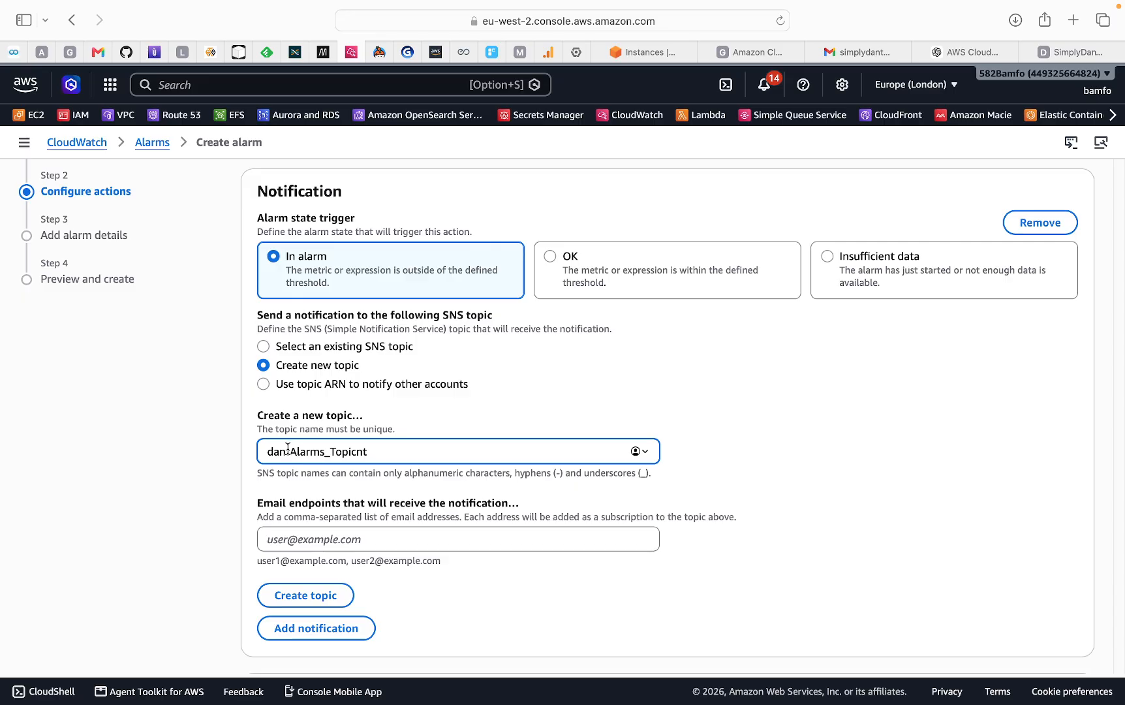
type("t")
Replace the whole name of the new SNS topic with dantech-alarm
left_click_drag(369, 450, 242, 459)
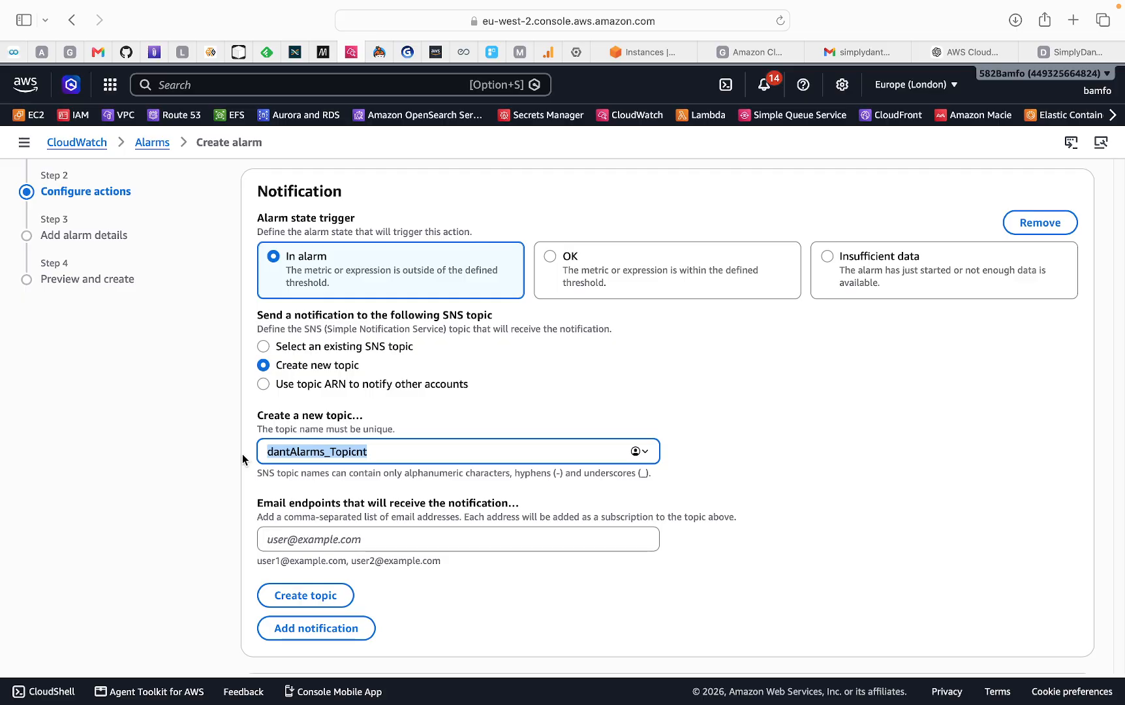
type("dantech")
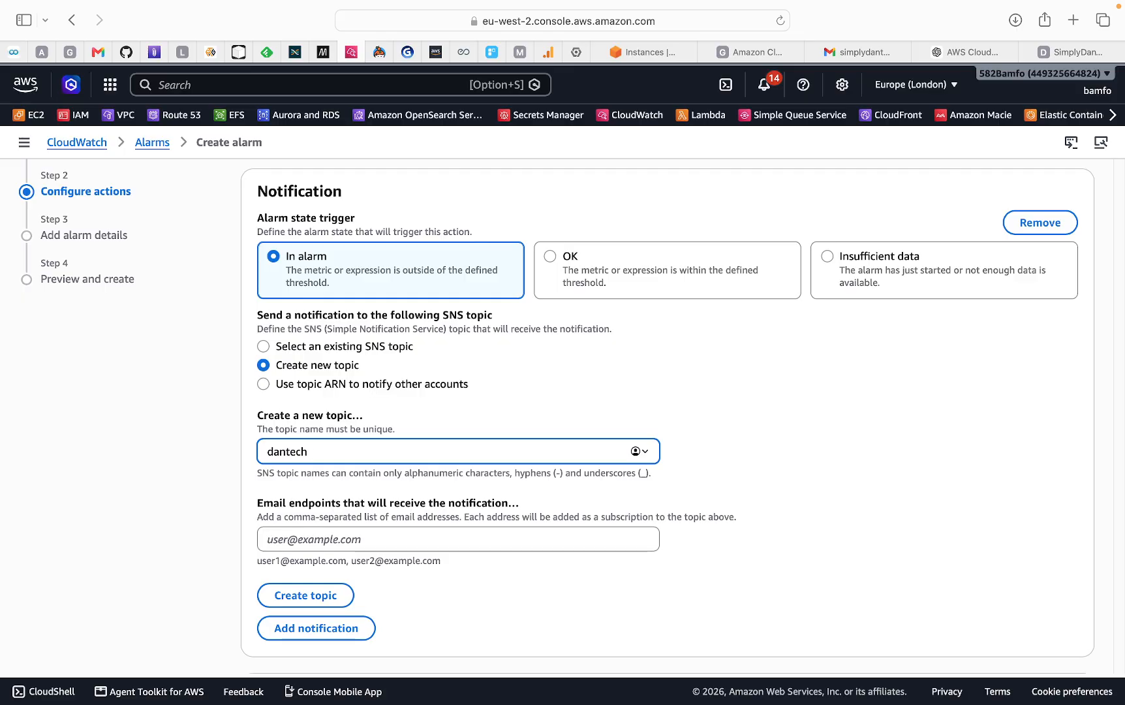
type("m")
Copy the notification email address from the Ubuntu note in Notes and enter it as the new topic's email endpoint
left_click(279, 537)
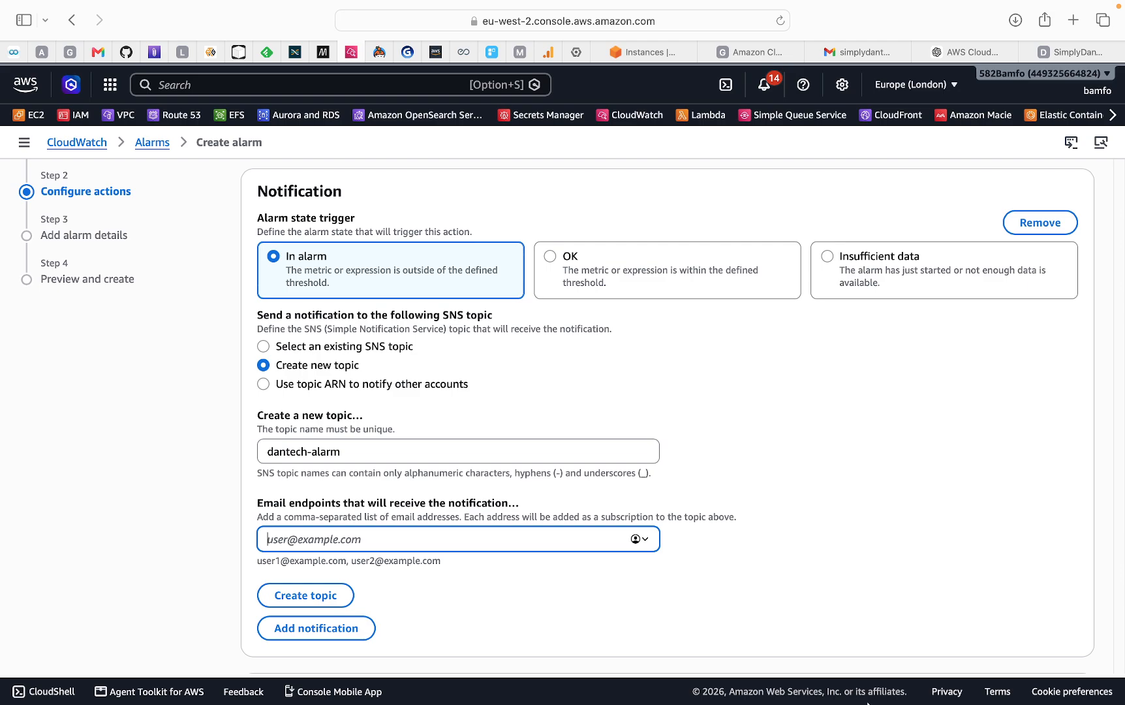
mouse_move(879, 685)
left_click(933, 689)
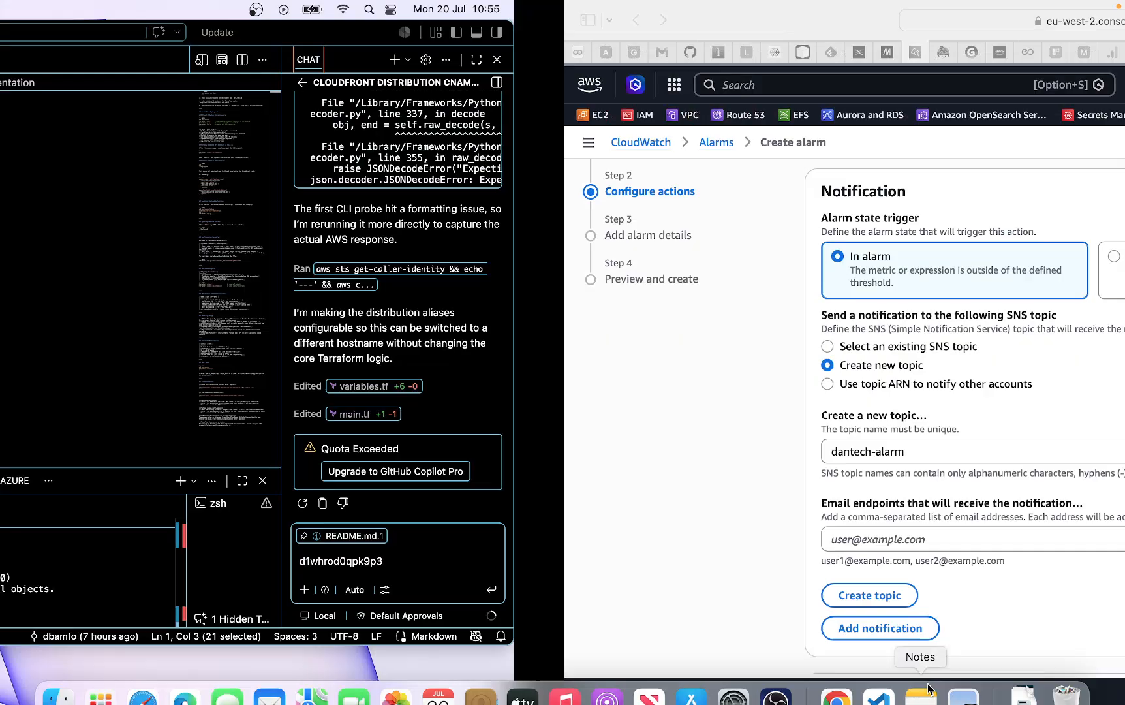
scroll(437, 405, "down", 5)
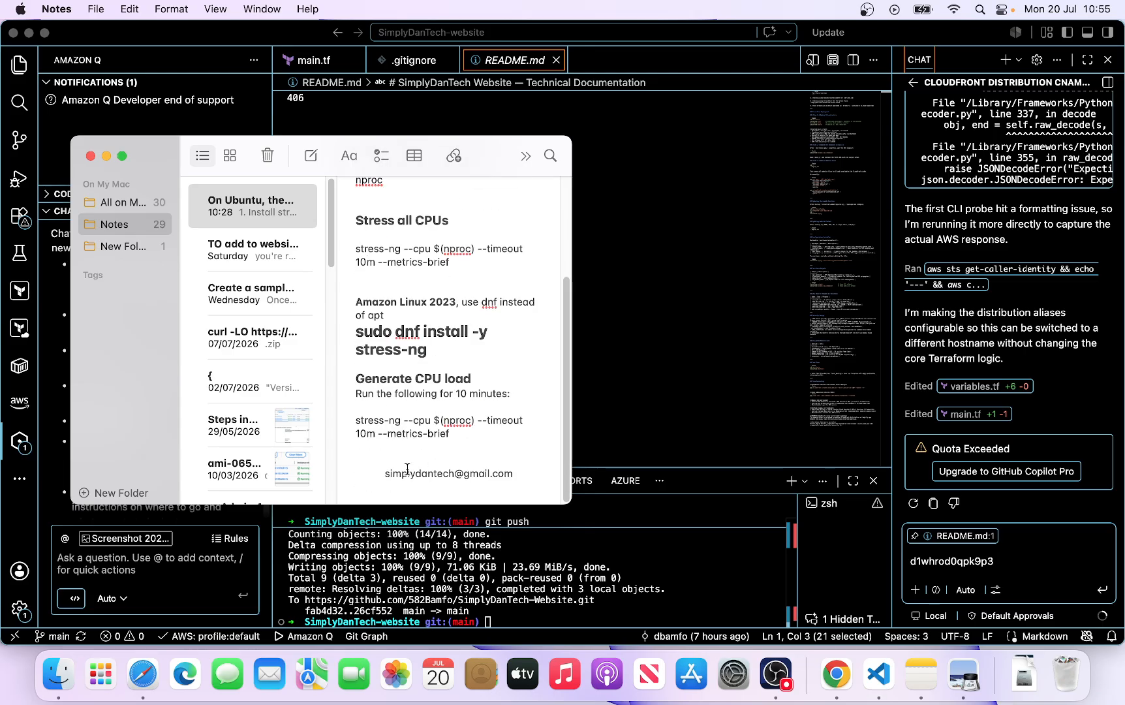
left_click_drag(384, 474, 514, 471)
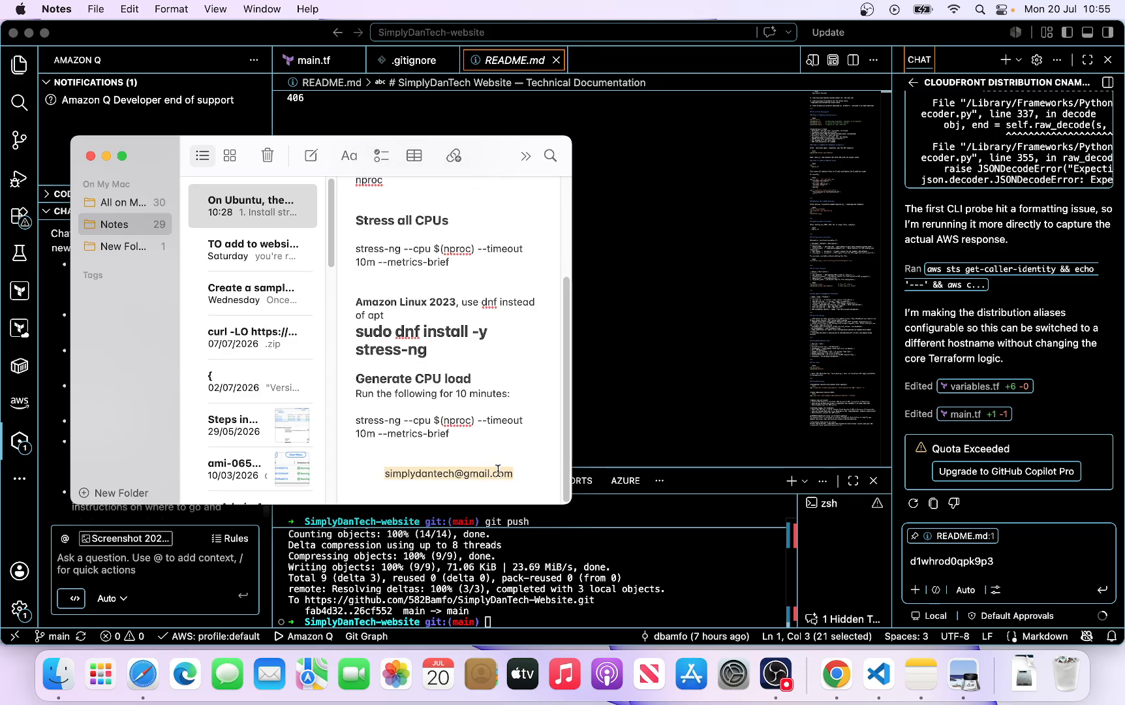
right_click(498, 471)
left_click(523, 316)
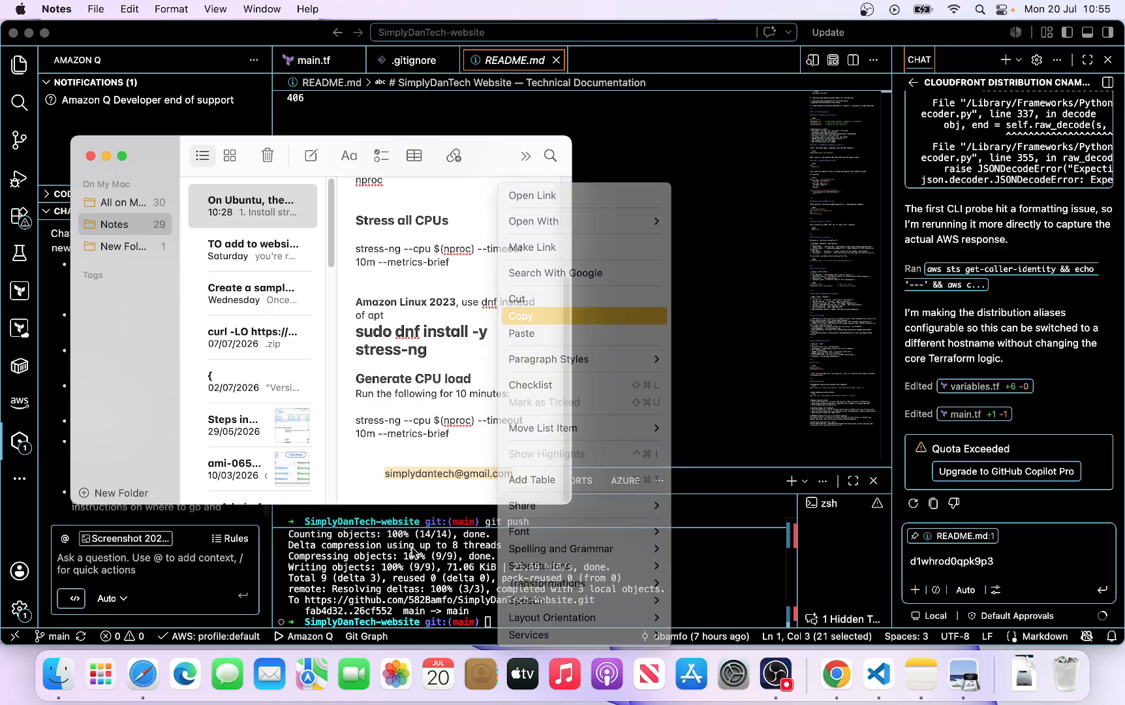
left_click(144, 679)
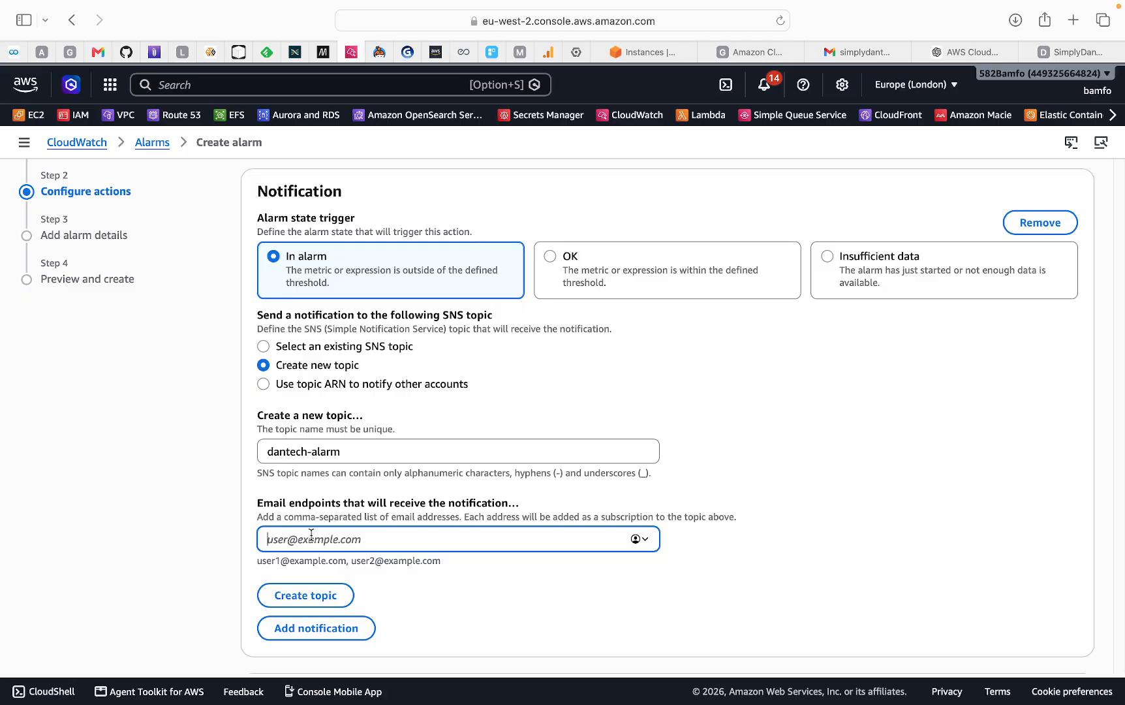
key("super+v")
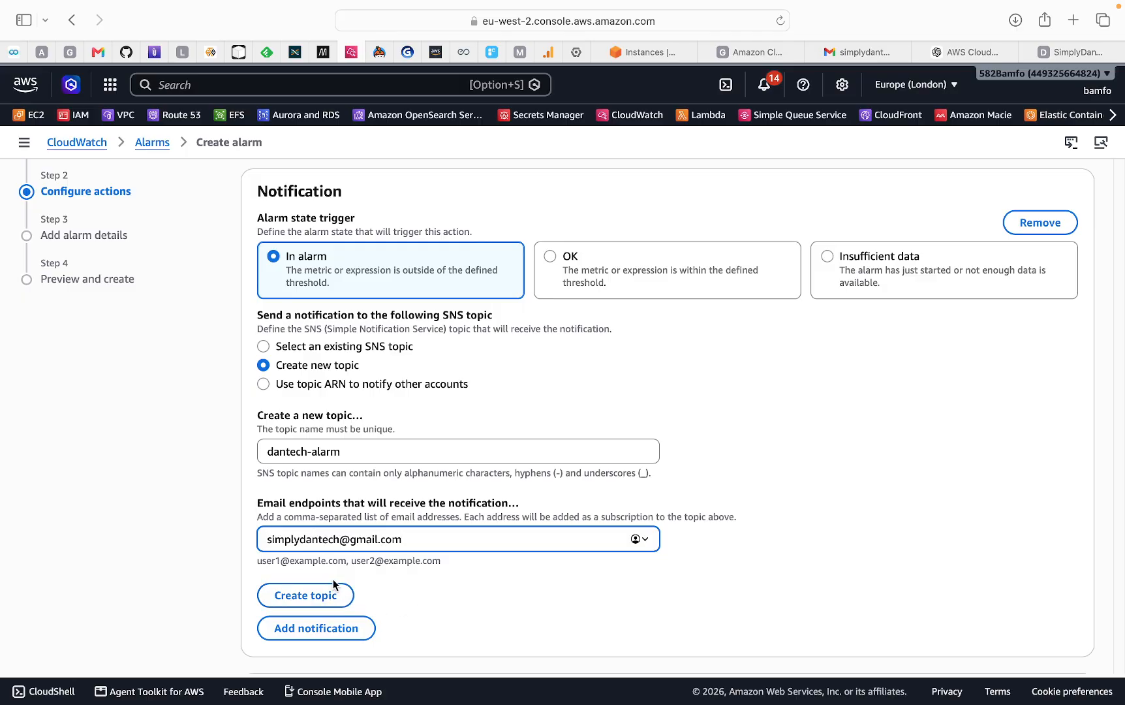
Create the SNS topic and open it in the SNS console in a separate browser tab to inspect its subscription
left_click(314, 597)
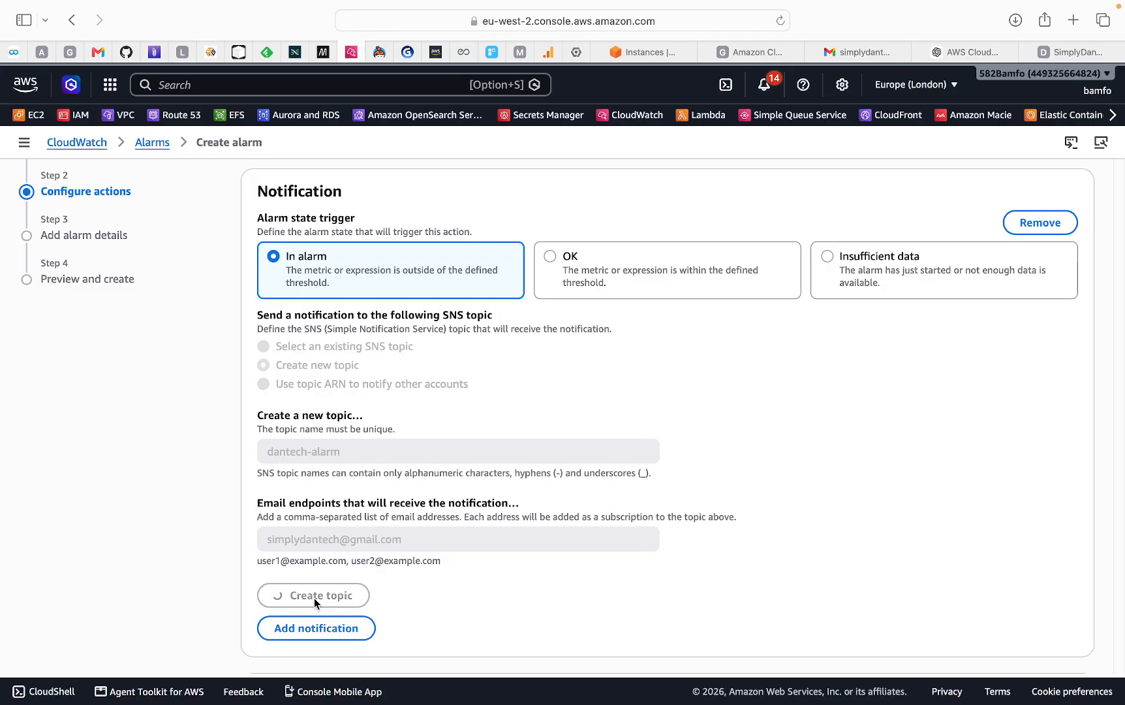
scroll(474, 545, "down", 2)
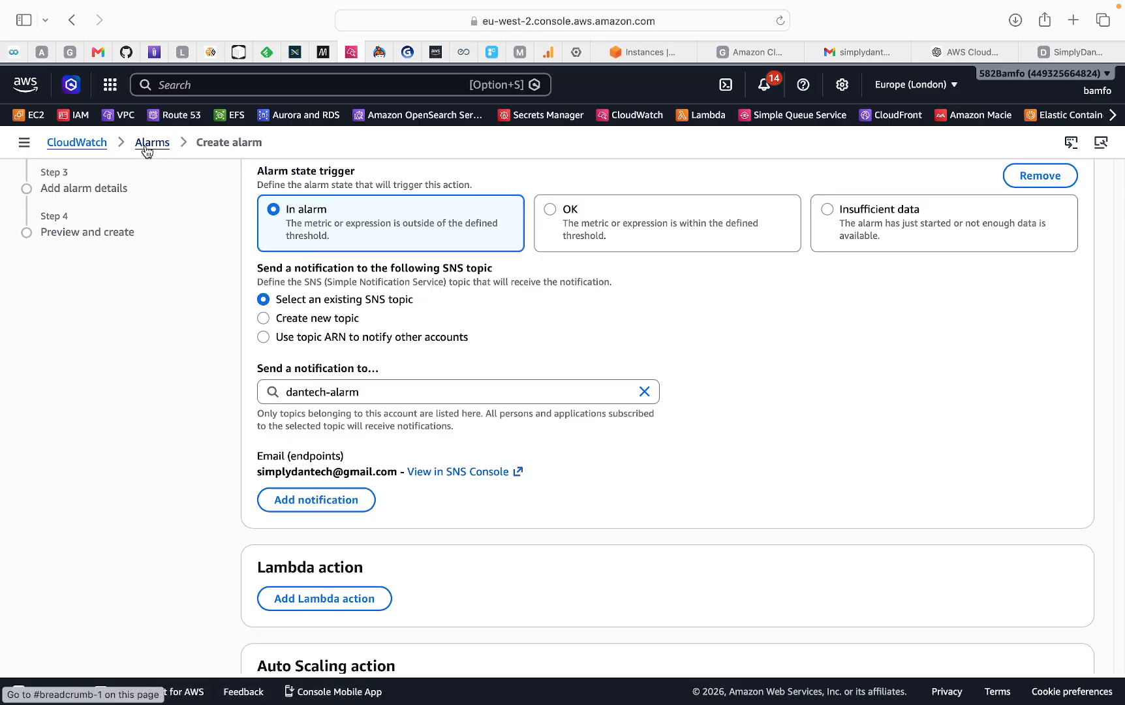
right_click(442, 480)
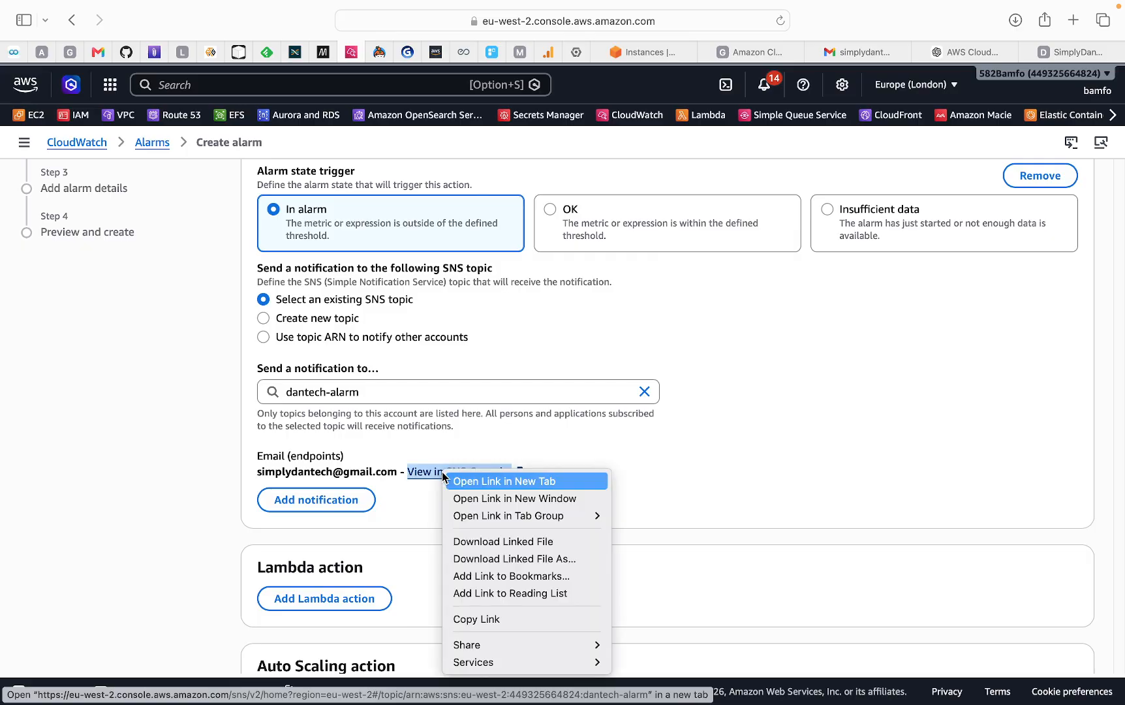
left_click(486, 483)
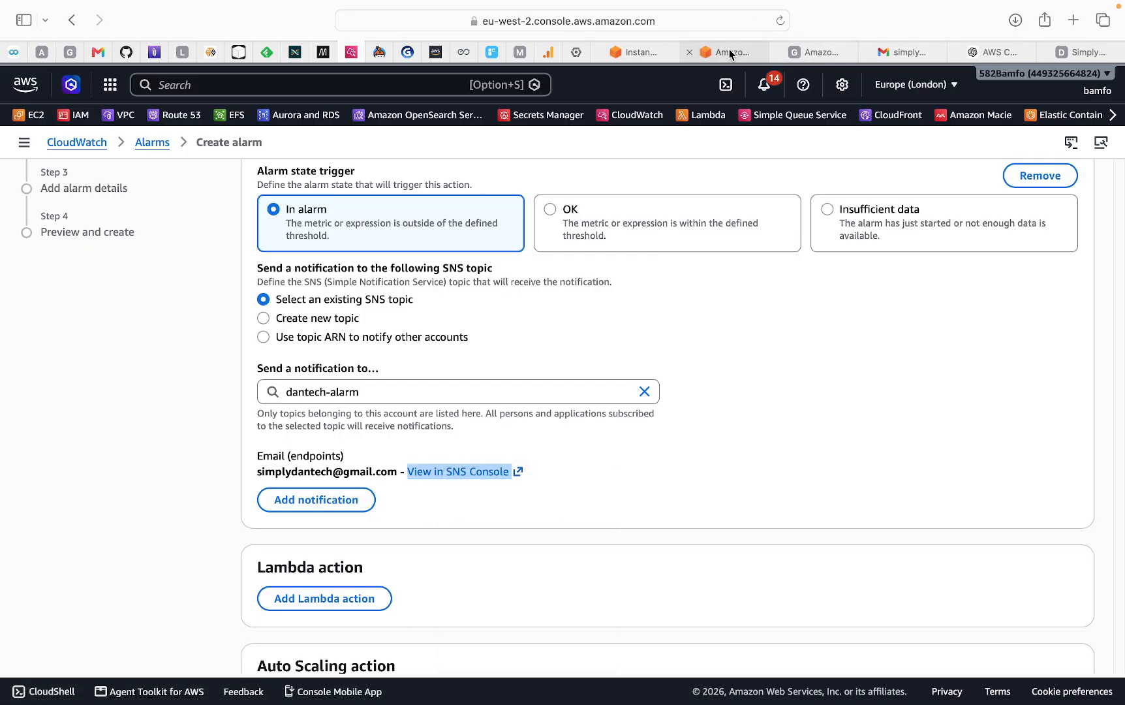
left_click(731, 58)
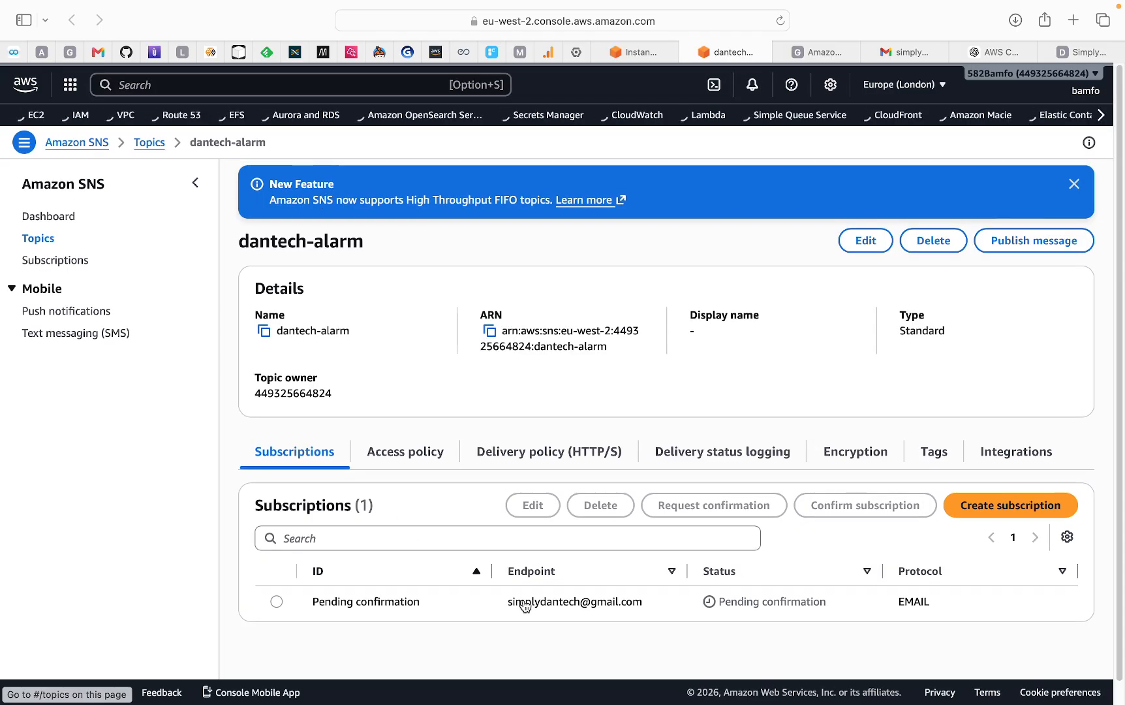
left_click_drag(509, 603, 607, 603)
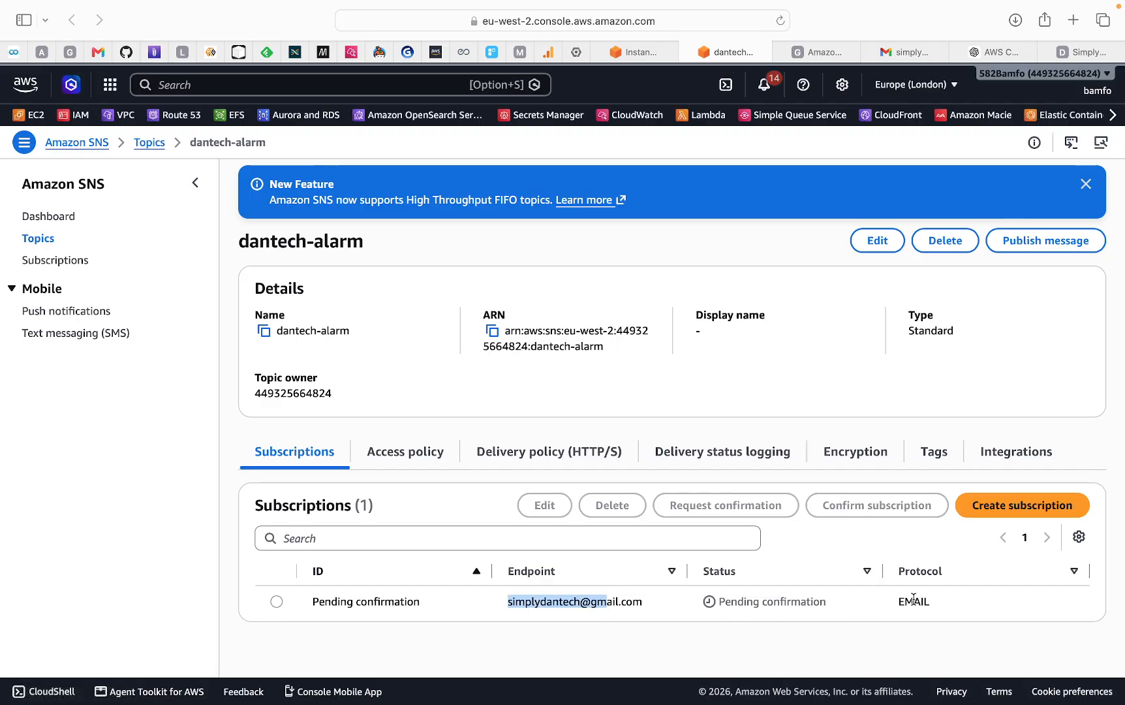
Switch to Gmail, refresh the inbox, and confirm the topic subscription from the AWS Notification email
left_click(911, 50)
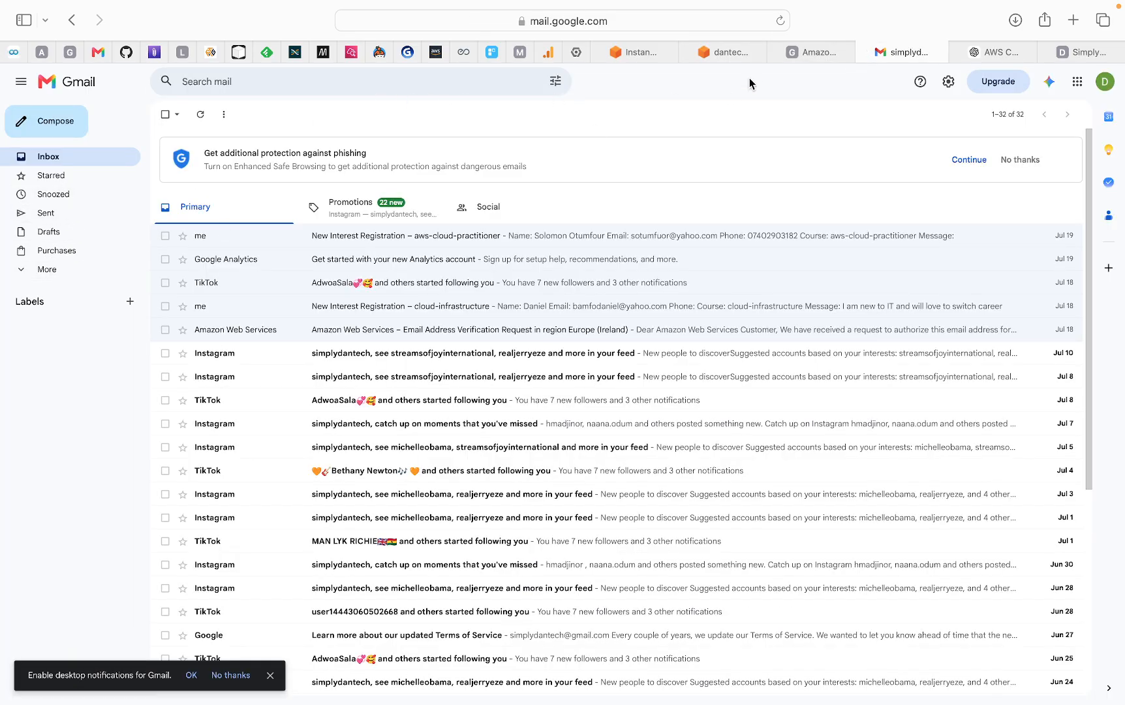
left_click(782, 22)
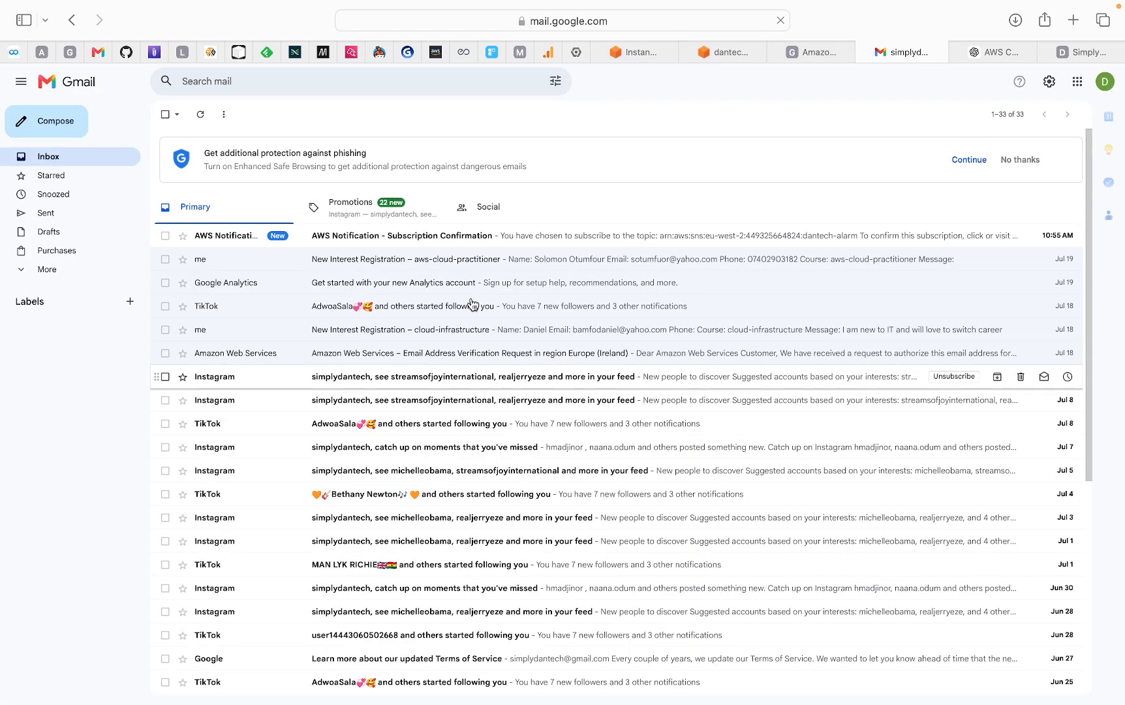
left_click(402, 239)
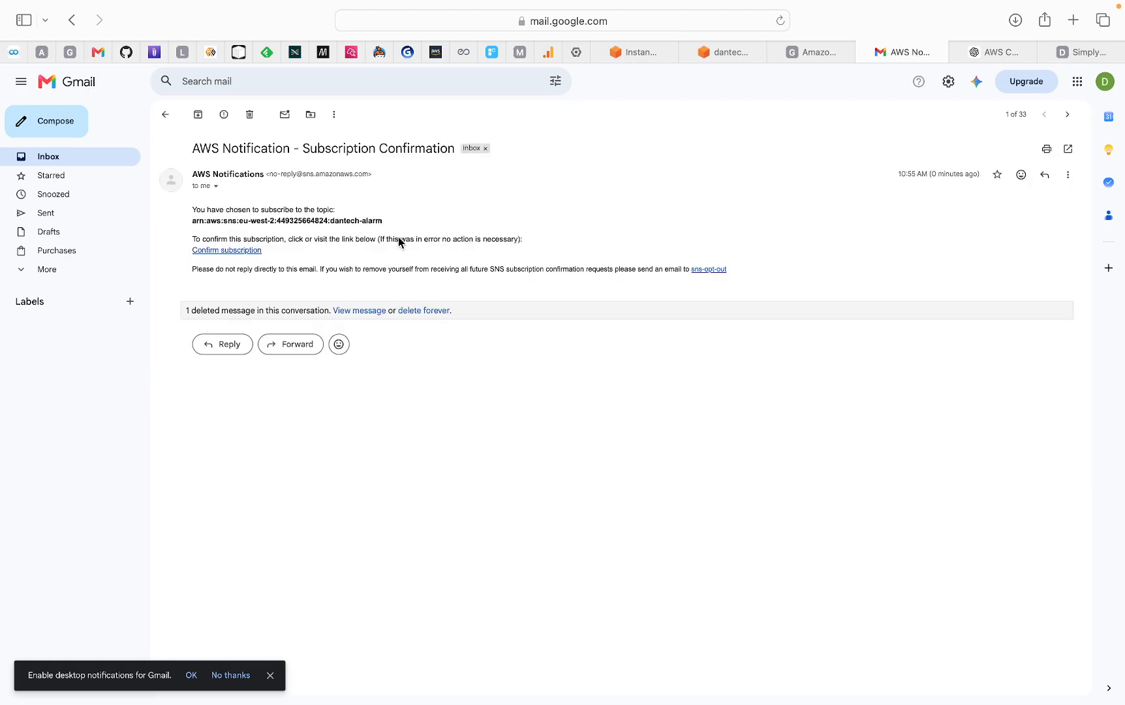
left_click(233, 256)
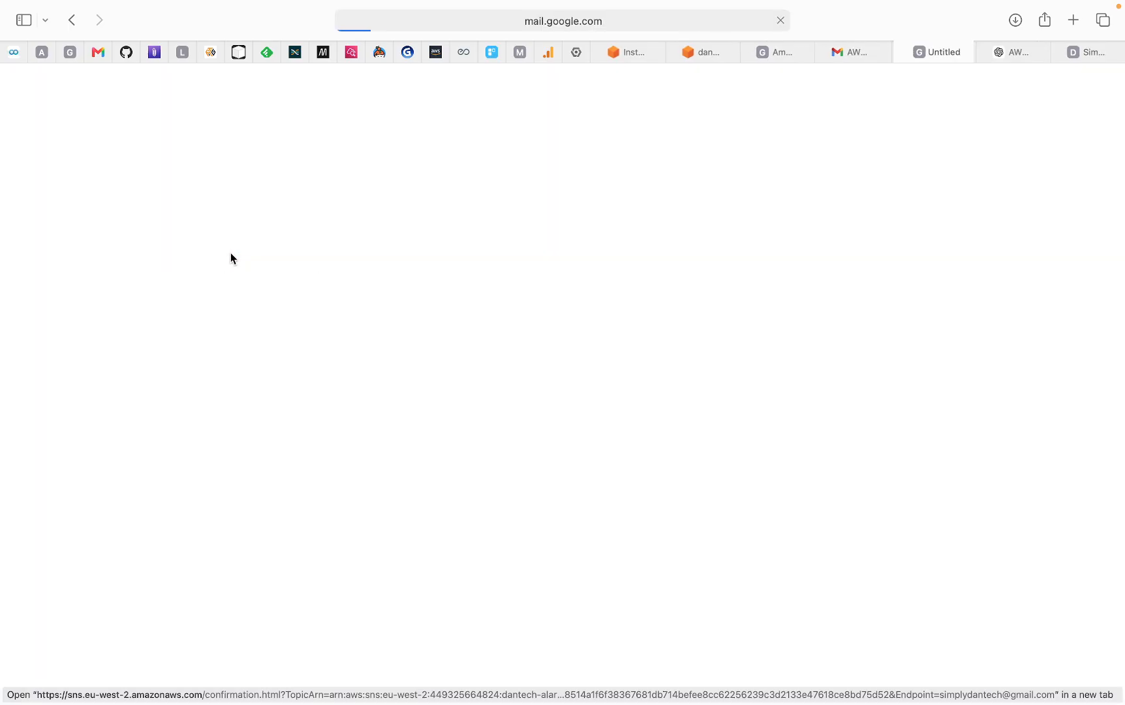
left_click(896, 52)
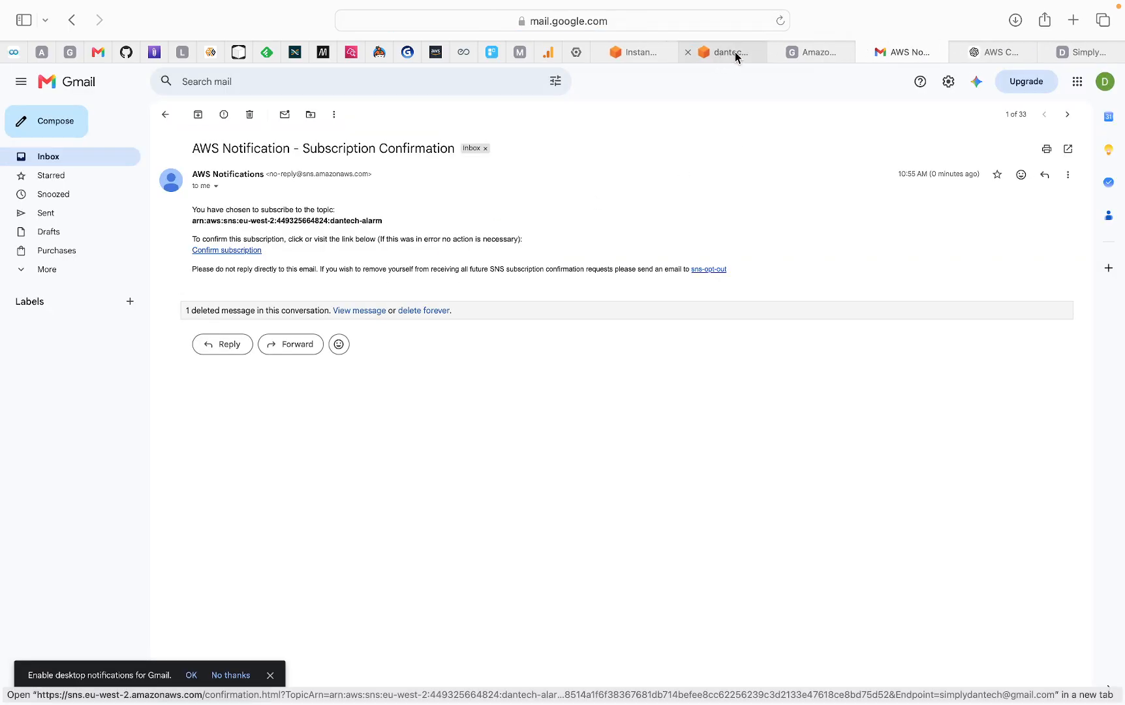
Return to the dantech-alarm topic in the SNS console and reload it to check the subscription status
left_click(737, 56)
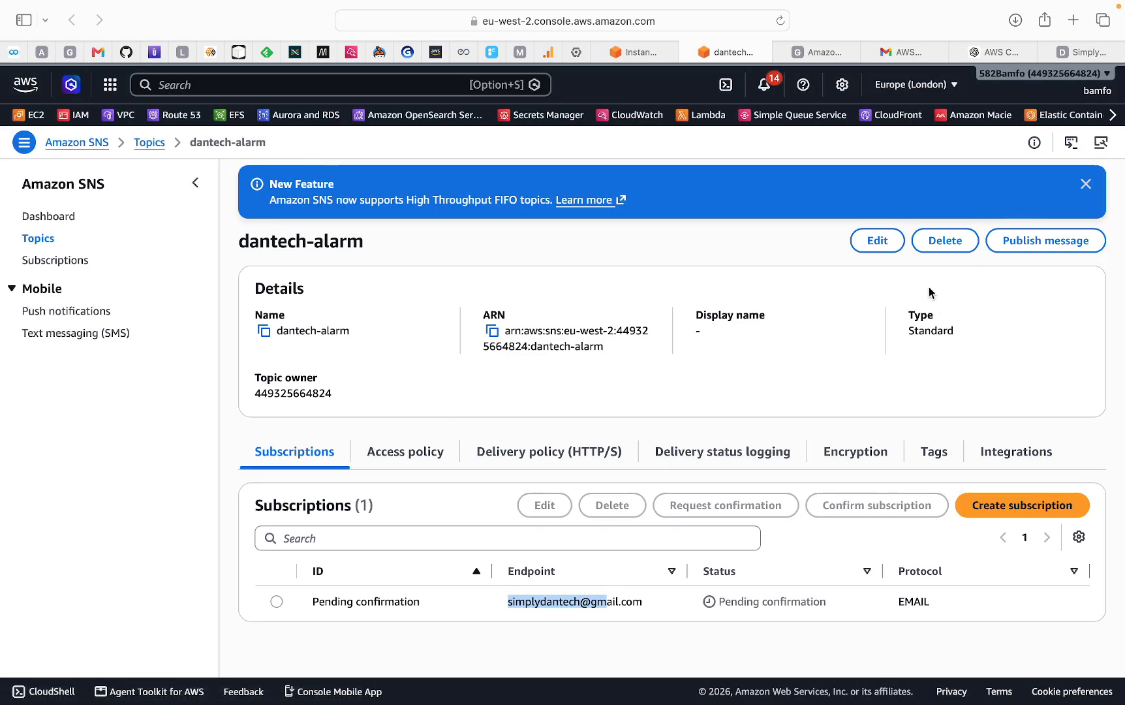
left_click(781, 21)
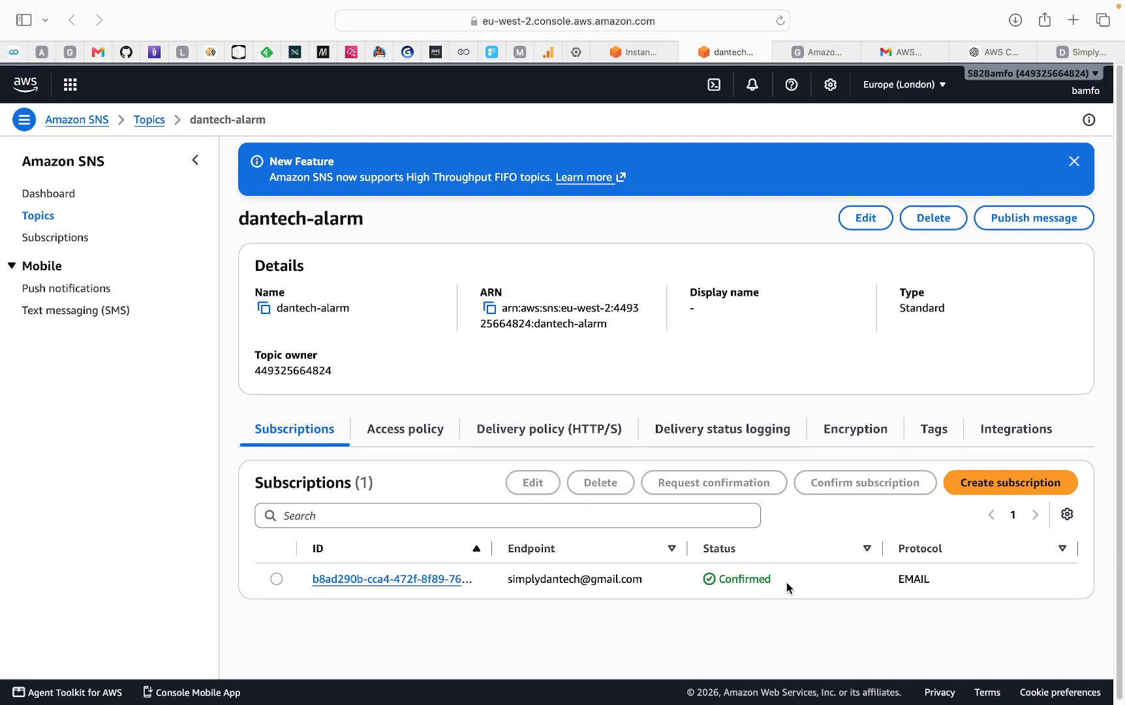
double_click(727, 570)
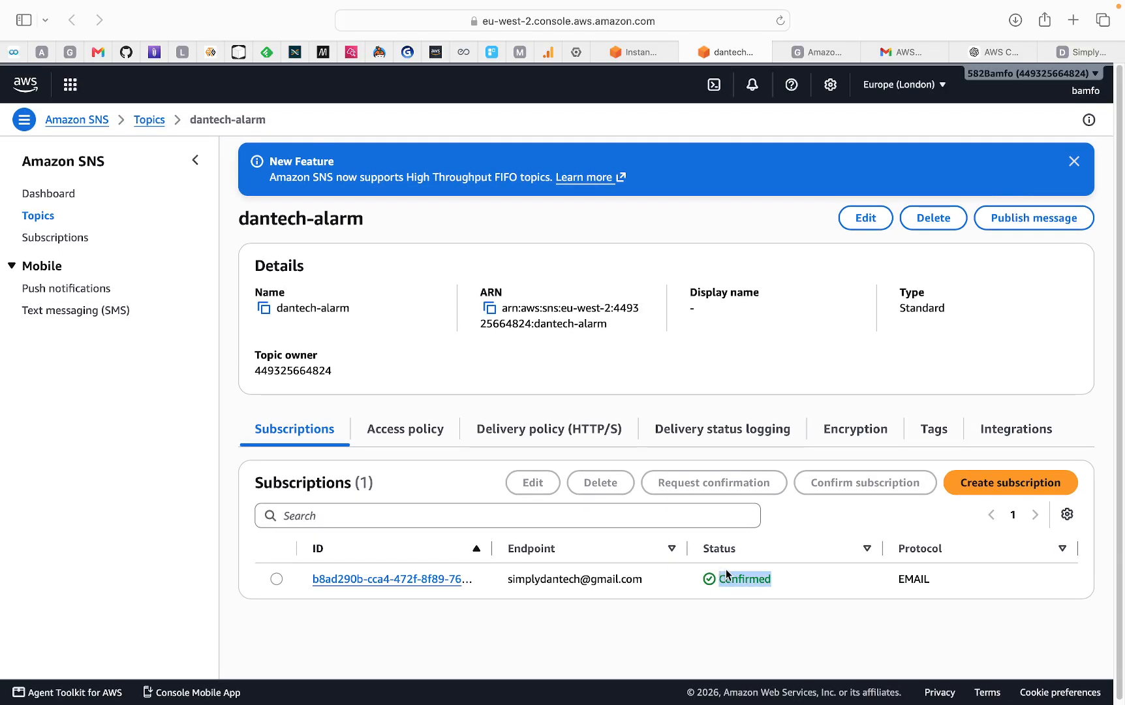
Return to the CloudWatch alarm wizard and review the notification topic, its email endpoint and the other available alarm actions
left_click(641, 56)
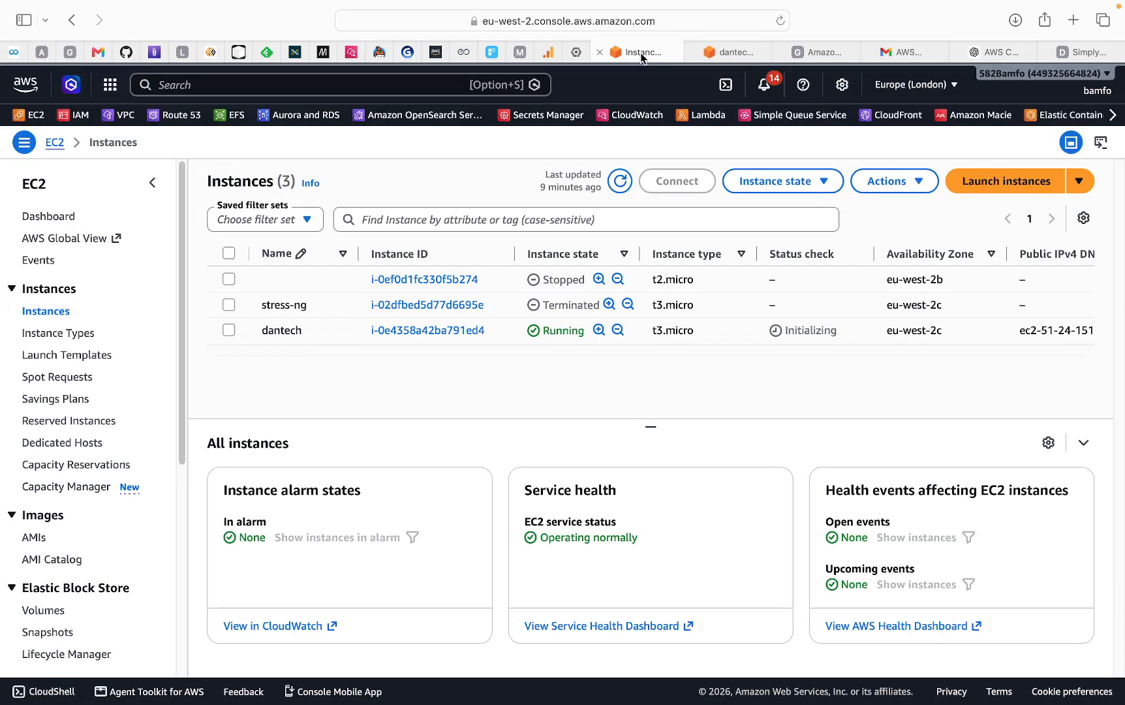
left_click(351, 54)
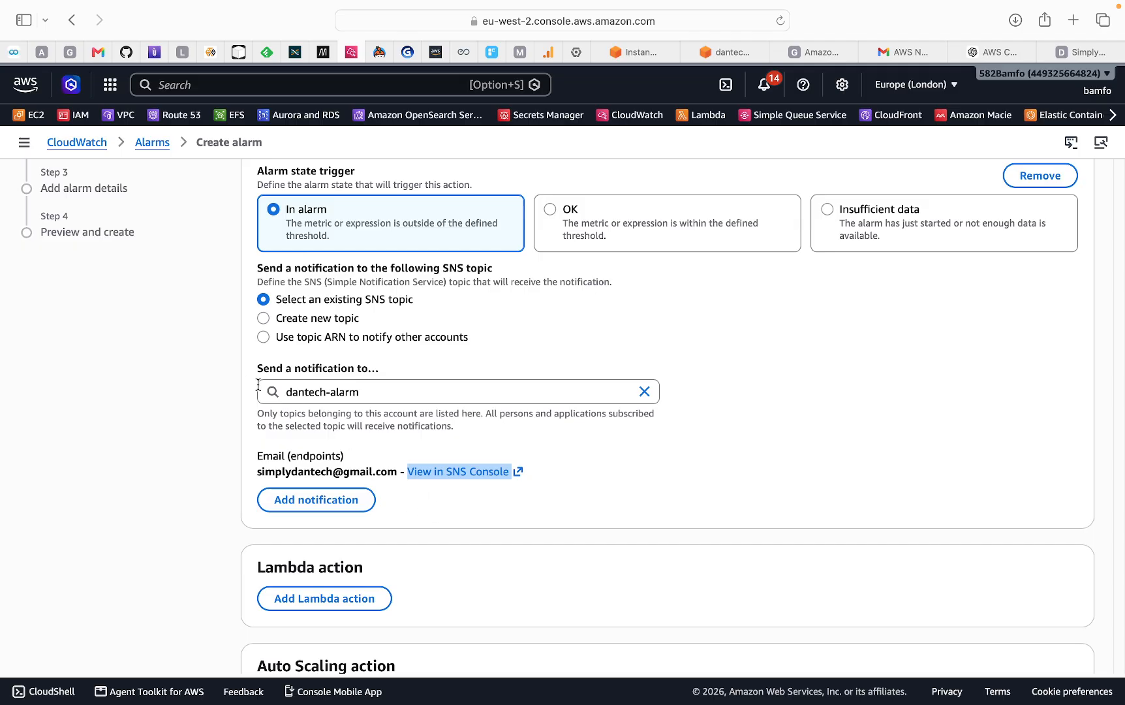
left_click_drag(259, 473, 392, 471)
scroll(569, 458, "down", 3)
scroll(386, 383, "up", 7)
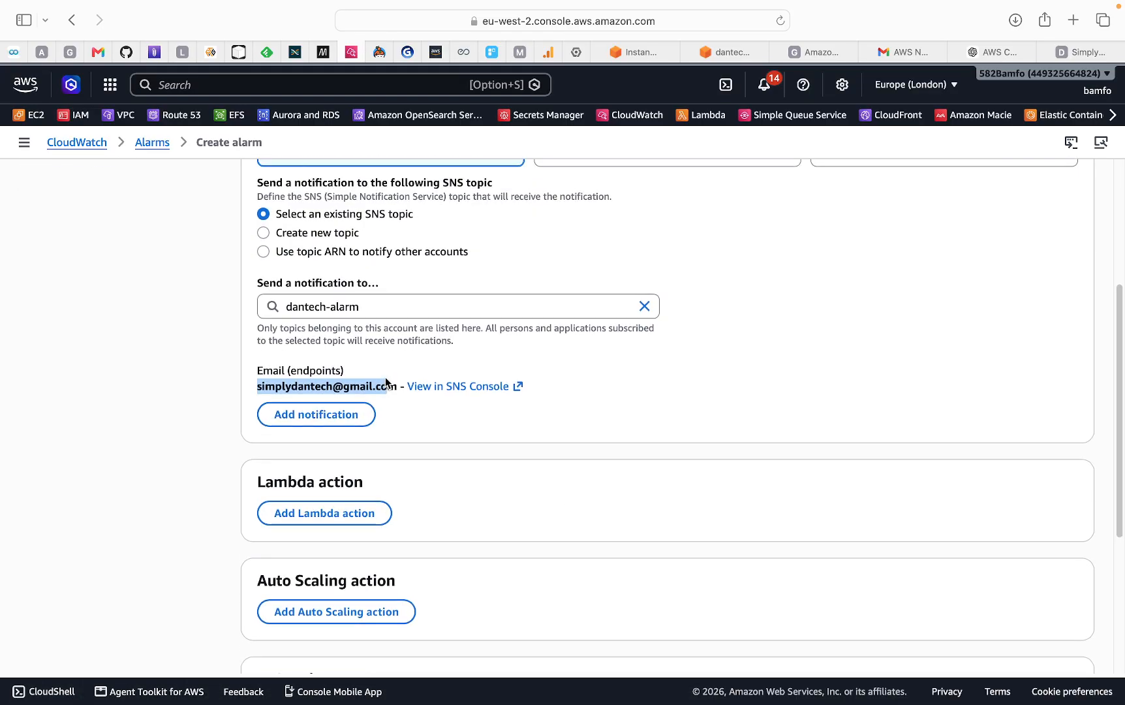
left_click_drag(397, 260, 239, 260)
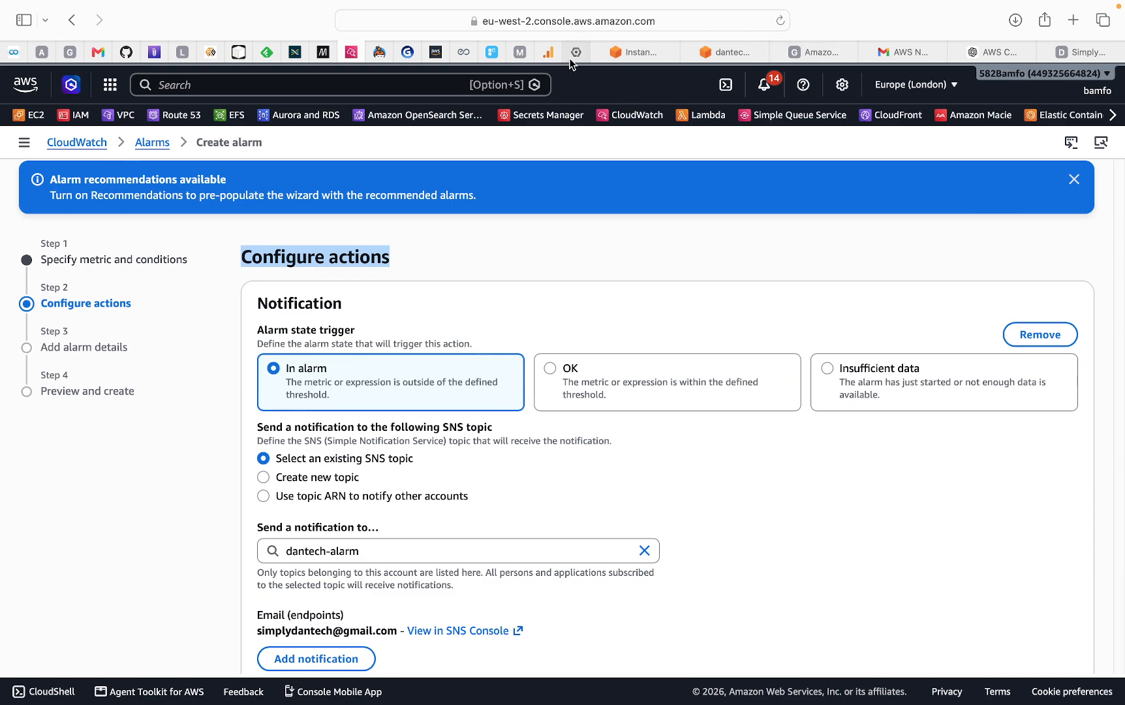
Switch to the Amazon CloudWatch presentation in Google Slides and highlight each of the four actions listed on the Alarms slide
left_click(818, 54)
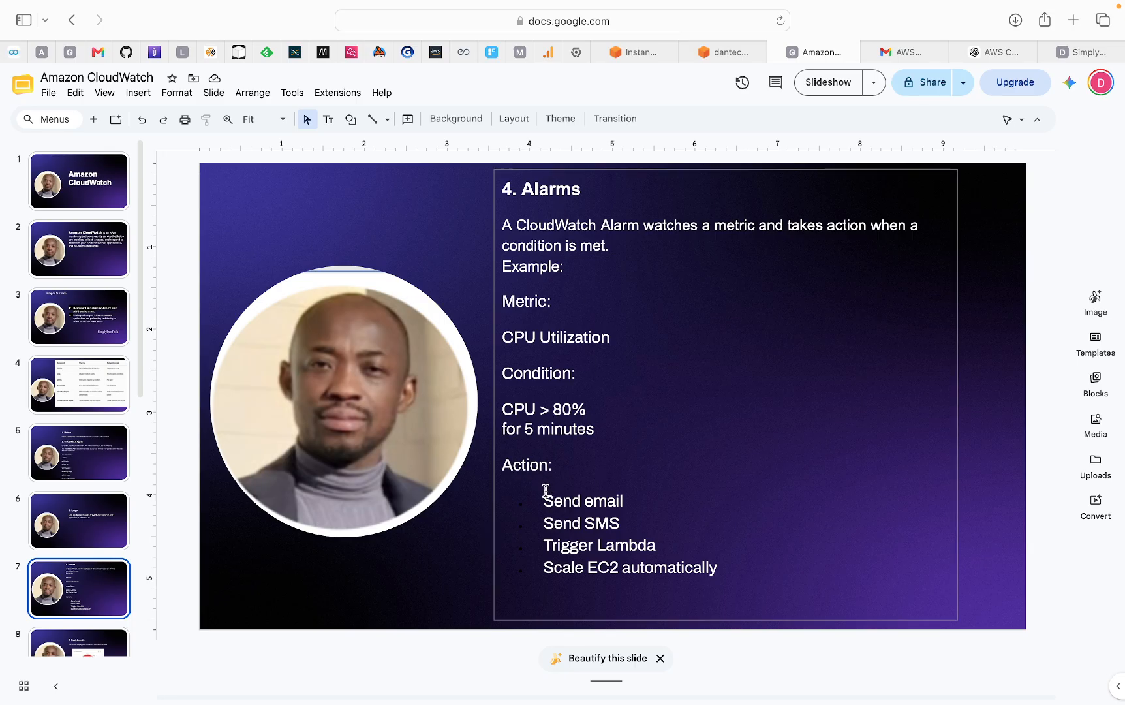
left_click_drag(538, 500, 643, 510)
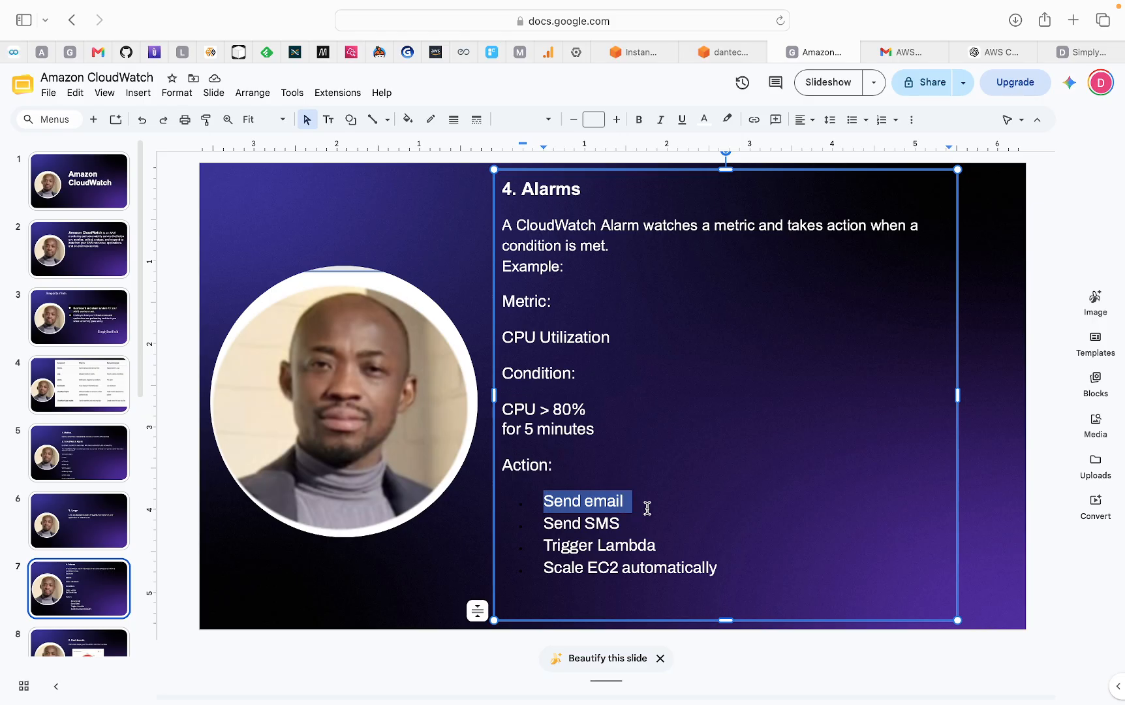
left_click_drag(545, 522, 647, 519)
left_click_drag(547, 543, 673, 546)
left_click_drag(539, 566, 718, 580)
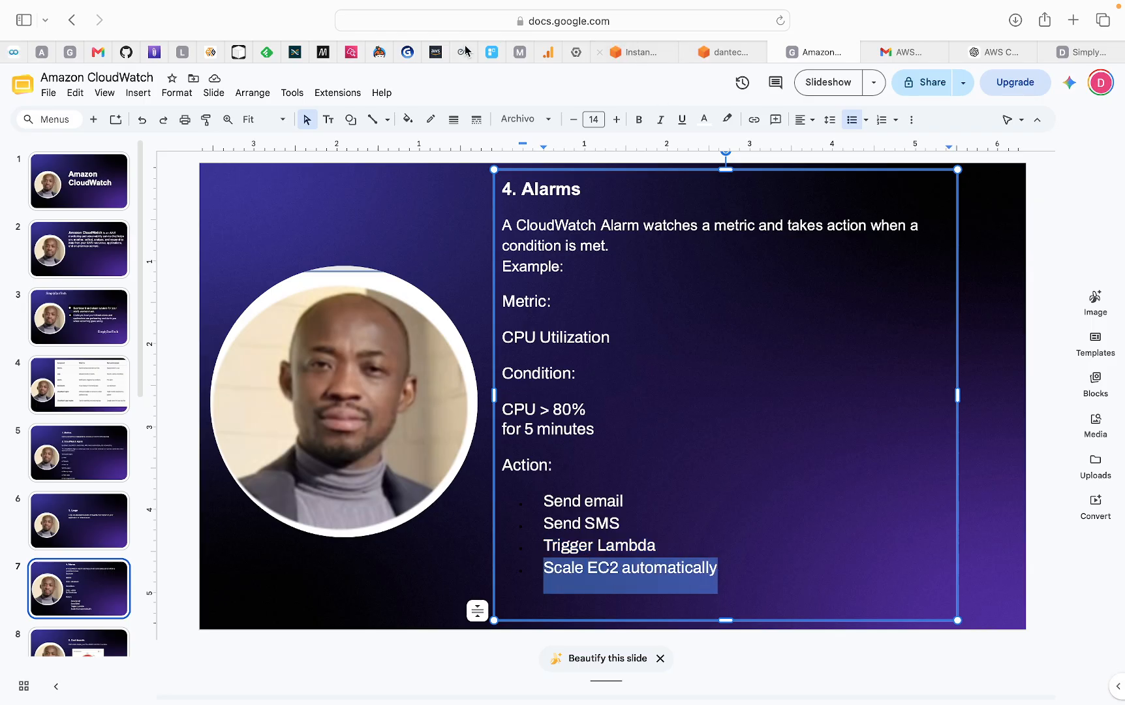
Return to the CloudWatch alarm wizard and examine the notification settings and the Lambda, Auto Scaling, EC2 and Systems Manager action sections
left_click(355, 56)
scroll(341, 538, "down", 6)
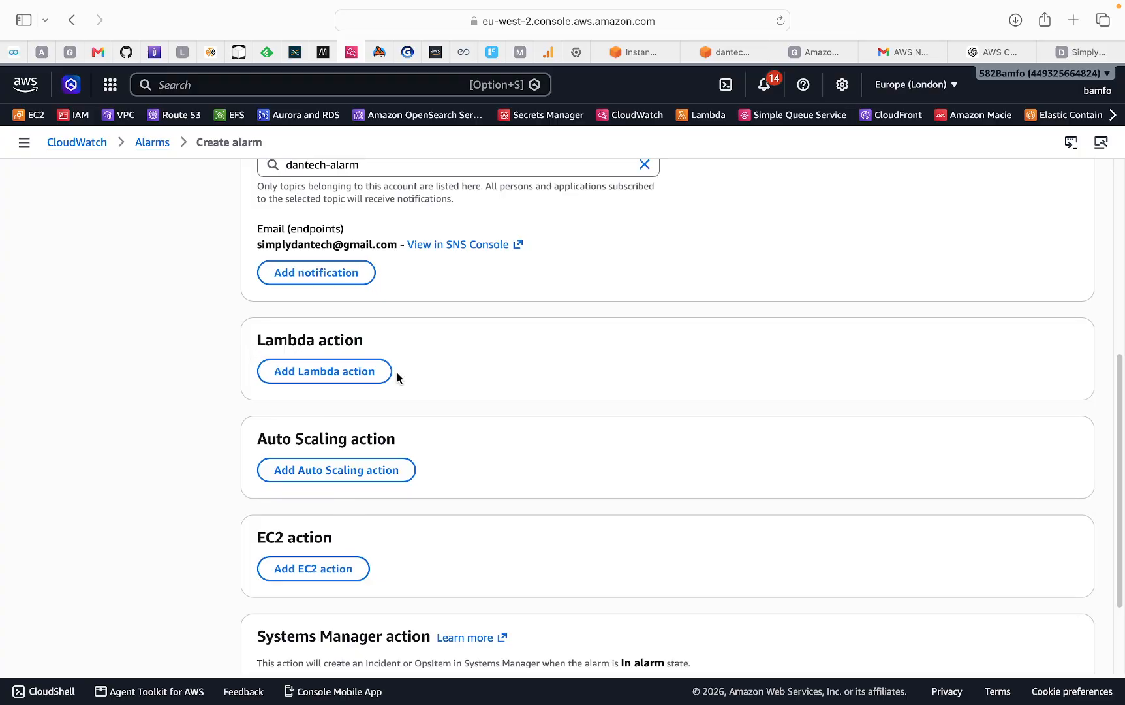
scroll(305, 279, "up", 2)
scroll(305, 279, "up", 2)
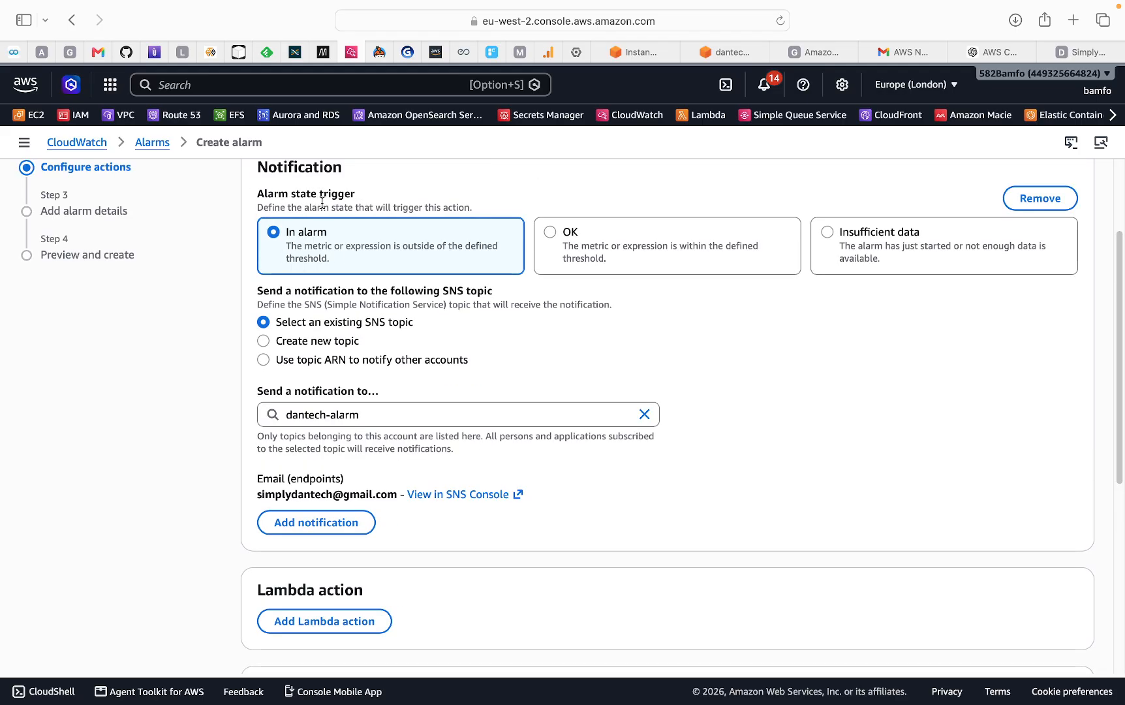
scroll(319, 201, "down", 1)
left_click_drag(259, 273, 273, 270)
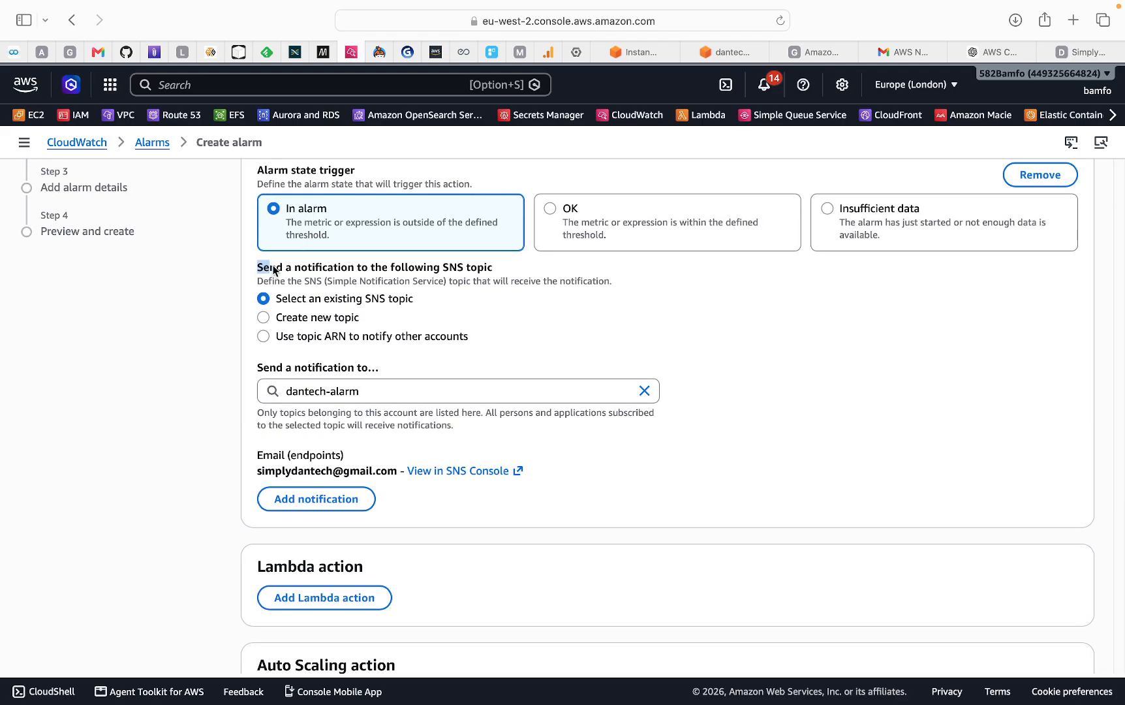
scroll(535, 582, "down", 3)
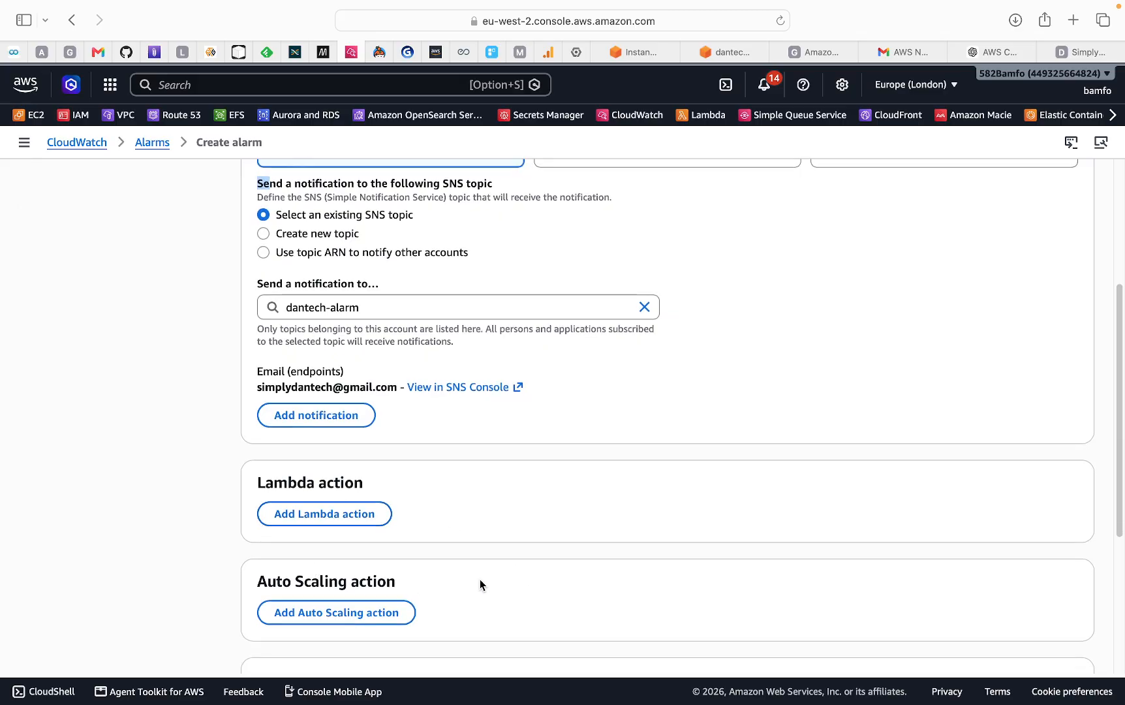
scroll(480, 586, "down", 1)
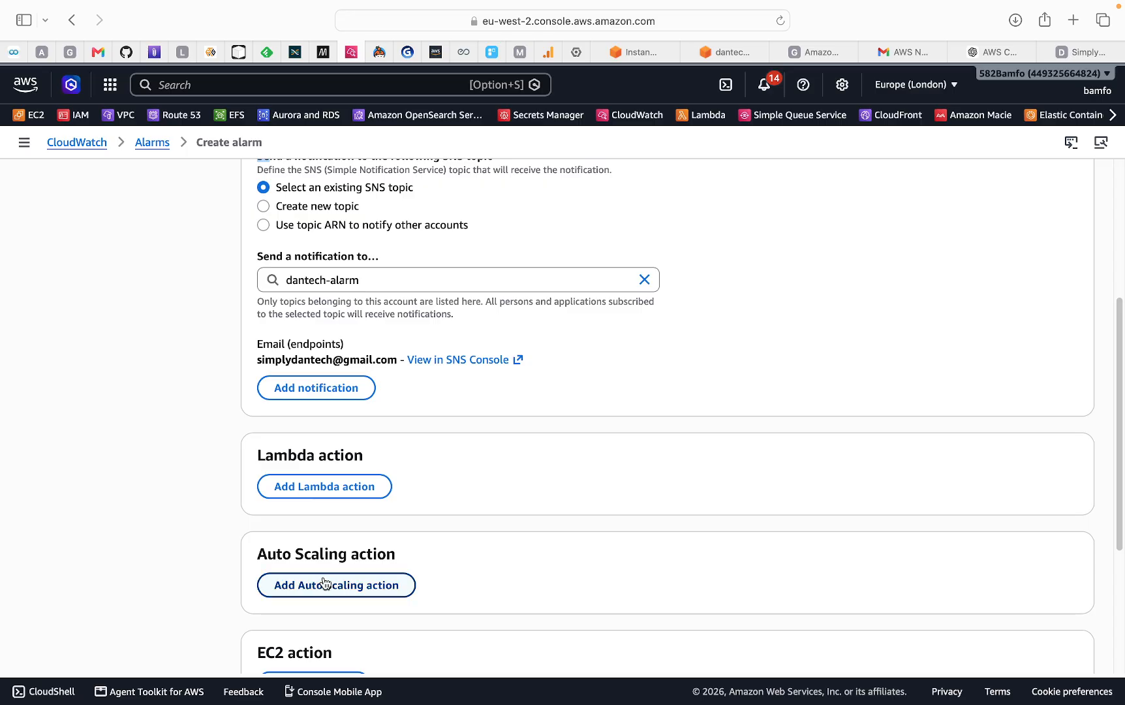
scroll(332, 561, "down", 2)
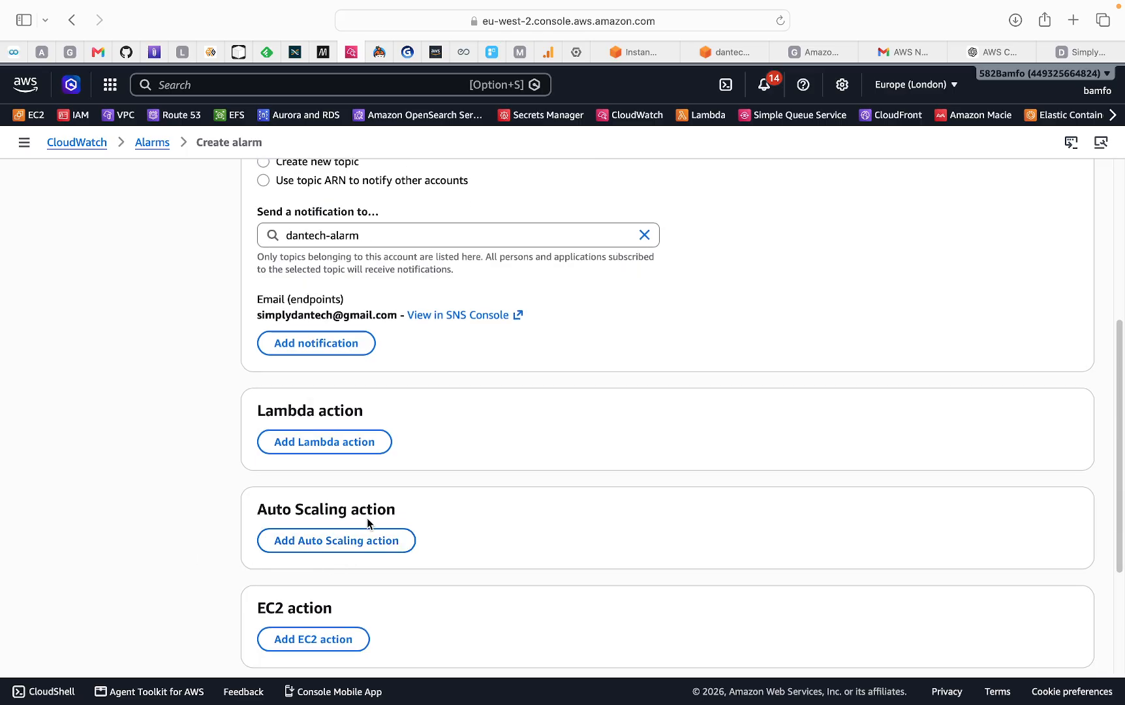
scroll(367, 518, "down", 3)
scroll(392, 514, "down", 2)
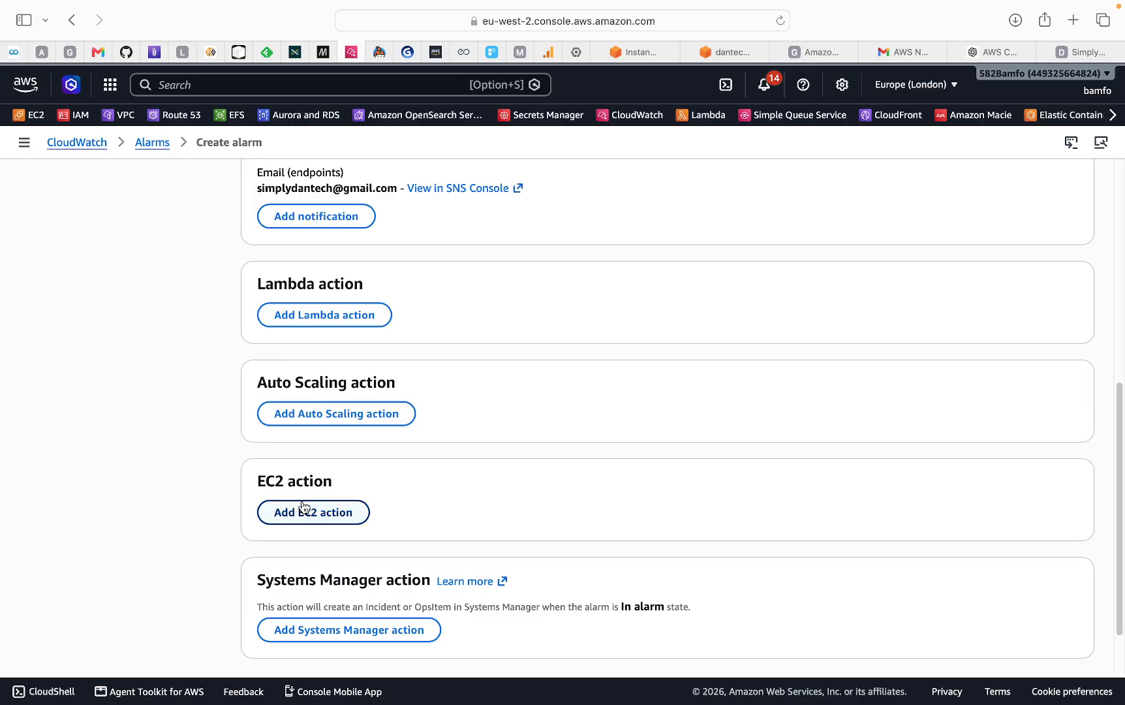
Add an EC2 action to inspect its stop, terminate and reboot options, and remove that action again
left_click(356, 513)
scroll(425, 516, "down", 5)
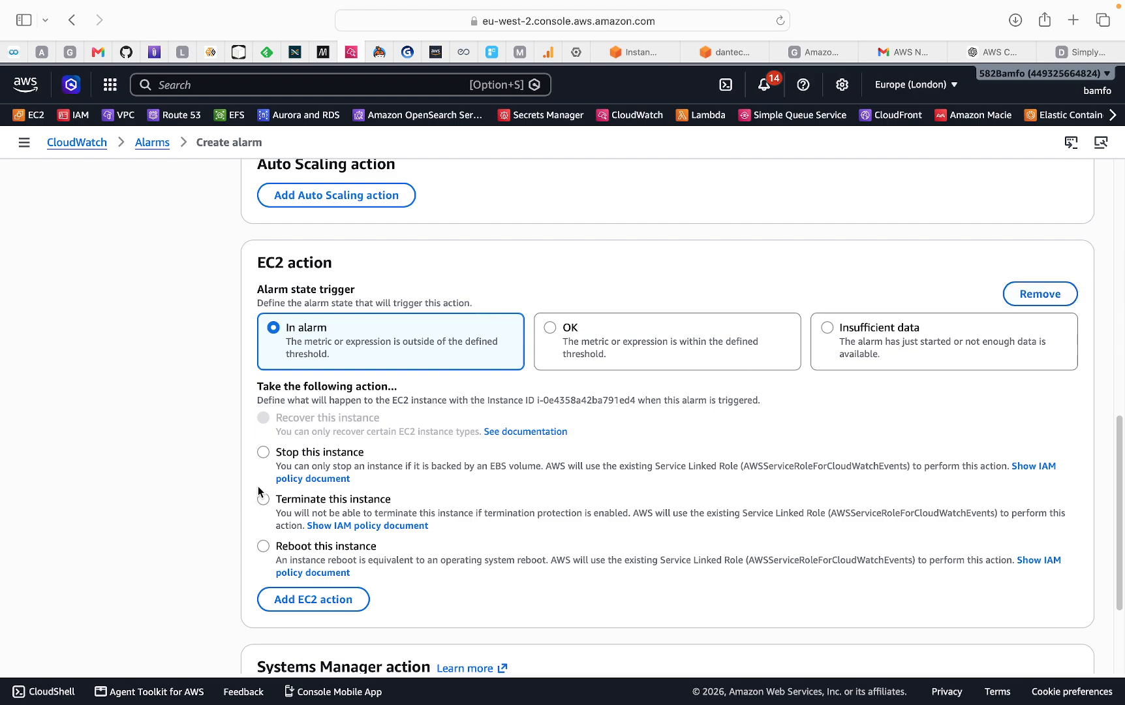
left_click(1038, 294)
scroll(536, 359, "up", 6)
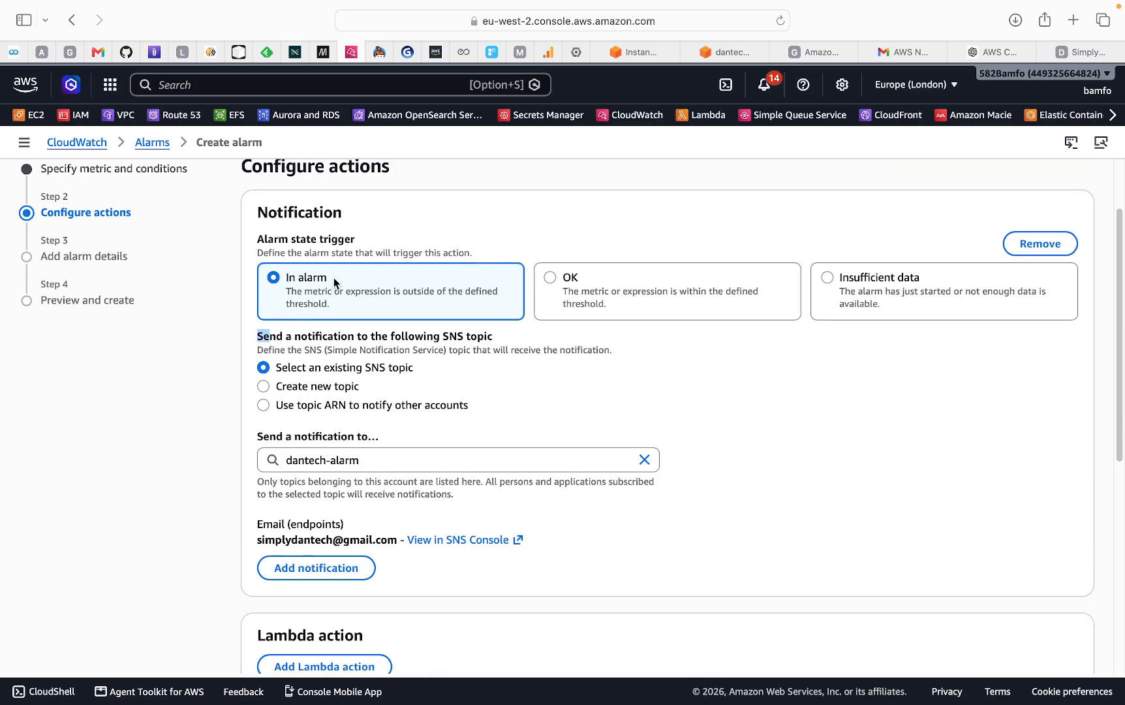
Continue with only the SNS notification action, name the alarm simplydan-alarm, and proceed to the preview without a description or tags
scroll(359, 478, "down", 5)
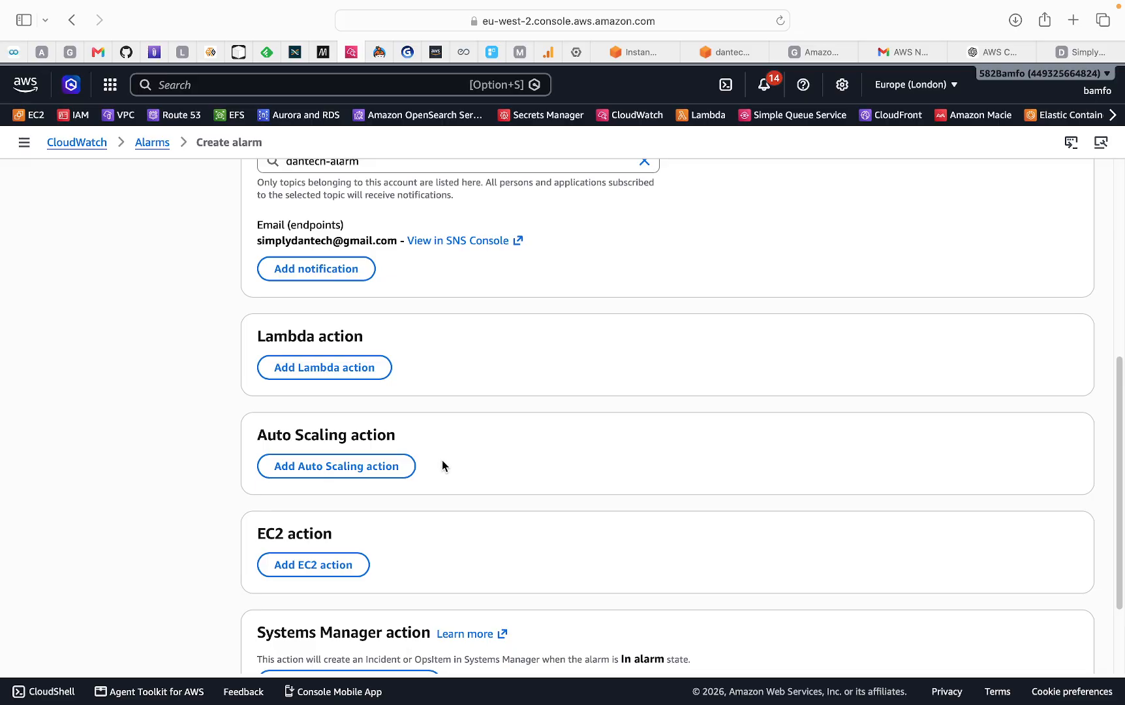
scroll(539, 464, "down", 3)
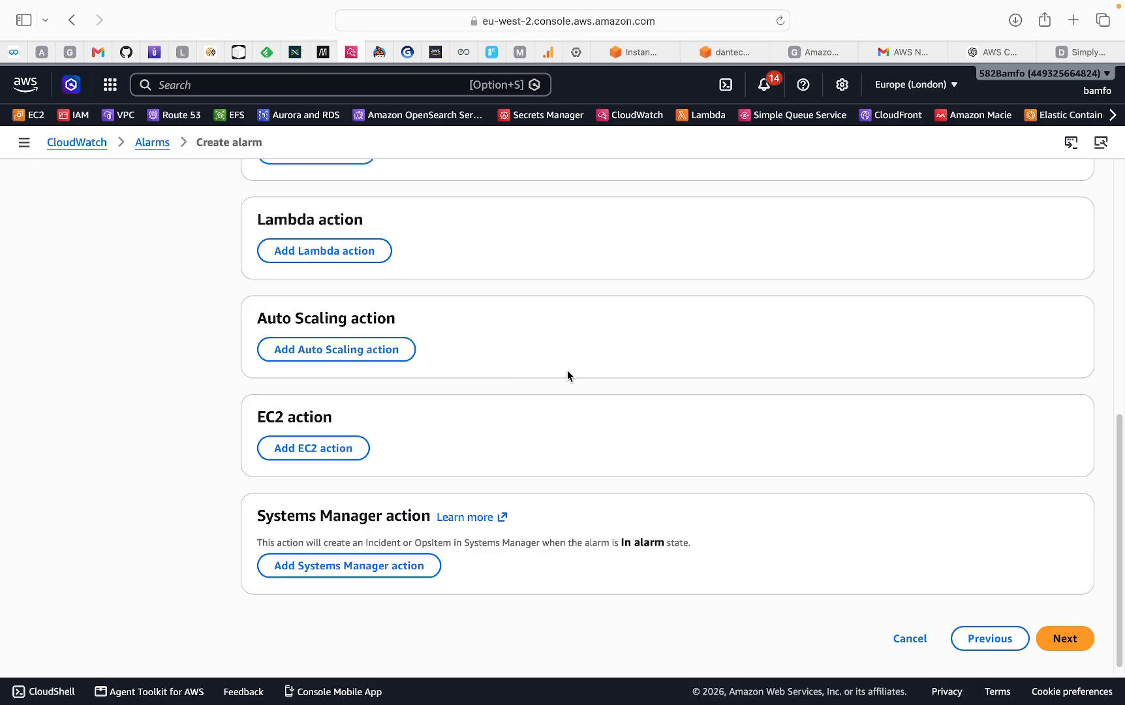
left_click(1080, 637)
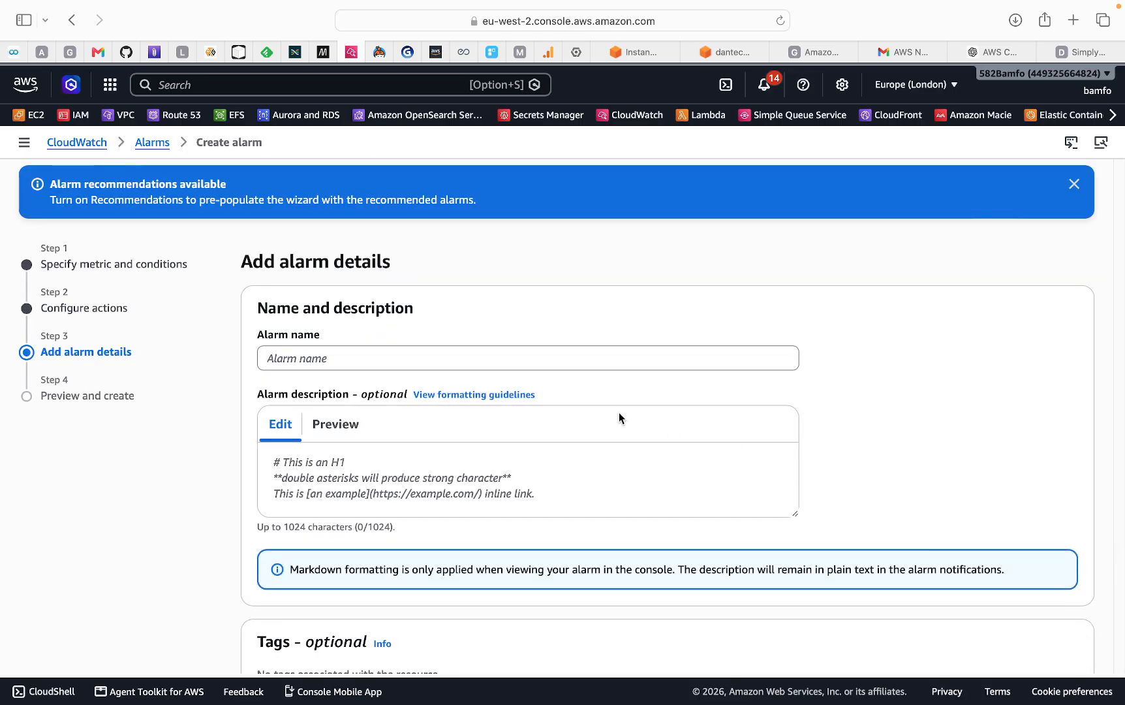
left_click(353, 353)
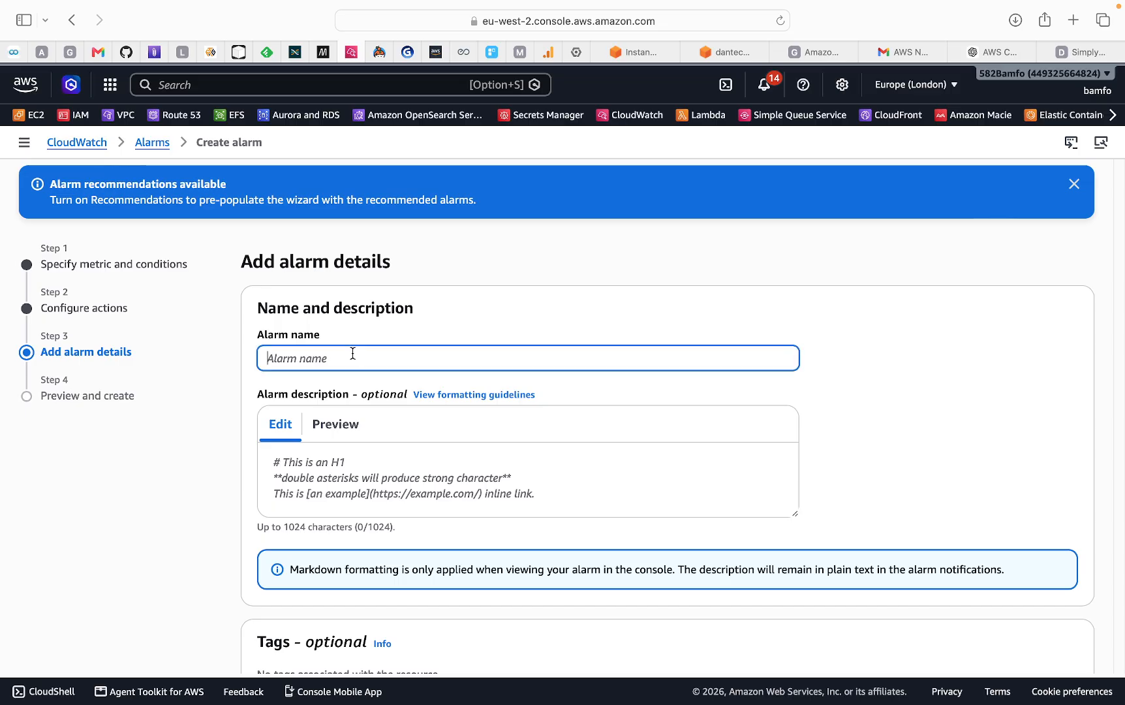
type("simply")
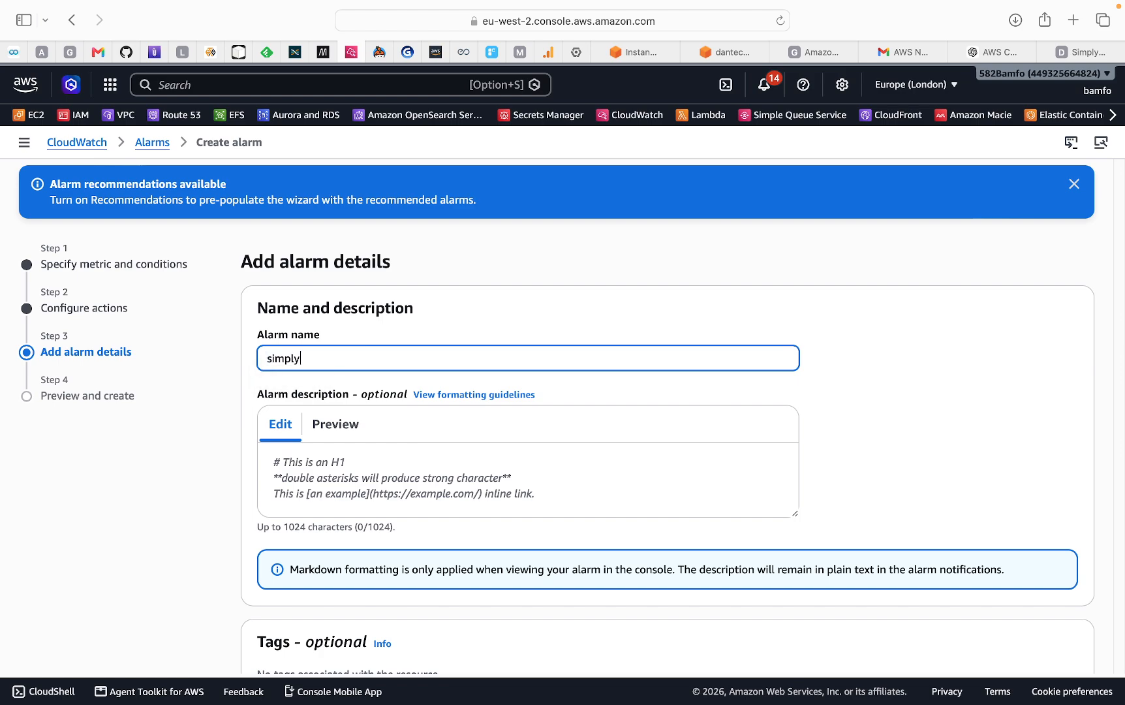
type("dan-alarm")
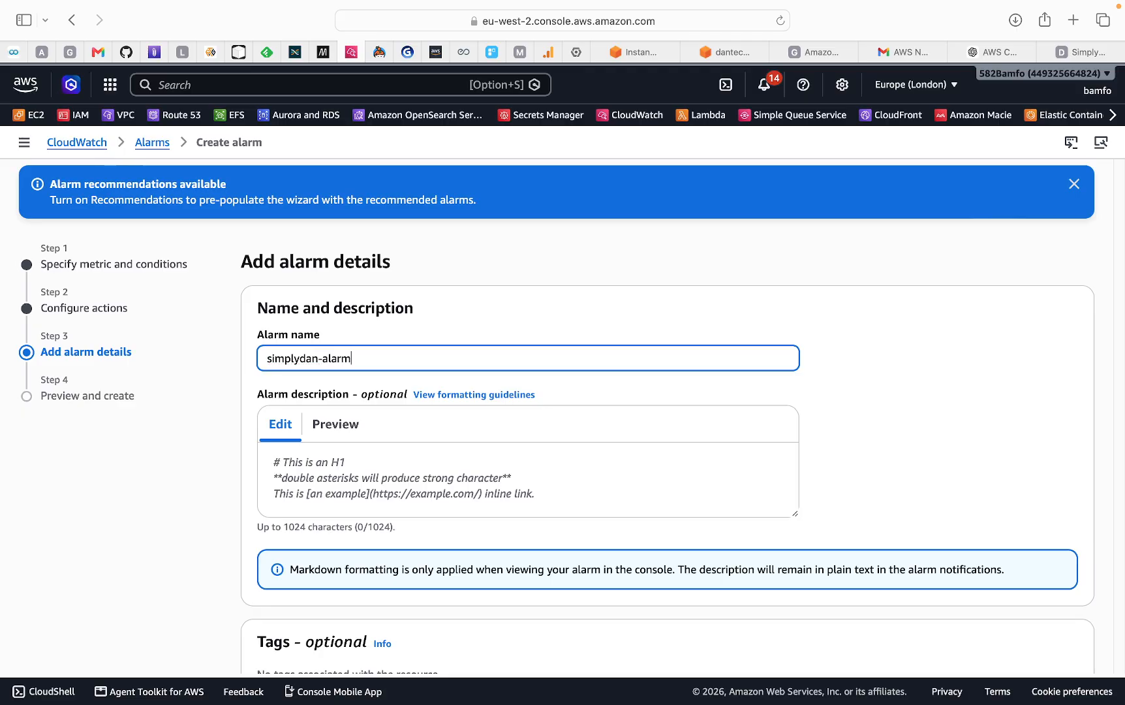
scroll(553, 451, "down", 5)
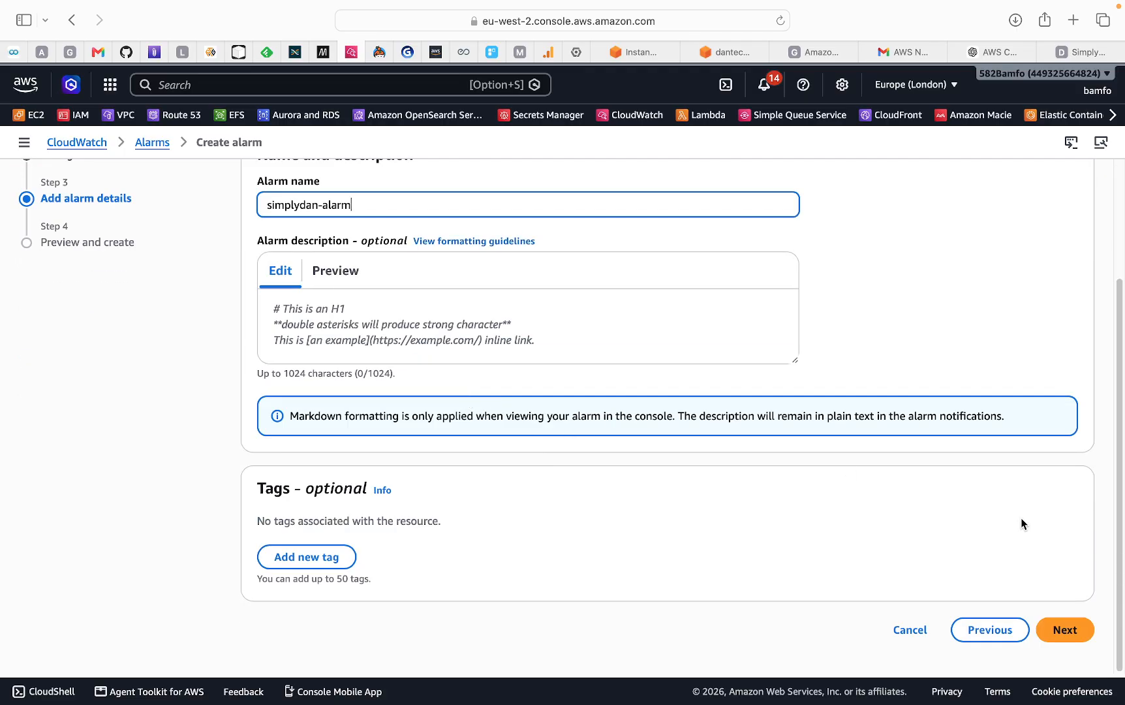
left_click(1075, 633)
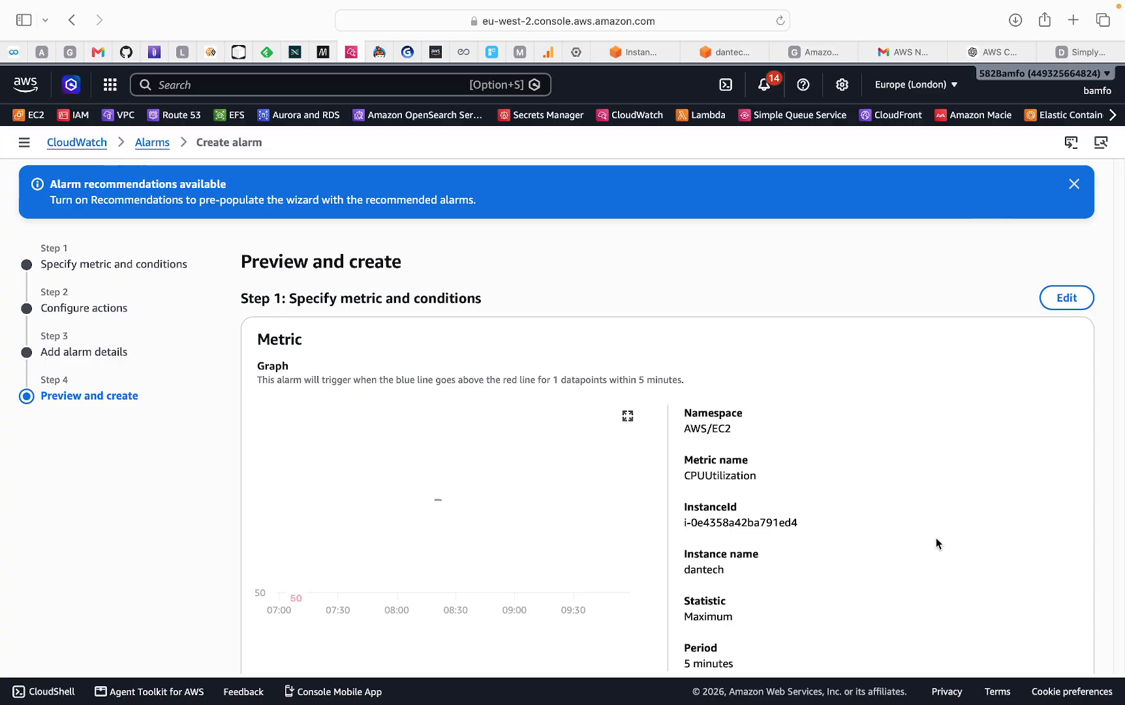
Review the metric, conditions, actions and details in the alarm preview, and create the alarm
scroll(866, 503, "down", 3)
scroll(564, 456, "down", 4)
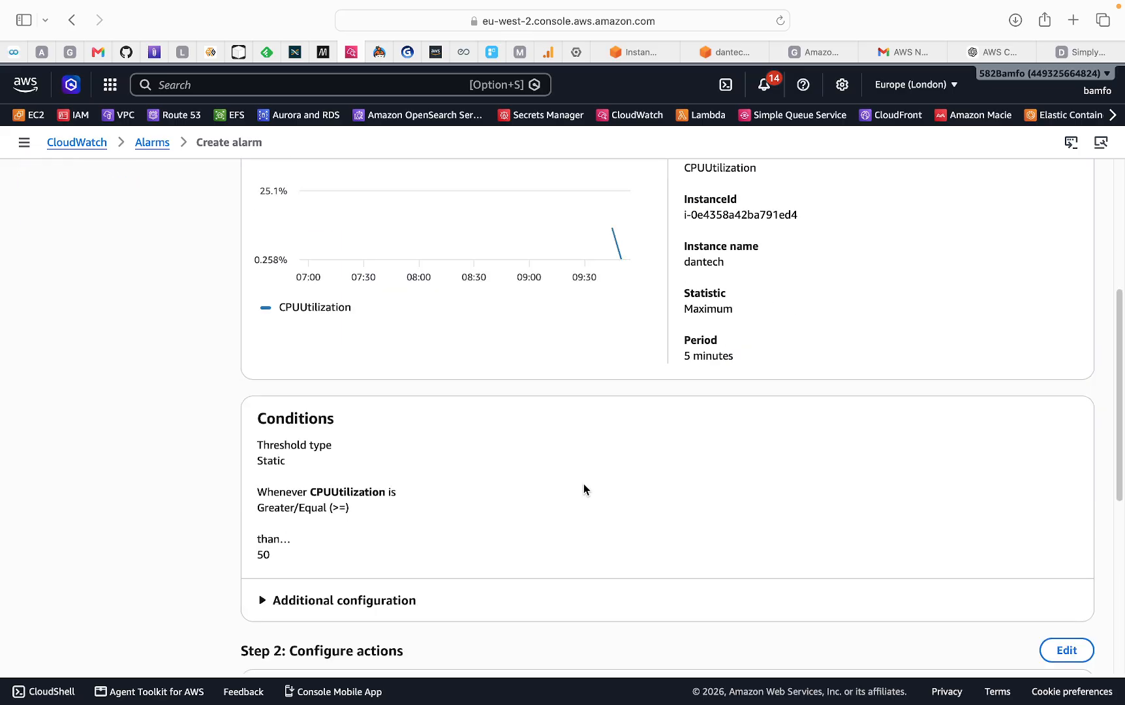
scroll(584, 488, "down", 8)
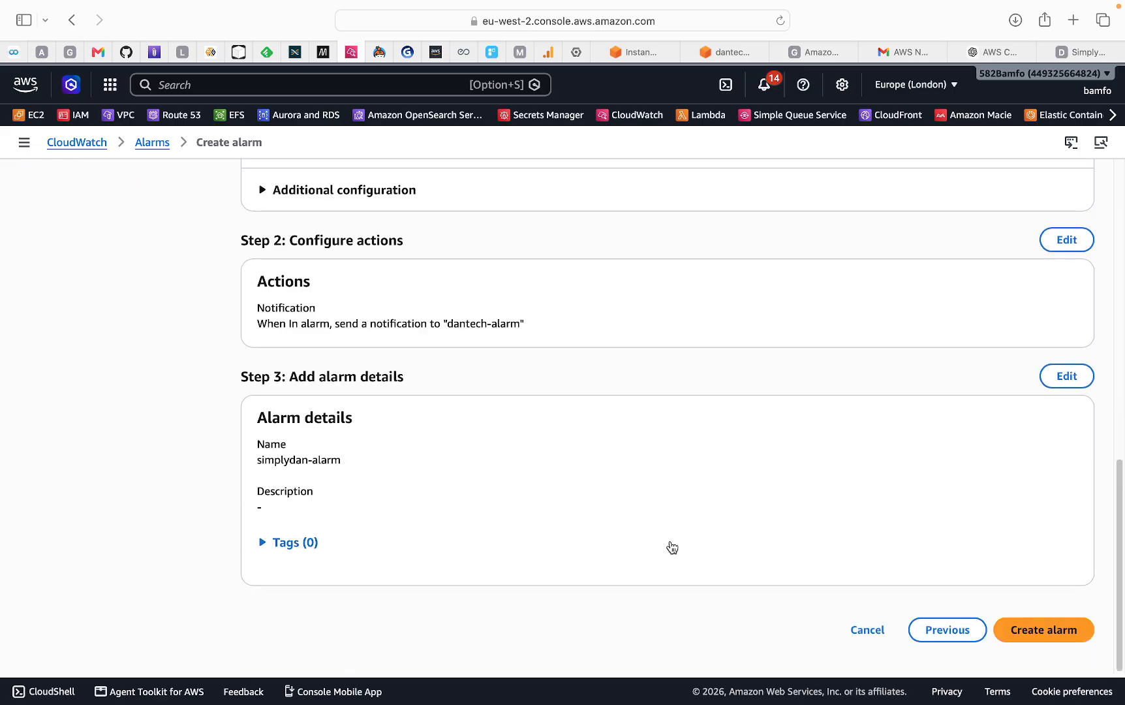
left_click(1071, 640)
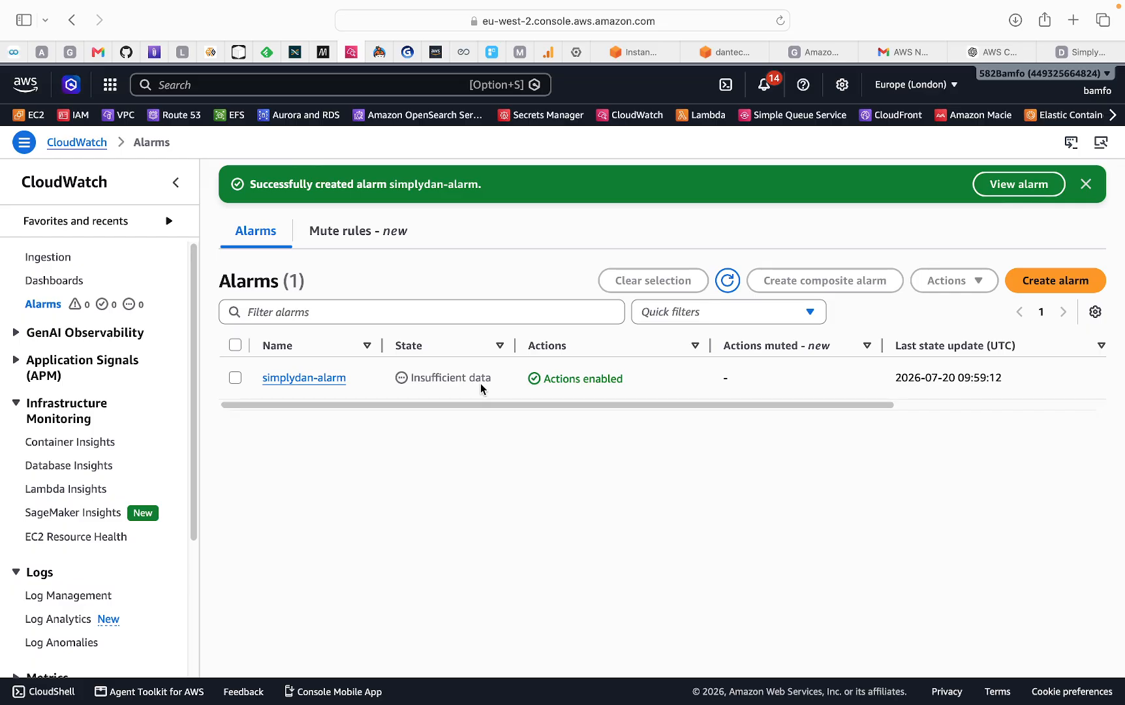
Examine the new alarm's state and its CPU utilization condition in the alarms list
left_click_drag(495, 378, 400, 379)
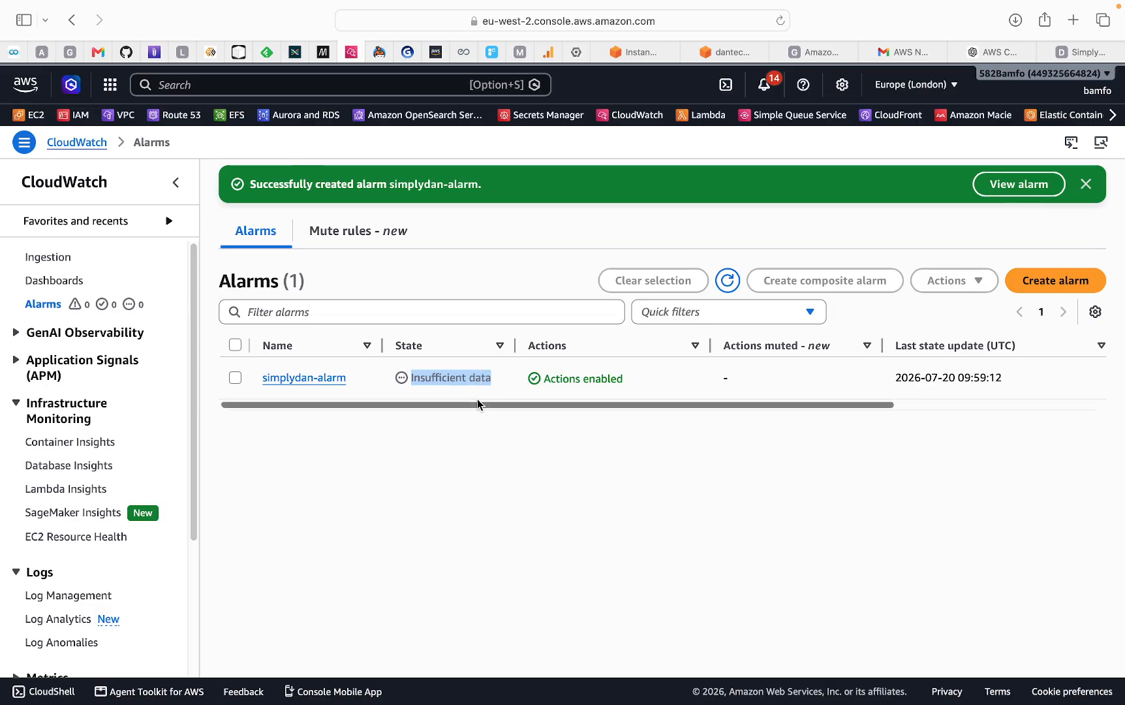
left_click_drag(477, 403, 729, 413)
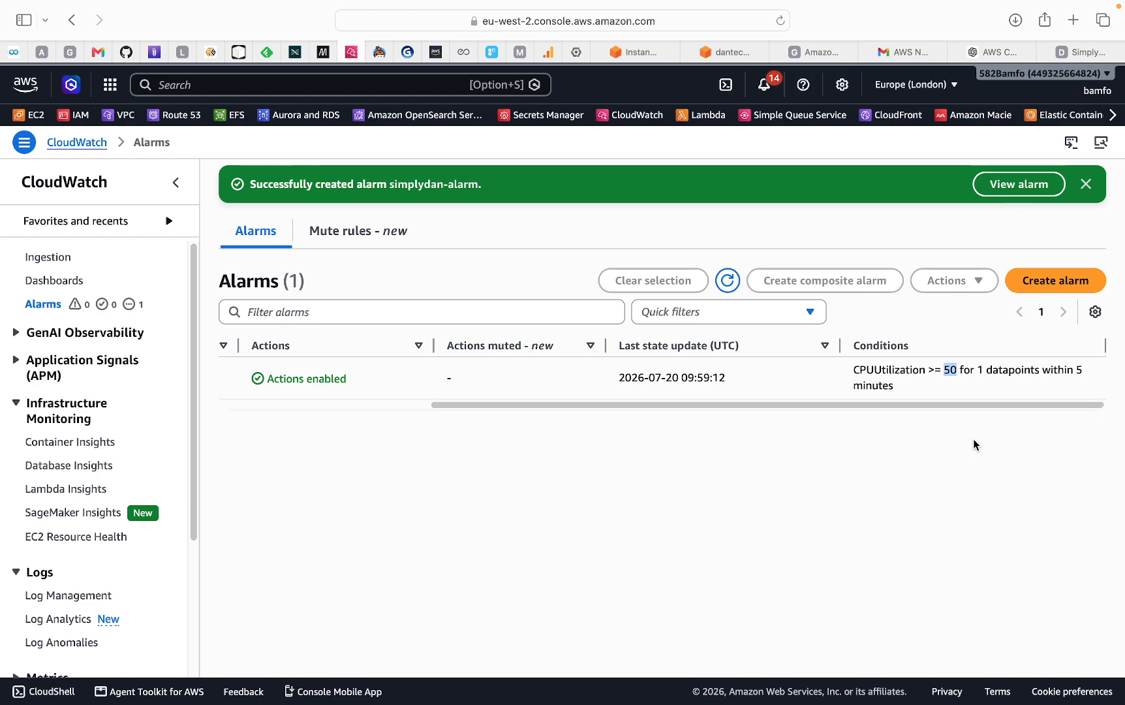
left_click_drag(977, 369, 1013, 370)
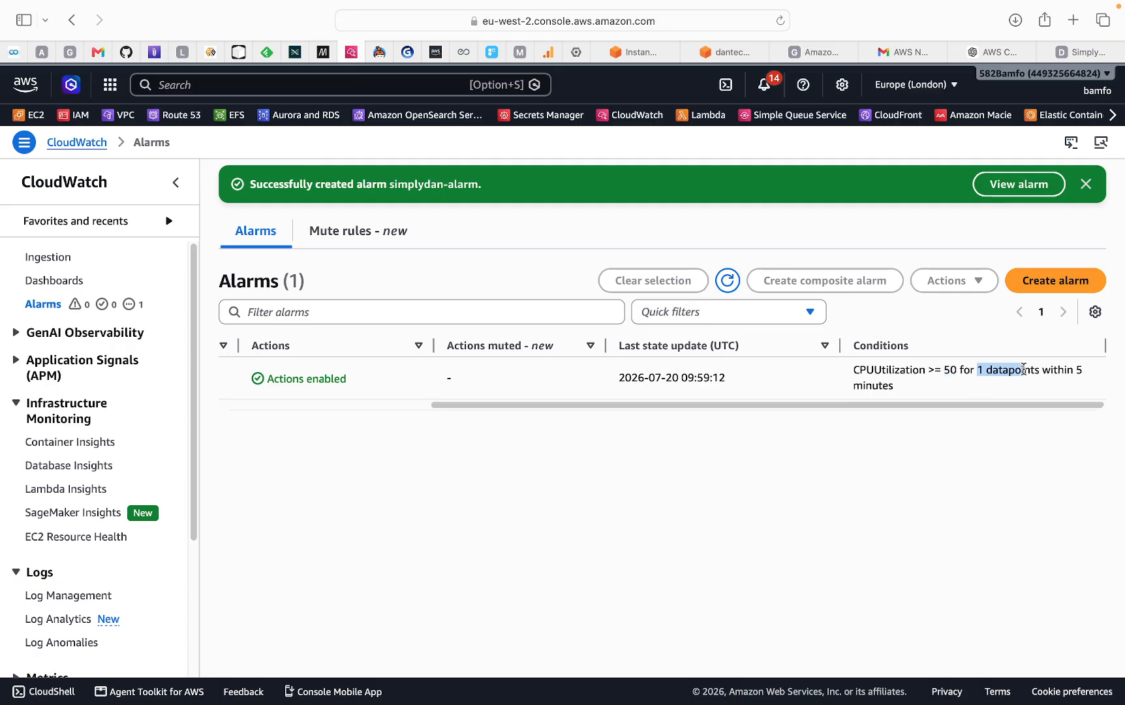
left_click_drag(976, 369, 1091, 369)
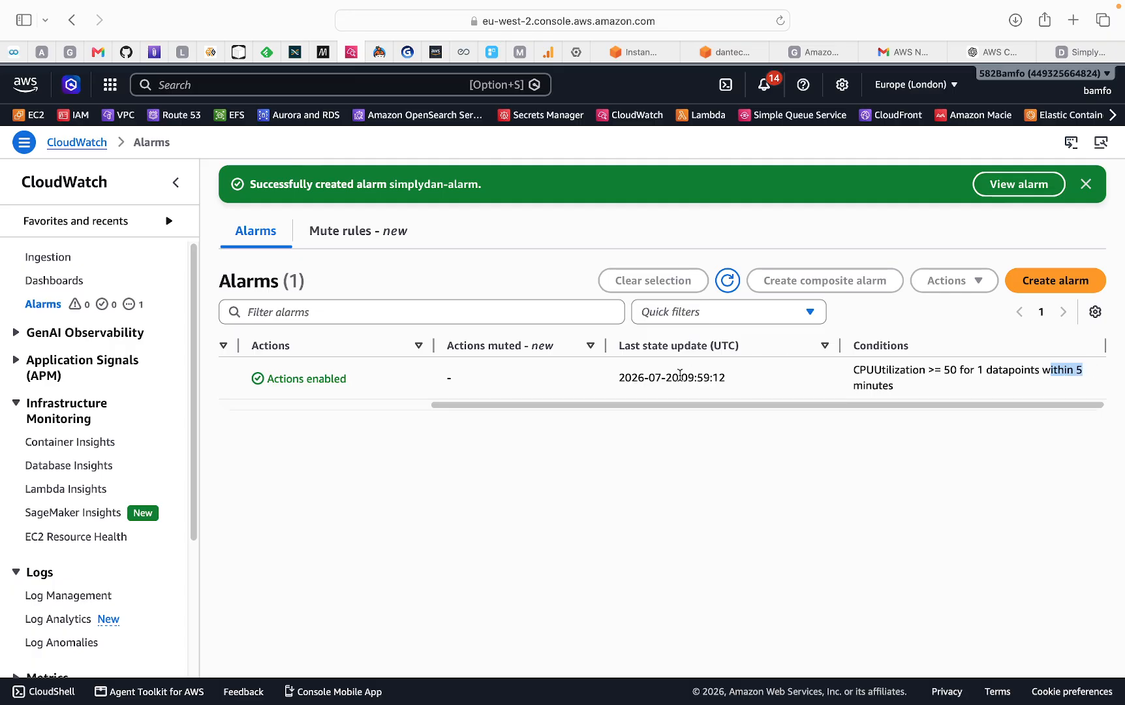
scroll(460, 405, "left", 2)
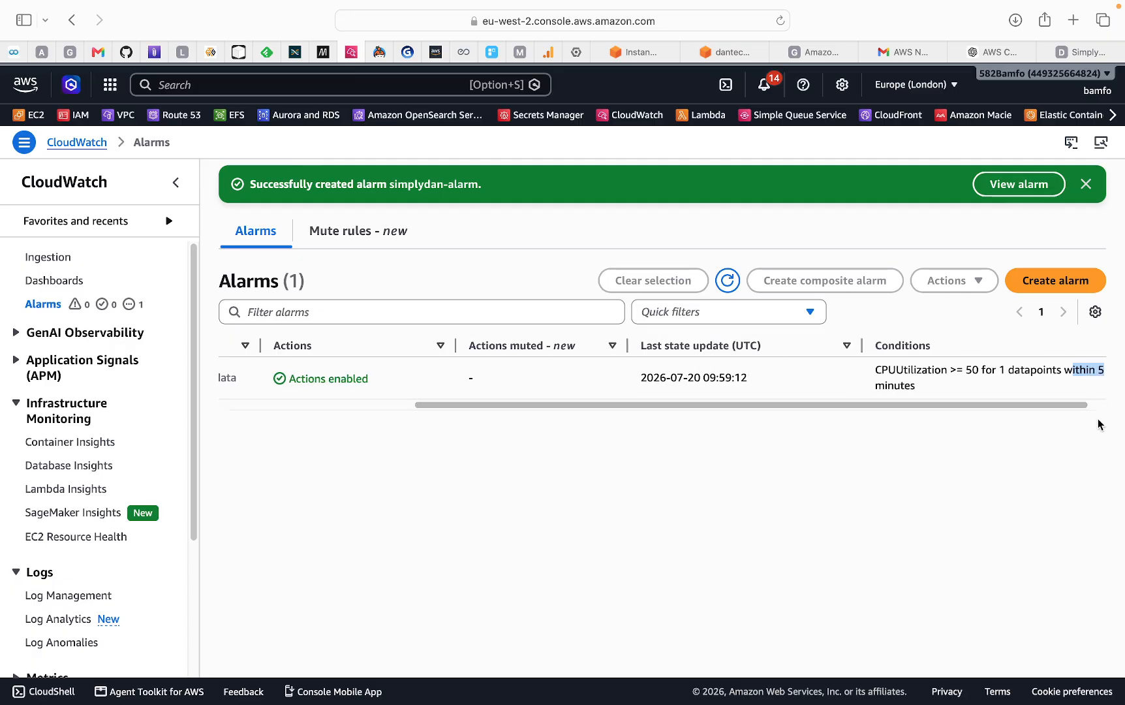
left_click(869, 369)
left_click_drag(868, 369, 927, 383)
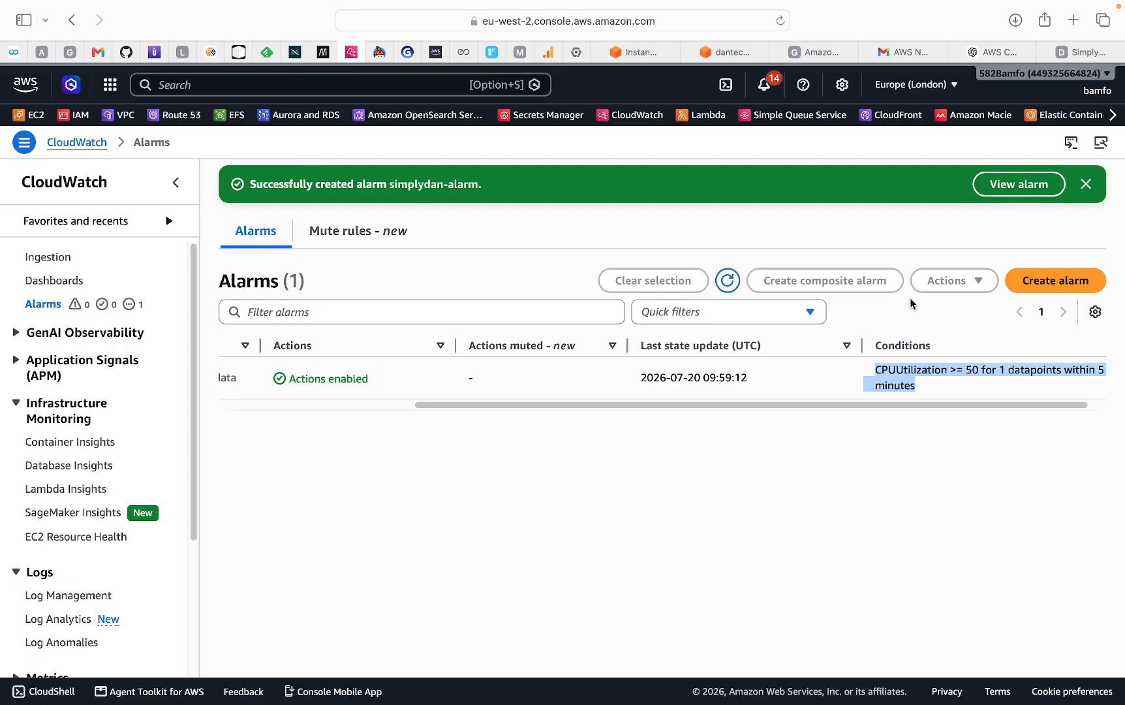
Switch to the CloudWatch alarm conversation in ChatGPT and look up the stress-ng command for loading the instance's CPU
left_click(989, 52)
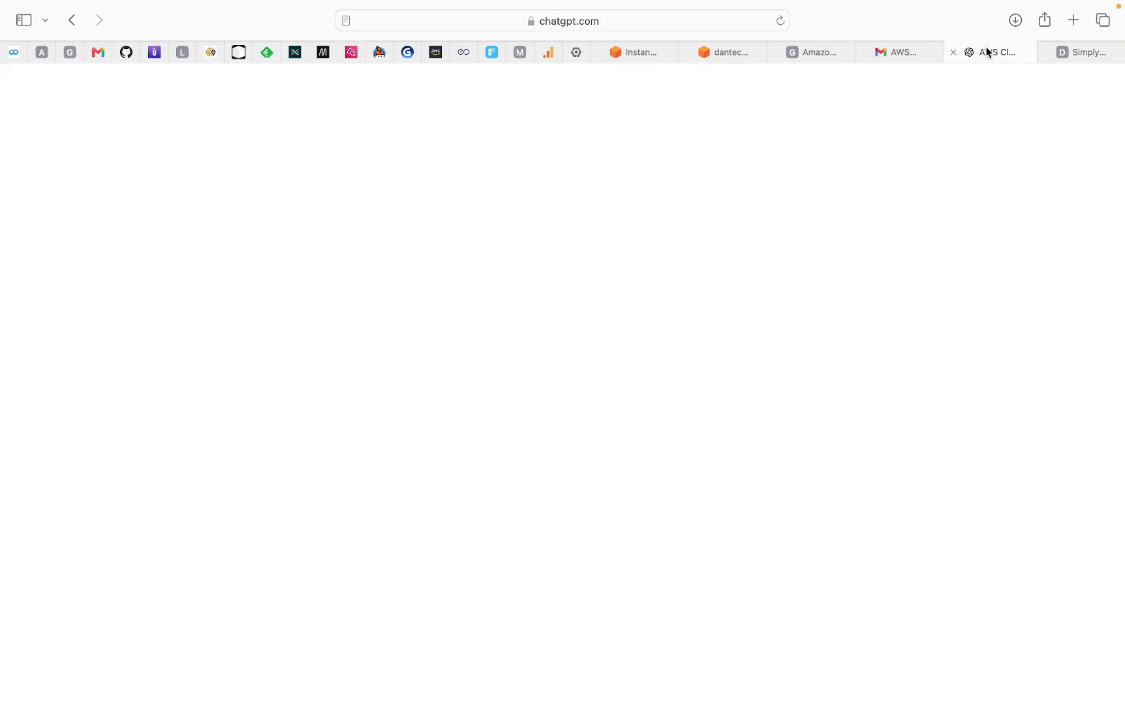
scroll(668, 298, "up", 8)
scroll(691, 336, "down", 4)
scroll(718, 376, "down", 6)
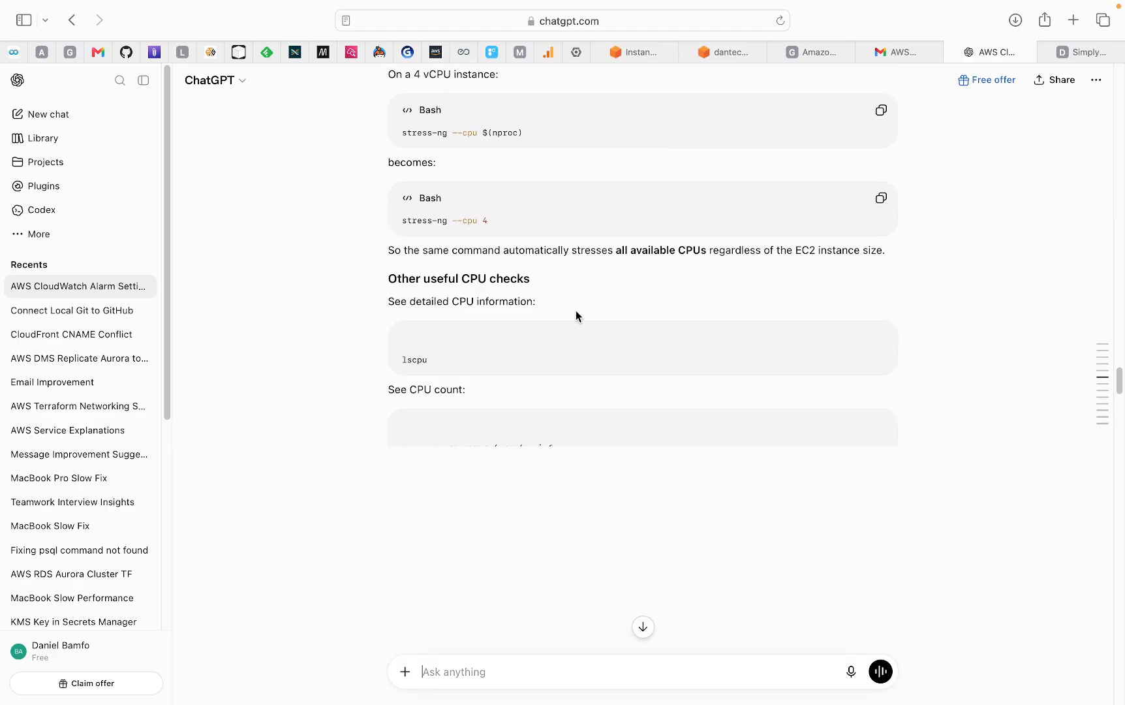
left_click_drag(404, 250, 489, 250)
scroll(648, 367, "down", 3)
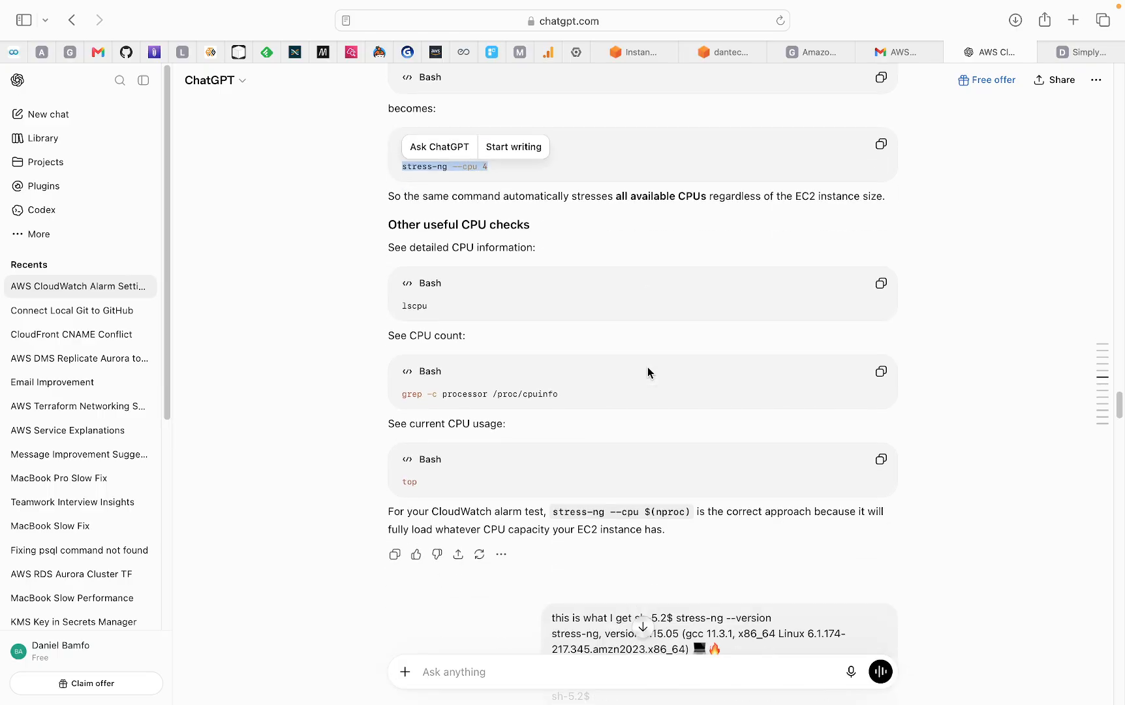
scroll(648, 367, "down", 1)
scroll(633, 408, "down", 5)
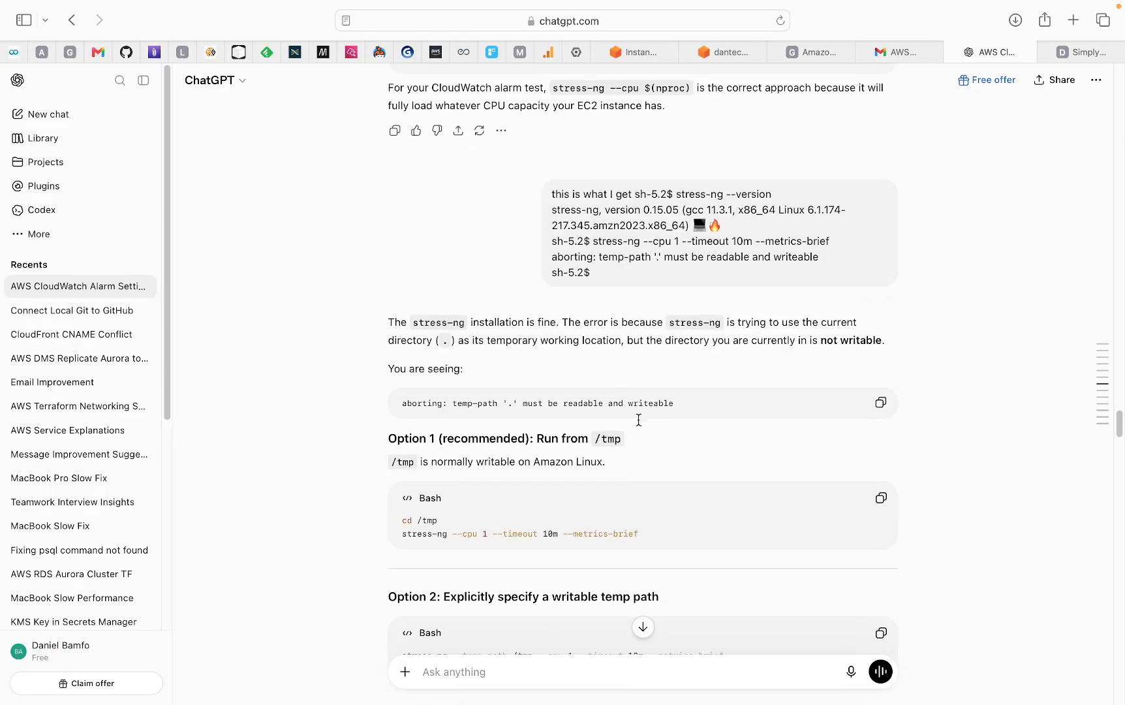
scroll(639, 420, "down", 1)
left_click_drag(399, 463, 594, 467)
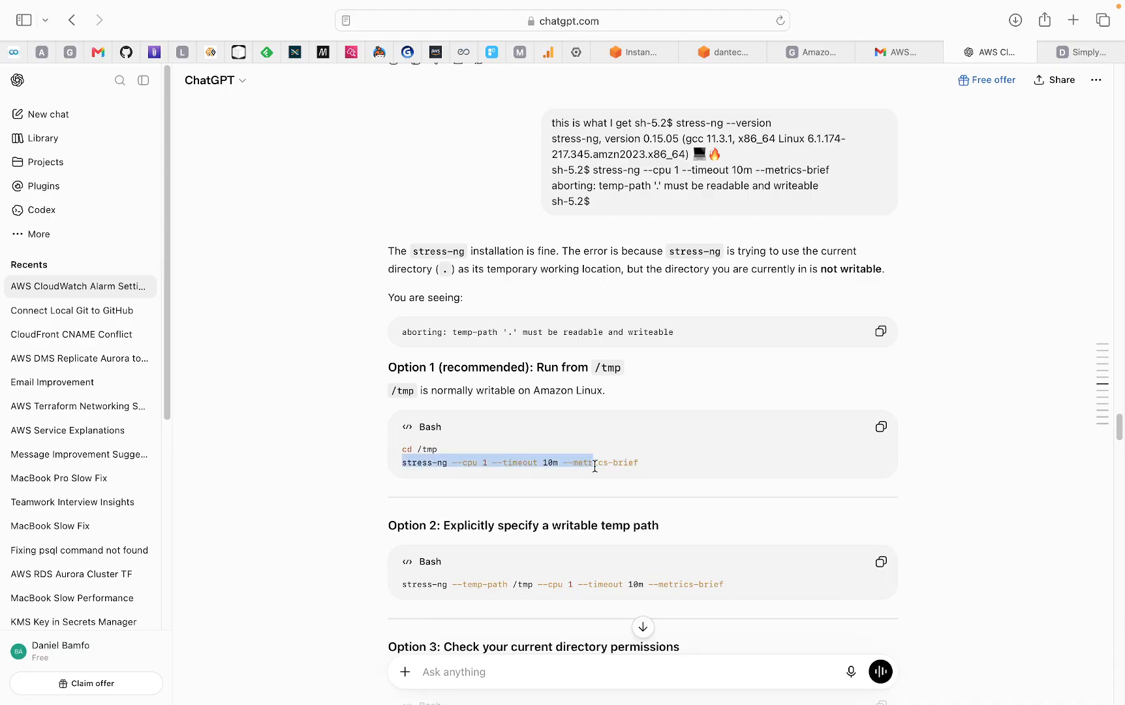
left_click(718, 466)
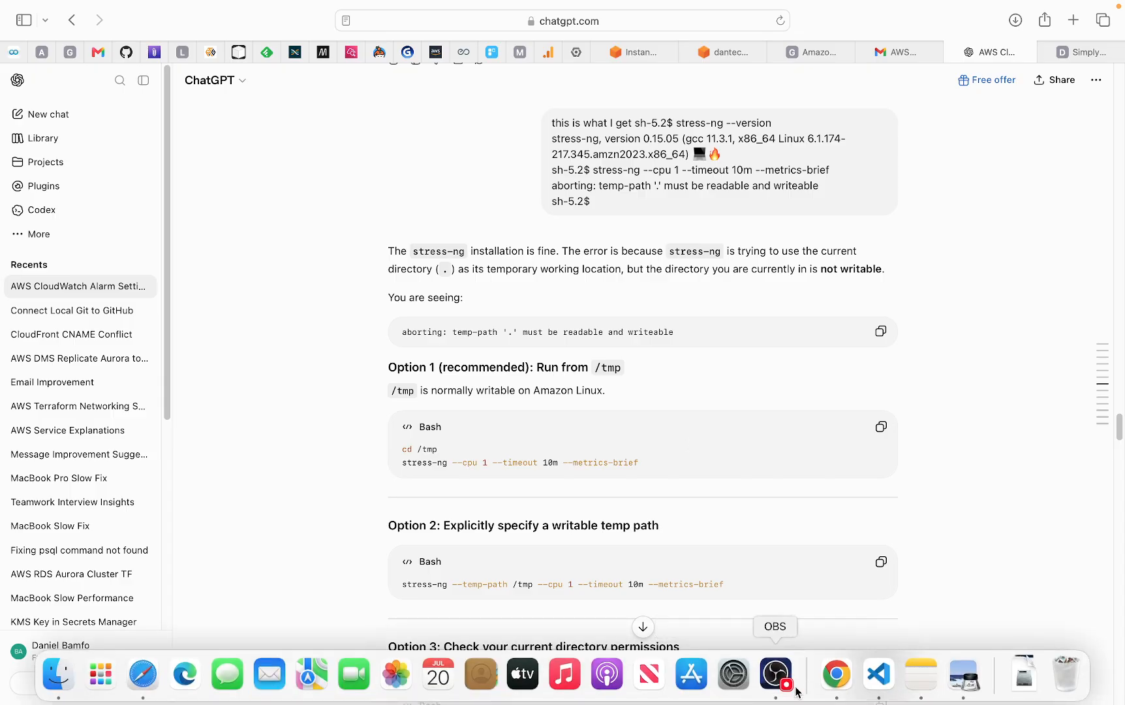
Switch to the Notes app, review the stress-ng instructions for Ubuntu and Amazon Linux, and copy the sudo apt update command
left_click(916, 686)
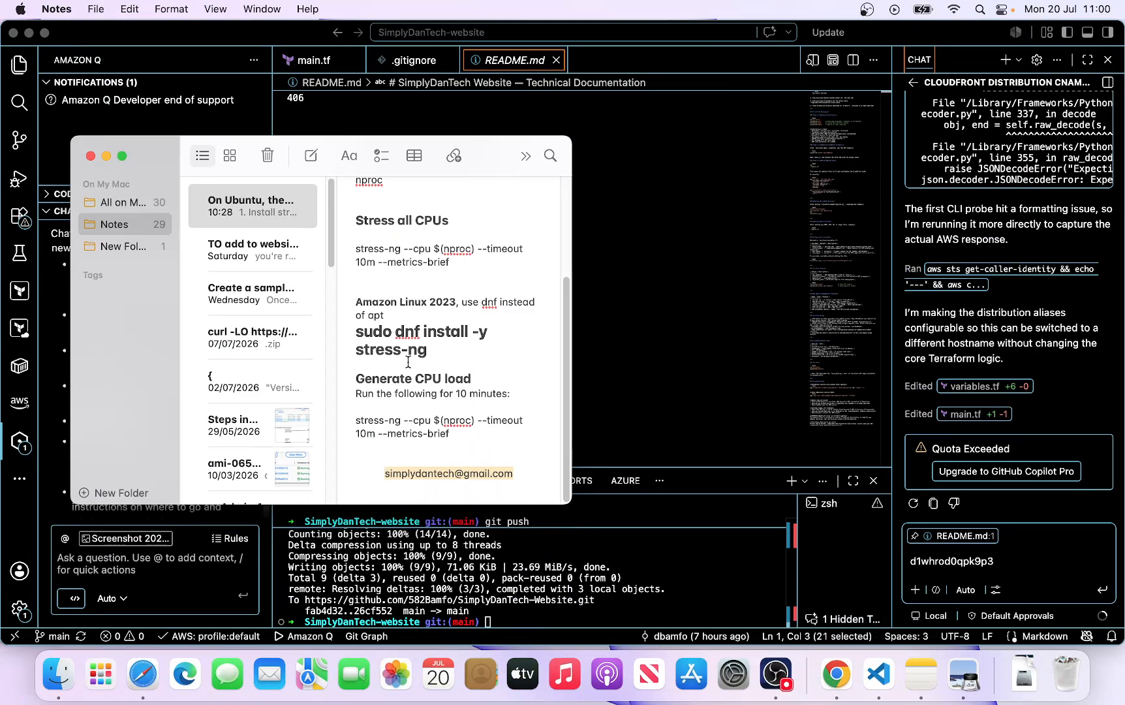
scroll(419, 318, "up", 5)
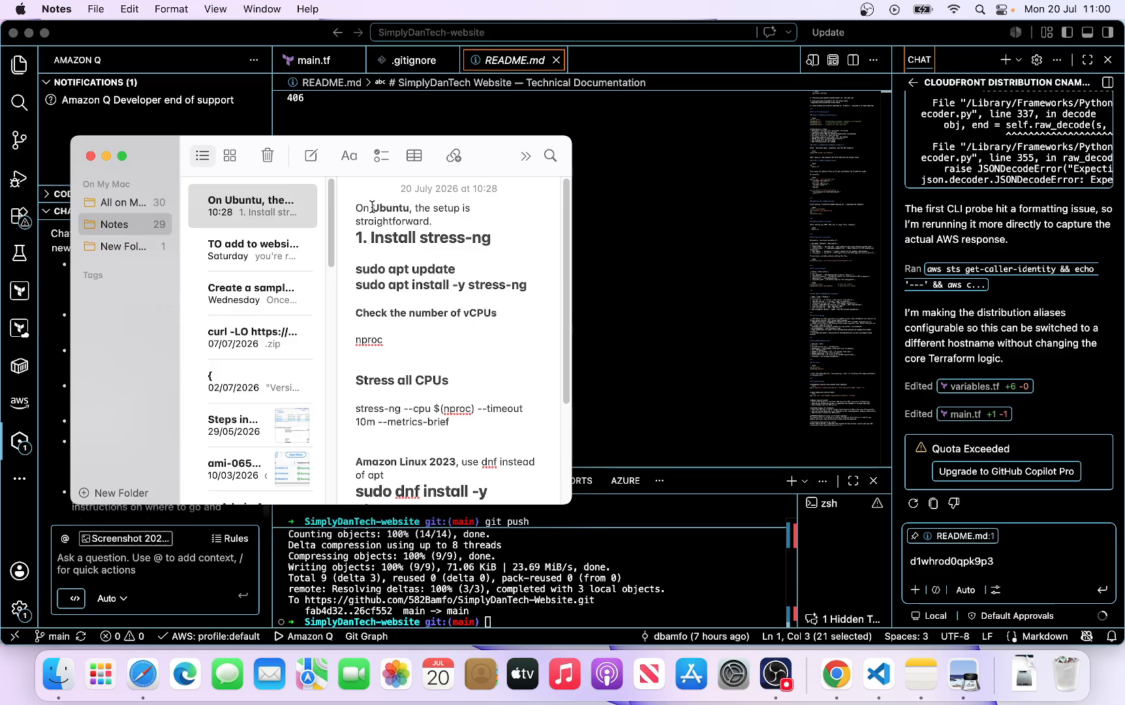
left_click_drag(371, 205, 410, 208)
scroll(458, 392, "down", 3)
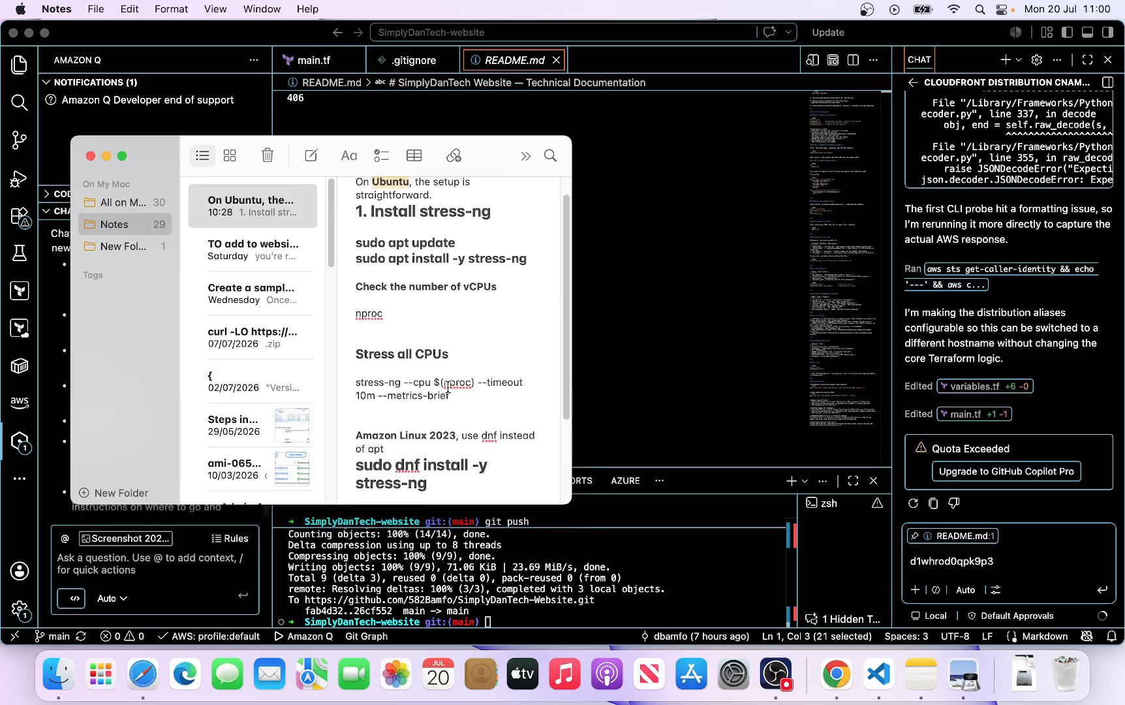
left_click_drag(356, 439, 416, 444)
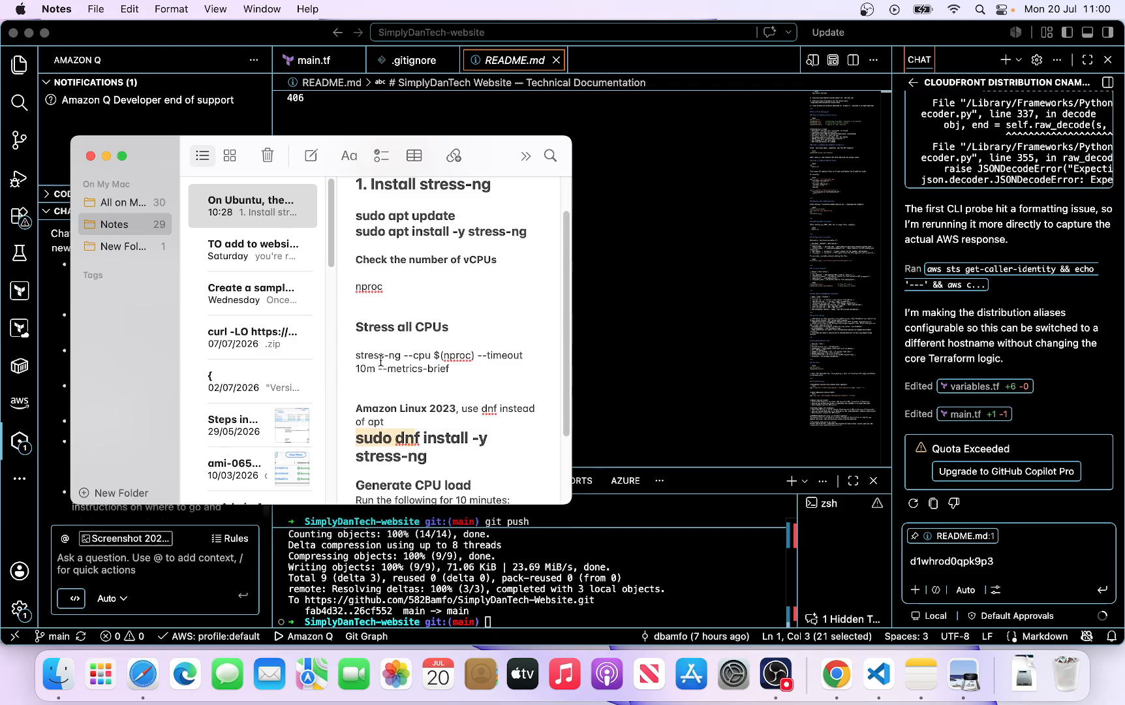
scroll(404, 322, "up", 3)
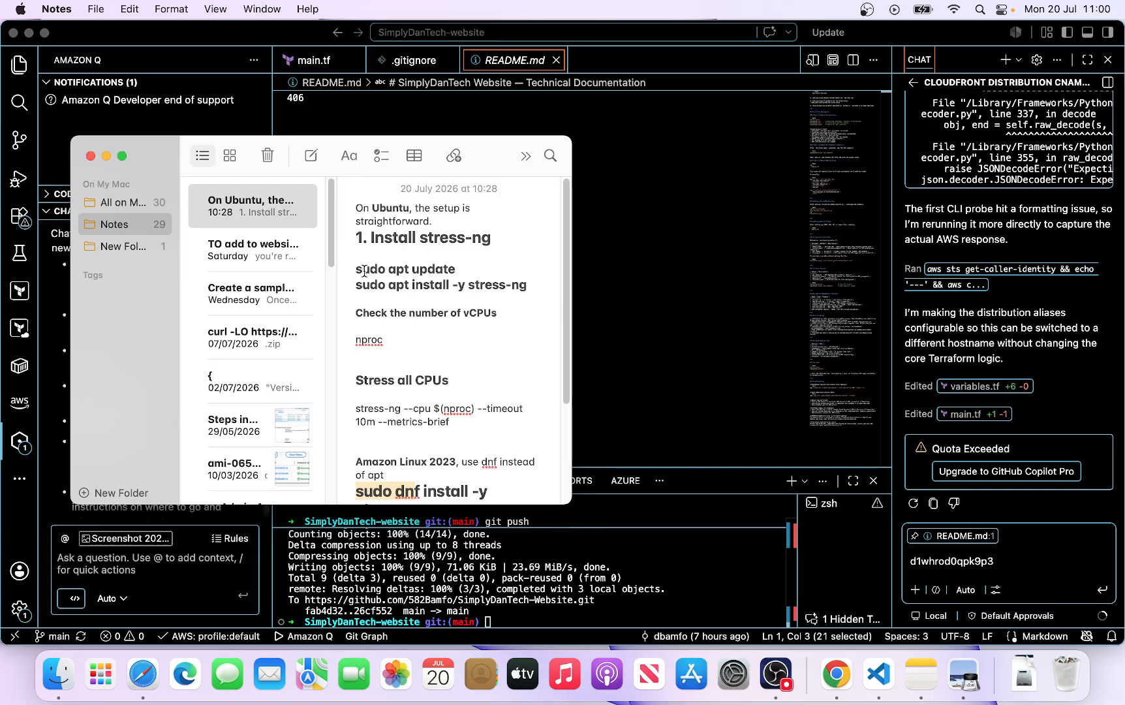
left_click_drag(358, 270, 457, 265)
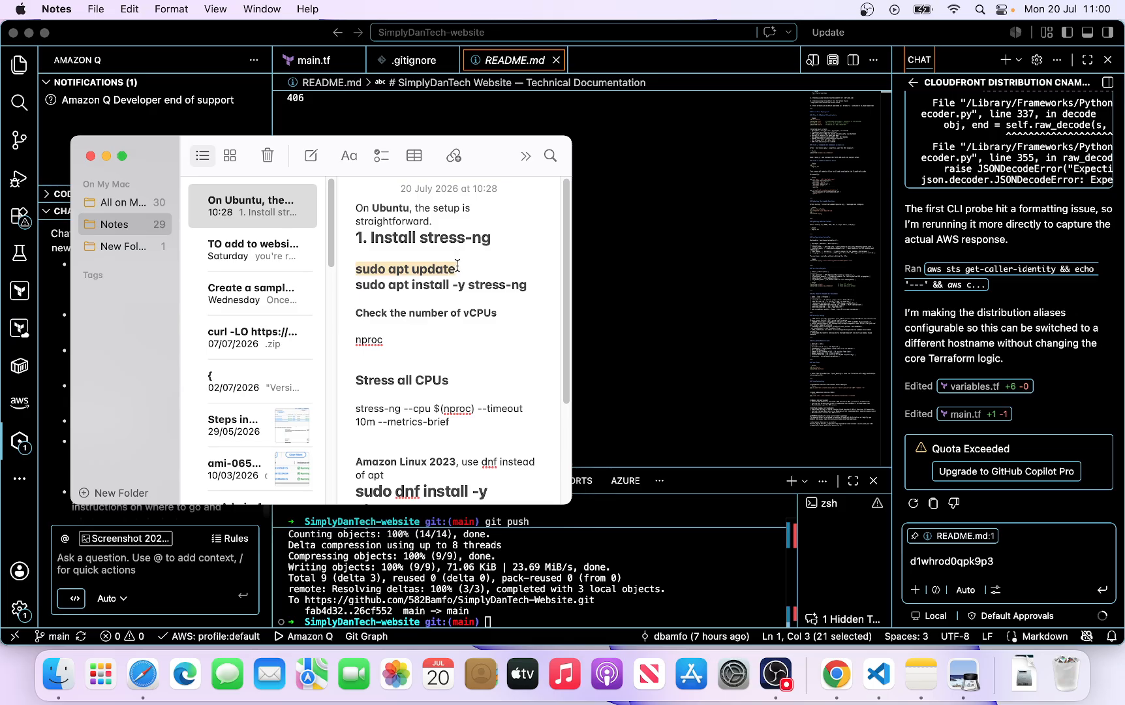
right_click(421, 268)
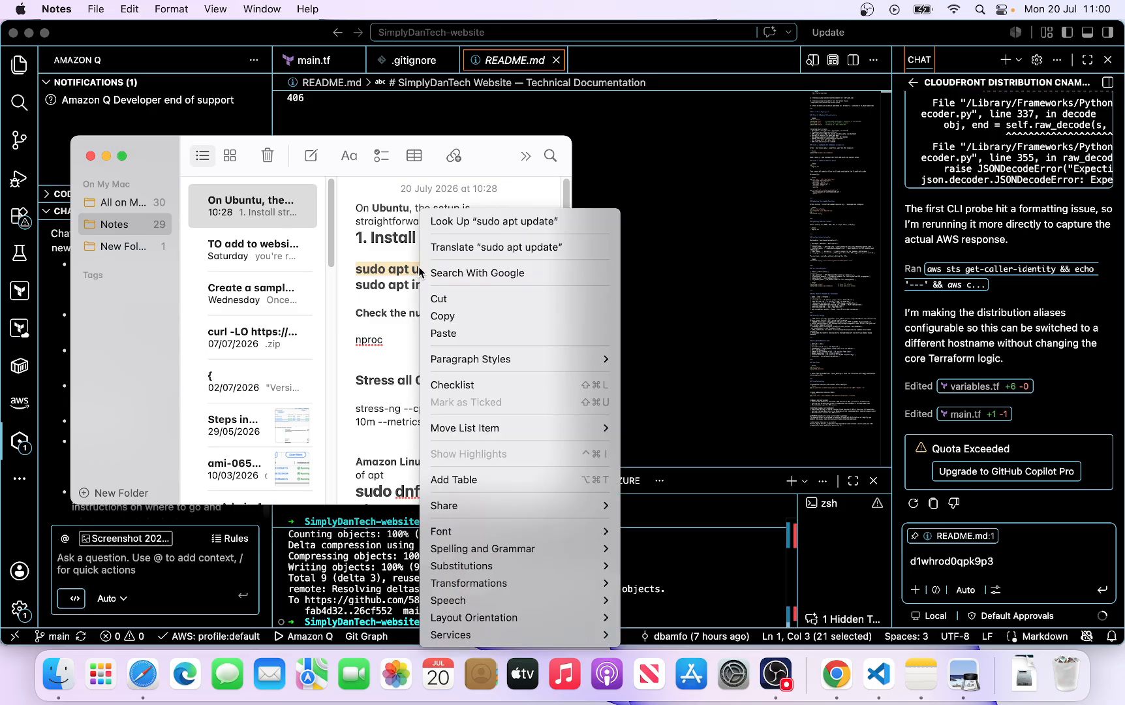
left_click(450, 316)
Return to the EC2 console in Safari, connect to the dantech instance through SSM Session Manager, and run sudo apt update
left_click(152, 687)
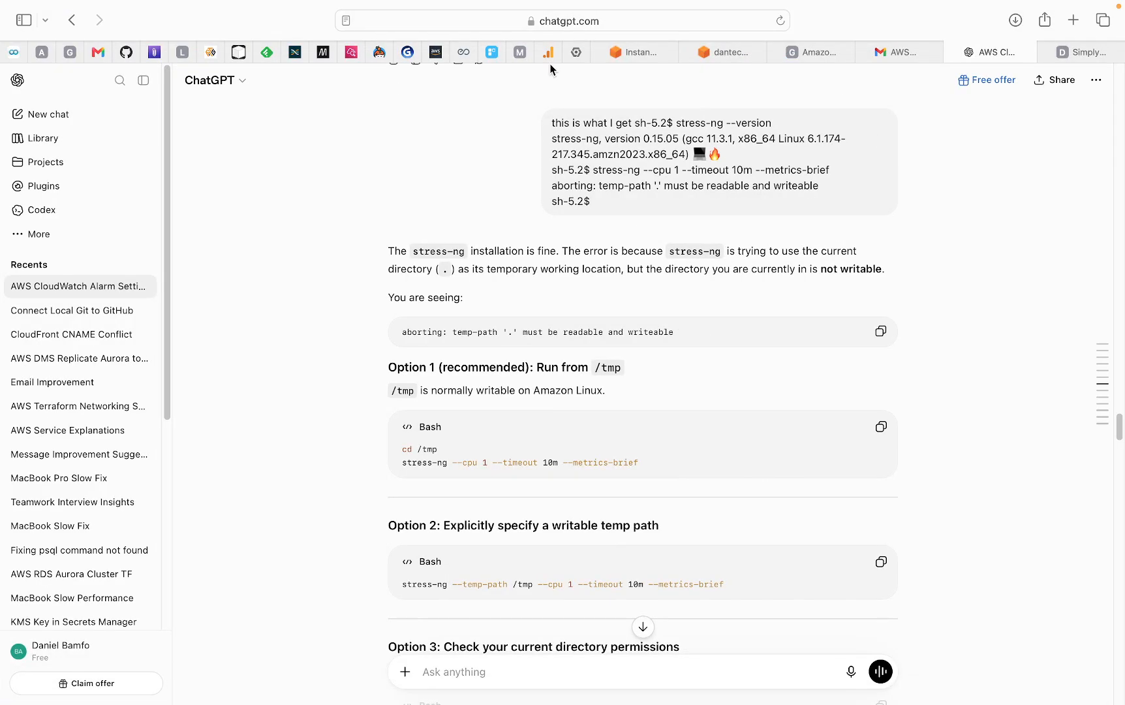
left_click(636, 52)
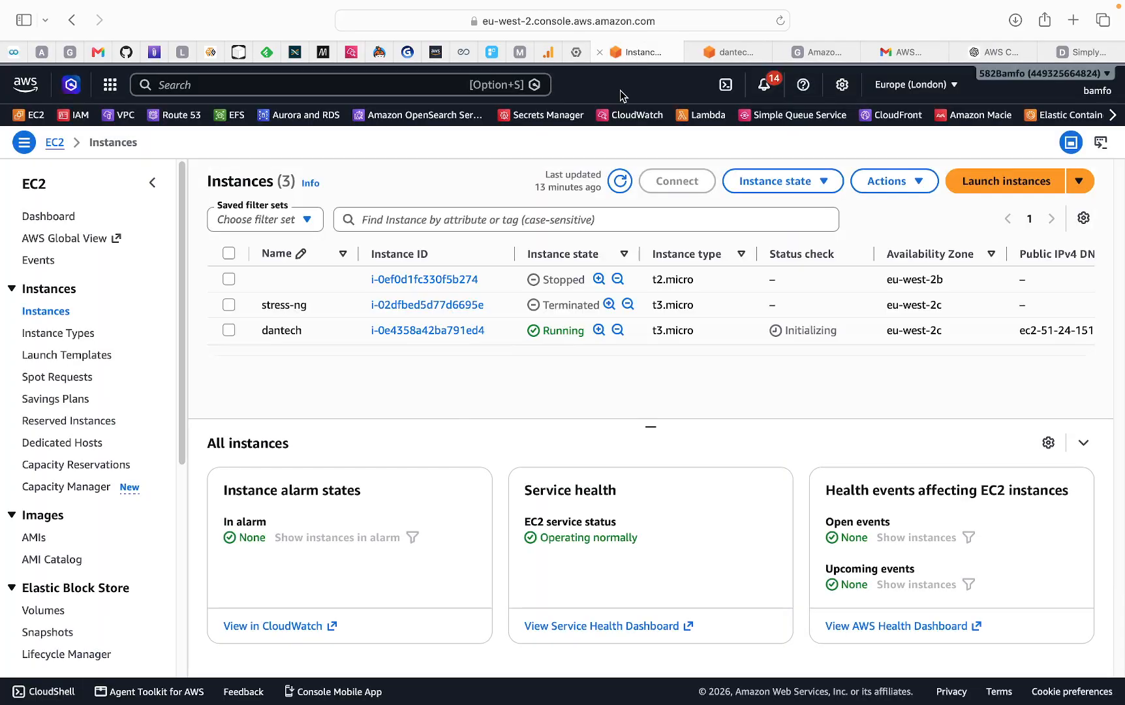
left_click(228, 331)
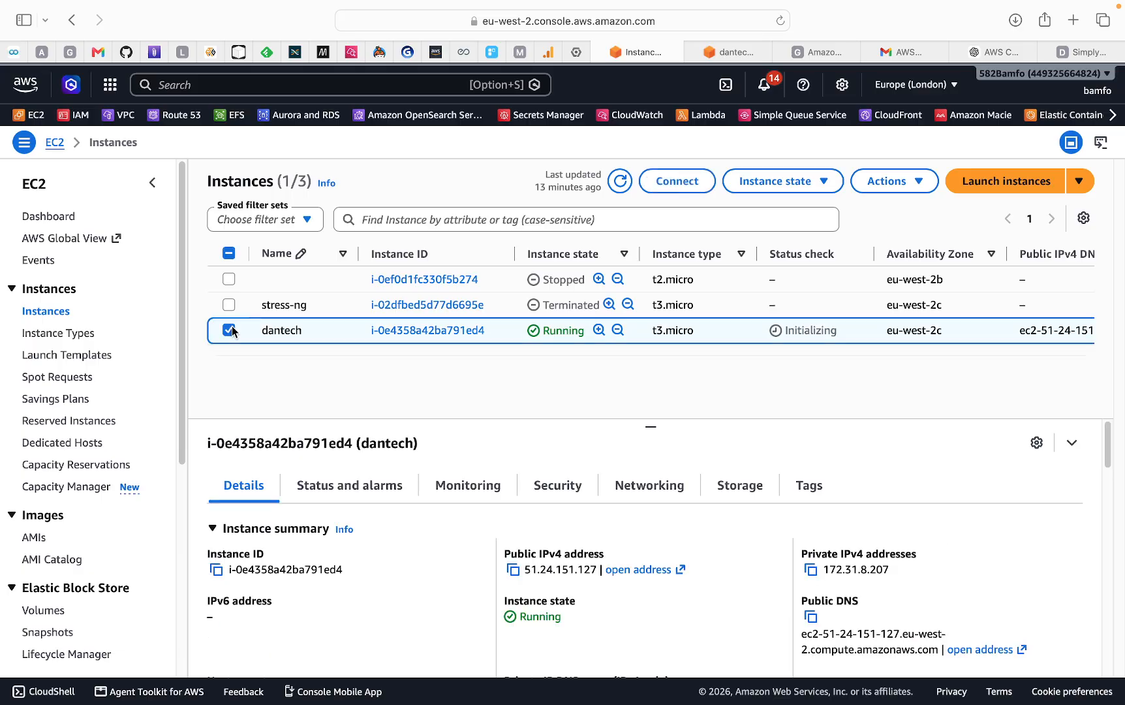
left_click(679, 182)
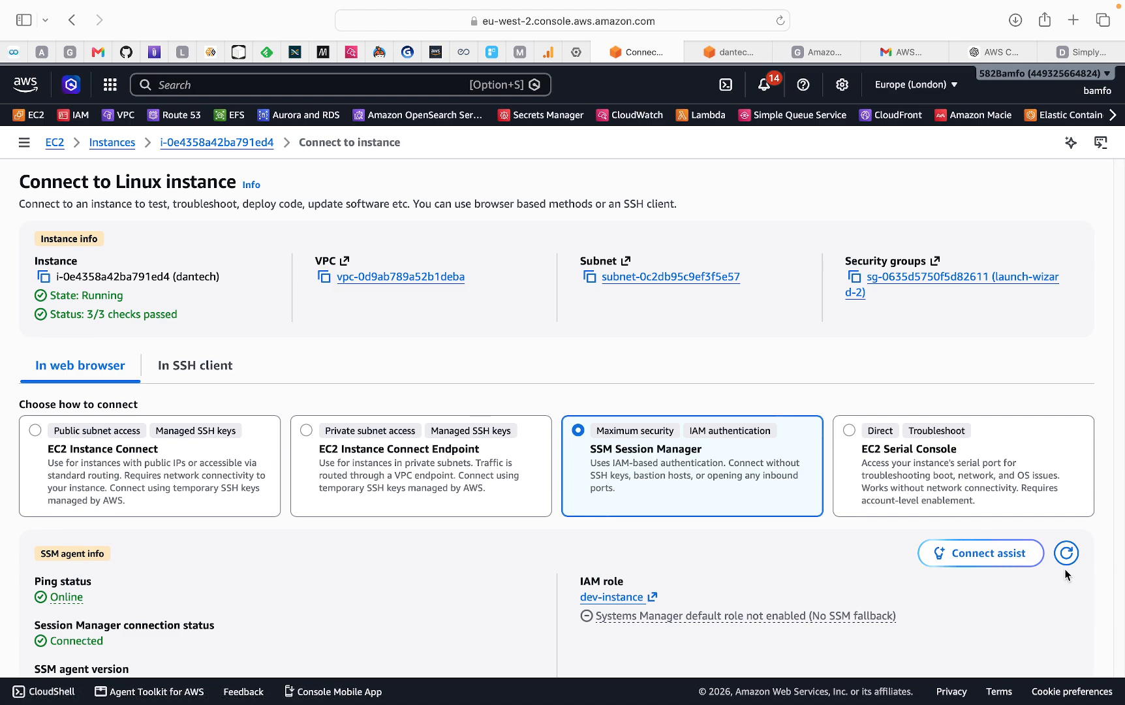
scroll(934, 587, "down", 3)
left_click(1052, 621)
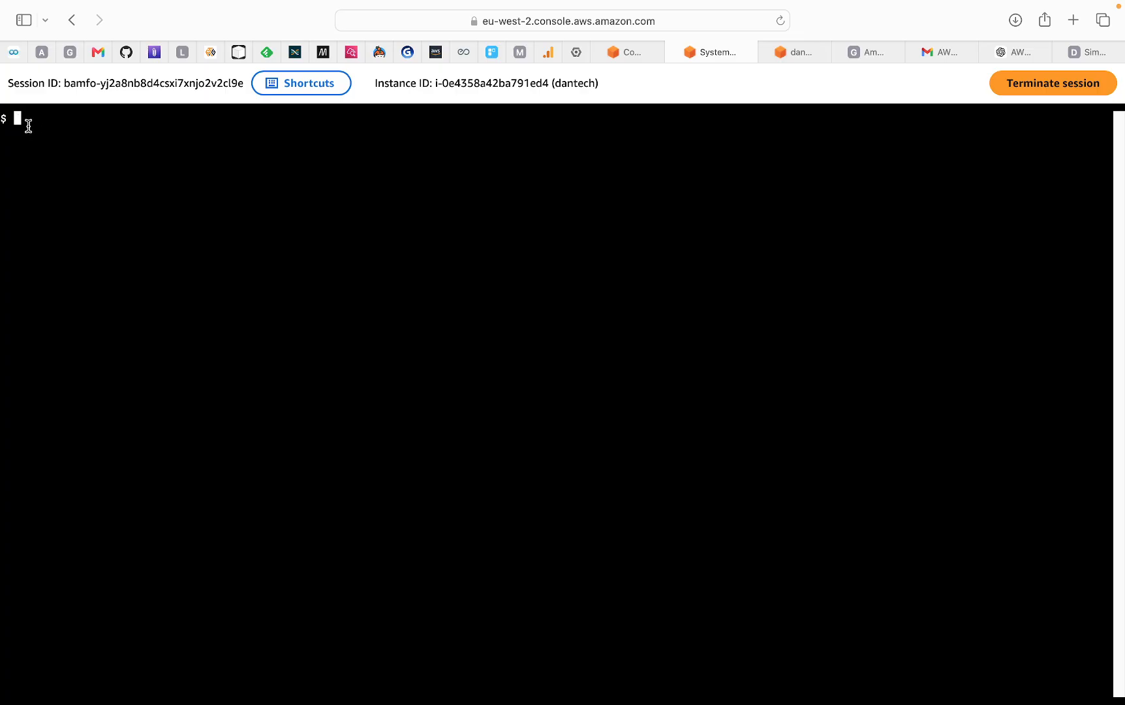
key("super+v")
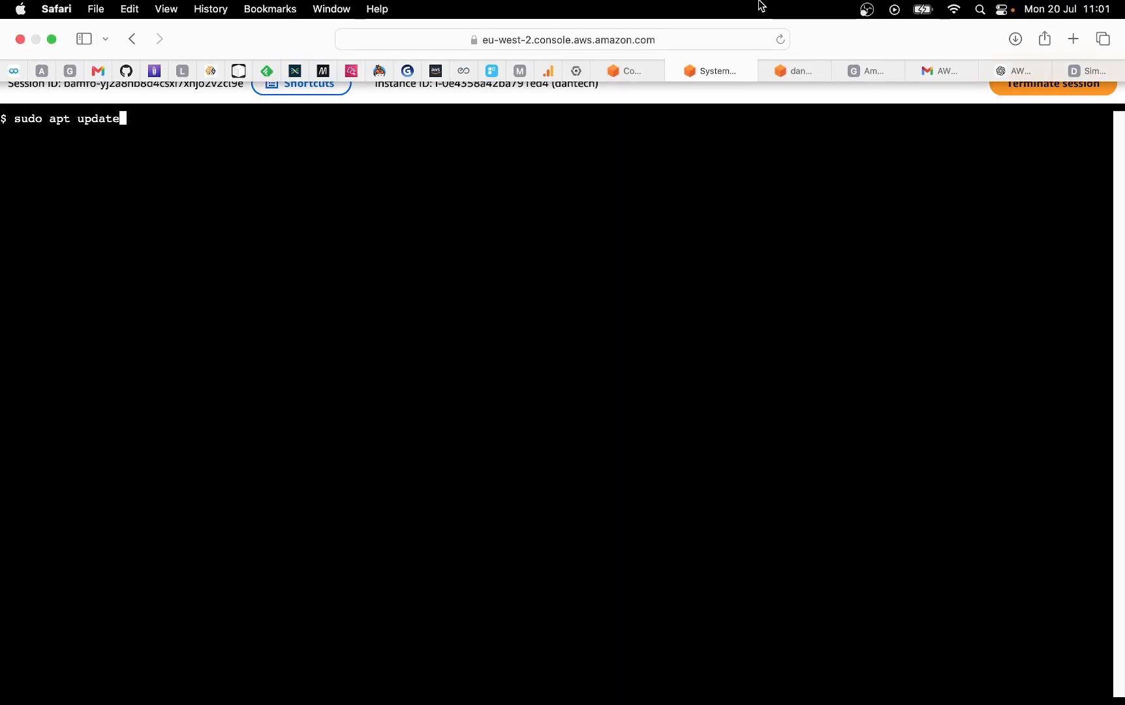
key("Return")
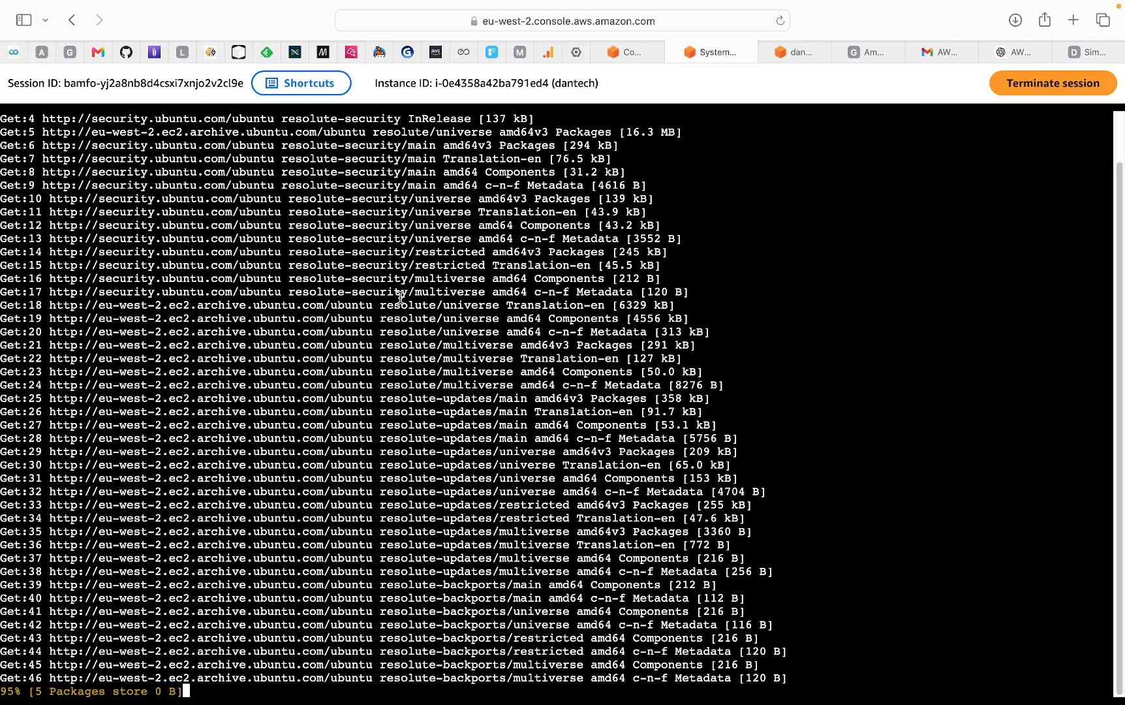
Copy sudo apt install -y stress-ng from the note in Notes and run it in the dantech instance's Safari session
mouse_move(655, 703)
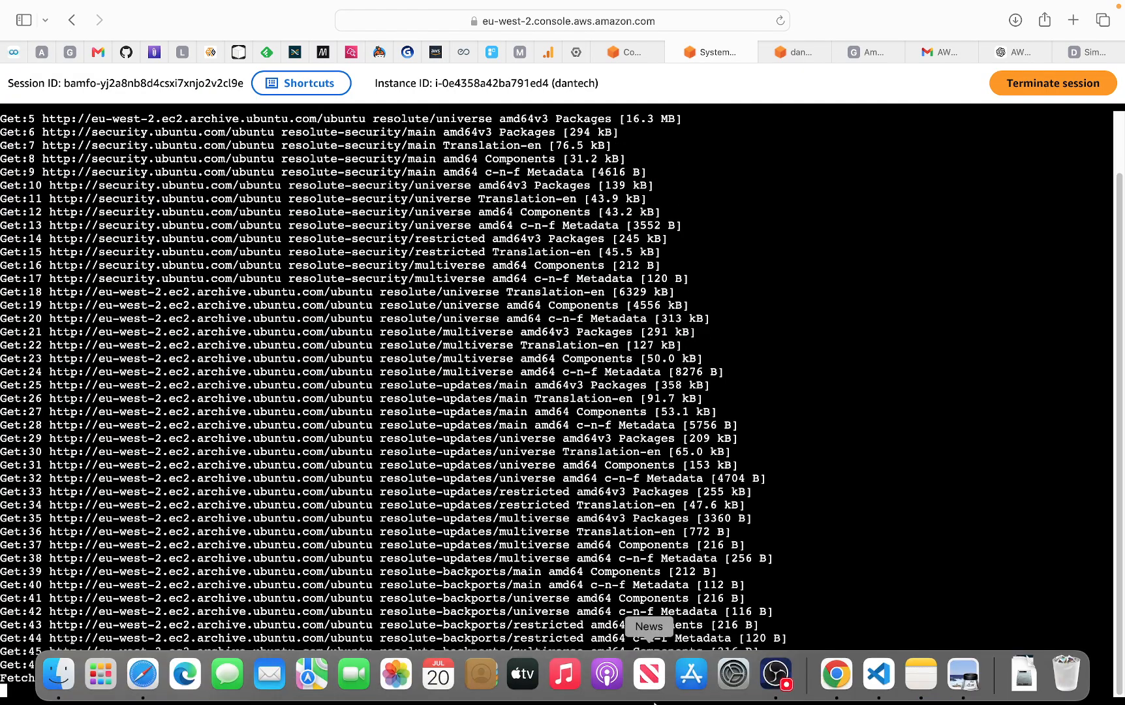
left_click(921, 674)
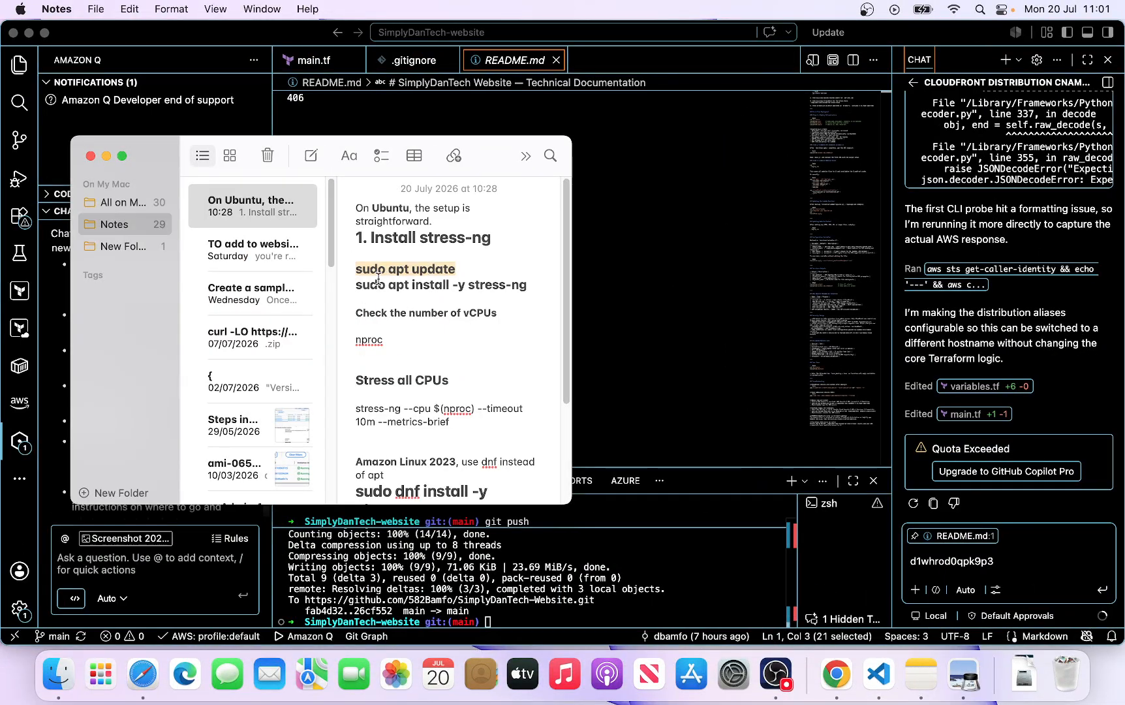
left_click_drag(354, 285, 527, 285)
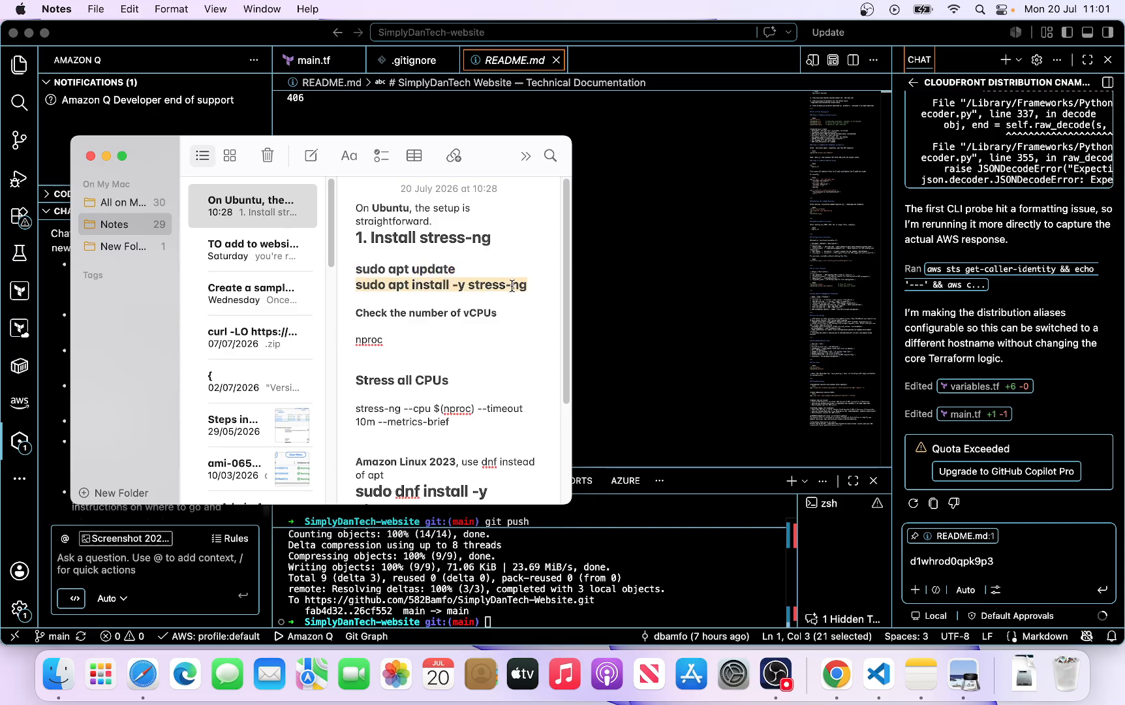
right_click(512, 285)
left_click(535, 316)
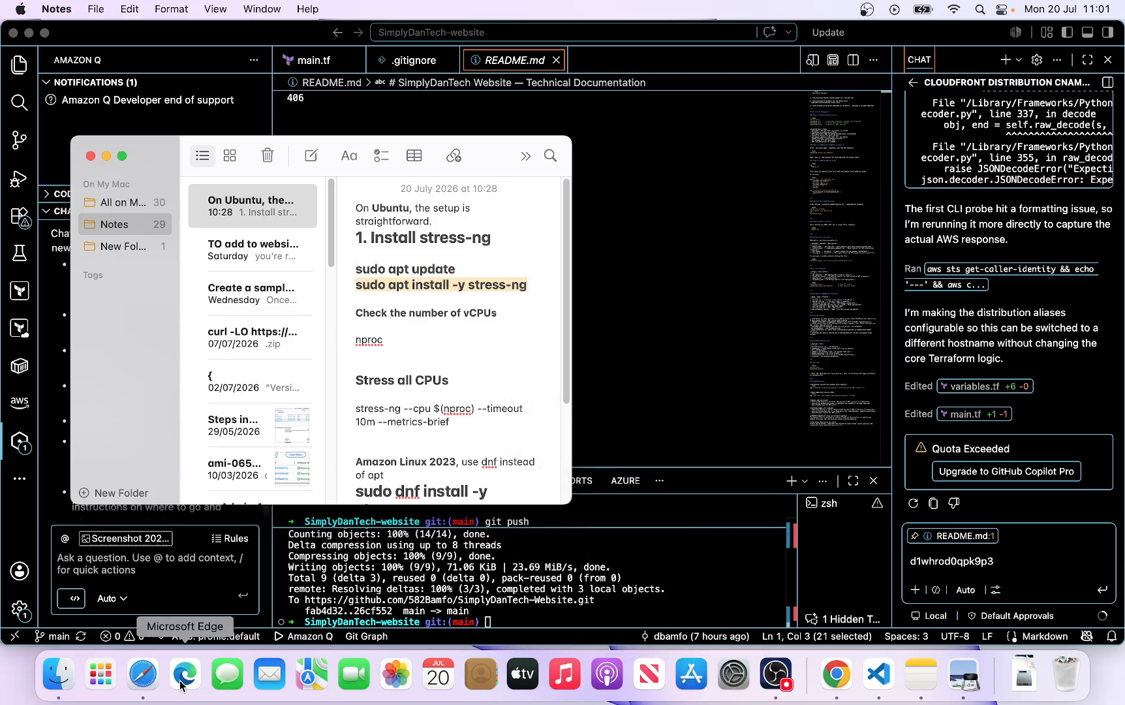
left_click(147, 680)
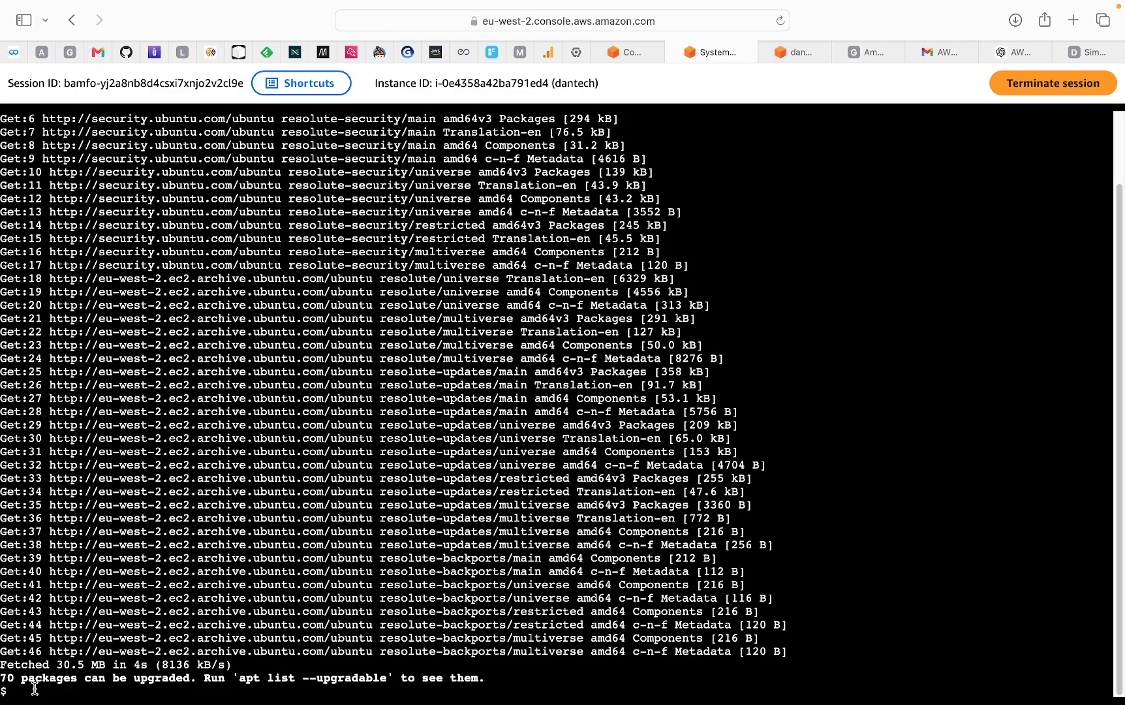
key("super+v")
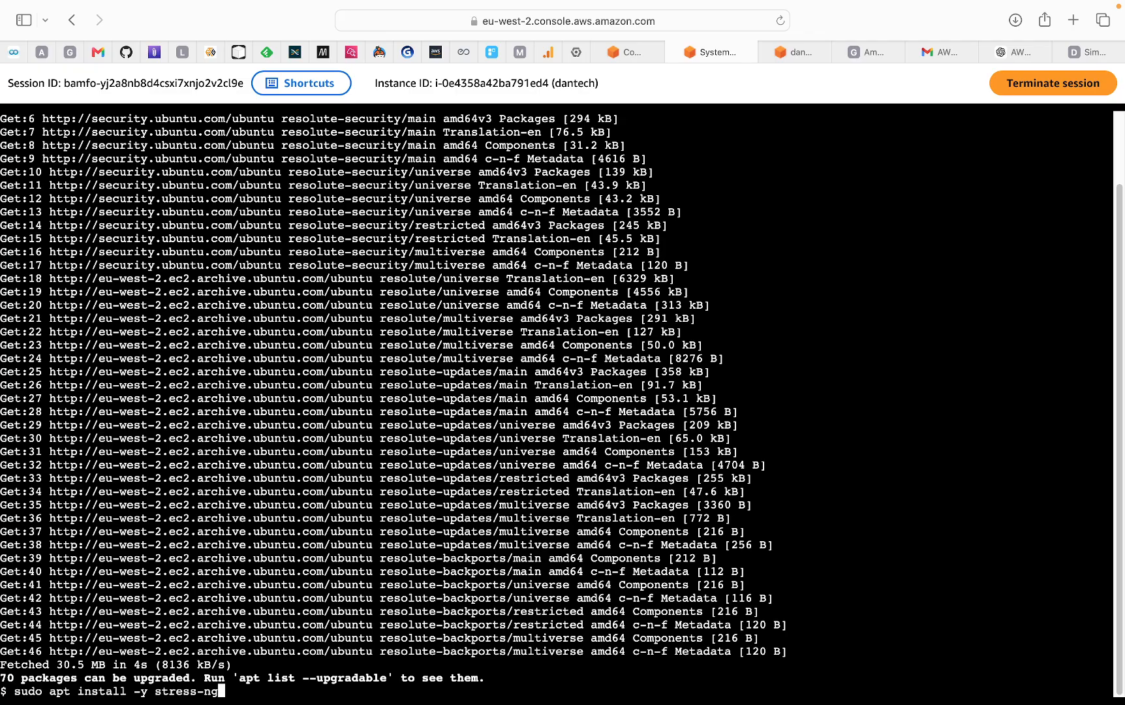
key("Return")
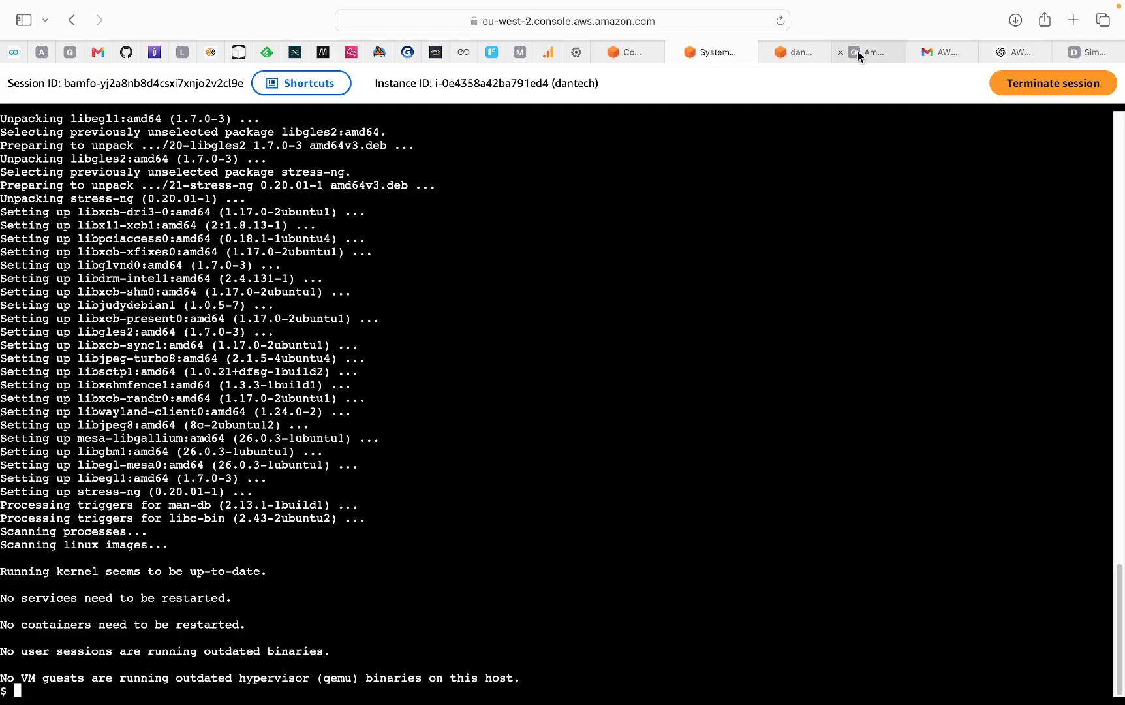
Copy nproc from the note in Notes and run it in the Safari session to check the instance's number of vCPUs
mouse_move(944, 703)
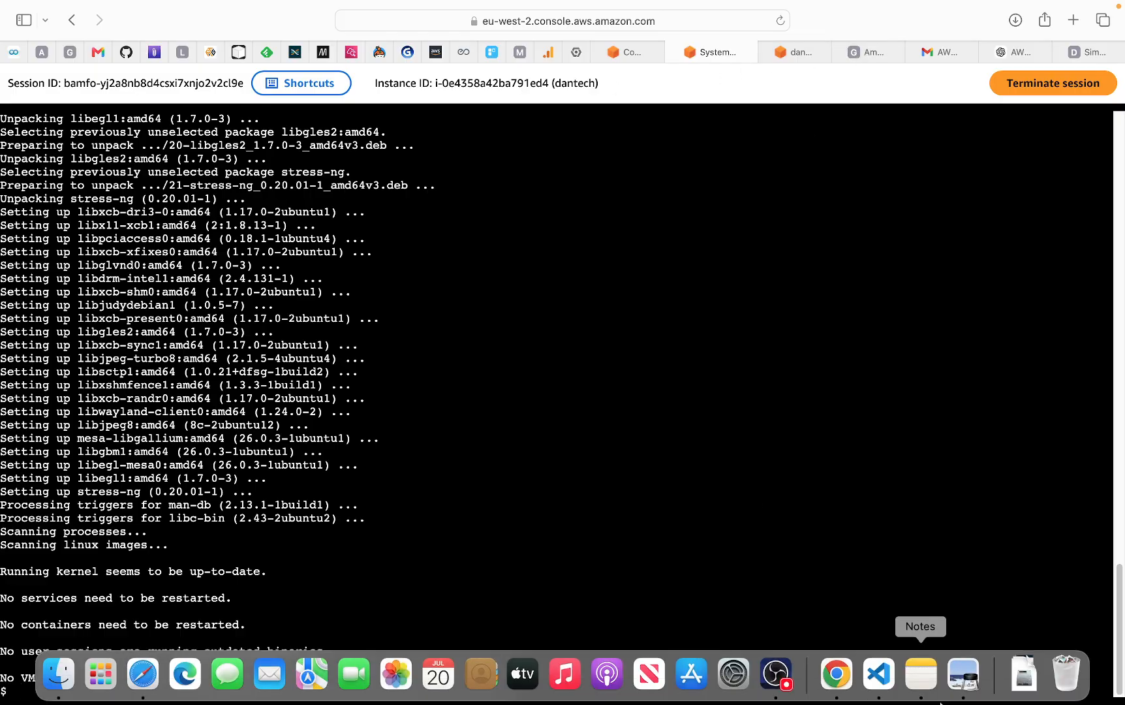
left_click(922, 673)
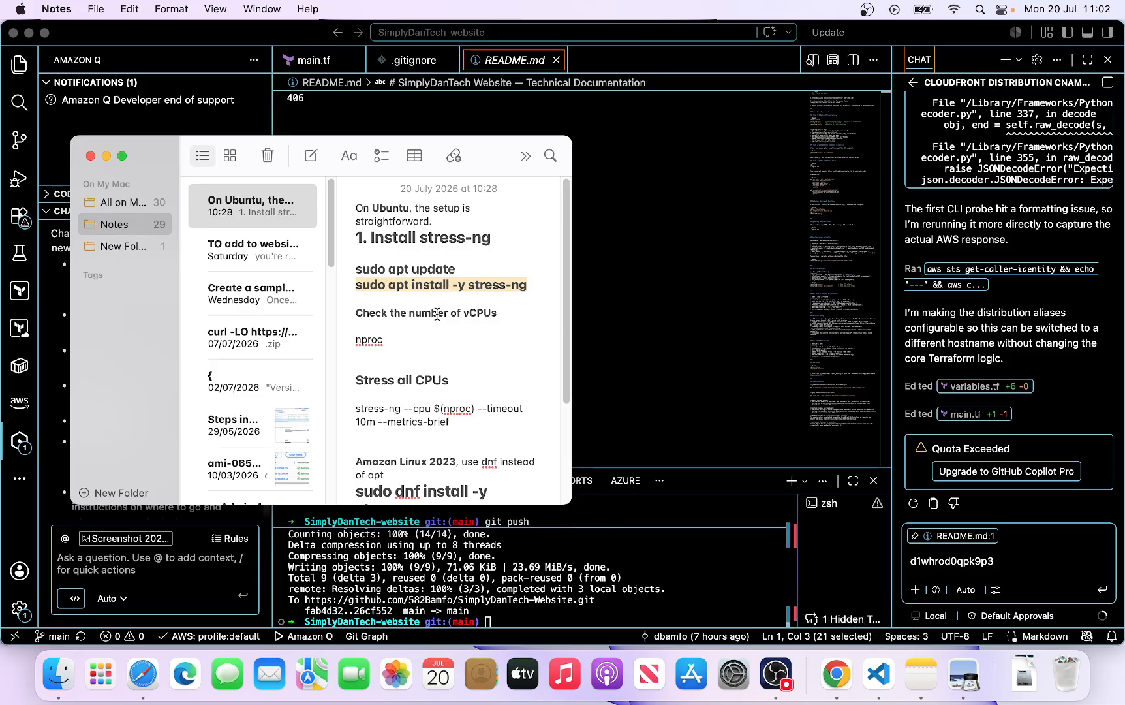
left_click_drag(353, 341, 383, 340)
right_click(378, 340)
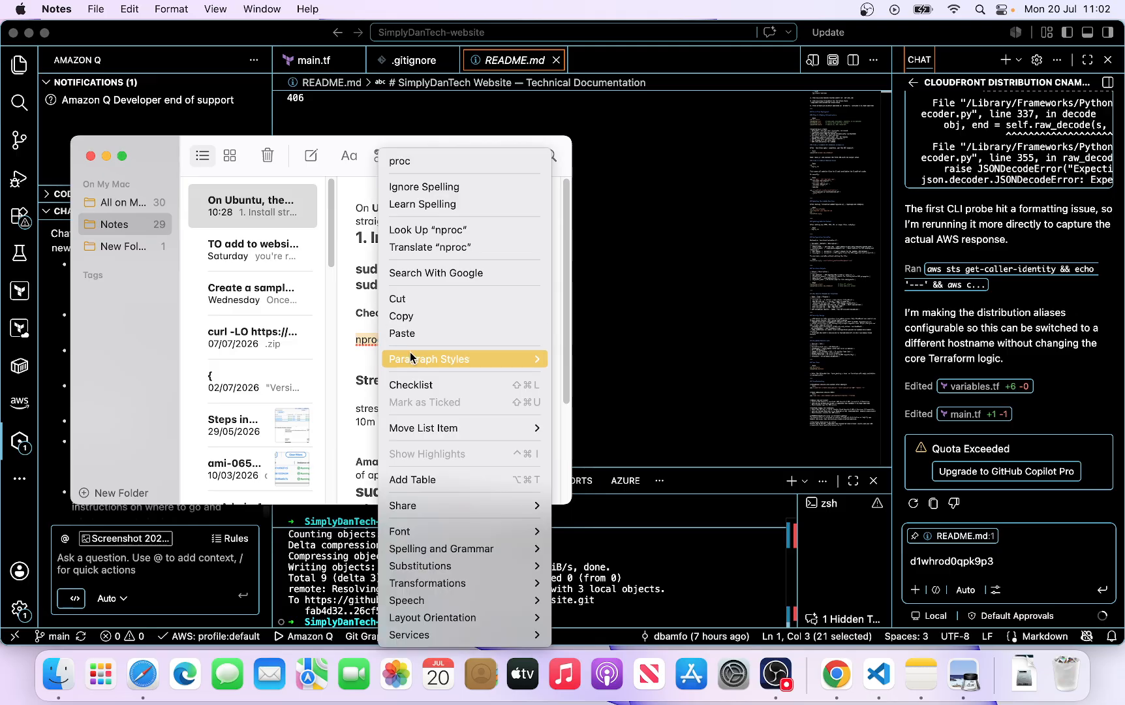
left_click(406, 318)
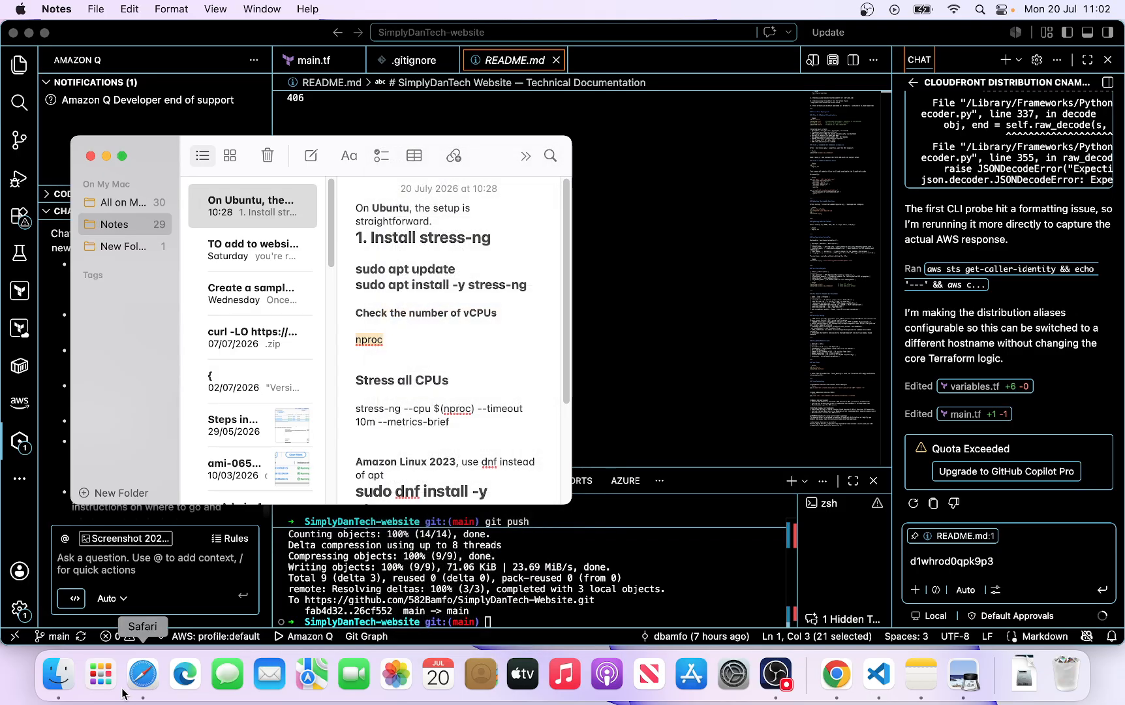
left_click(143, 681)
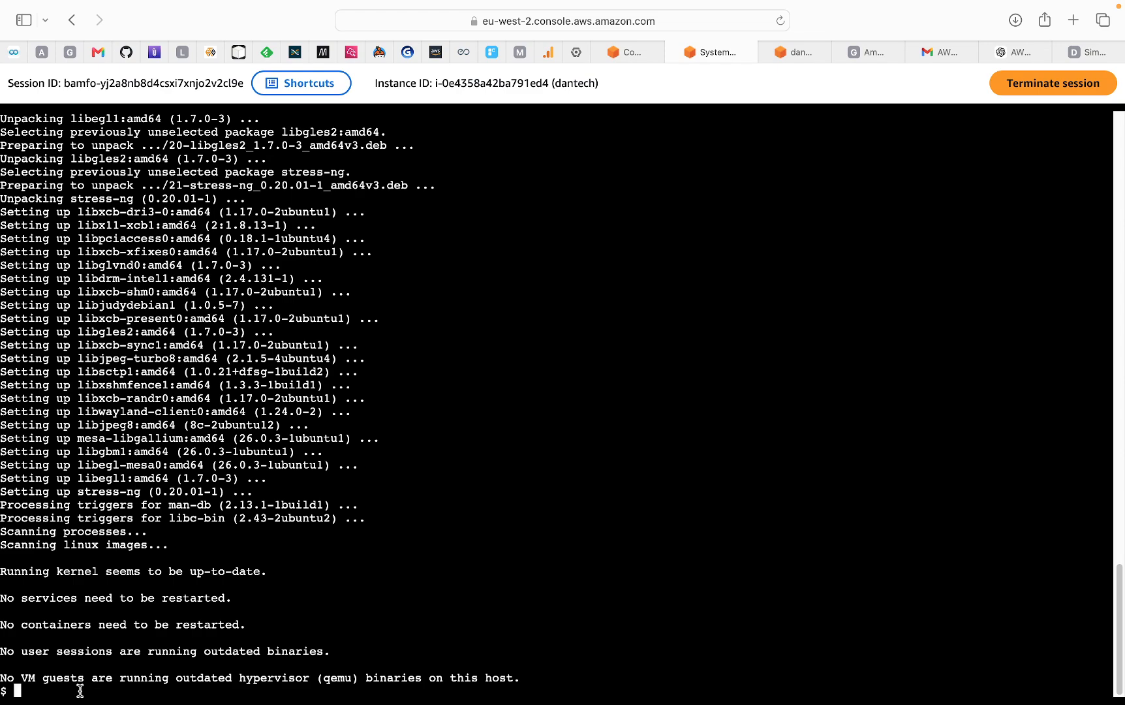
key("super+v")
key("Return")
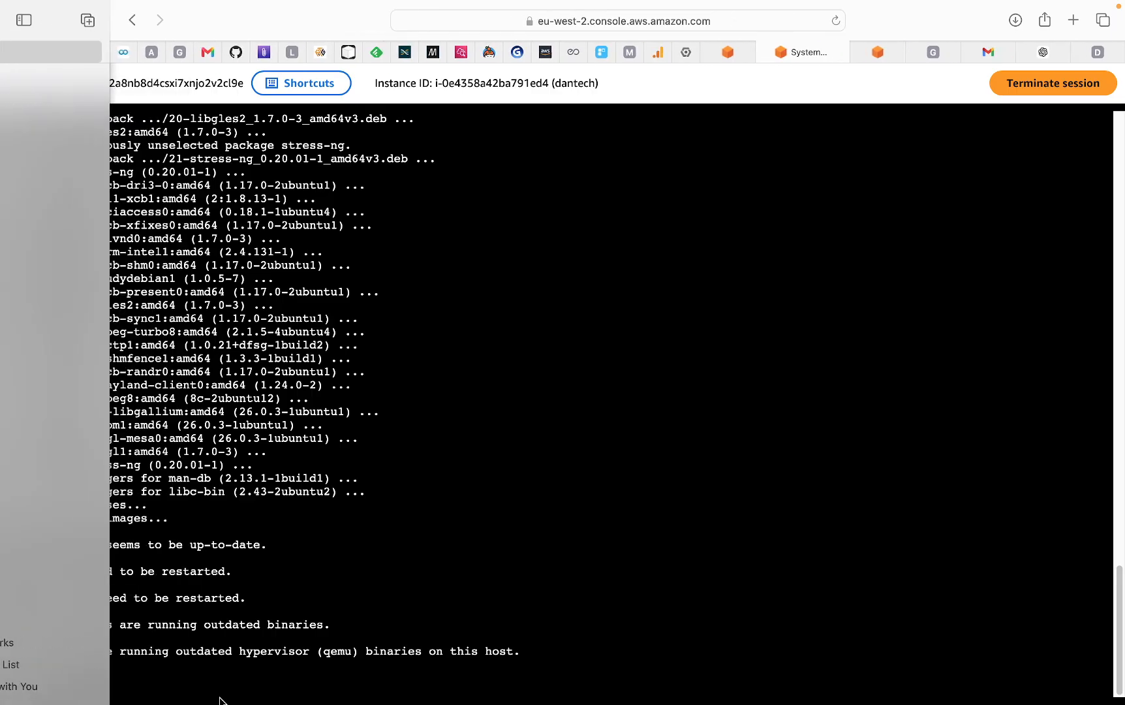
double_click(6, 677)
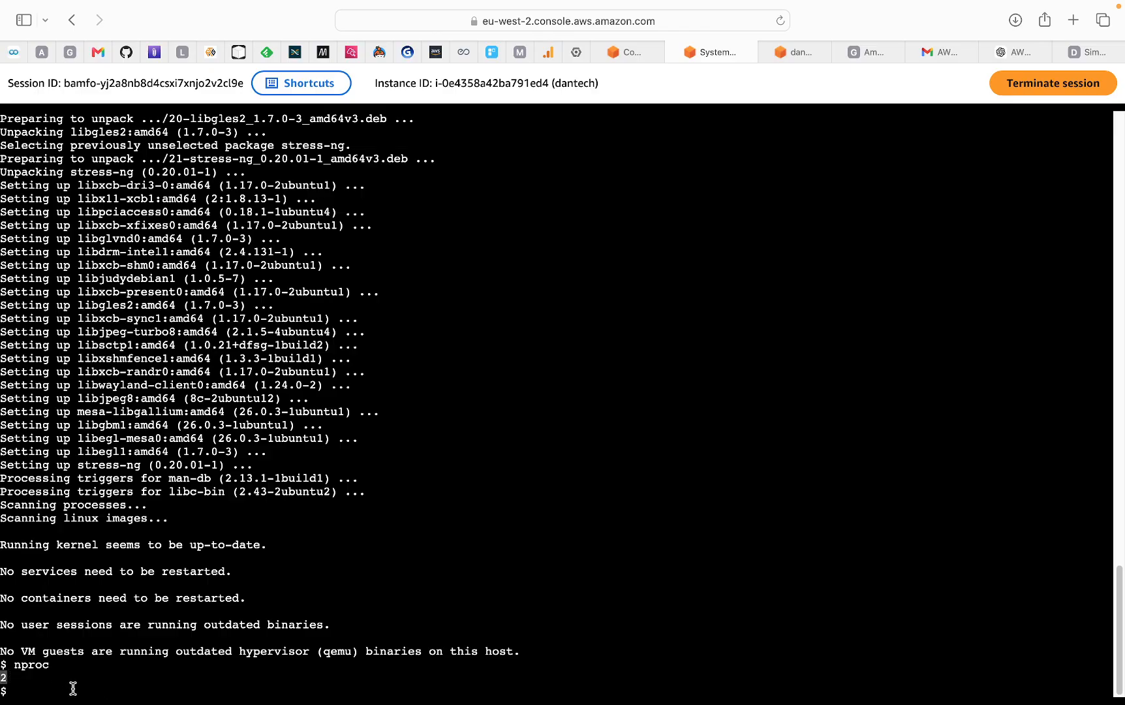
Switch to Notes and copy the stress-ng --cpu $(nproc) --timeout 10m --metrics-brief command from the stress-ng note
mouse_move(936, 703)
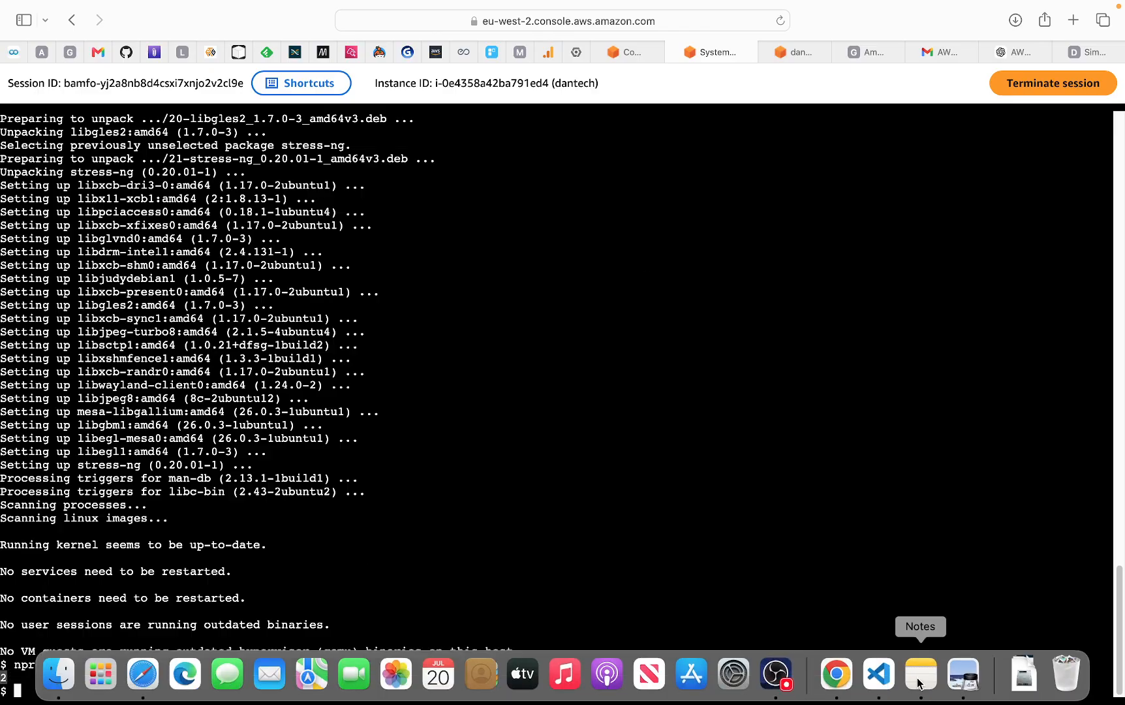
left_click(921, 674)
scroll(480, 359, "down", 3)
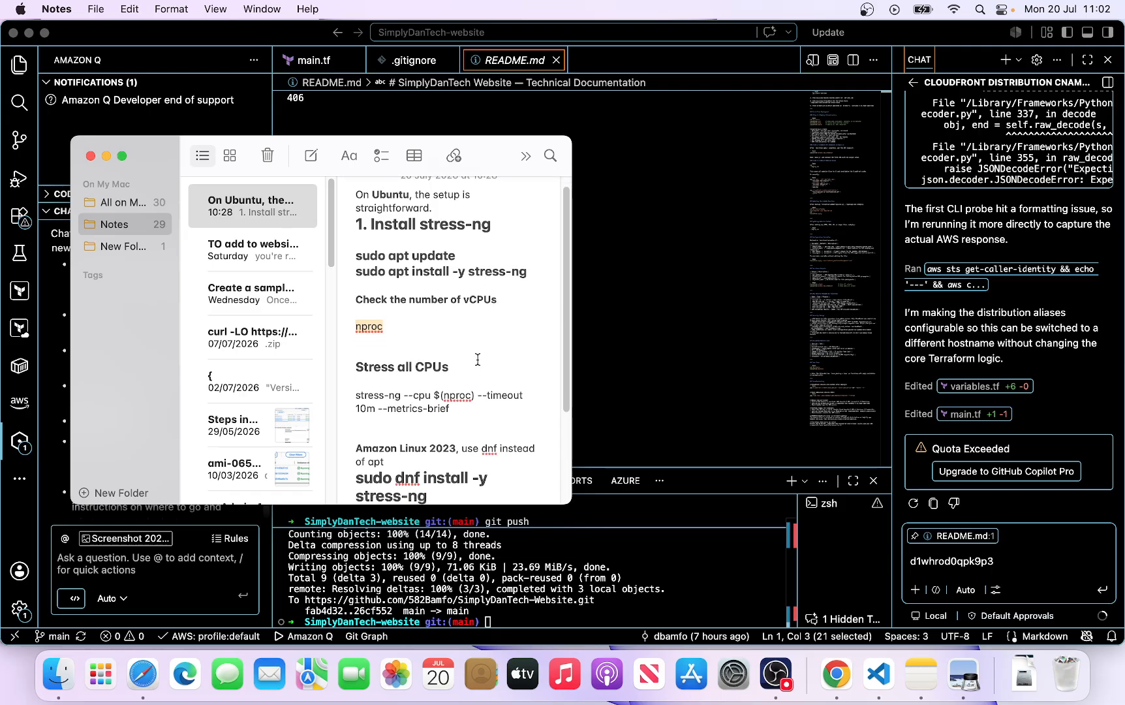
scroll(479, 354, "down", 3)
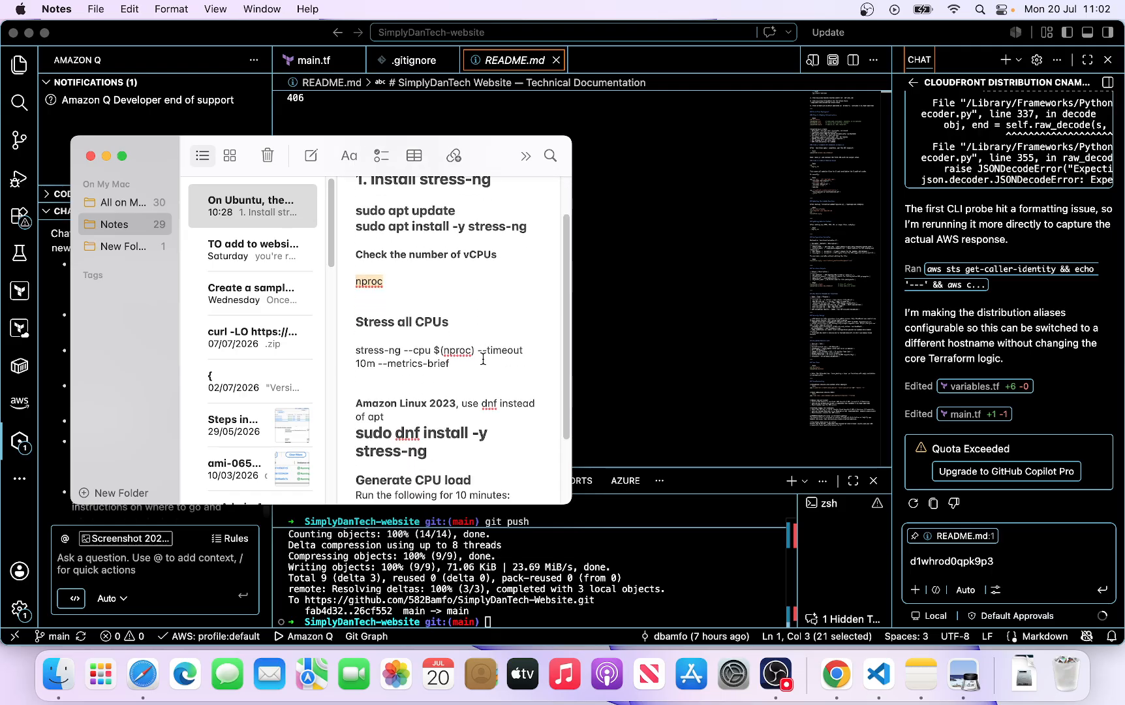
left_click_drag(434, 350, 474, 350)
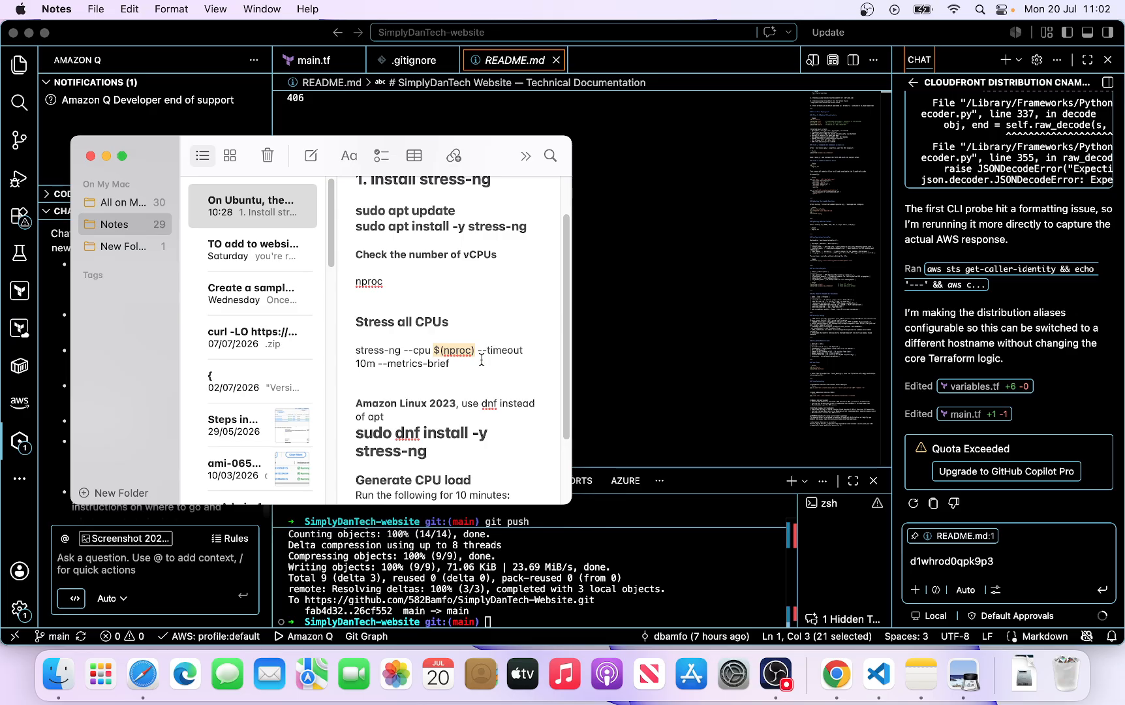
left_click_drag(364, 344, 433, 363)
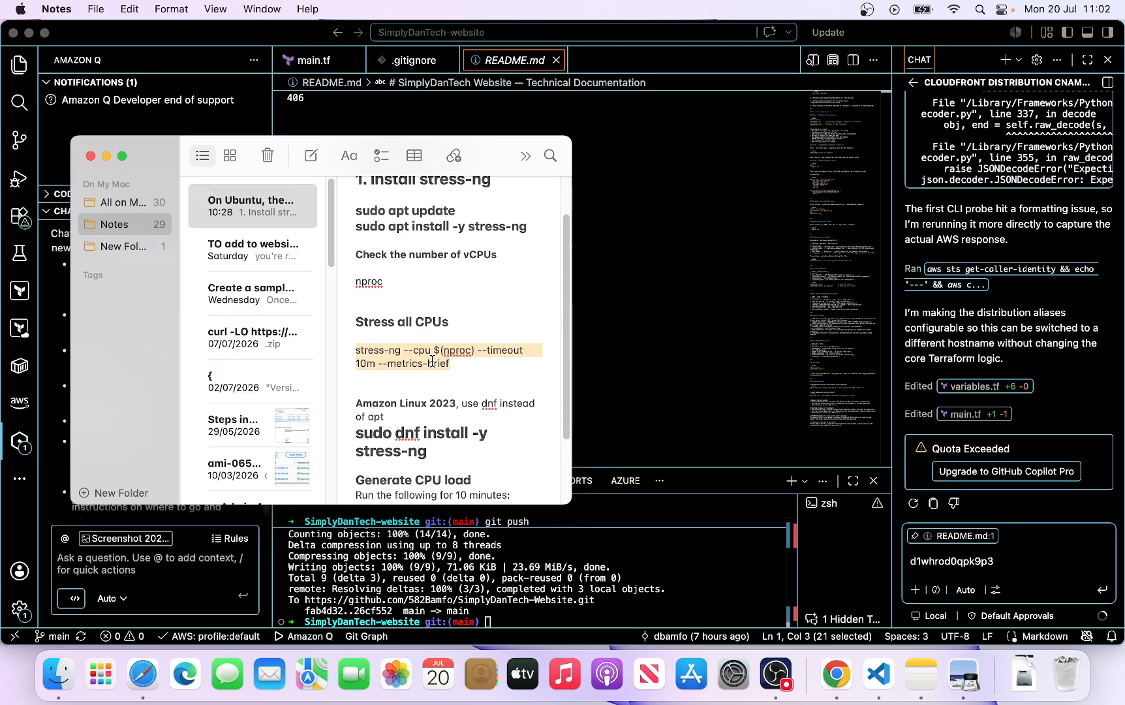
right_click(427, 361)
left_click(468, 317)
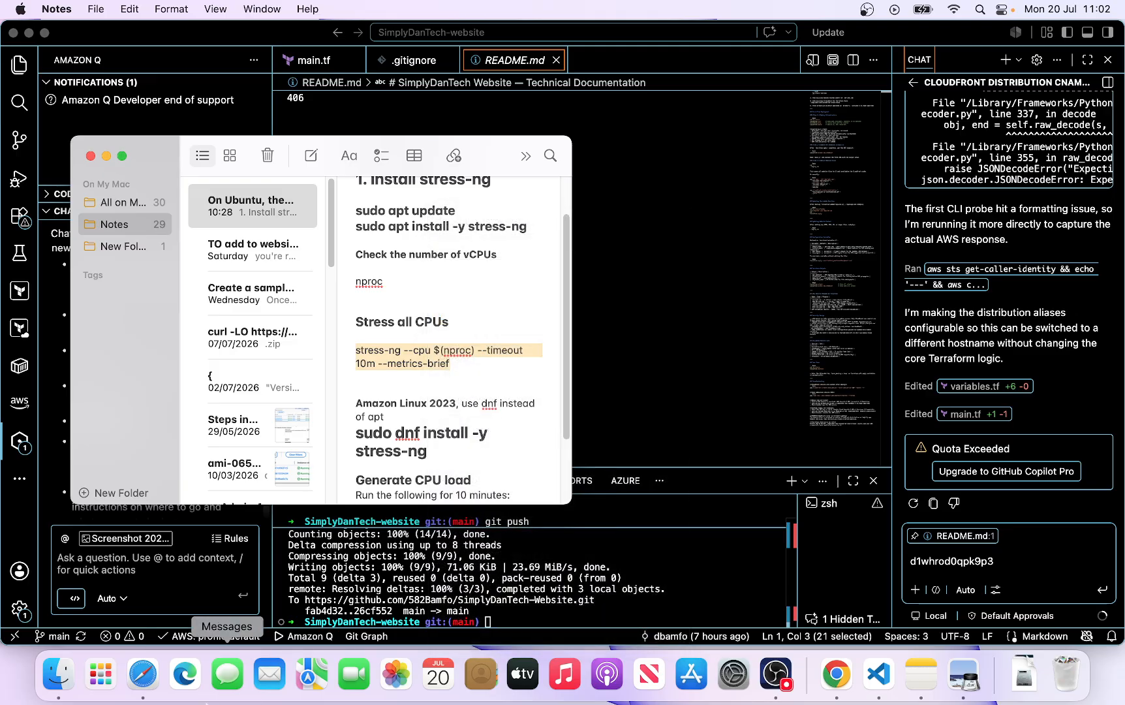
Return to the dantech instance's session in Safari and clear the terminal output
left_click(143, 675)
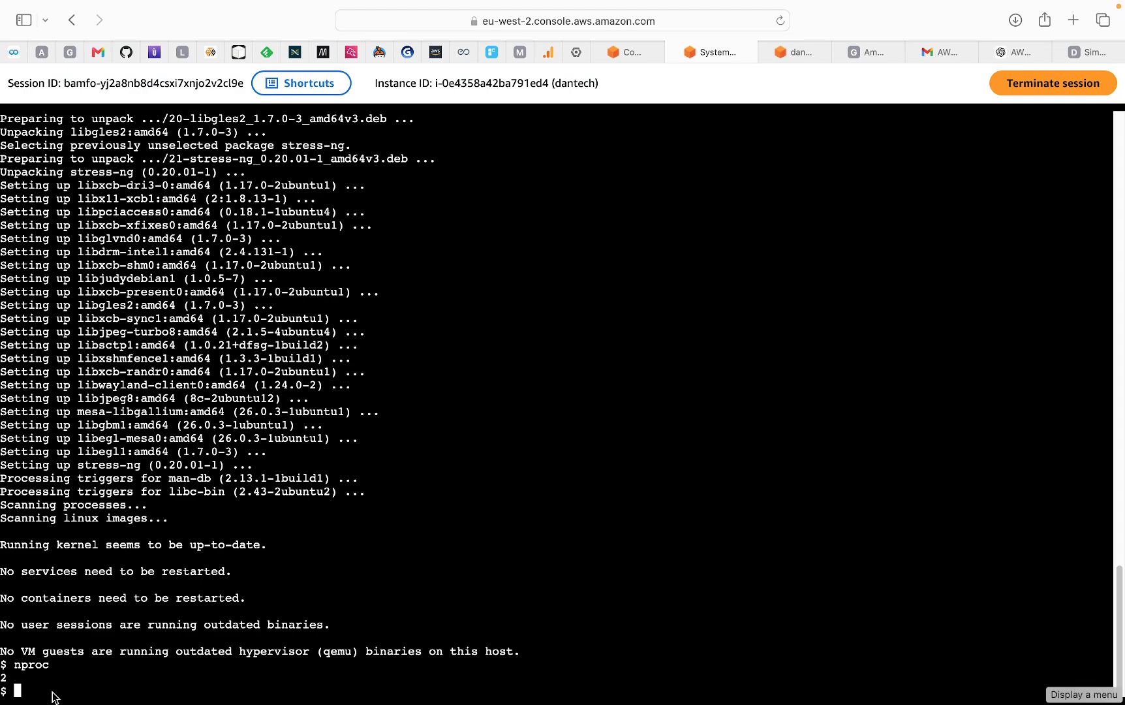
key("ctrl+l")
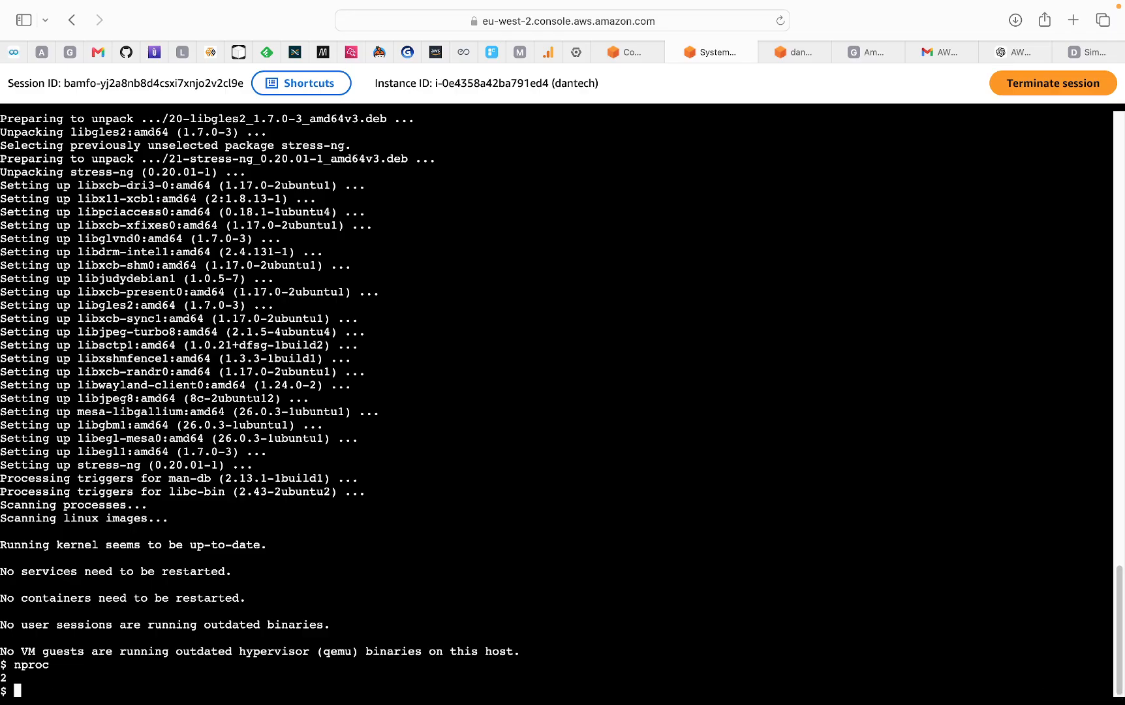
key("BackSpace")
type("clear")
key("Return")
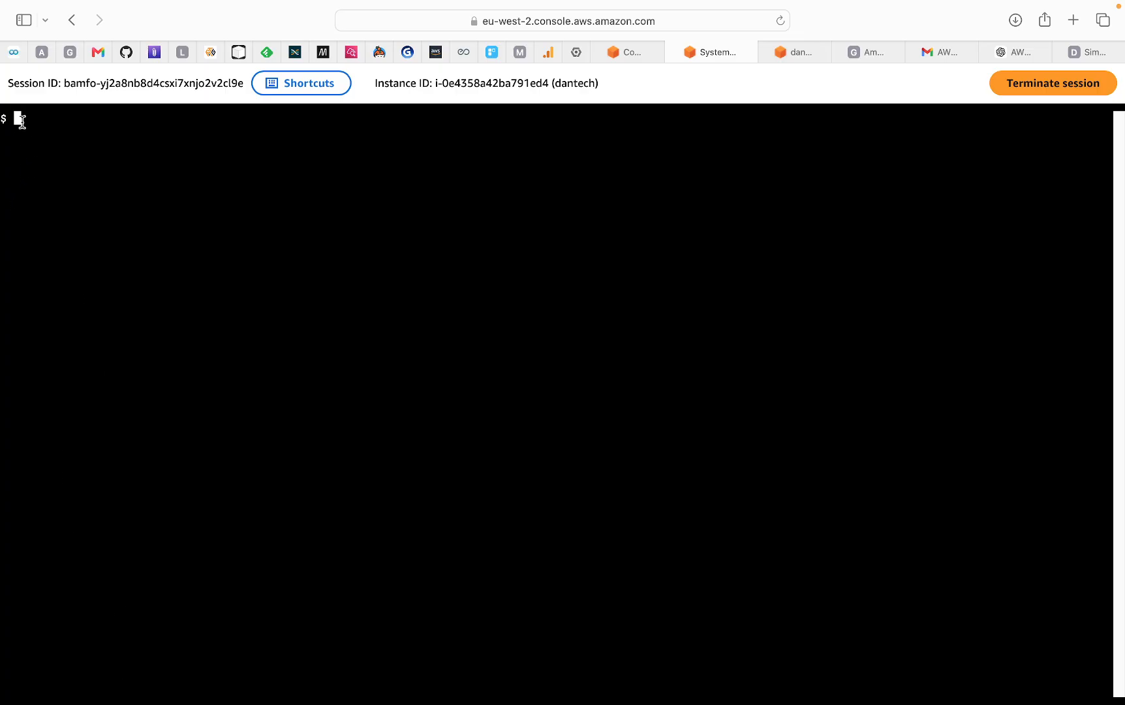
Try to run stress-ng --cpu $(nproc) --timeout 10m --metrics-brief from the session's current directory
key("super+v")
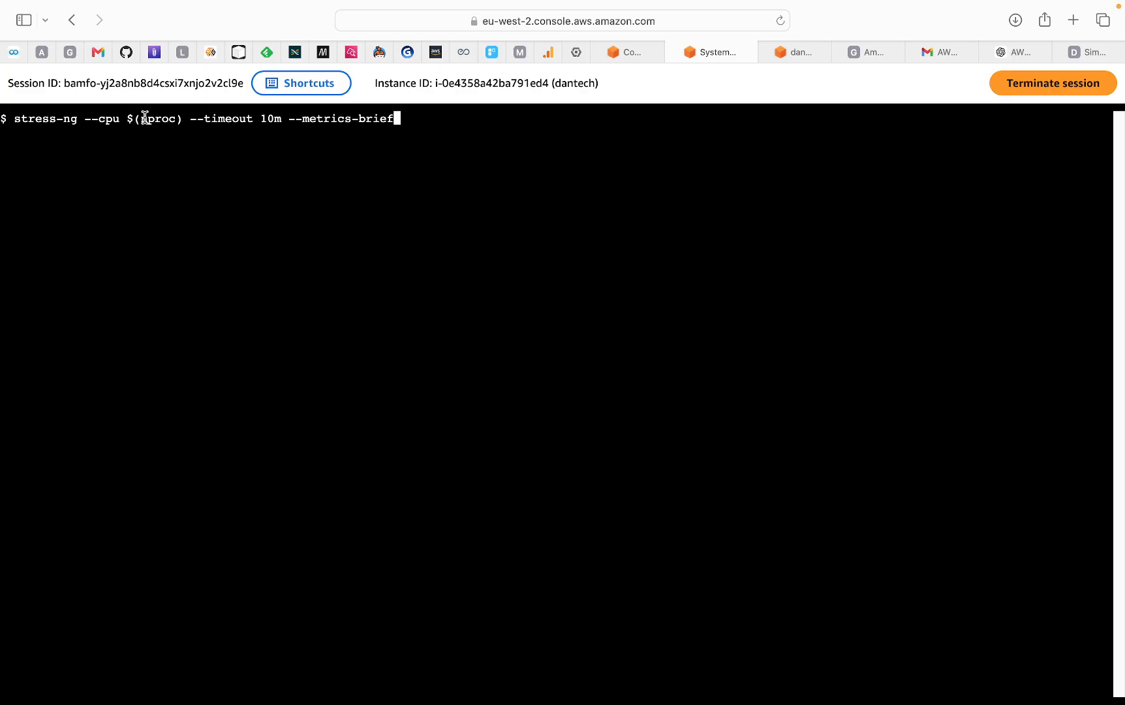
left_click_drag(125, 114, 180, 116)
left_click_drag(252, 118, 292, 122)
key("Return")
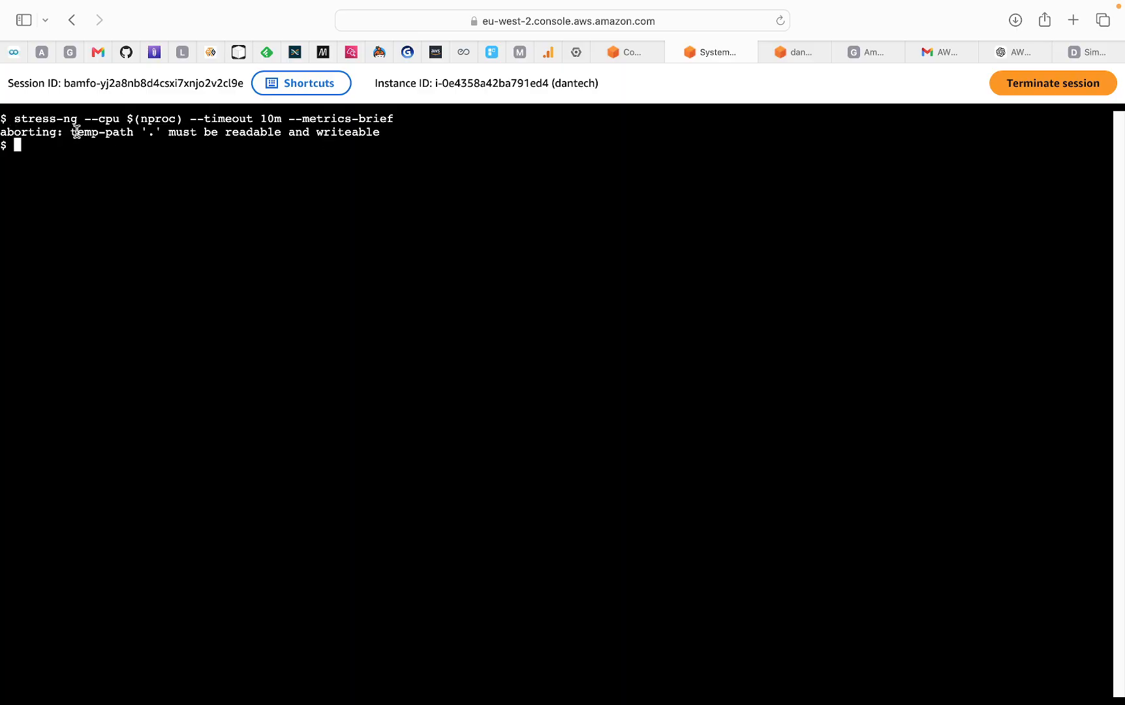
Check the temp-path message and change the session's working directory to /tmp
left_click_drag(67, 130, 92, 131)
left_click(33, 147)
type("cd /")
type("tmp")
key("Return")
Run stress-ng --cpu $(nproc) --timeout 10m --metrics-brief from /tmp and check the dispatched CPU count in its output
left_click_drag(13, 119, 400, 128)
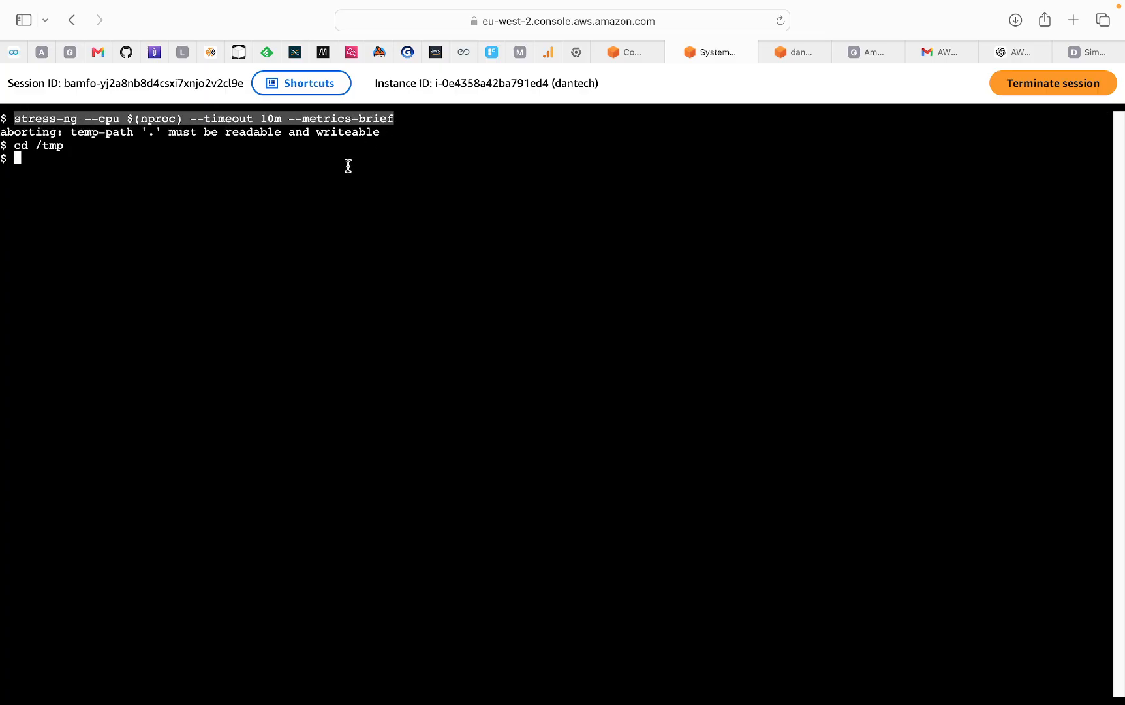
left_click(76, 185)
key("super+v")
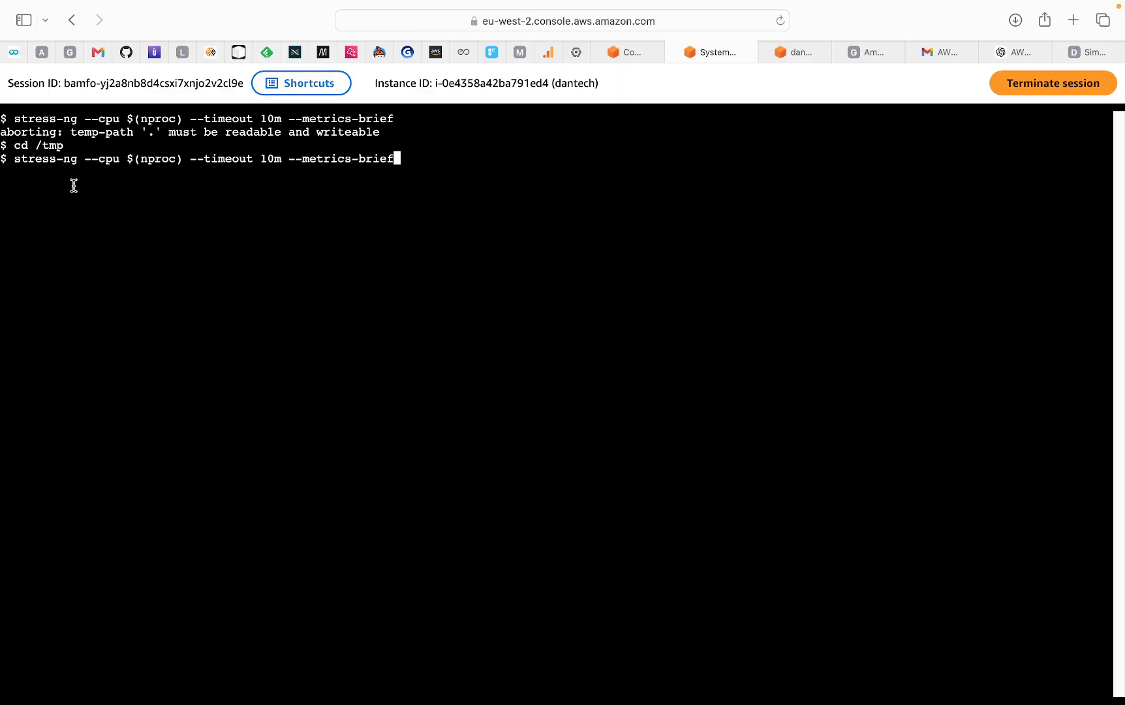
key("Return")
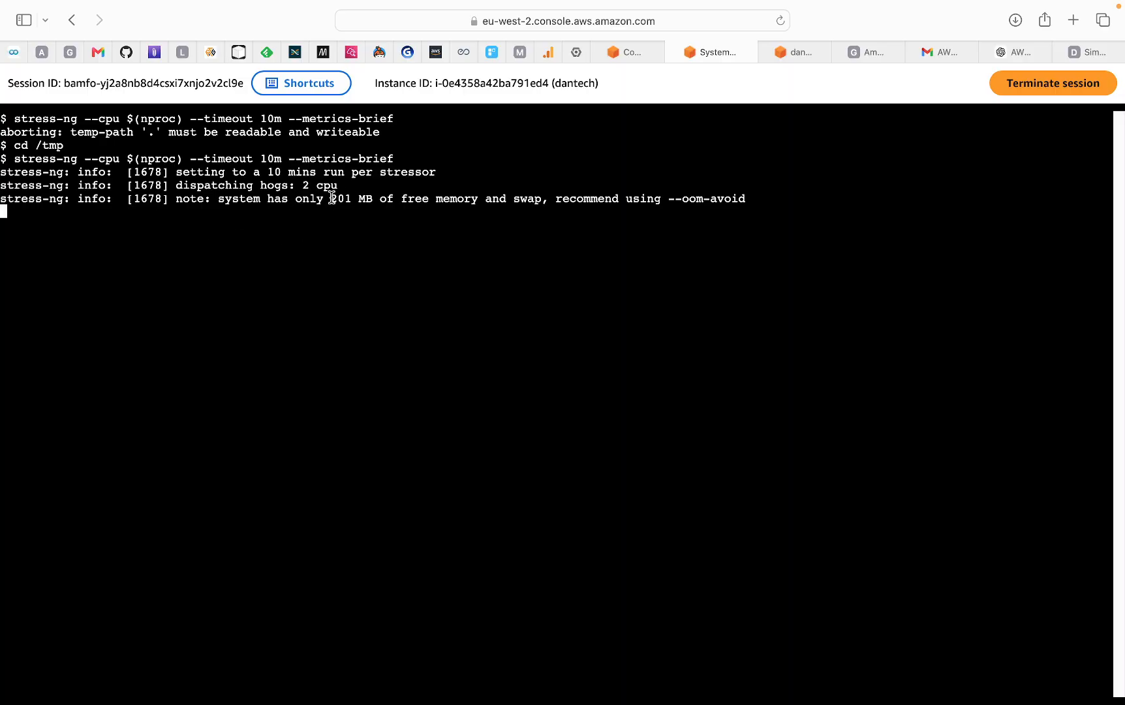
left_click_drag(296, 184, 338, 184)
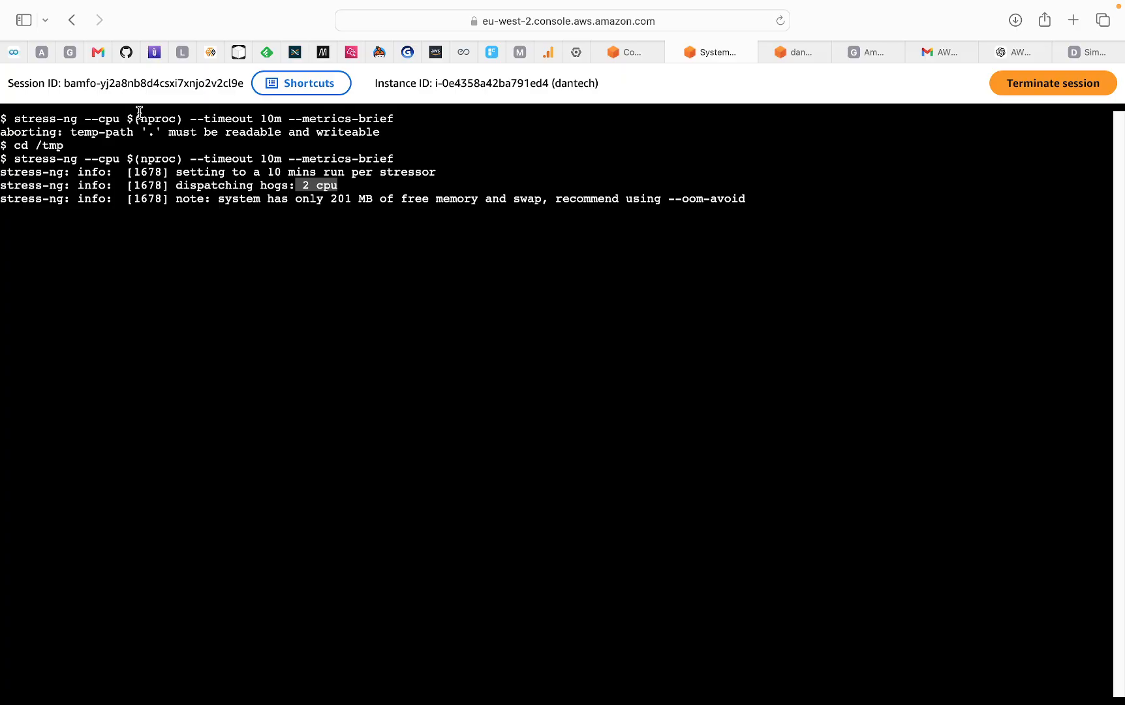
left_click_drag(126, 118, 184, 119)
left_click_drag(302, 185, 319, 185)
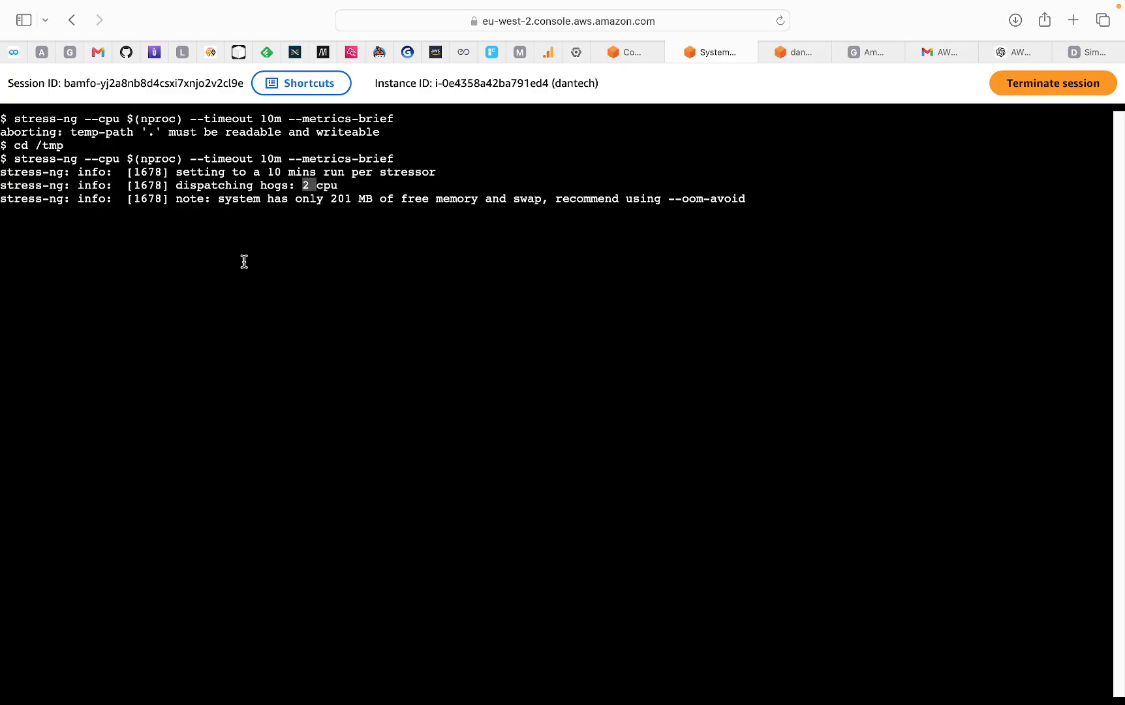
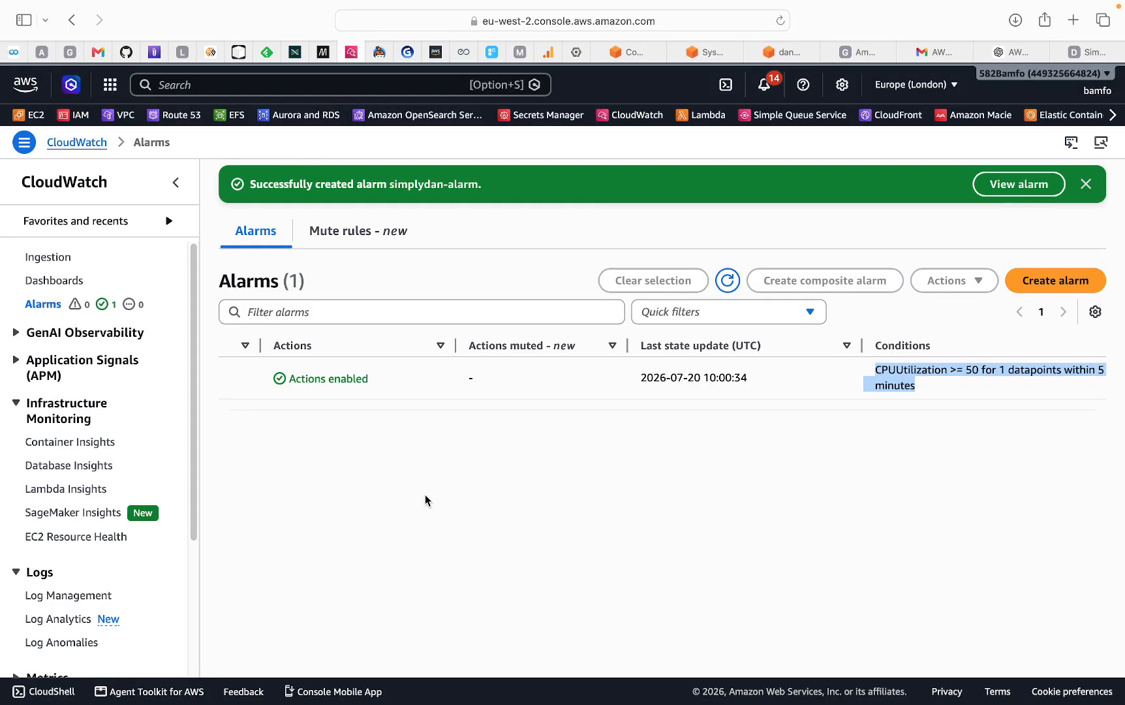
In the CloudWatch console, create a custom dashboard named cpu-dasboard
left_click(57, 285)
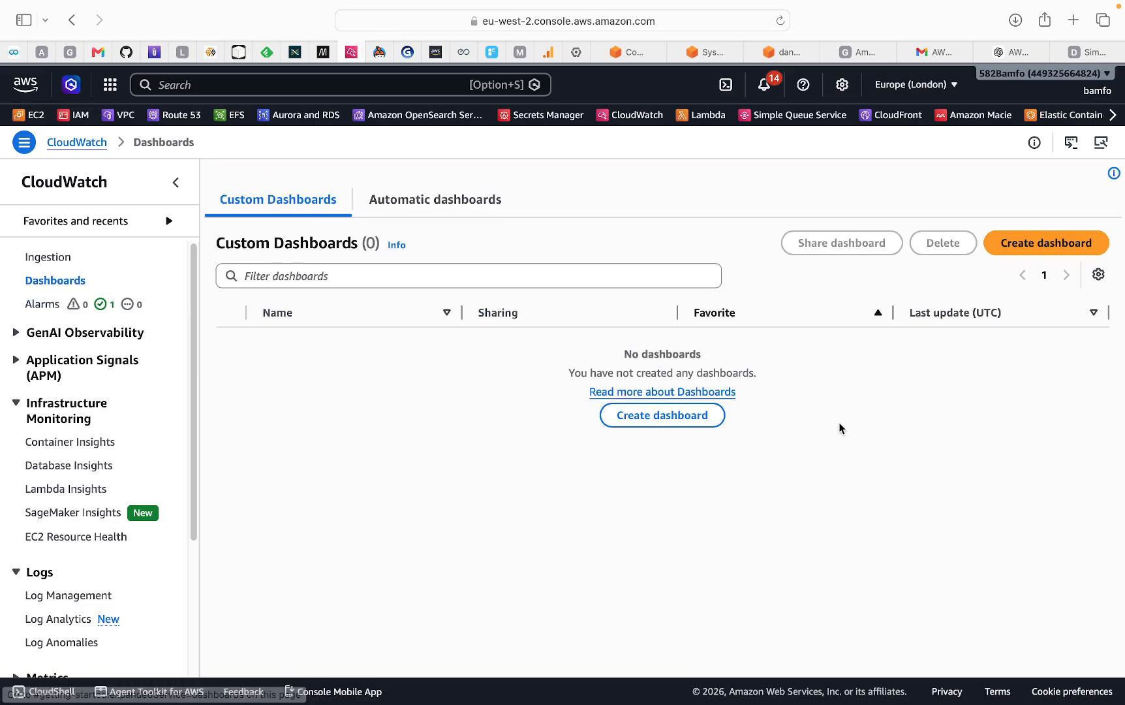
left_click(693, 424)
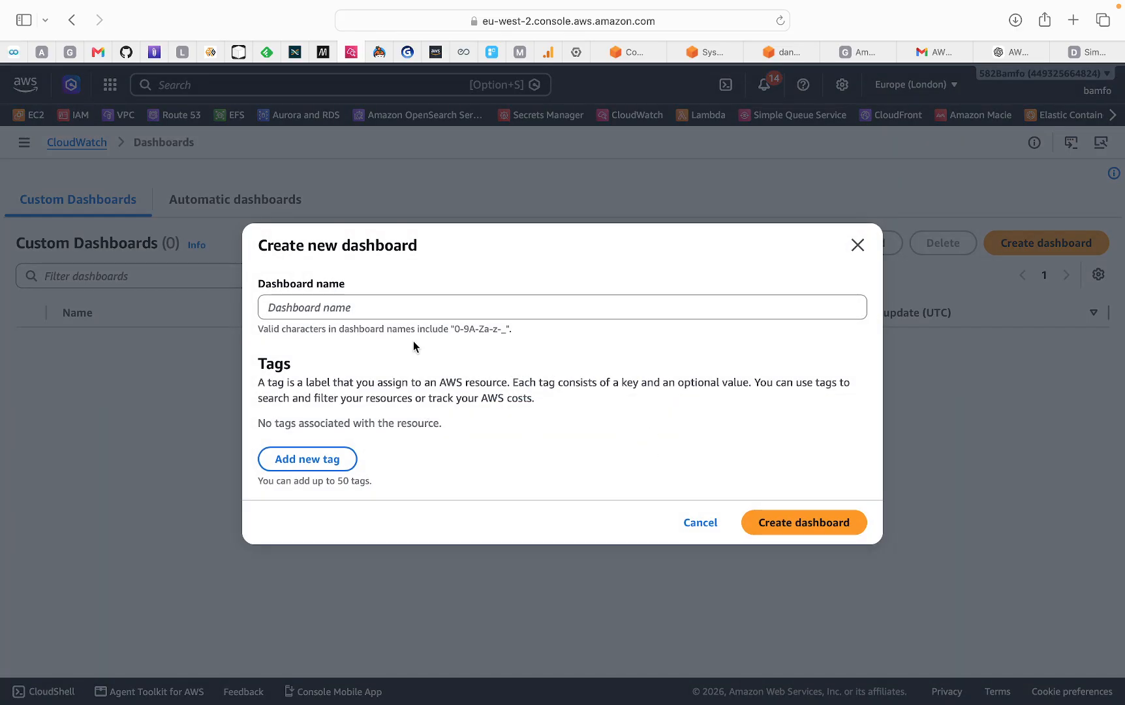
left_click(362, 307)
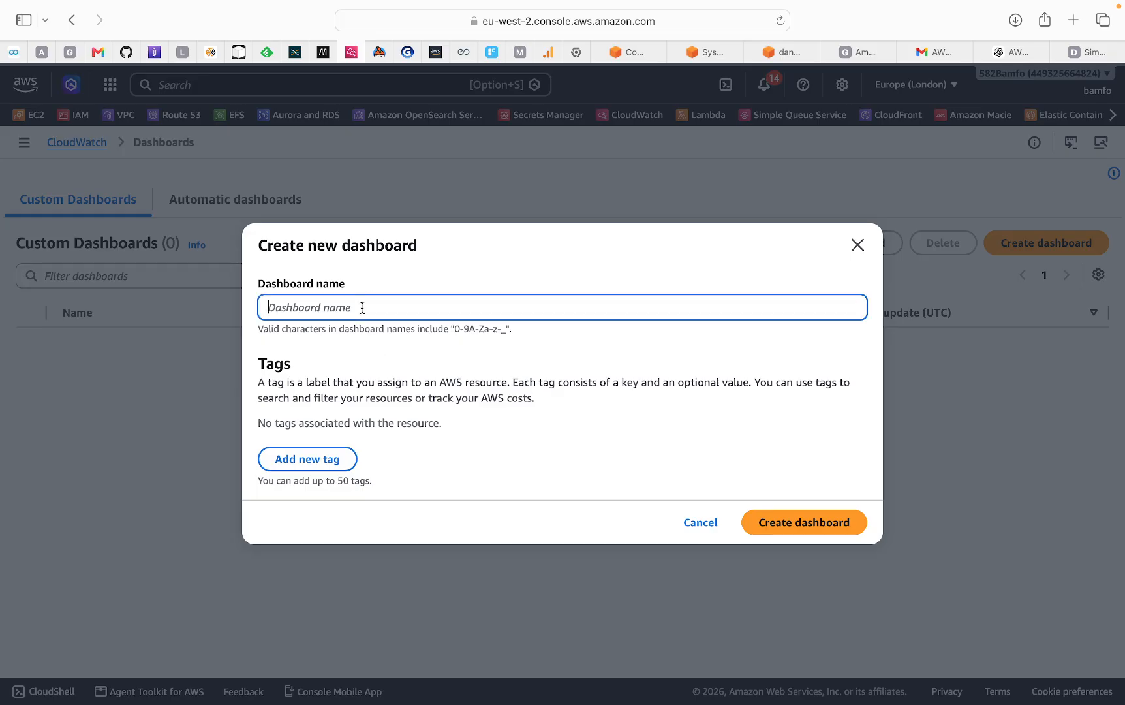
type("cpu-dasboard")
left_click(833, 526)
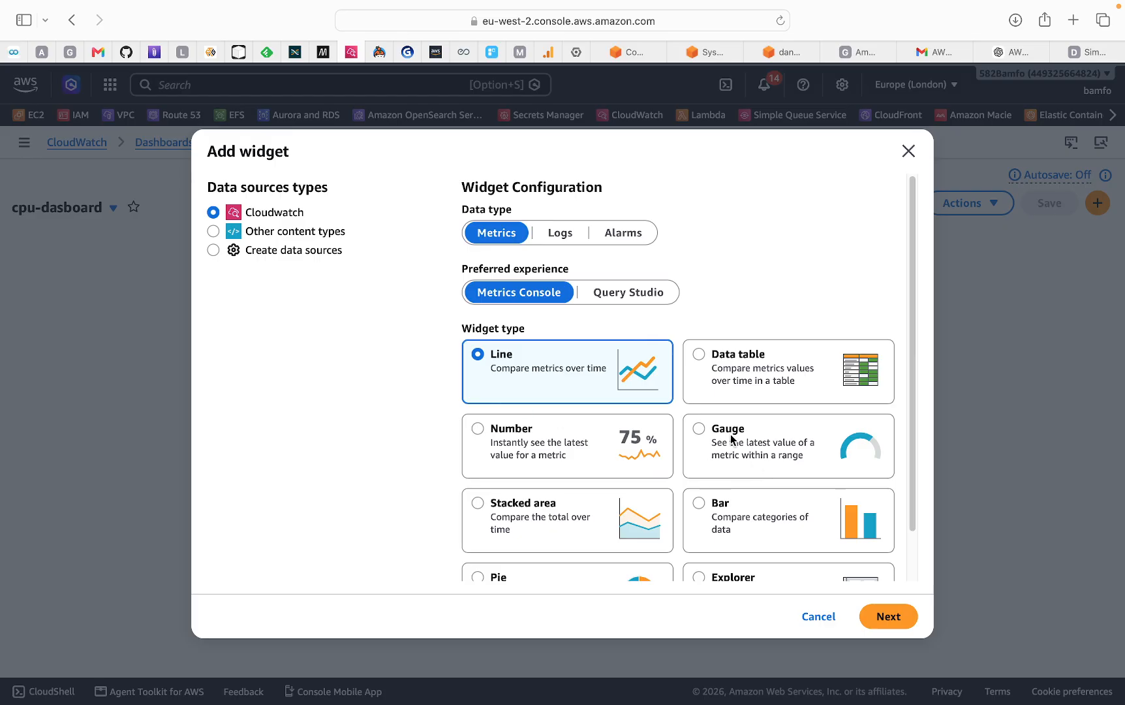
Choose a Gauge widget for CloudWatch metrics and browse to the EC2 Per-Instance Metrics
left_click(710, 440)
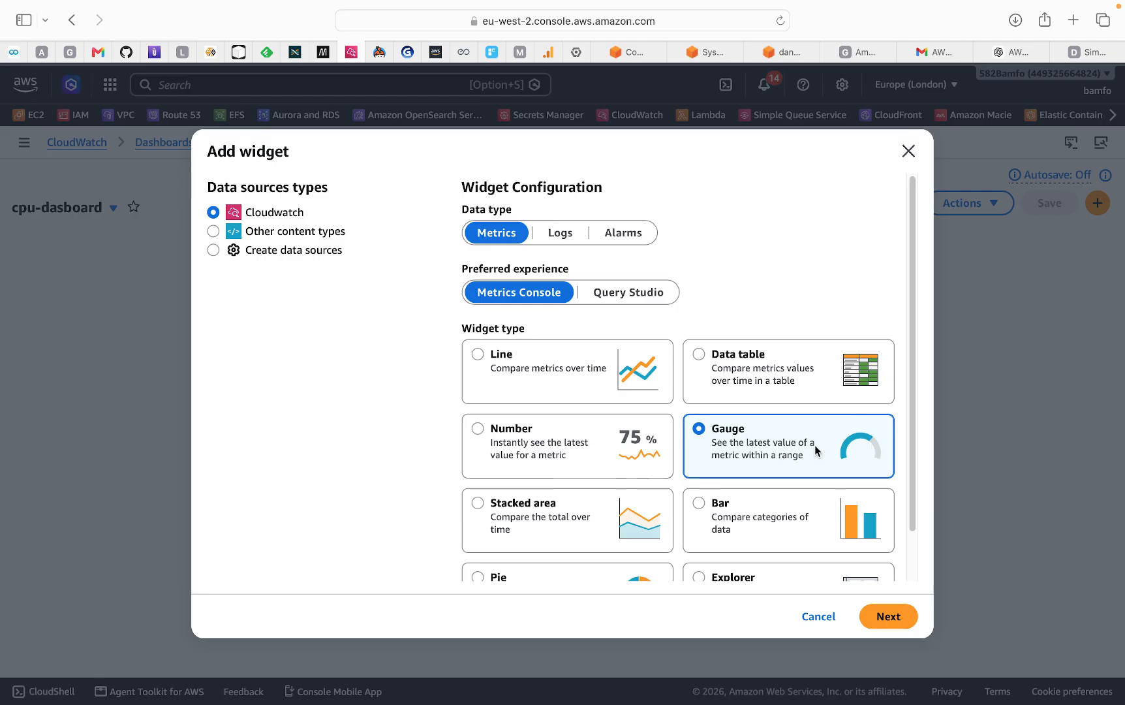
left_click(873, 623)
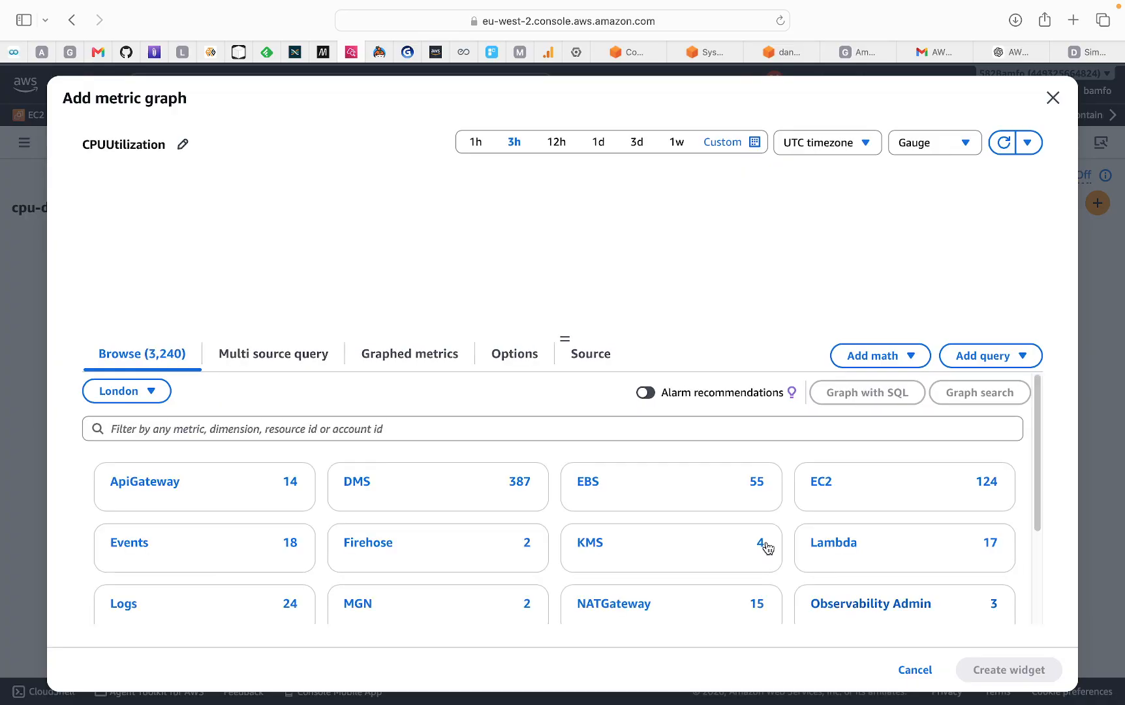
left_click(823, 483)
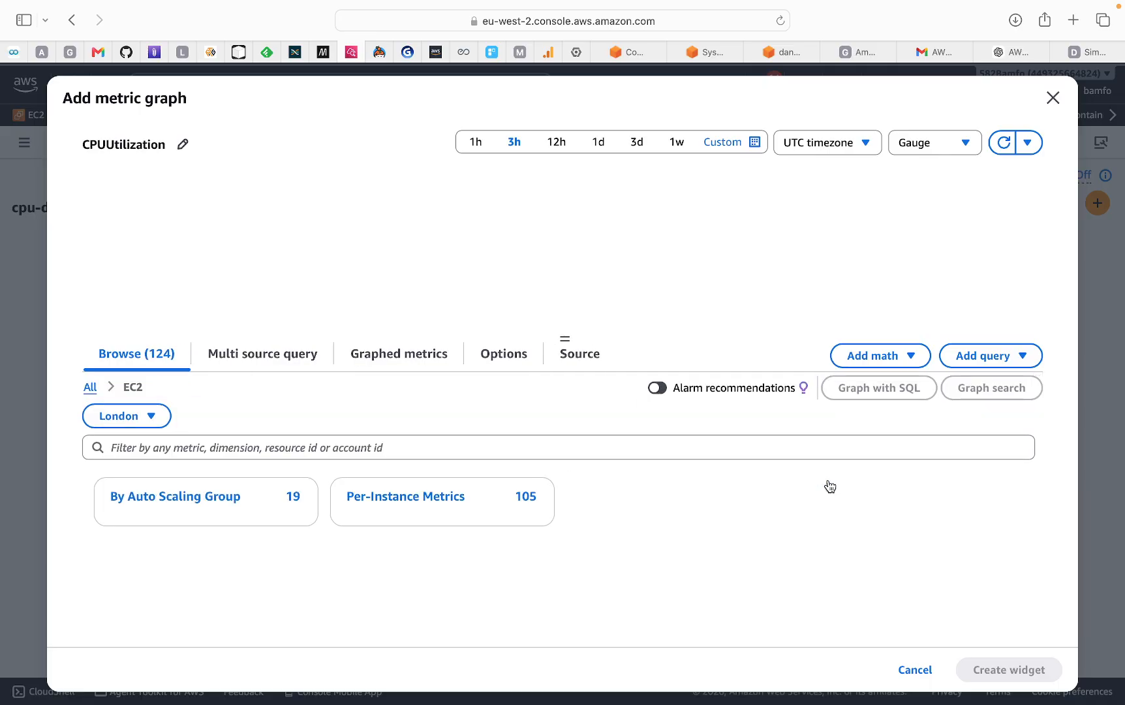
left_click(410, 504)
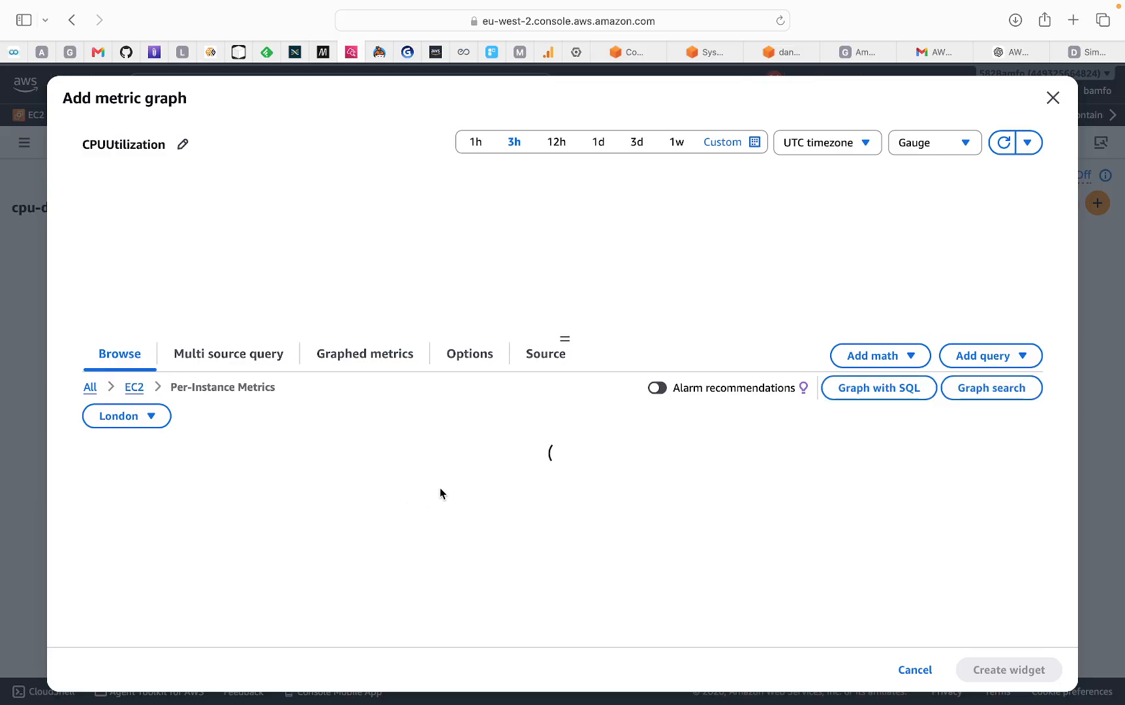
Select the dantech instance's CPUUtilization metric for the gauge widget
scroll(352, 526, "down", 10)
scroll(324, 546, "down", 5)
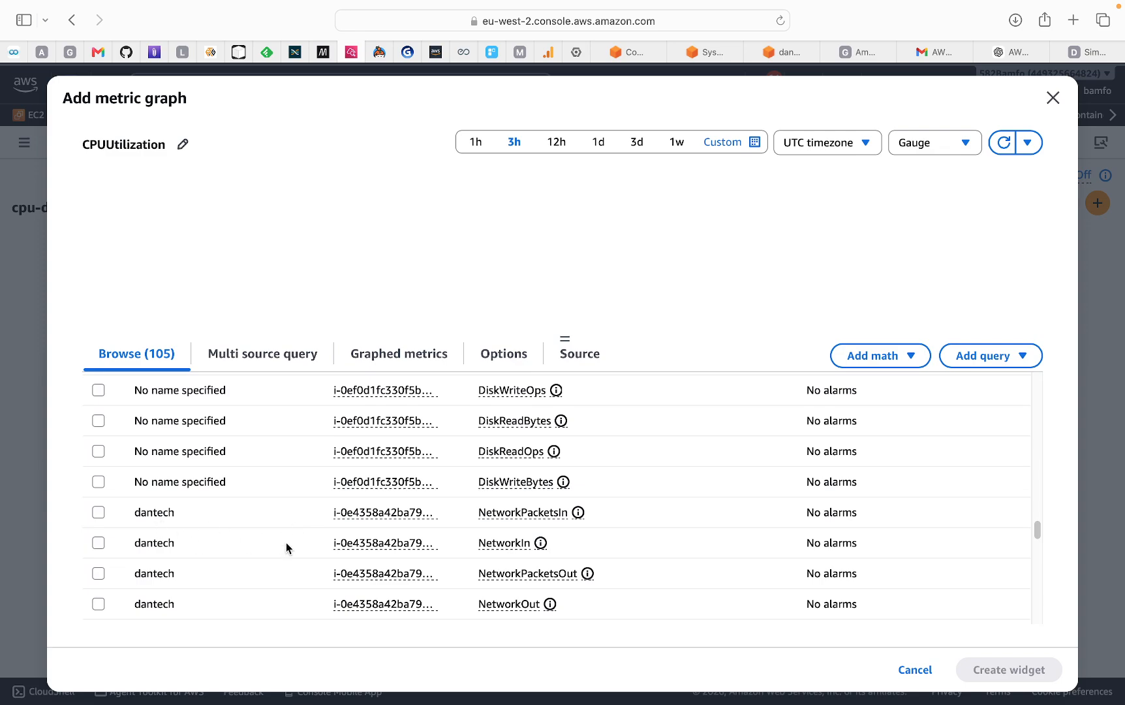
scroll(287, 547, "down", 5)
scroll(287, 547, "down", 5)
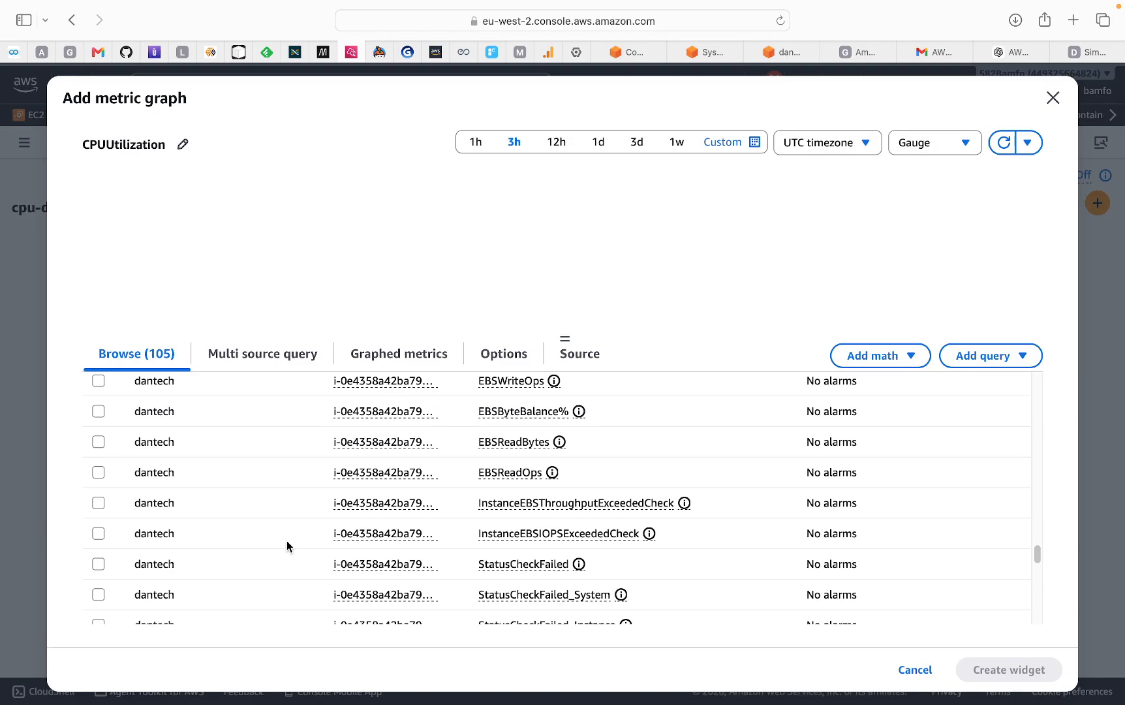
scroll(392, 597, "down", 2)
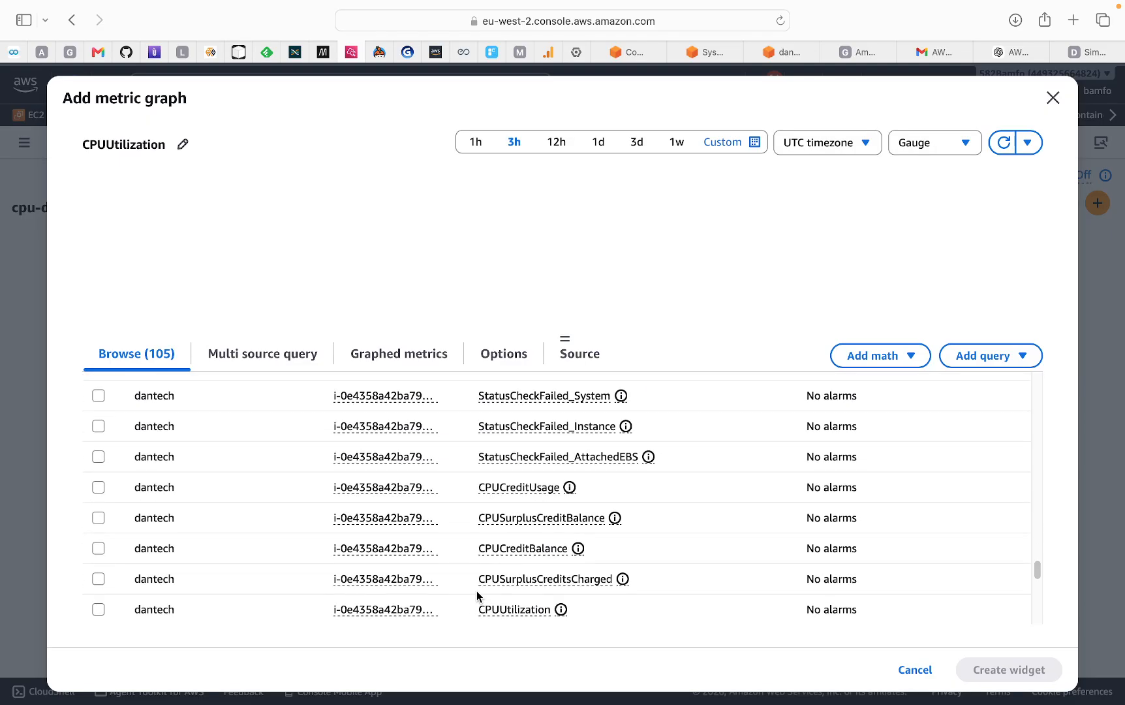
left_click(99, 606)
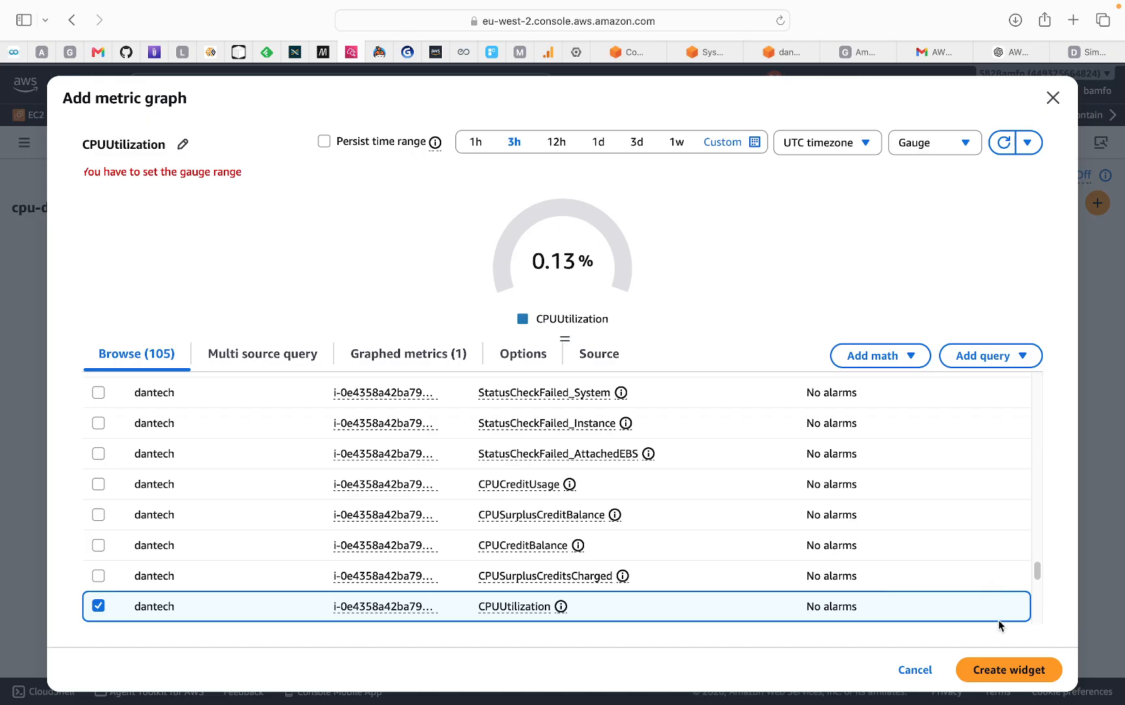
Look through the Per-Instance Metrics list, comparing the entries of the dantech and stress-ng instances
scroll(670, 502, "down", 5)
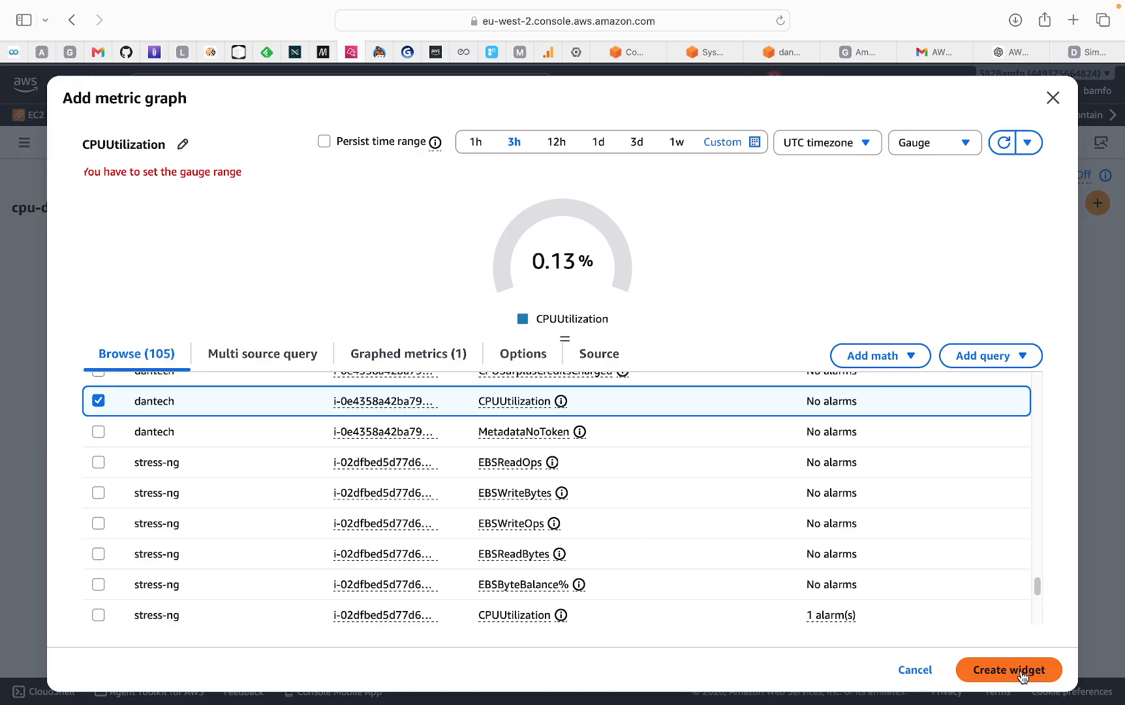
scroll(962, 588, "up", 10)
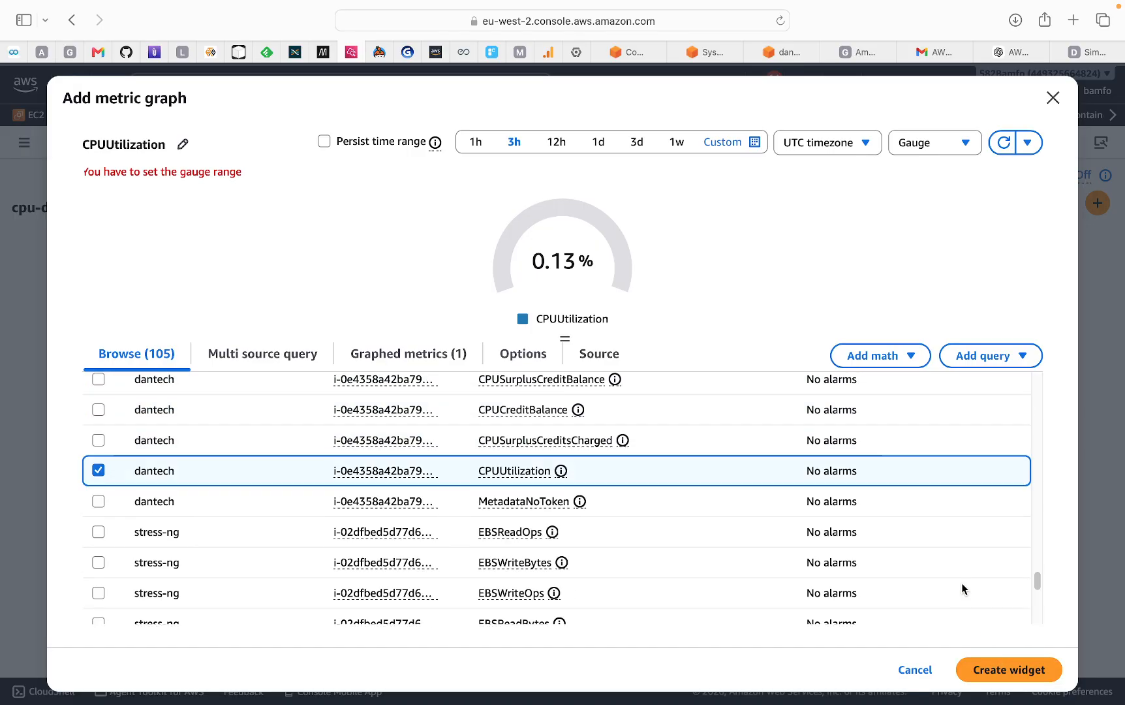
scroll(958, 581, "up", 3)
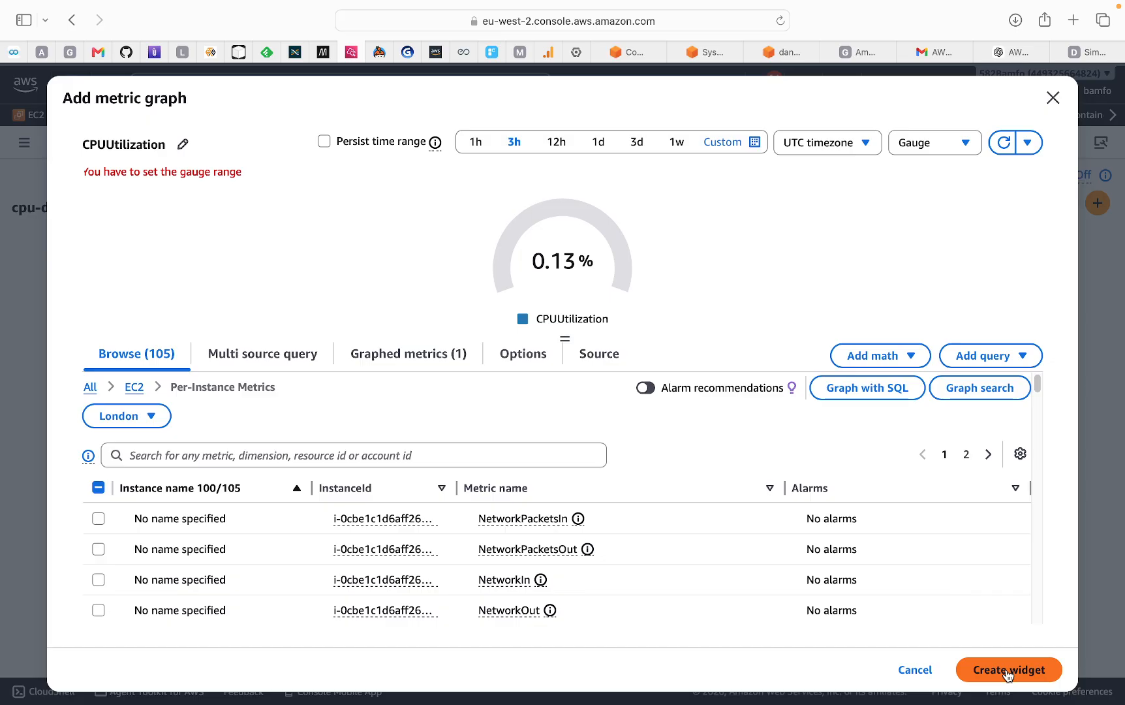
scroll(769, 547, "down", 10)
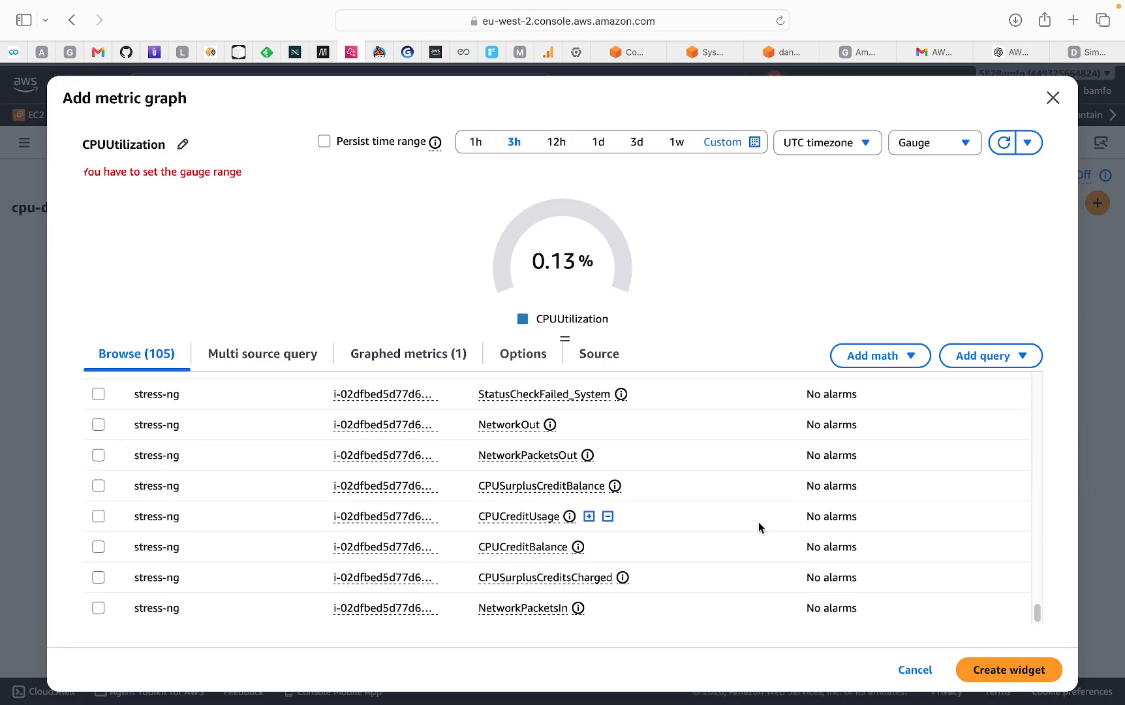
scroll(716, 517, "up", 10)
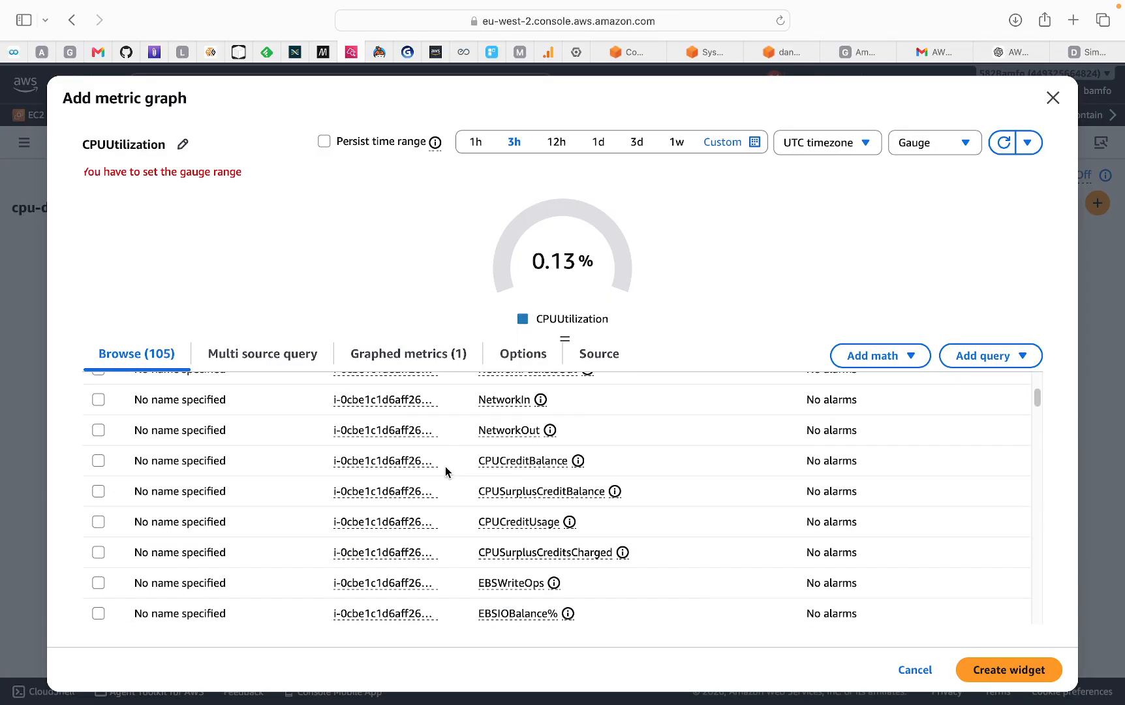
scroll(199, 477, "up", 3)
scroll(202, 483, "down", 6)
scroll(216, 543, "down", 8)
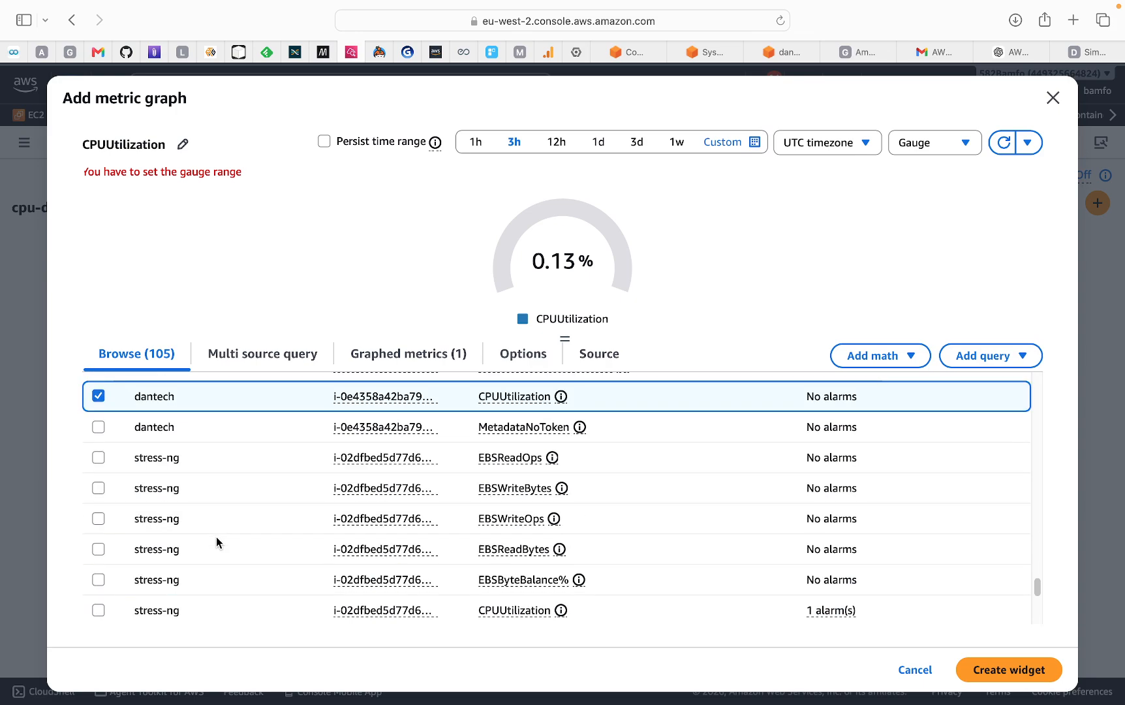
scroll(235, 525, "up", 2)
scroll(256, 521, "up", 3)
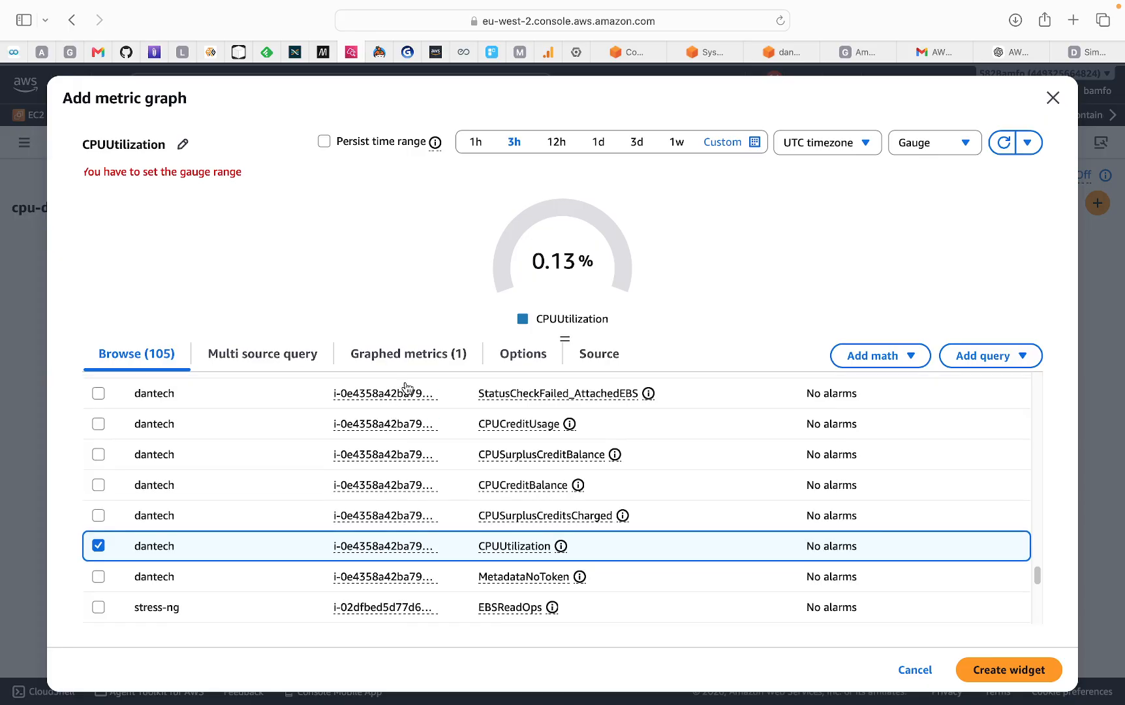
Check the graphed CPUUtilization metric's details and return to its selected dantech entry in the metrics list
left_click(411, 355)
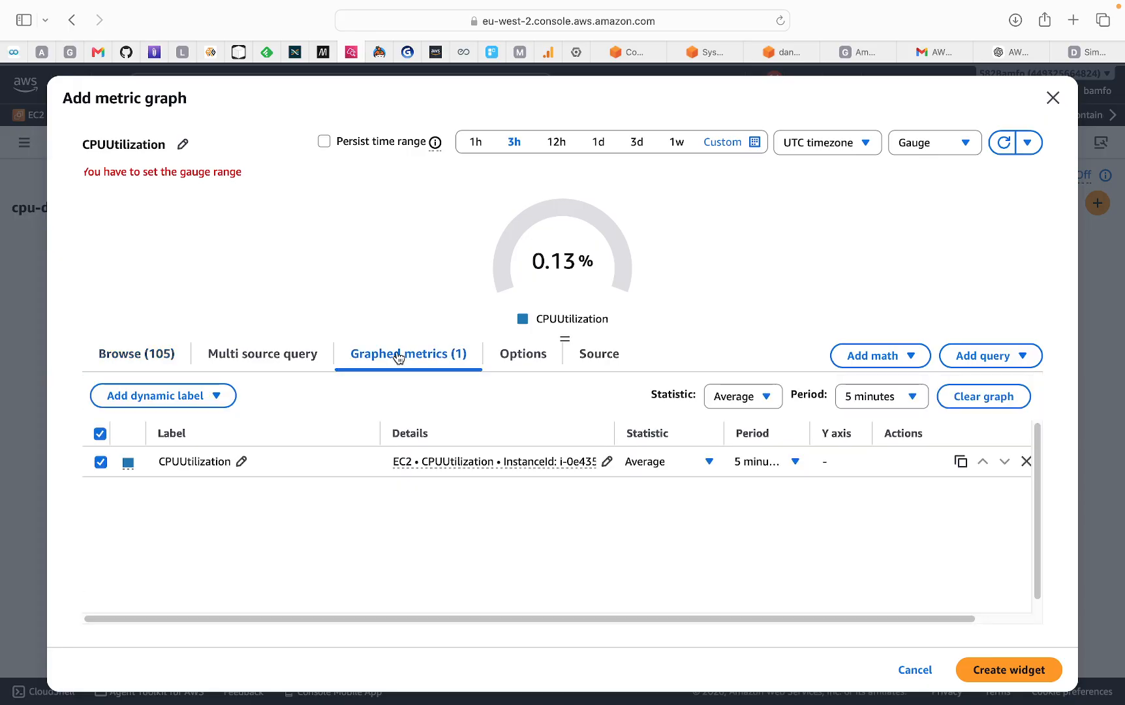
left_click(149, 359)
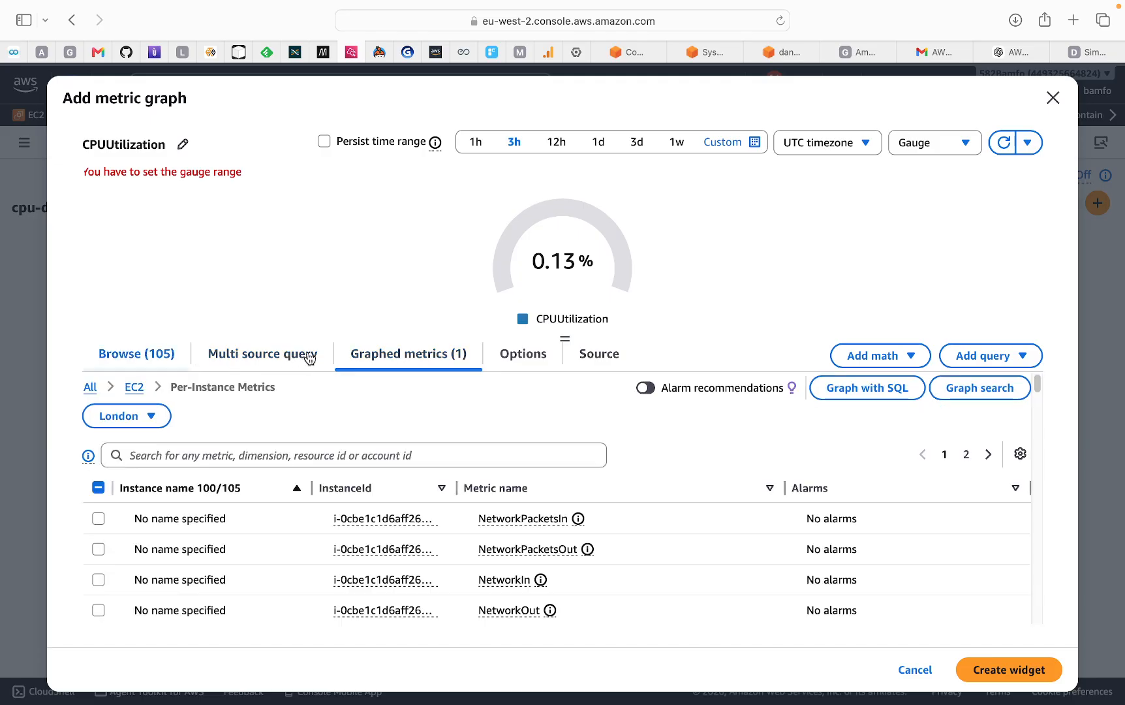
scroll(304, 532, "down", 5)
scroll(297, 496, "up", 5)
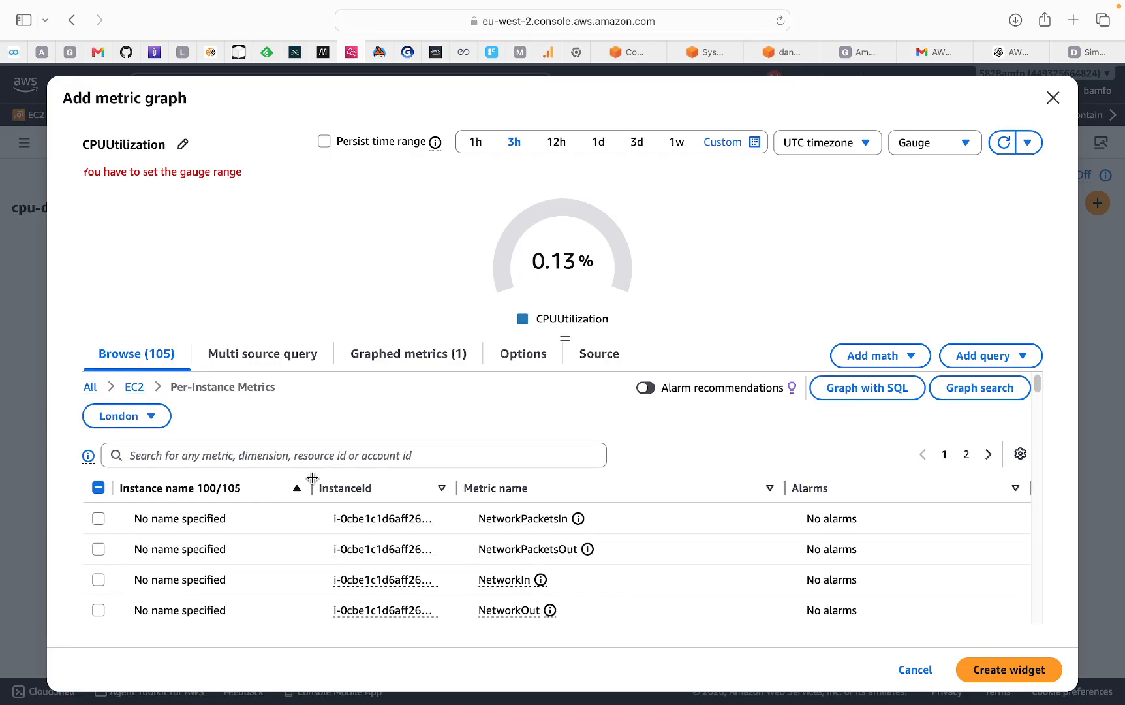
scroll(213, 565, "down", 10)
scroll(204, 571, "down", 15)
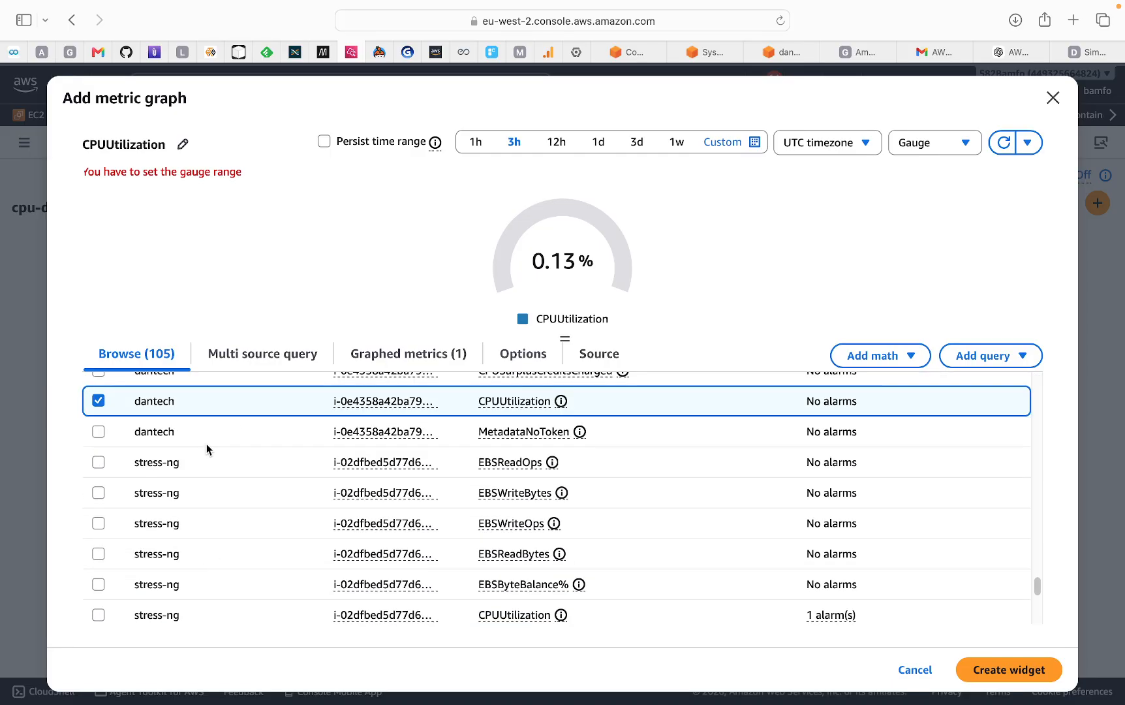
Set the gauge range of the CPUUtilization widget to a minimum of 0 and a maximum of 100
left_click(520, 361)
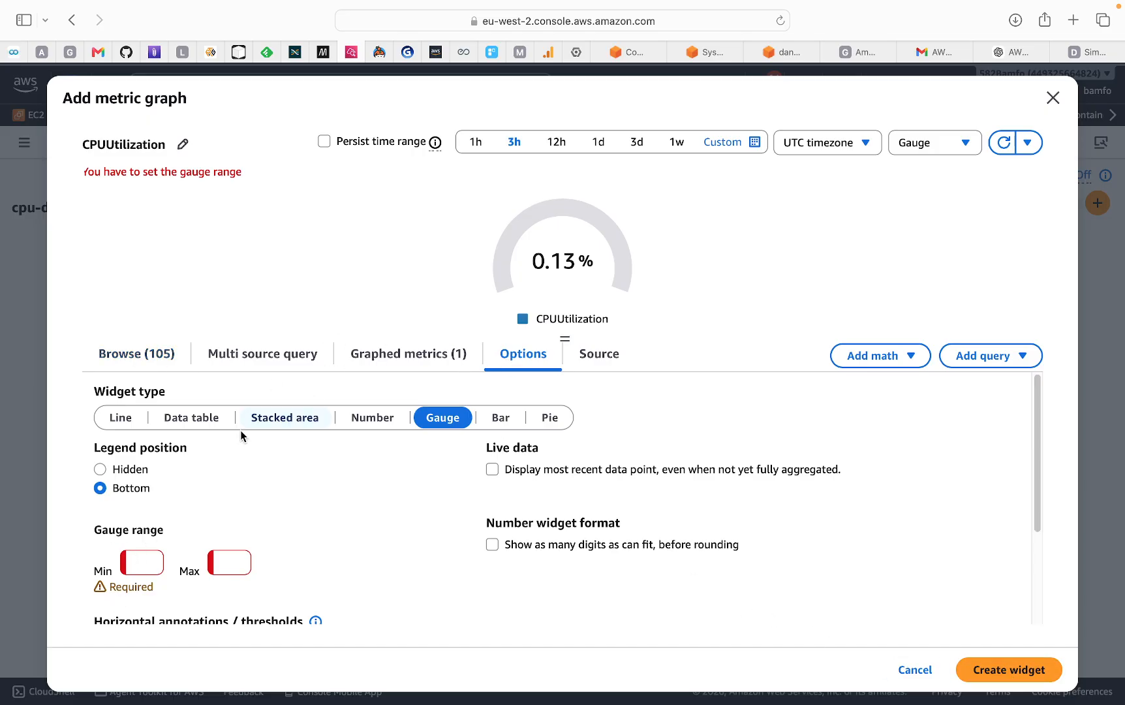
left_click(148, 560)
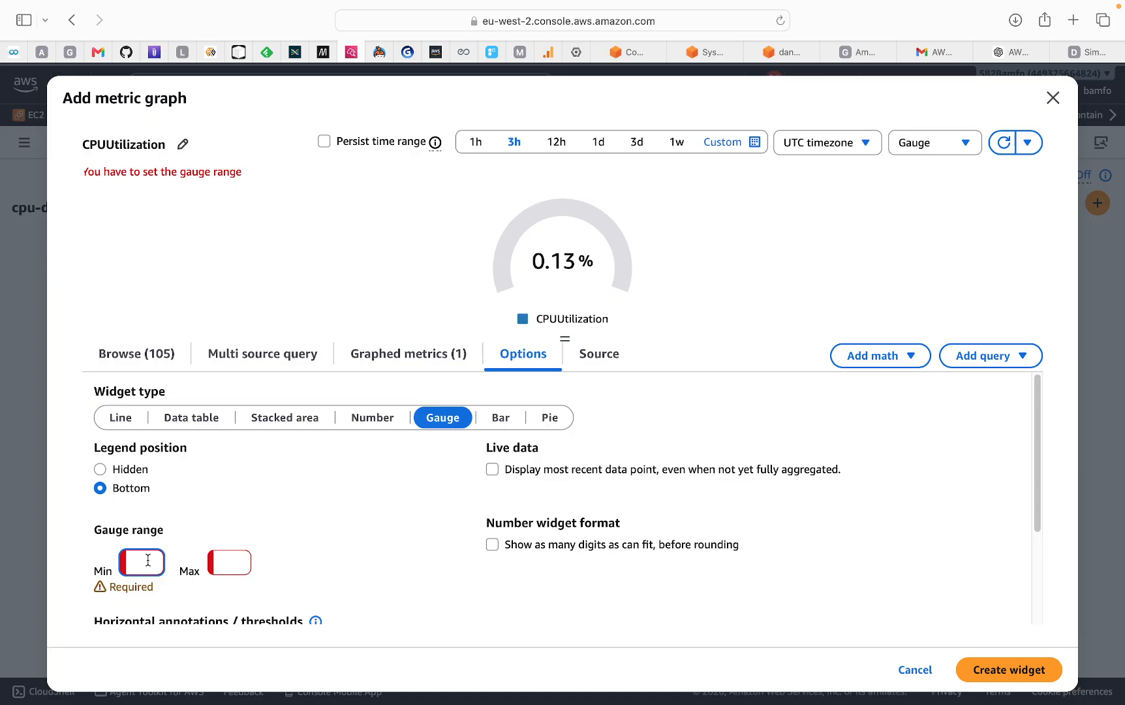
type("0")
left_click(217, 553)
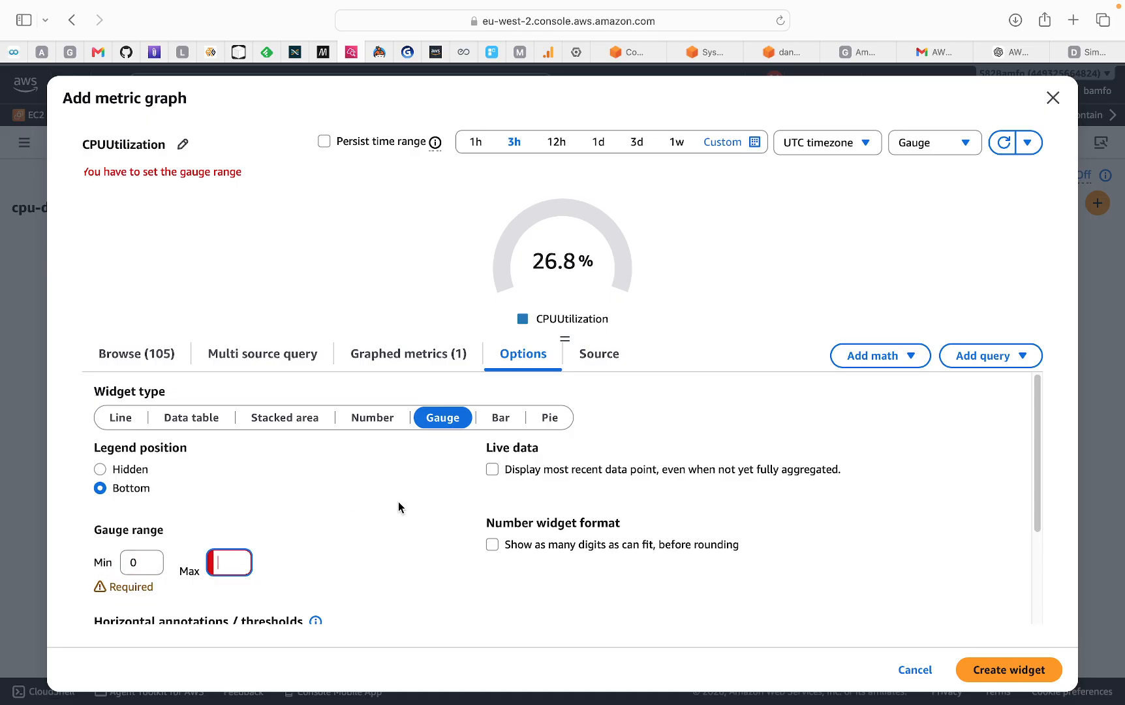
type("1")
left_click(322, 573)
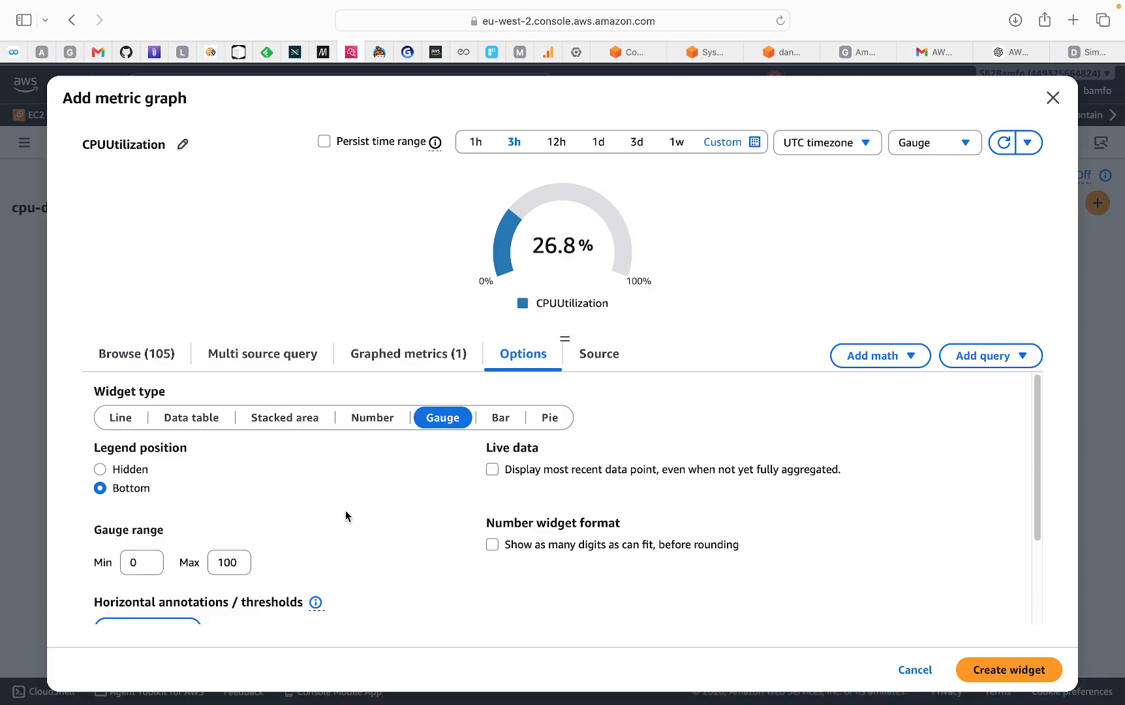
Try hiding the gauge legend, restore its position to Bottom, and inspect the CPUUtilization legend details
scroll(364, 530, "down", 3)
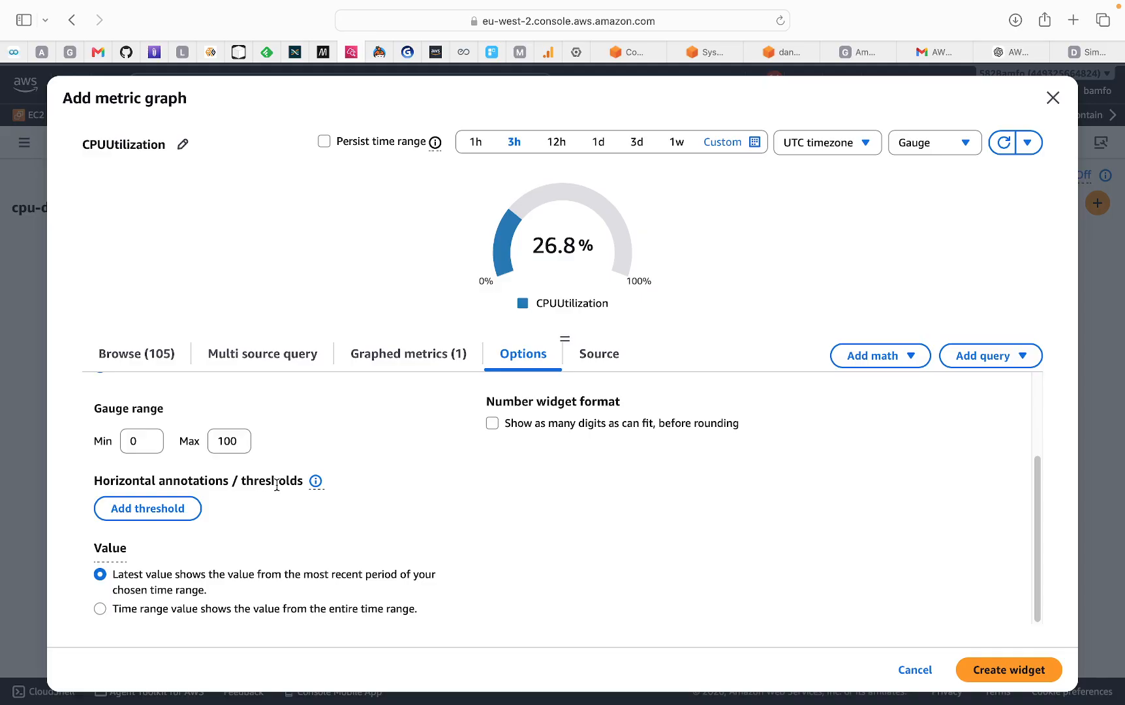
scroll(257, 519, "up", 2)
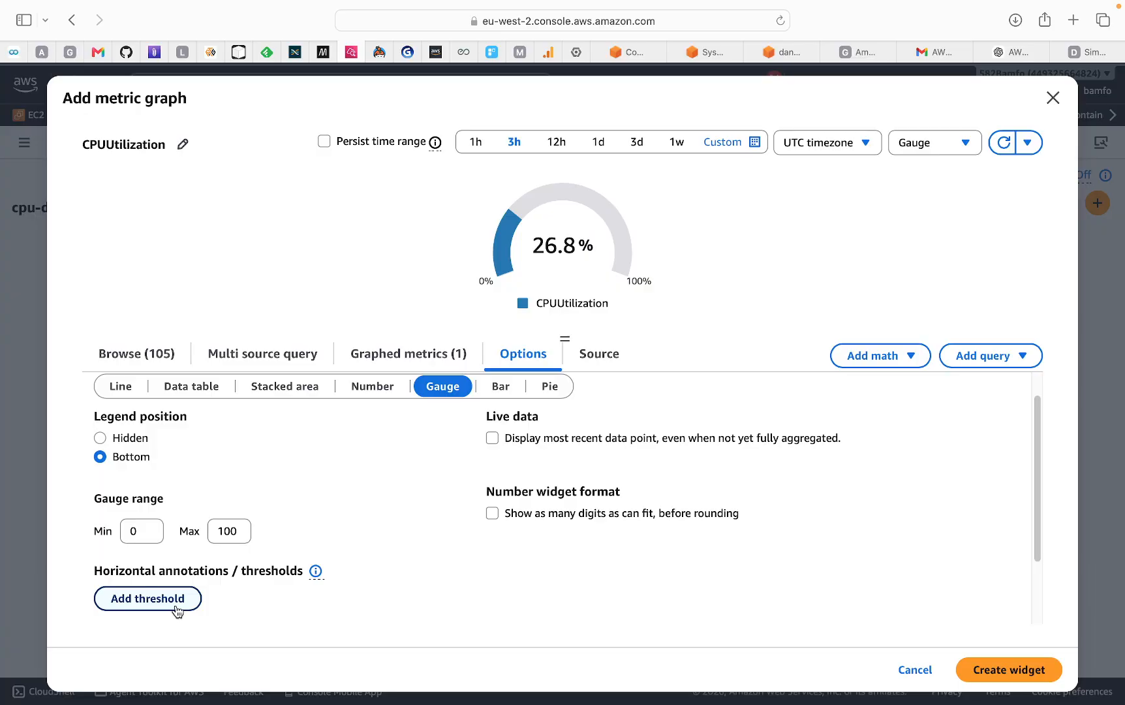
scroll(307, 509, "up", 1)
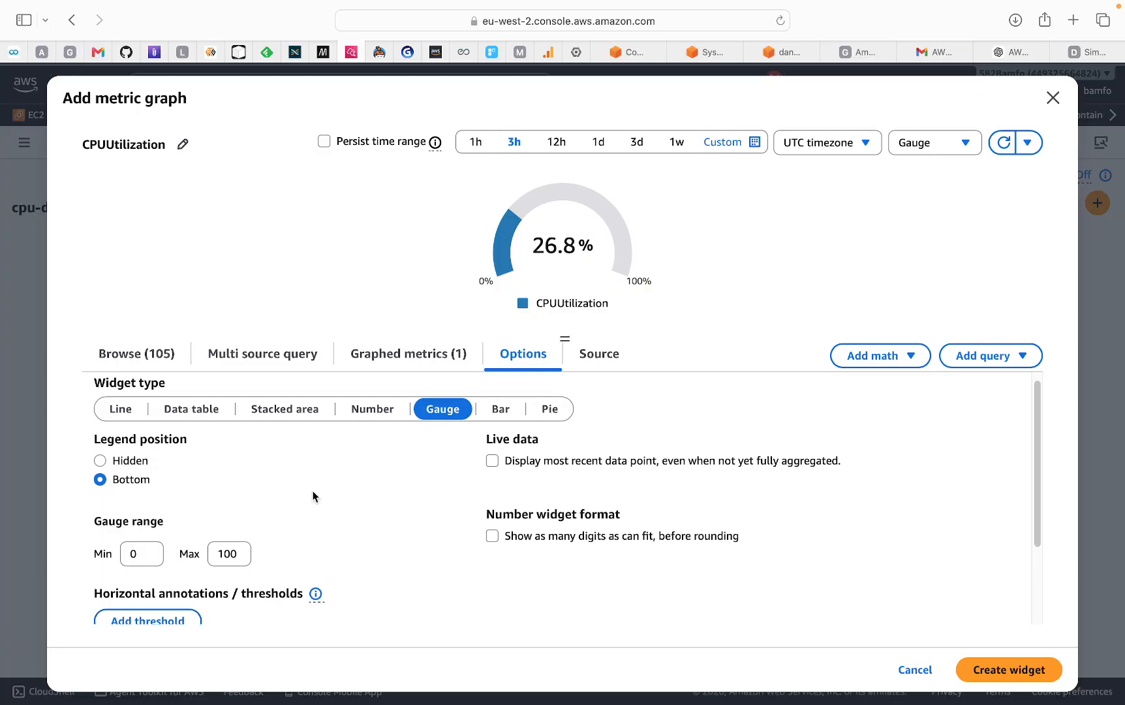
left_click(100, 461)
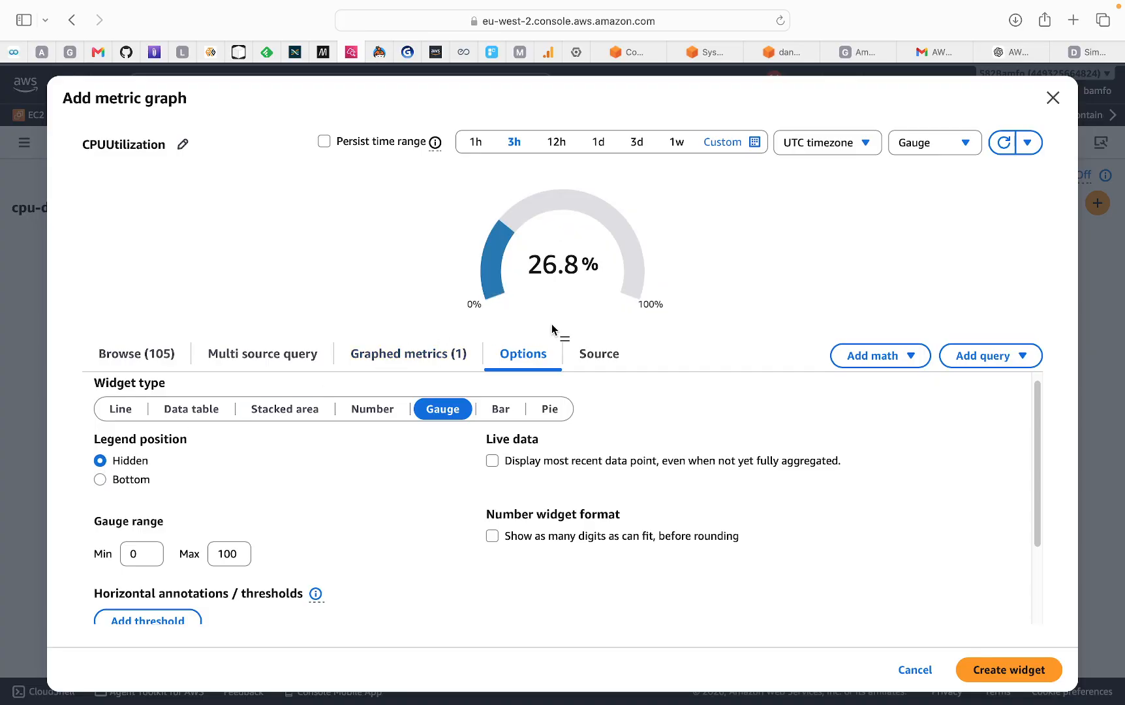
left_click(100, 480)
mouse_move(590, 303)
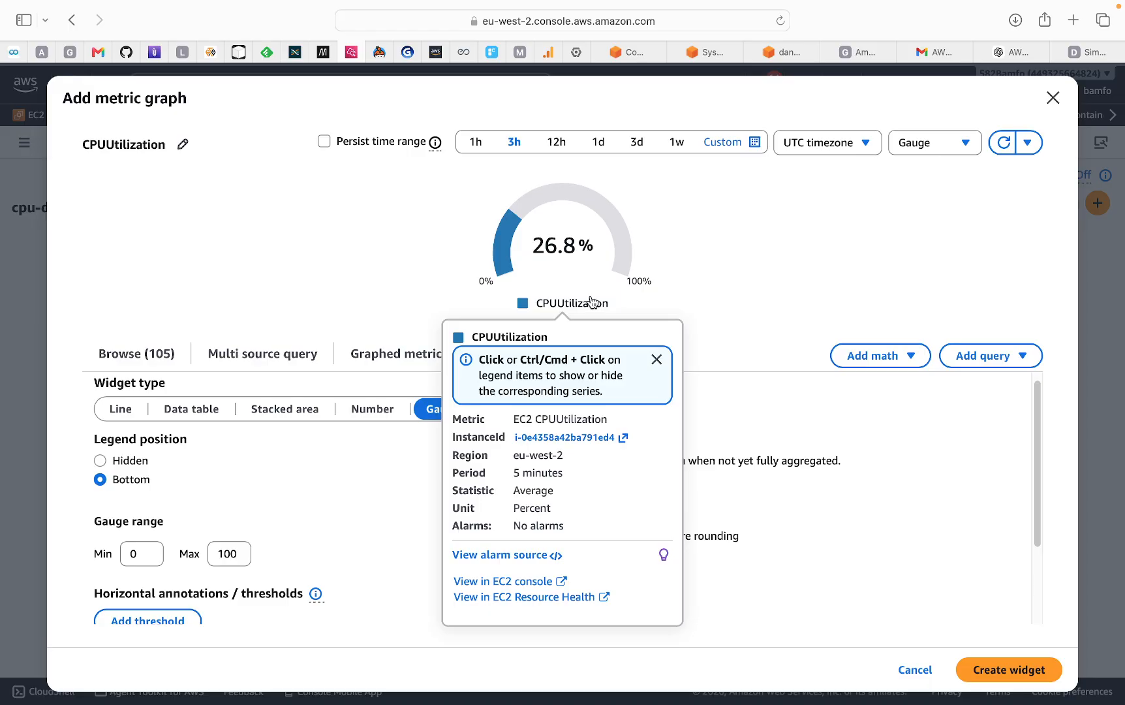
scroll(258, 521, "down", 1)
scroll(366, 516, "up", 1)
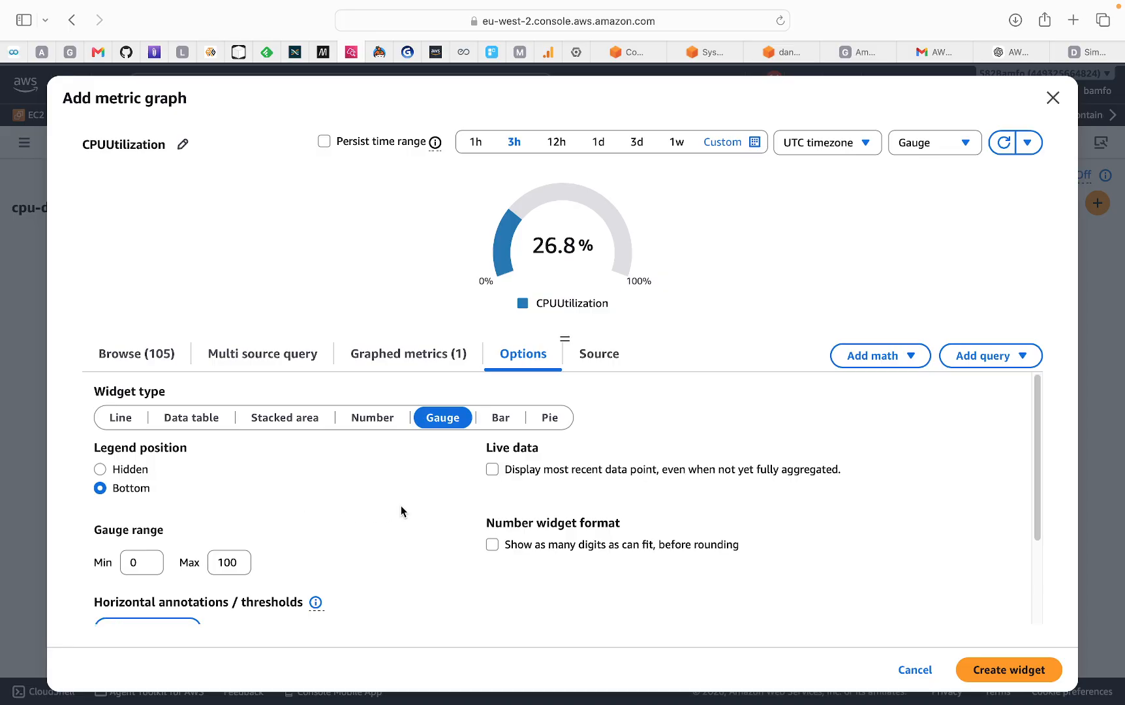
Preview the gauge with the most recent data point and with unrounded digits, switching each option off again
left_click(492, 470)
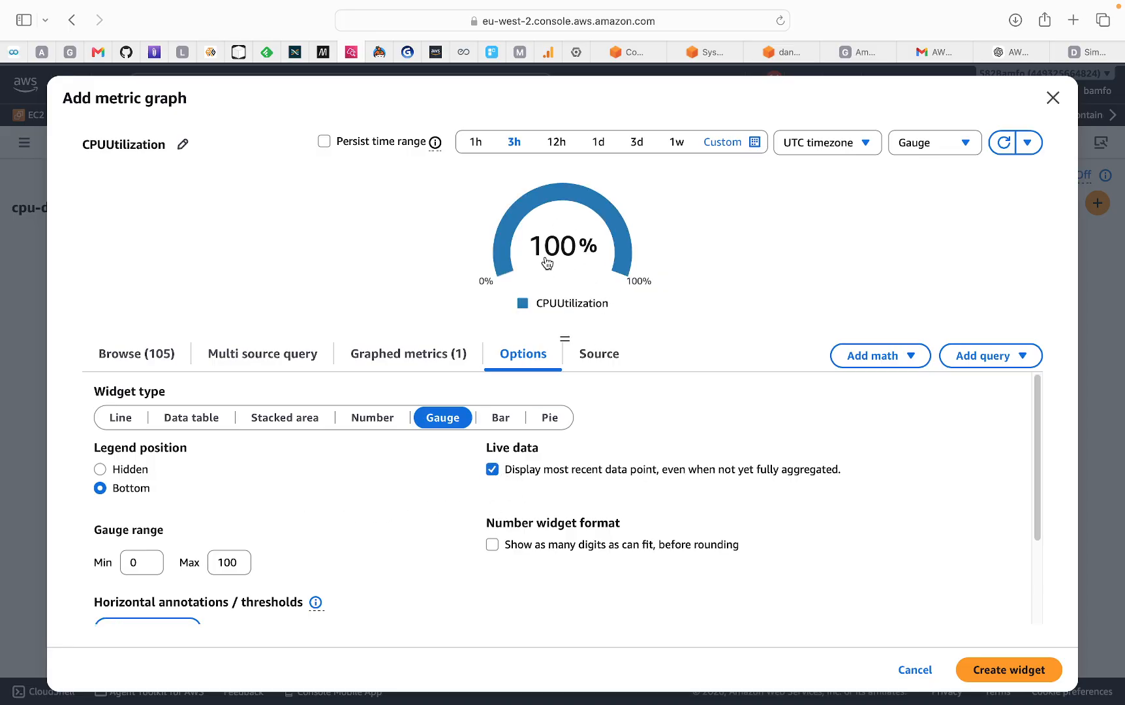
mouse_move(559, 263)
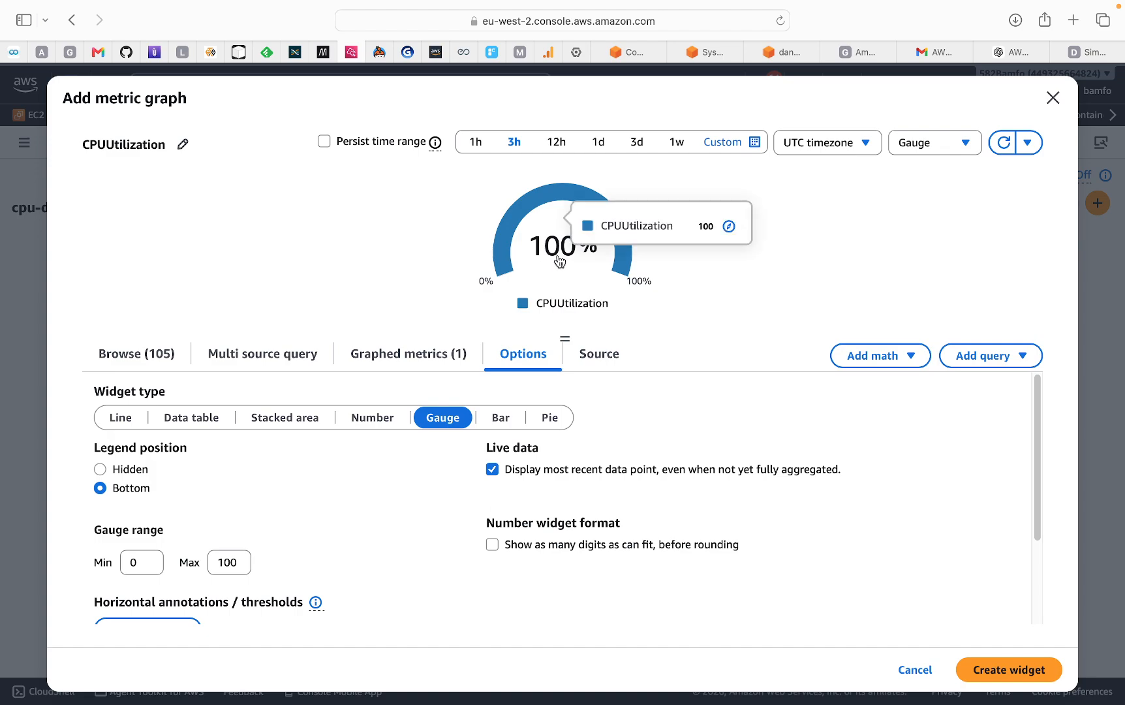
left_click(493, 469)
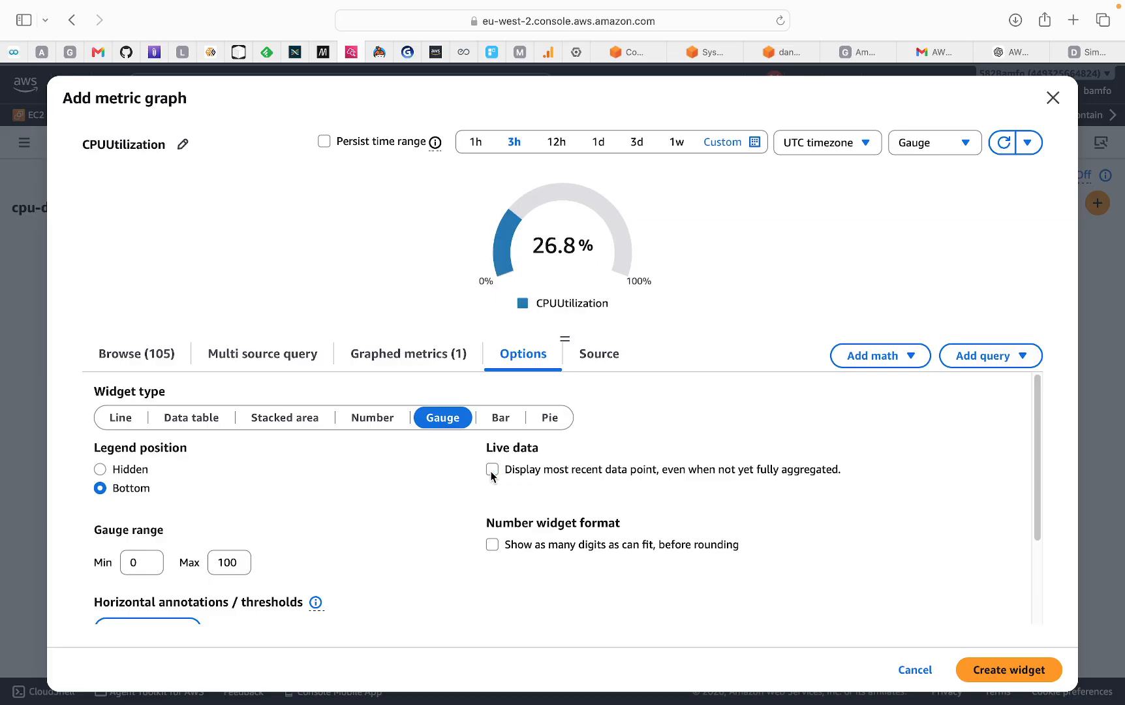
left_click(493, 545)
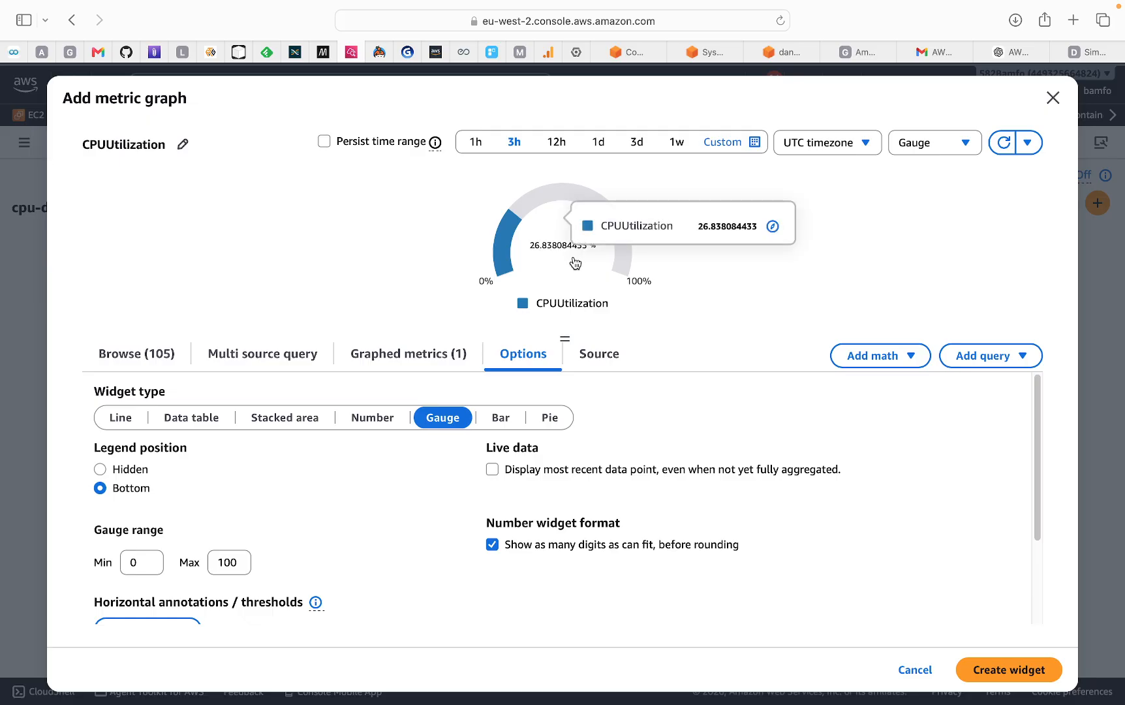
left_click(492, 545)
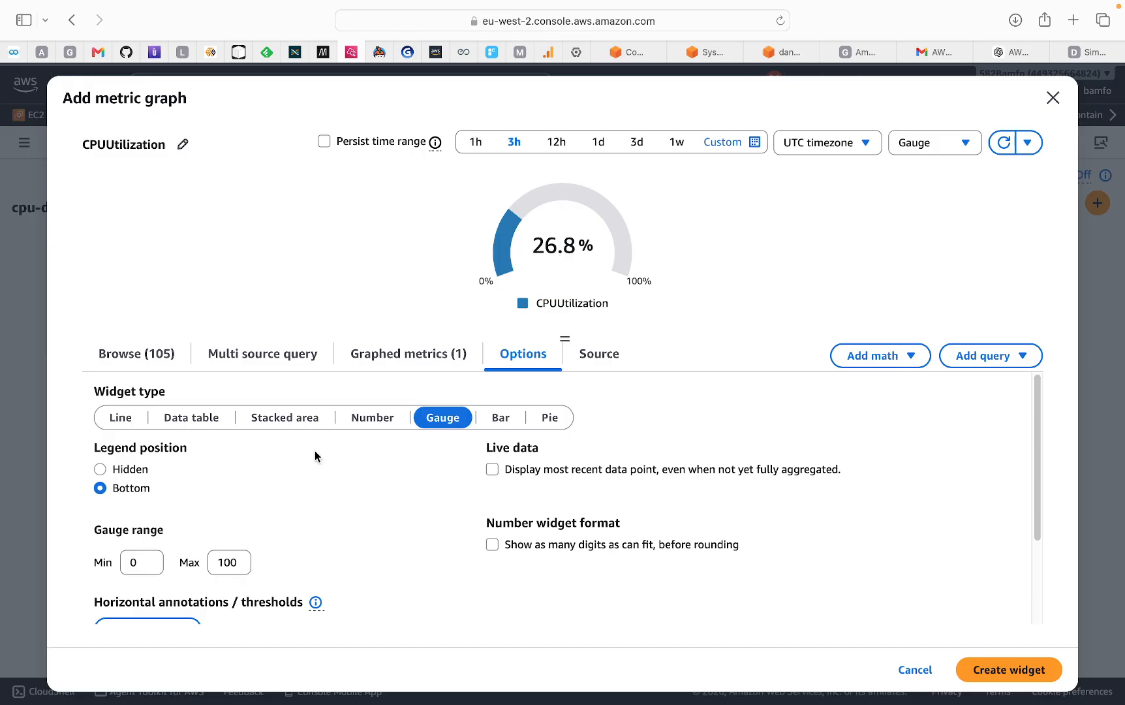
Add a threshold to the gauge widget and label it good
scroll(266, 530, "down", 3)
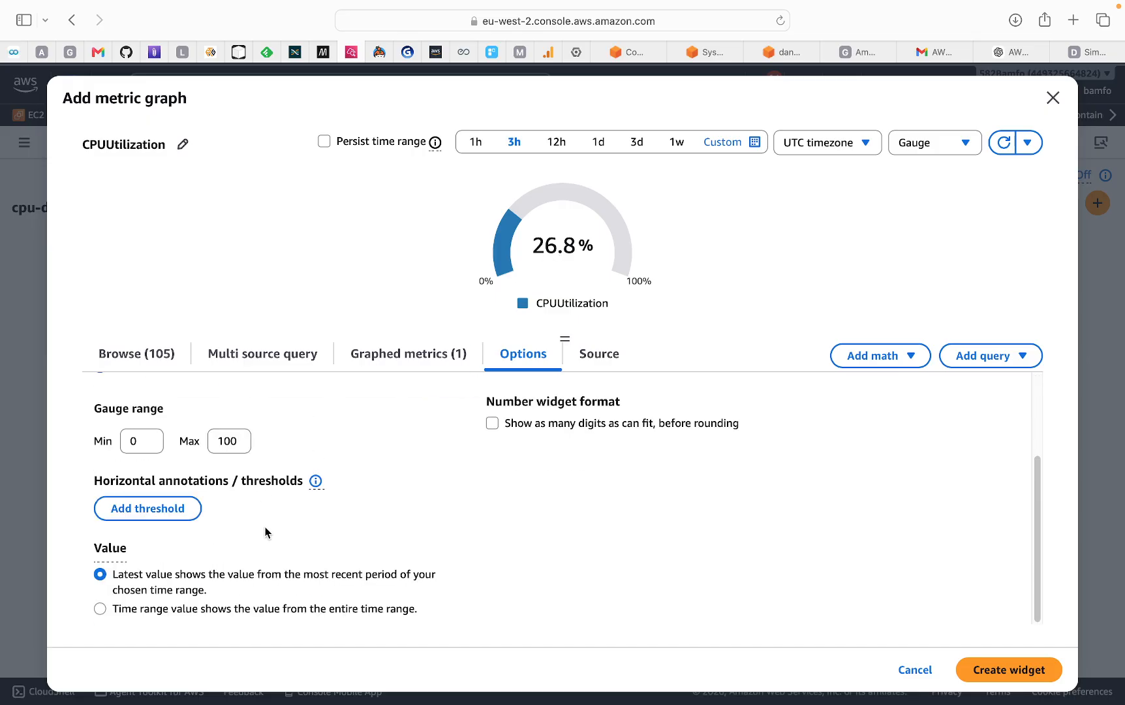
left_click(180, 517)
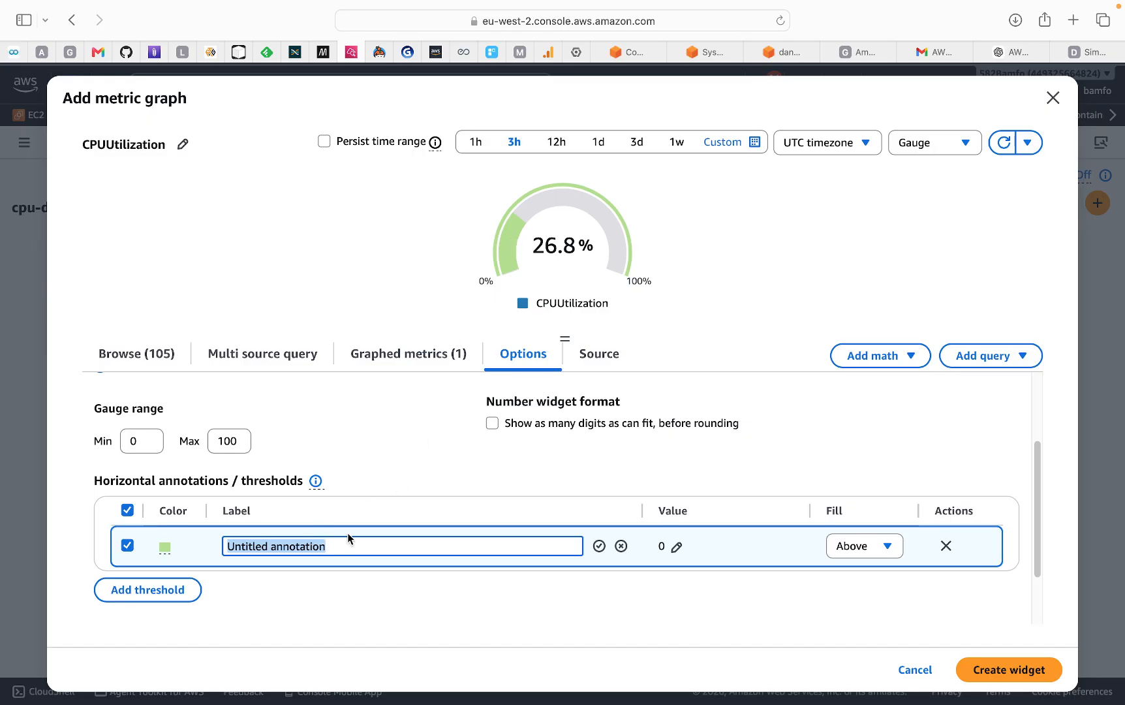
left_click(333, 547)
key("BackSpace")
key("BackSpace")
key("BackSpace")
key("BackSpace")
key("BackSpace")
key("BackSpace")
key("BackSpace")
key("BackSpace")
key("BackSpace")
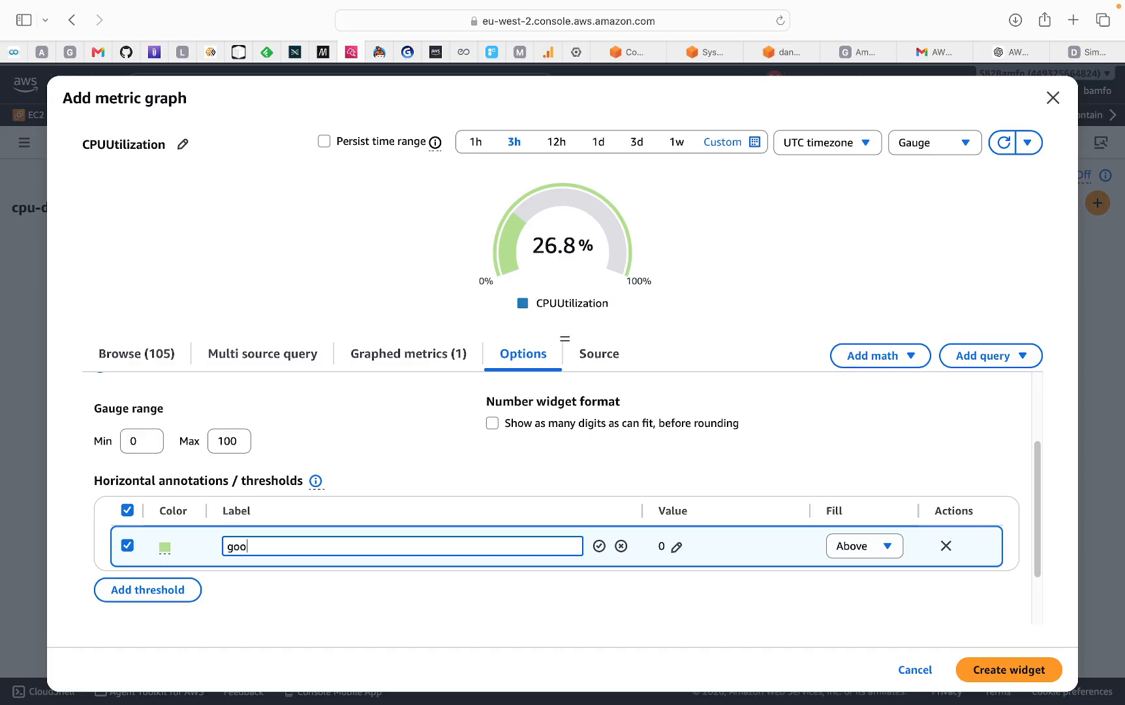
left_click(599, 545)
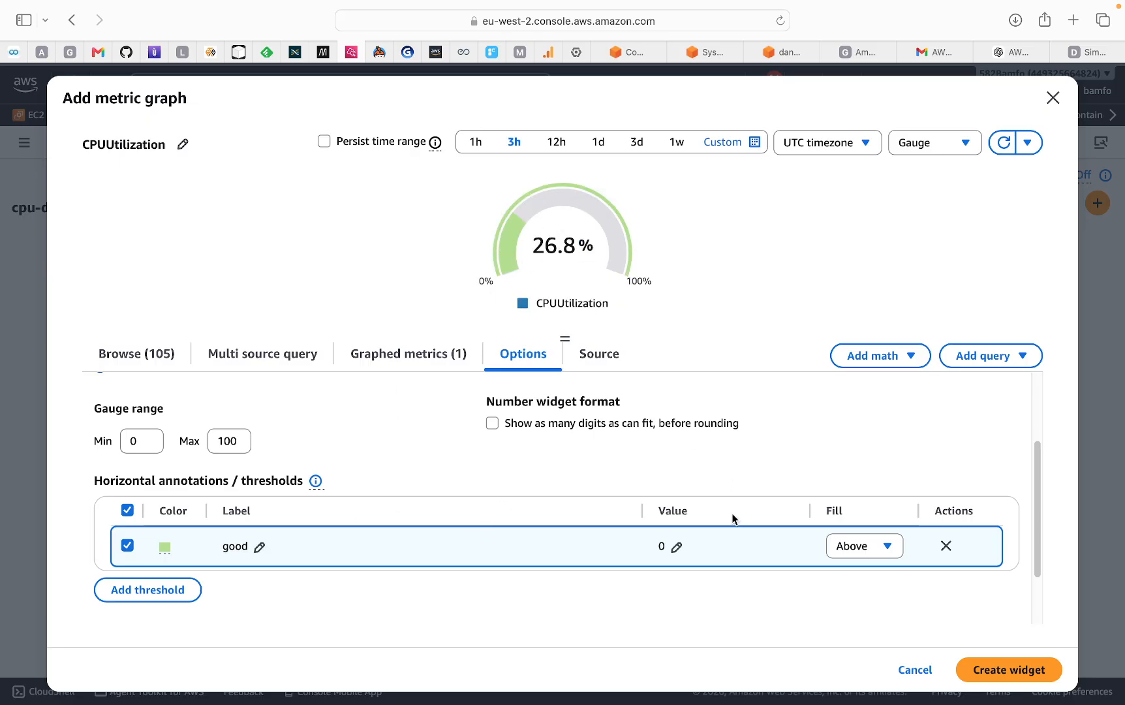
Set the good threshold's fill to Below and its value to 0
left_click(677, 550)
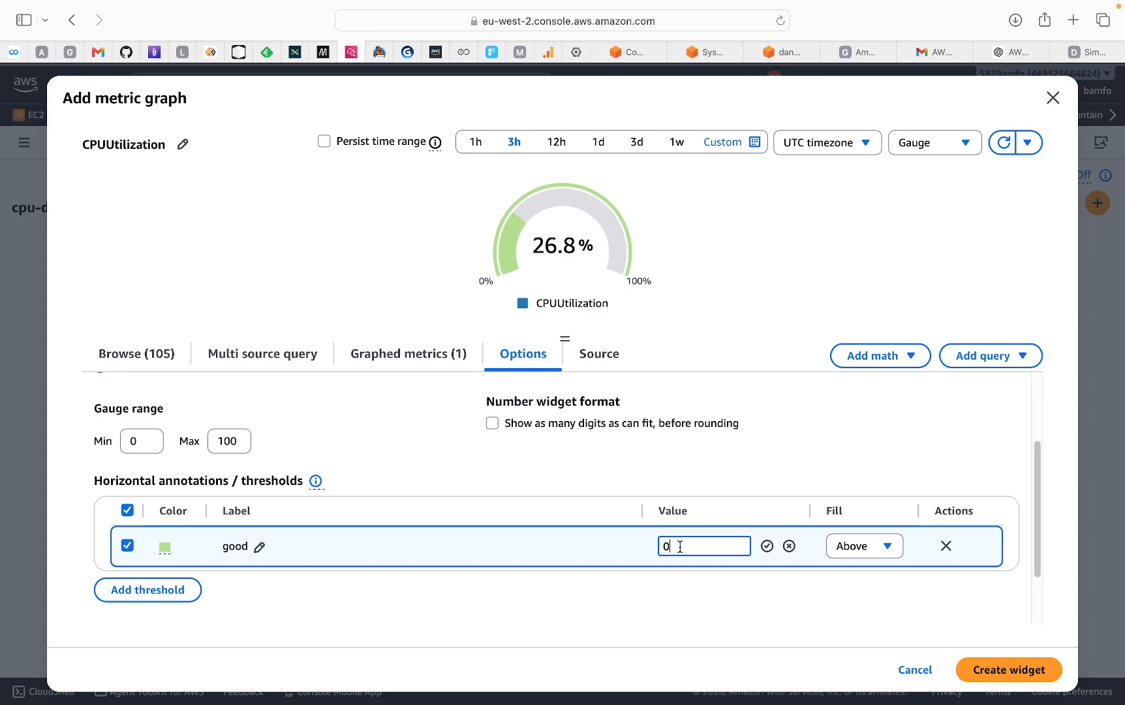
left_click(889, 549)
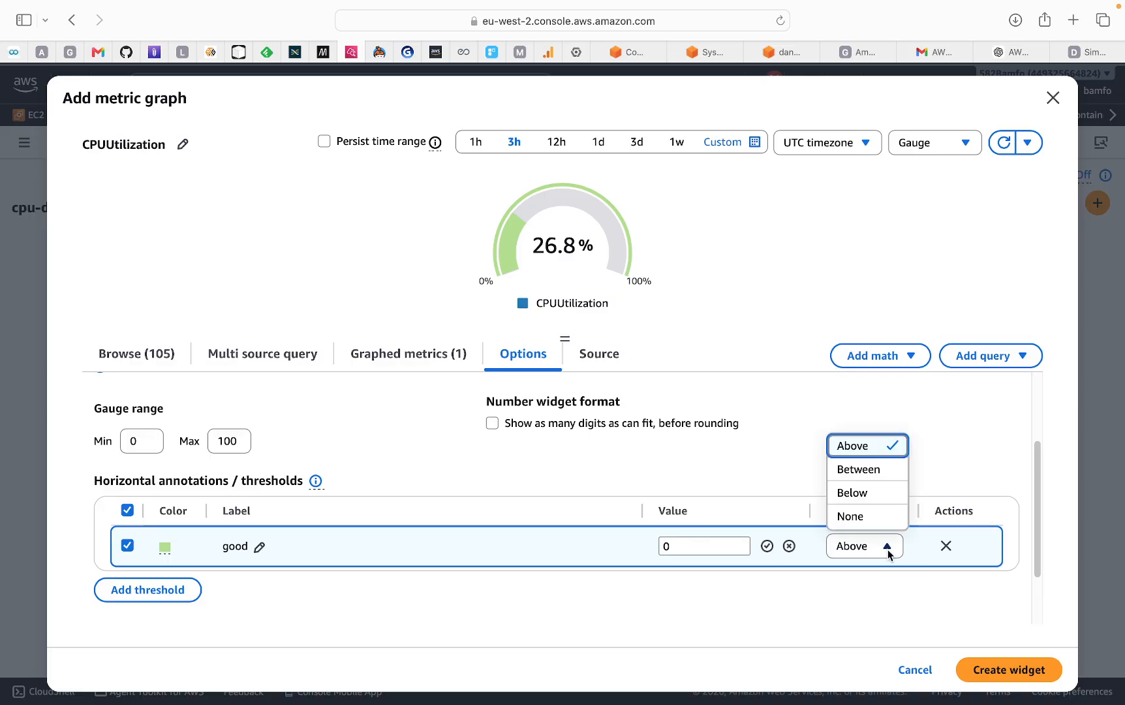
left_click(853, 496)
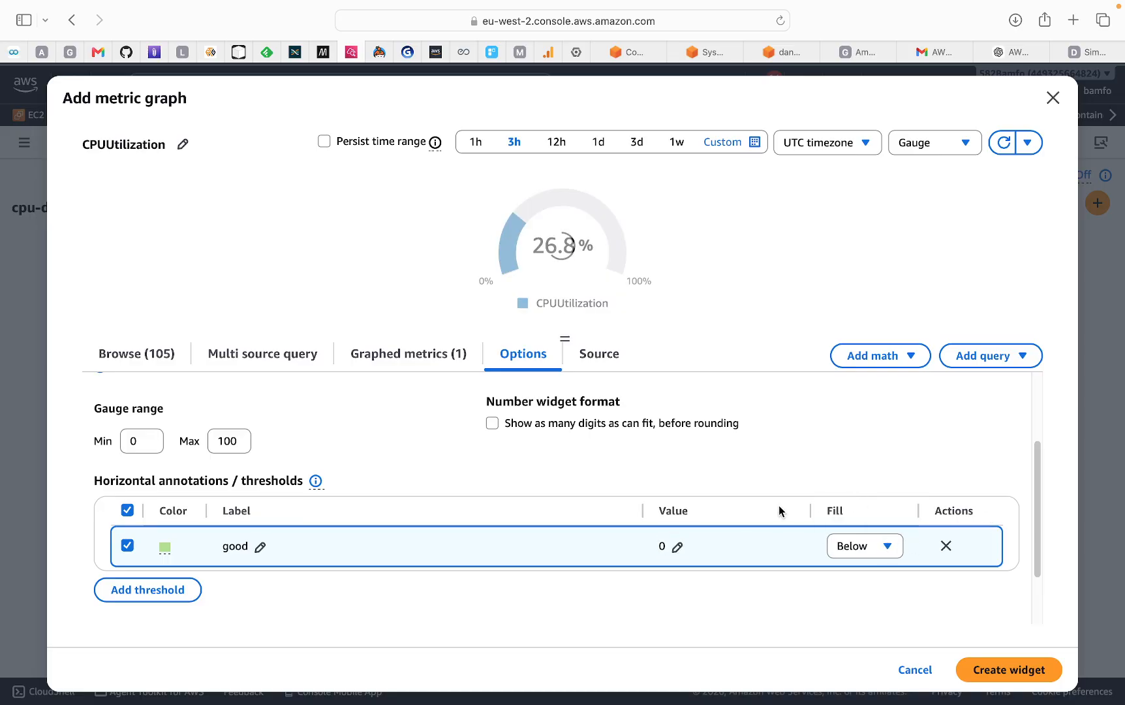
left_click(678, 548)
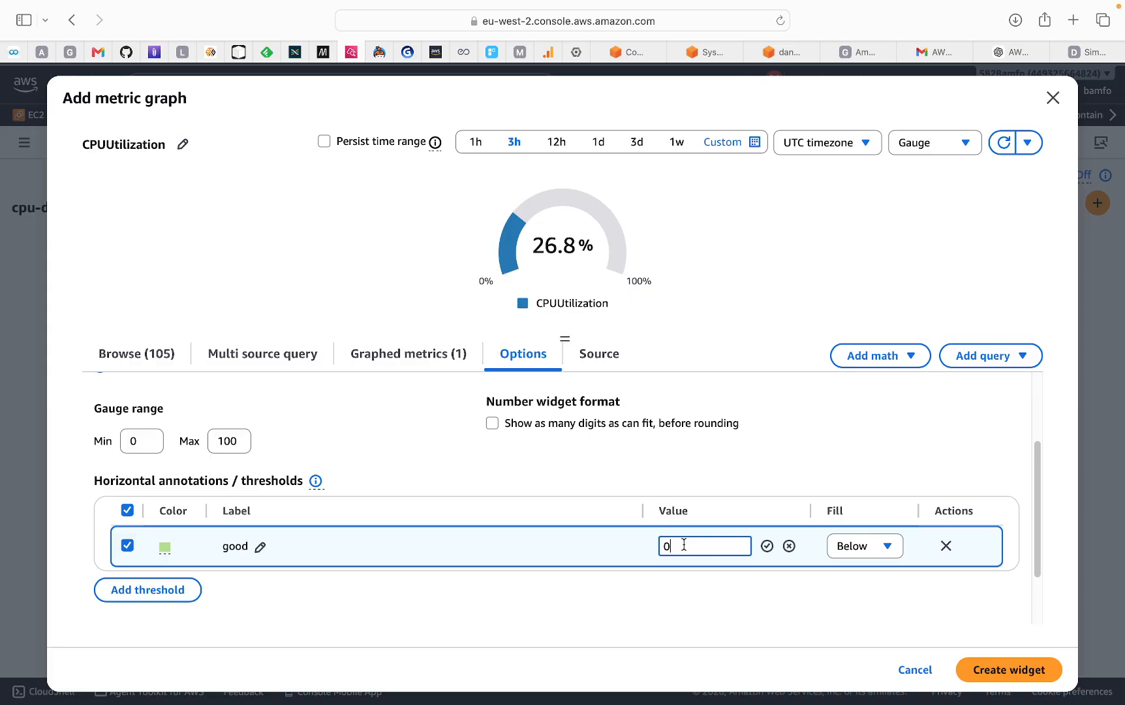
key("BackSpace")
left_click(767, 546)
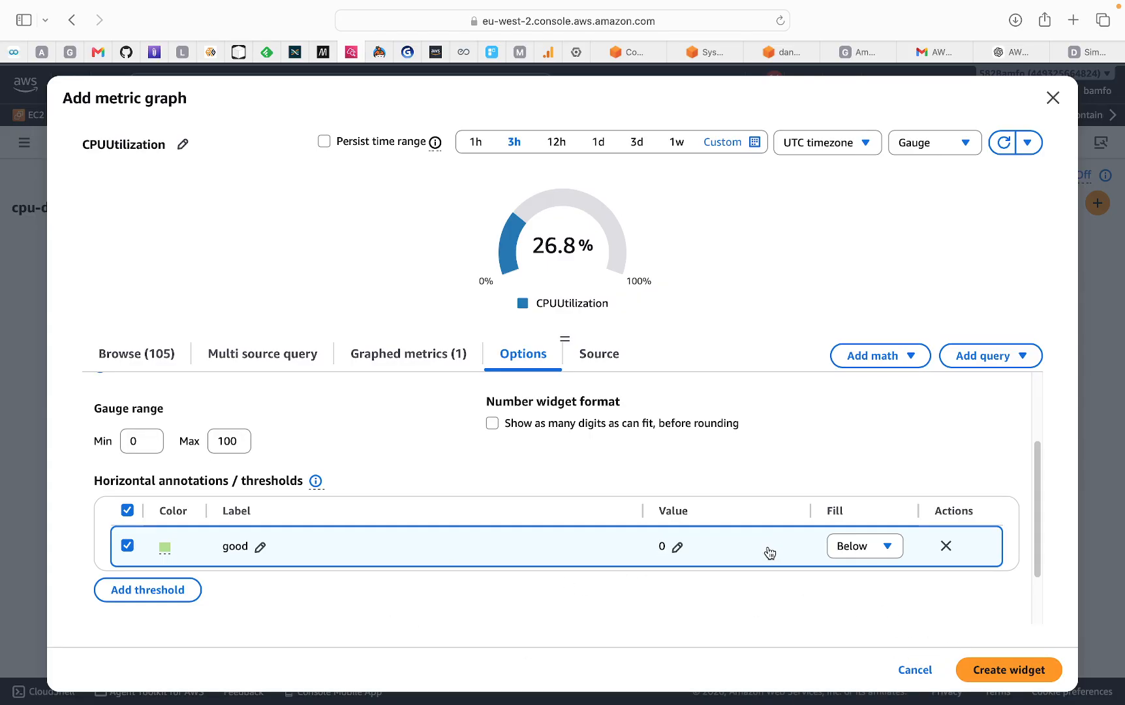
Set the good threshold's value to 50 and add a second gauge threshold labelled warning
left_click(677, 547)
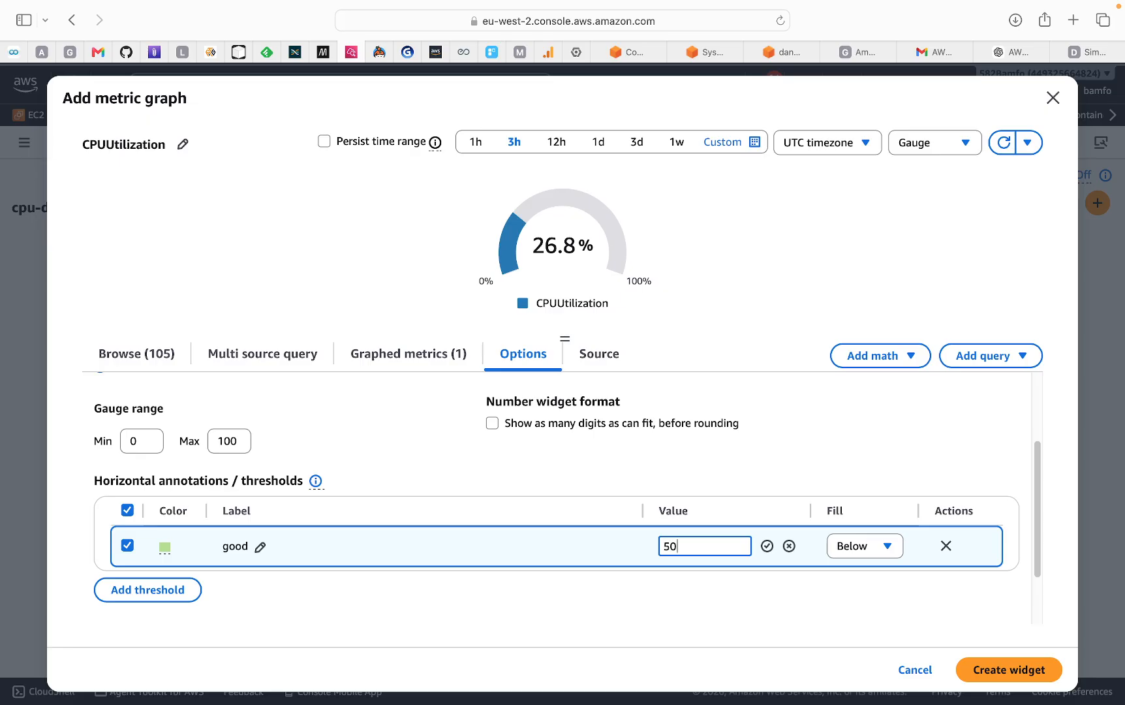
left_click(766, 547)
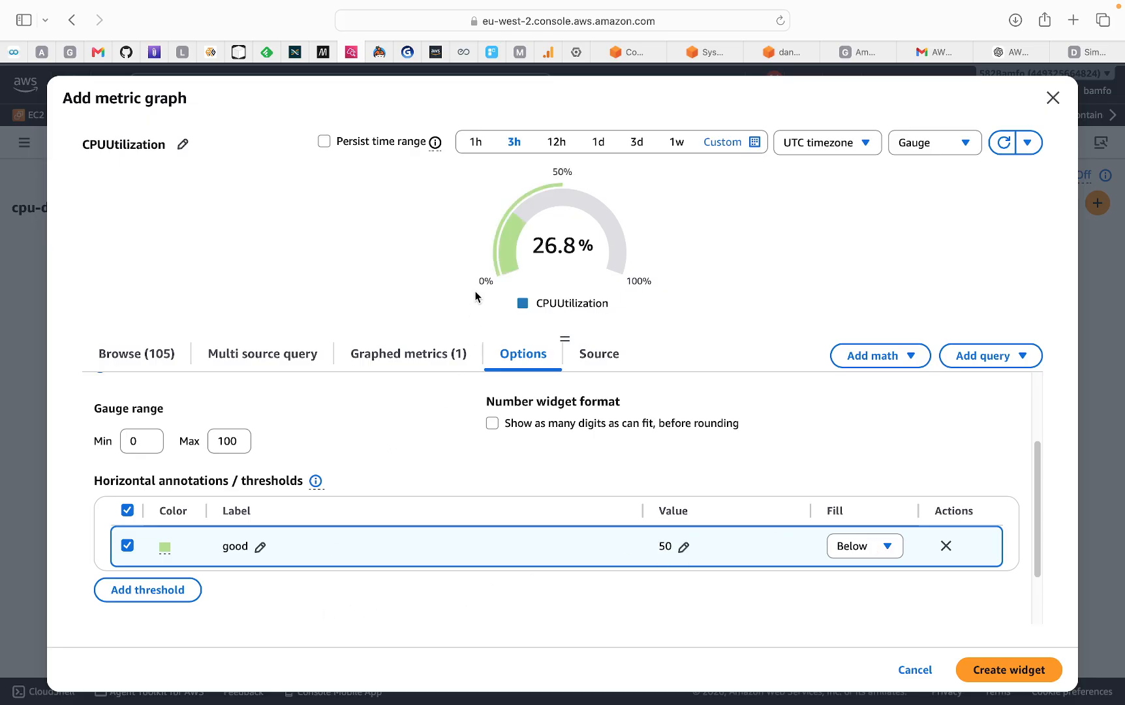
left_click(145, 590)
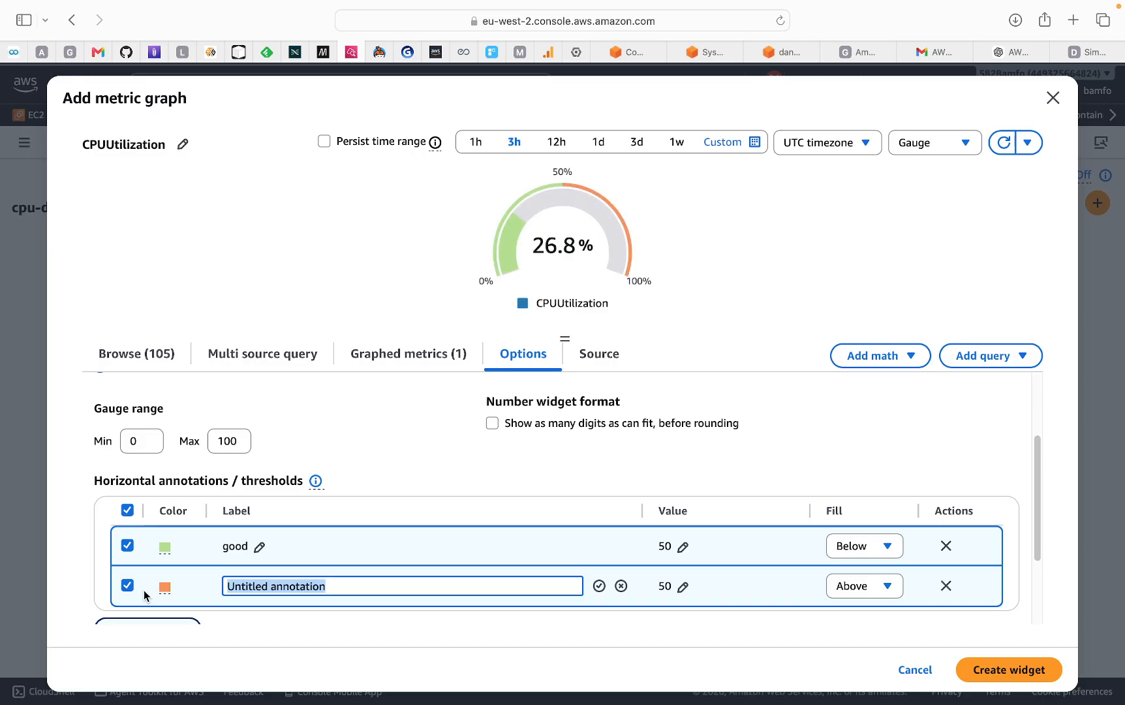
left_click_drag(331, 580, 262, 576)
type("warning")
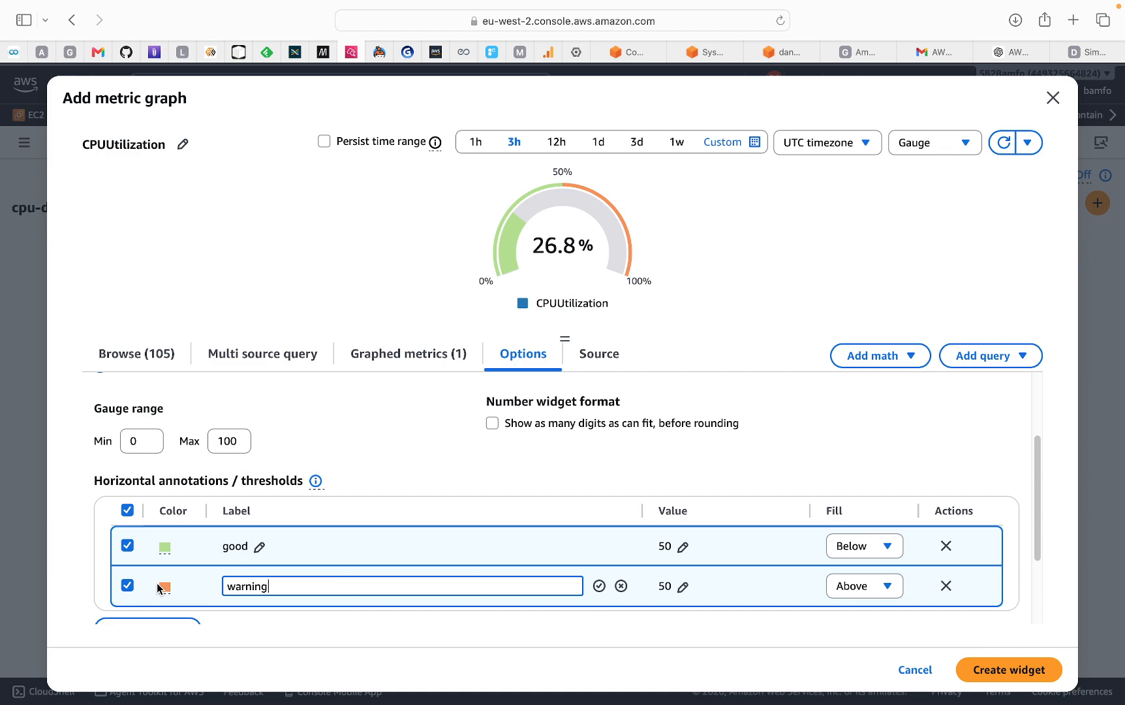
left_click(599, 587)
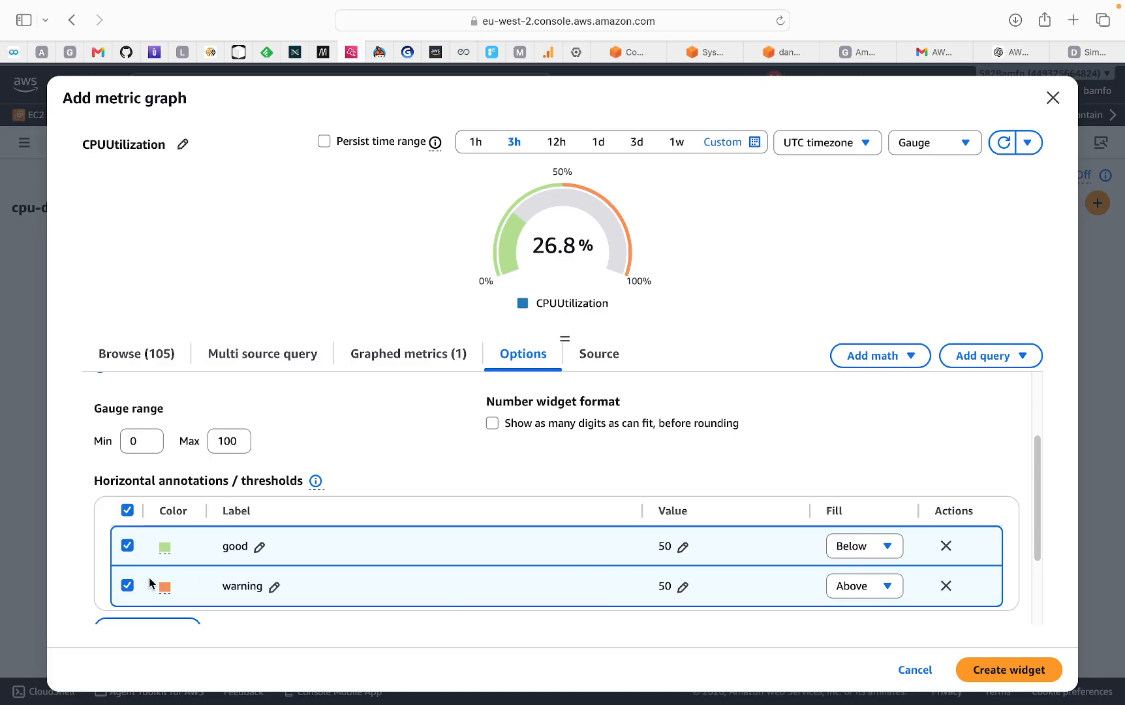
Set the warning threshold's fill to Between and its second bound to 75, keeping the first at 50
left_click(887, 587)
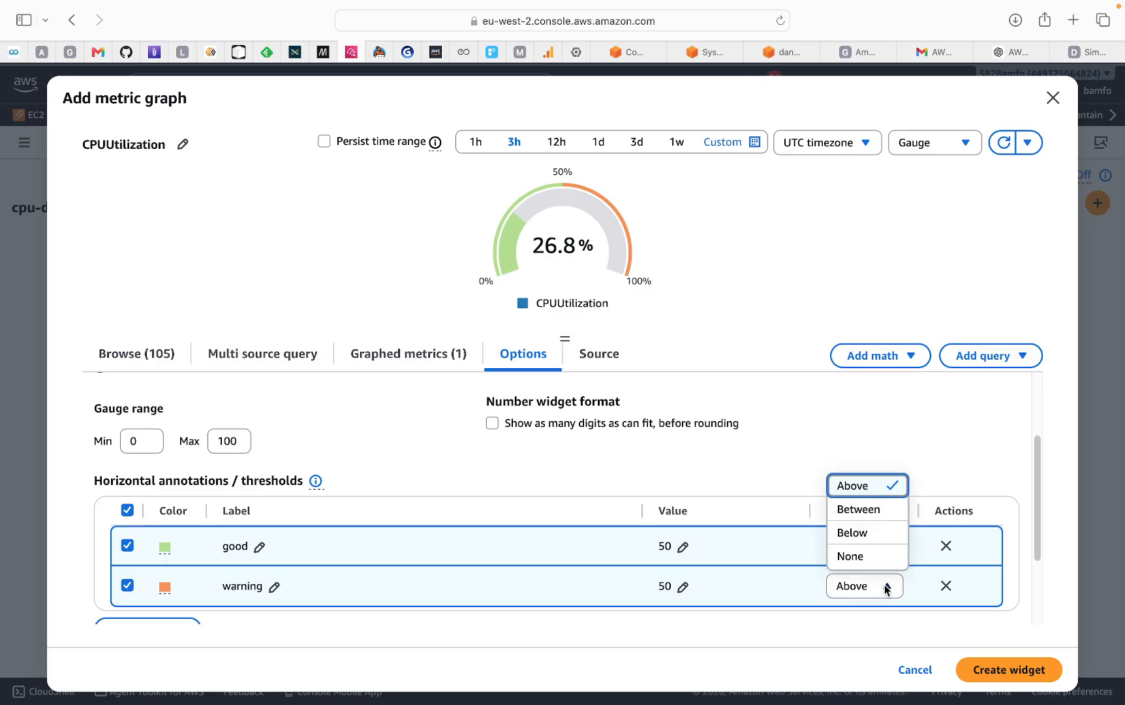
left_click(867, 511)
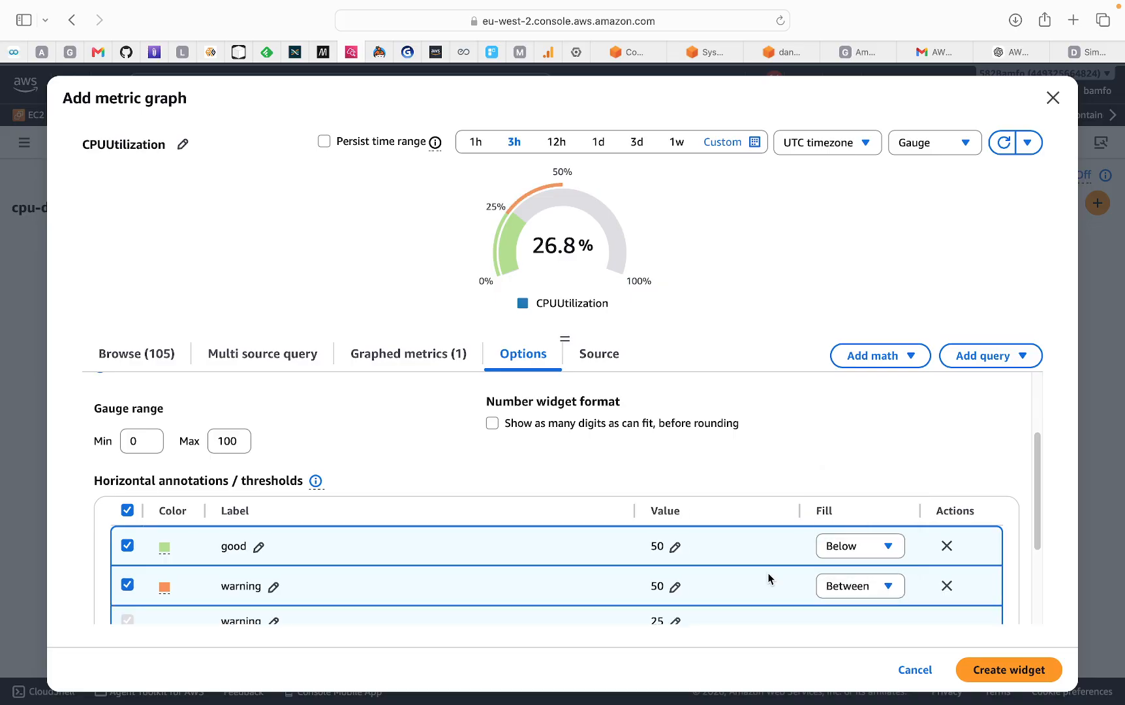
left_click(674, 587)
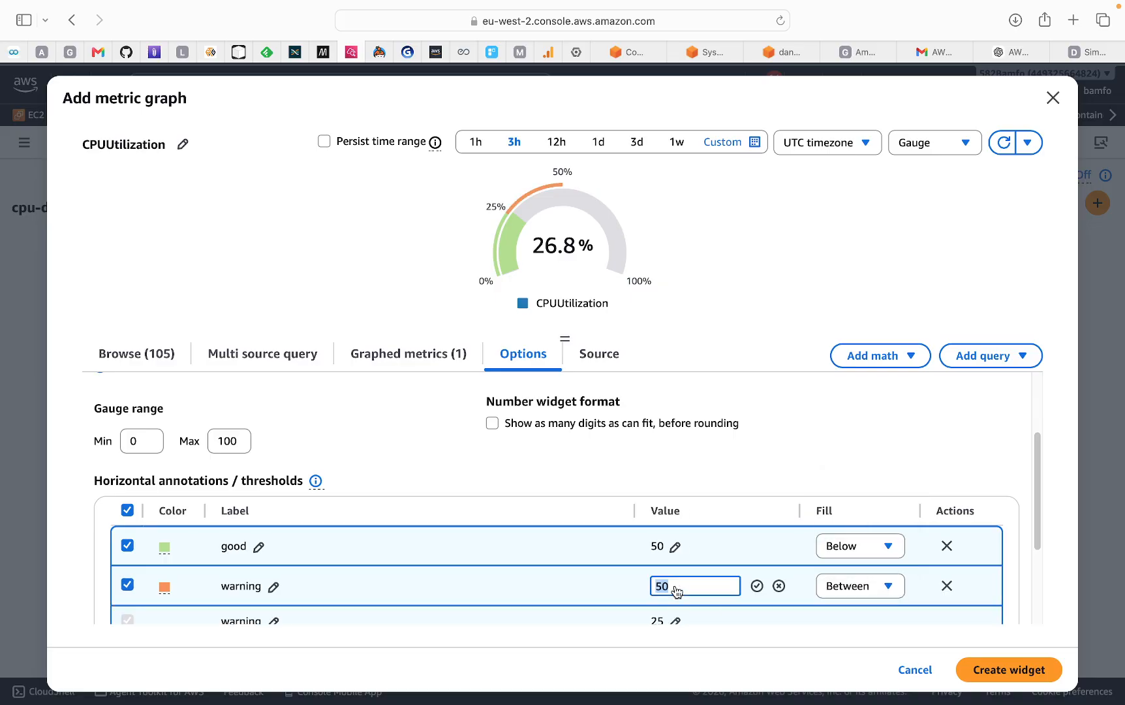
left_click(756, 585)
scroll(736, 572, "down", 3)
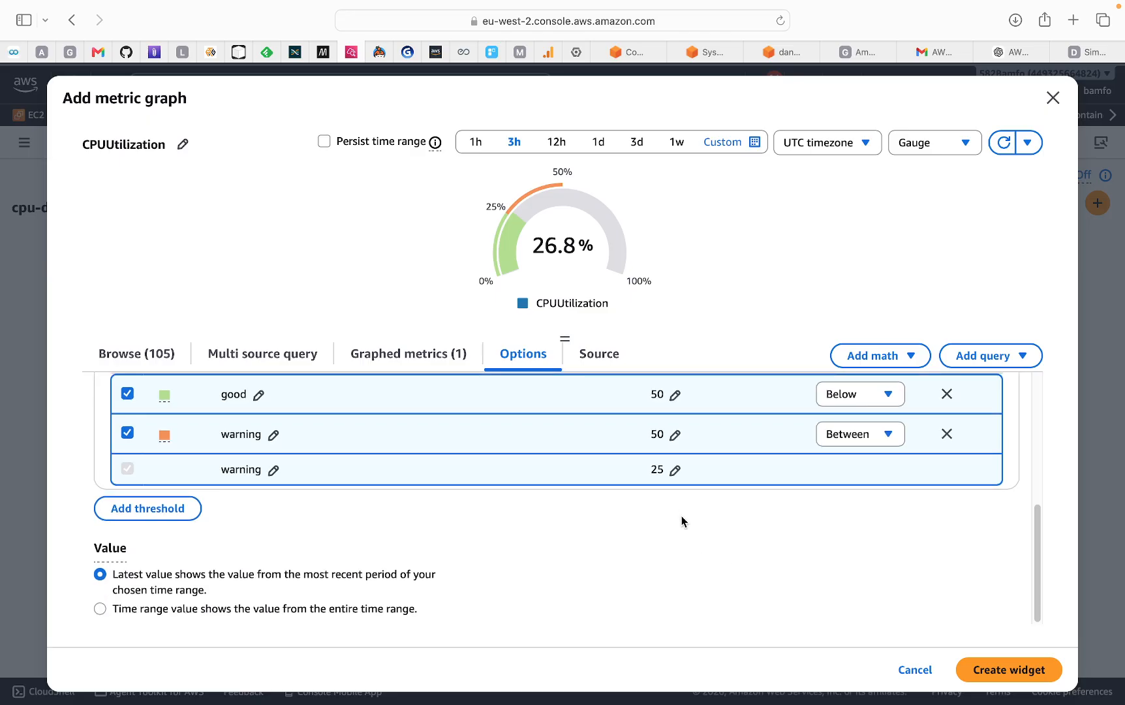
left_click(675, 470)
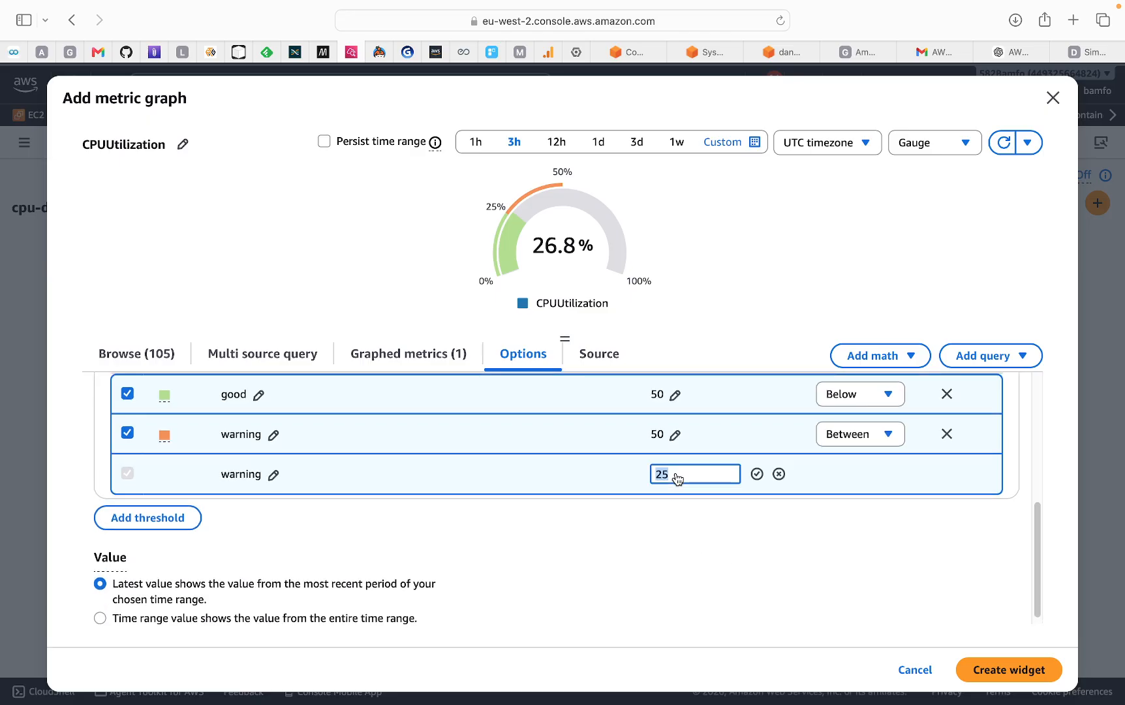
left_click(676, 477)
key("BackSpace")
type("75")
left_click(757, 475)
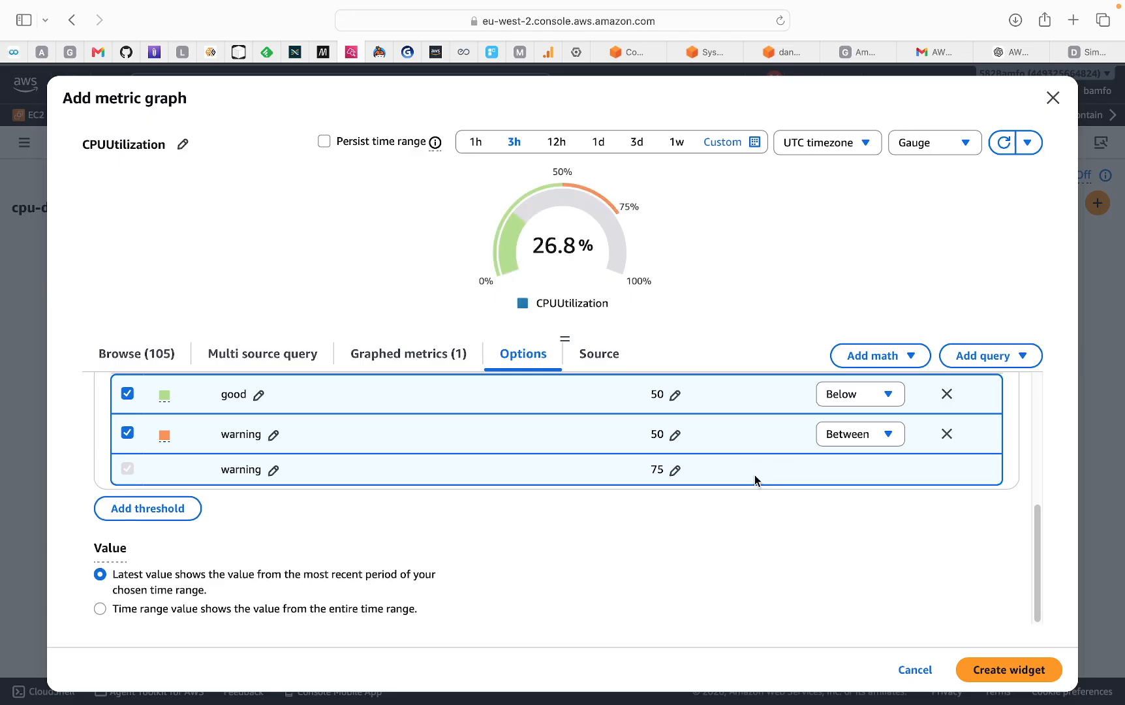
mouse_move(559, 179)
mouse_move(597, 199)
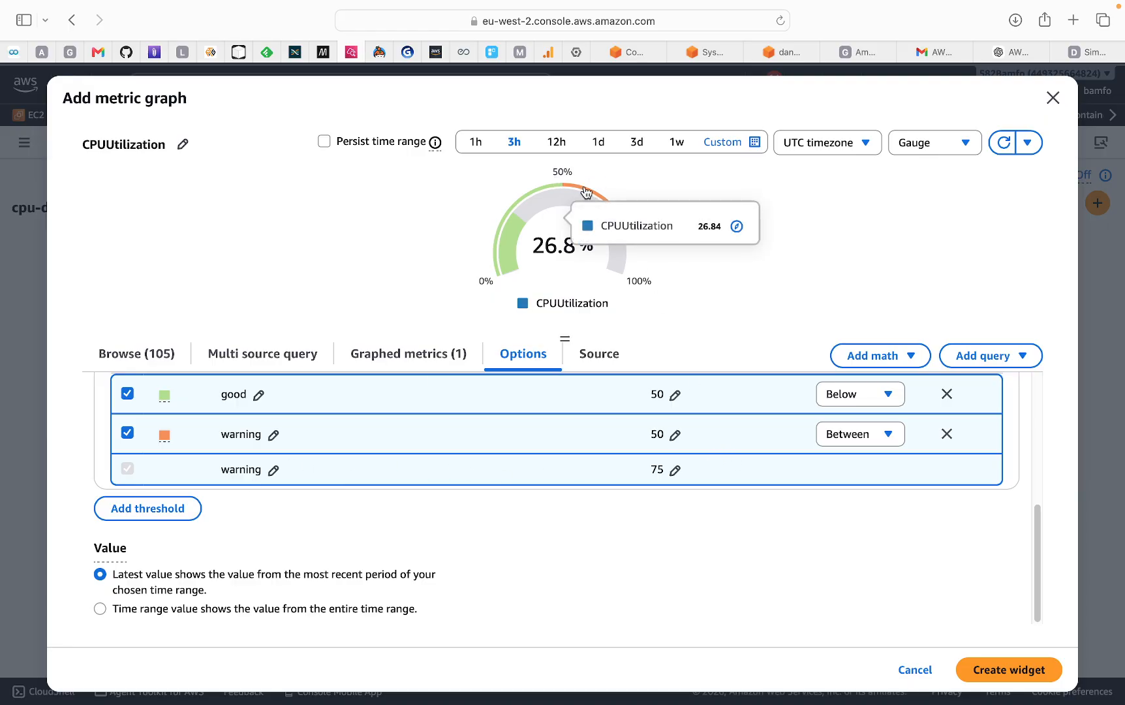
Add a third threshold to the gauge and label it take action
left_click(152, 508)
left_click(329, 506)
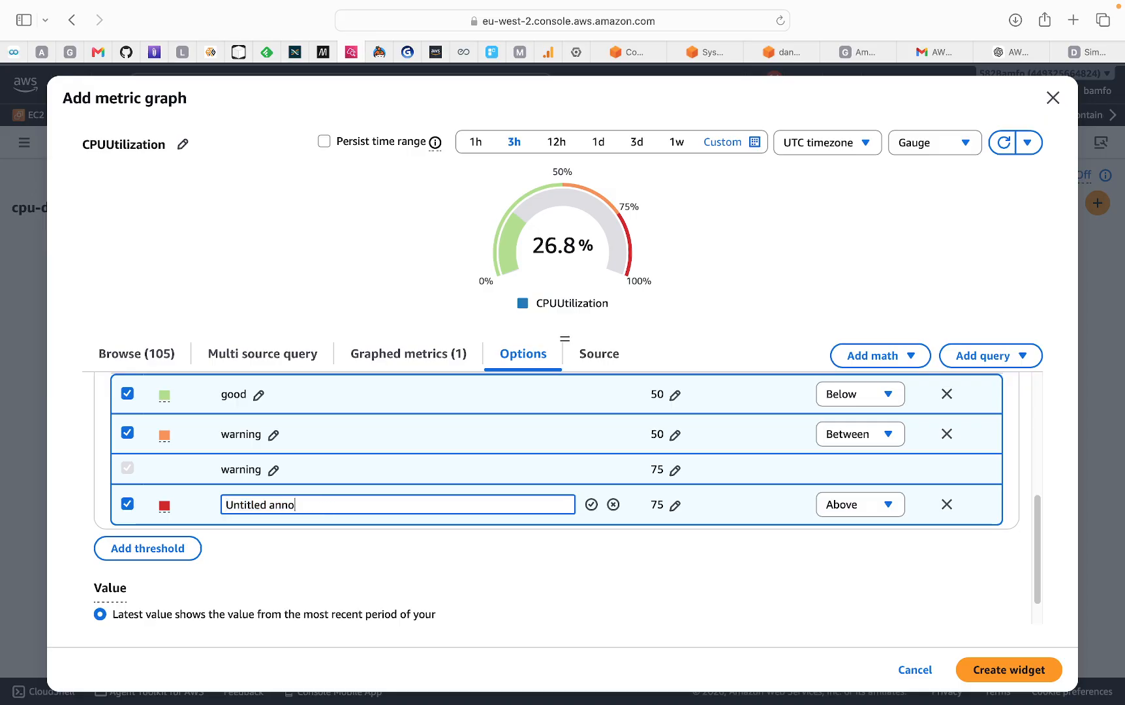
key("BackSpace")
key("BackSpace")
key("BackSpace")
key("BackSpace")
left_click(591, 505)
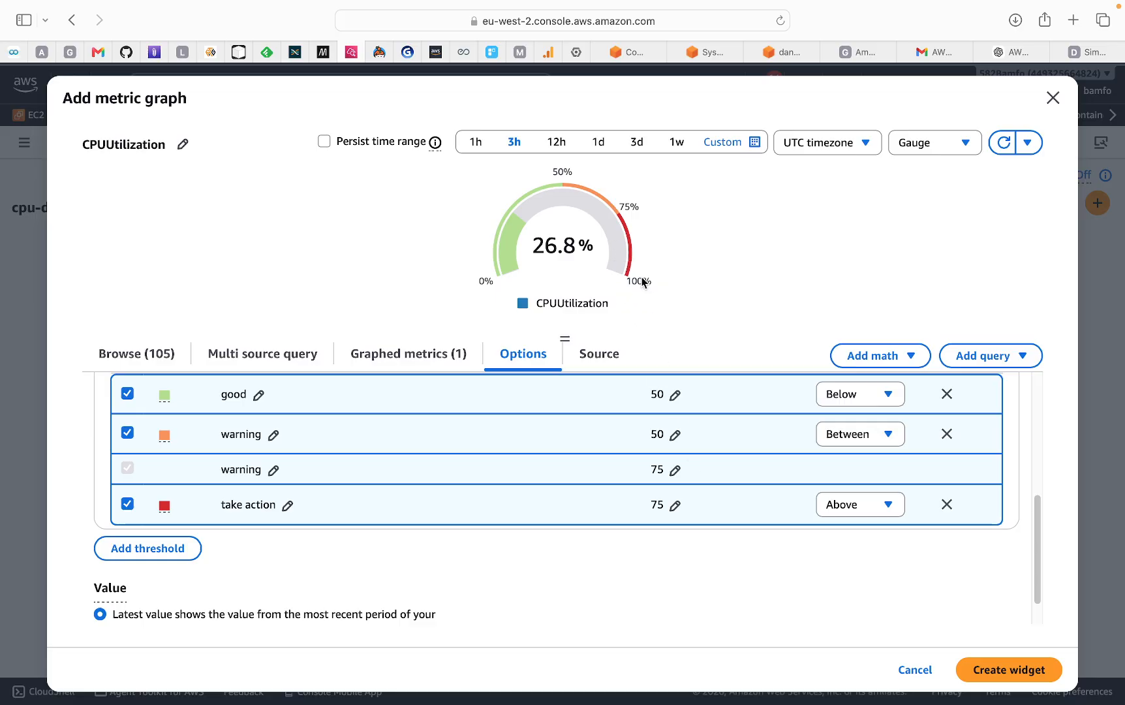
Create the CPUUtilization gauge widget on cpu-dasboard and refresh the dashboard data
left_click(1008, 673)
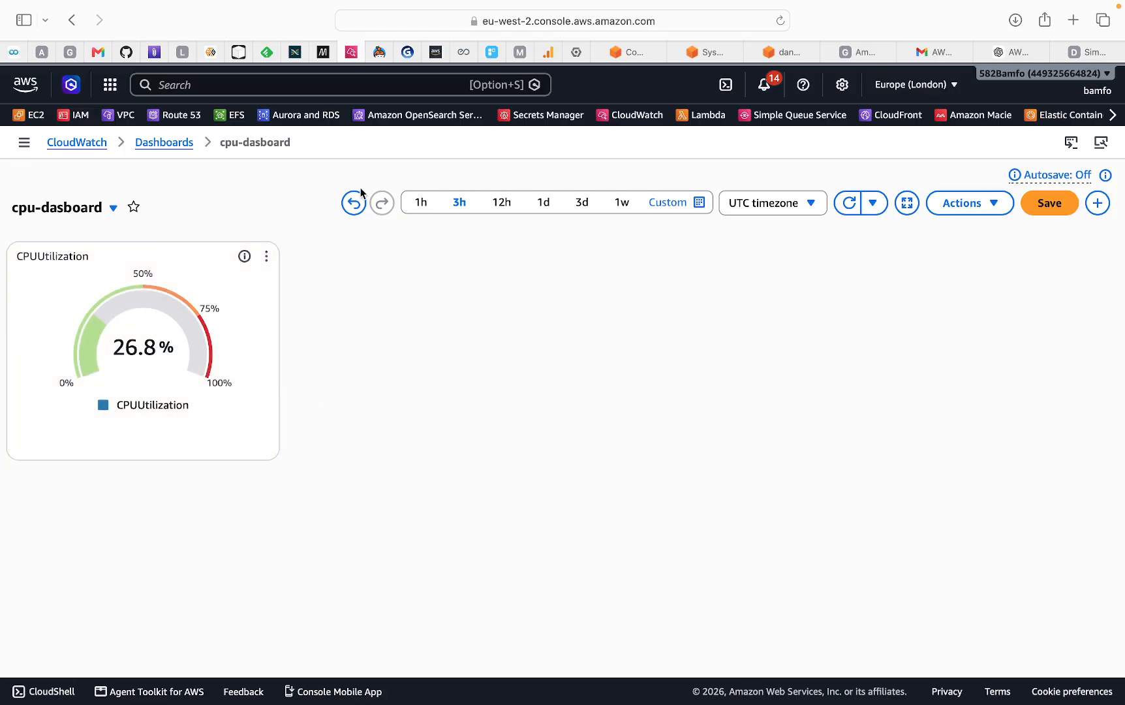
left_click(851, 209)
left_click(854, 211)
Check the running stress-ng session on dantech and return to the CloudWatch dashboard
left_click(783, 51)
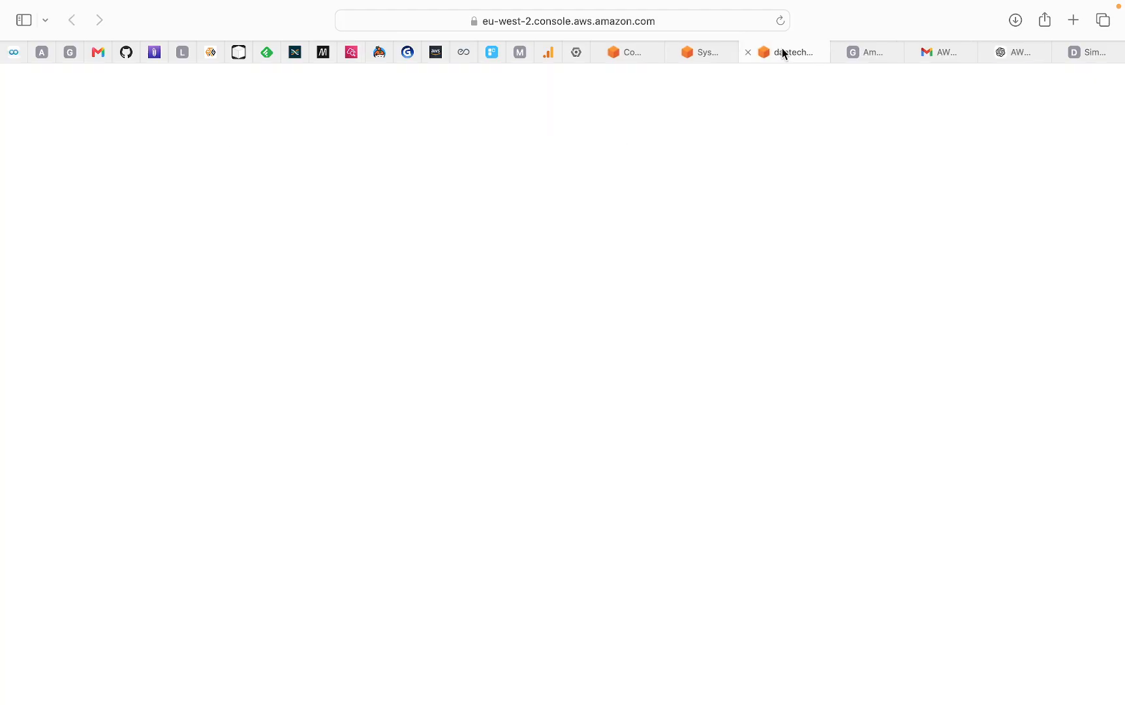
left_click(710, 55)
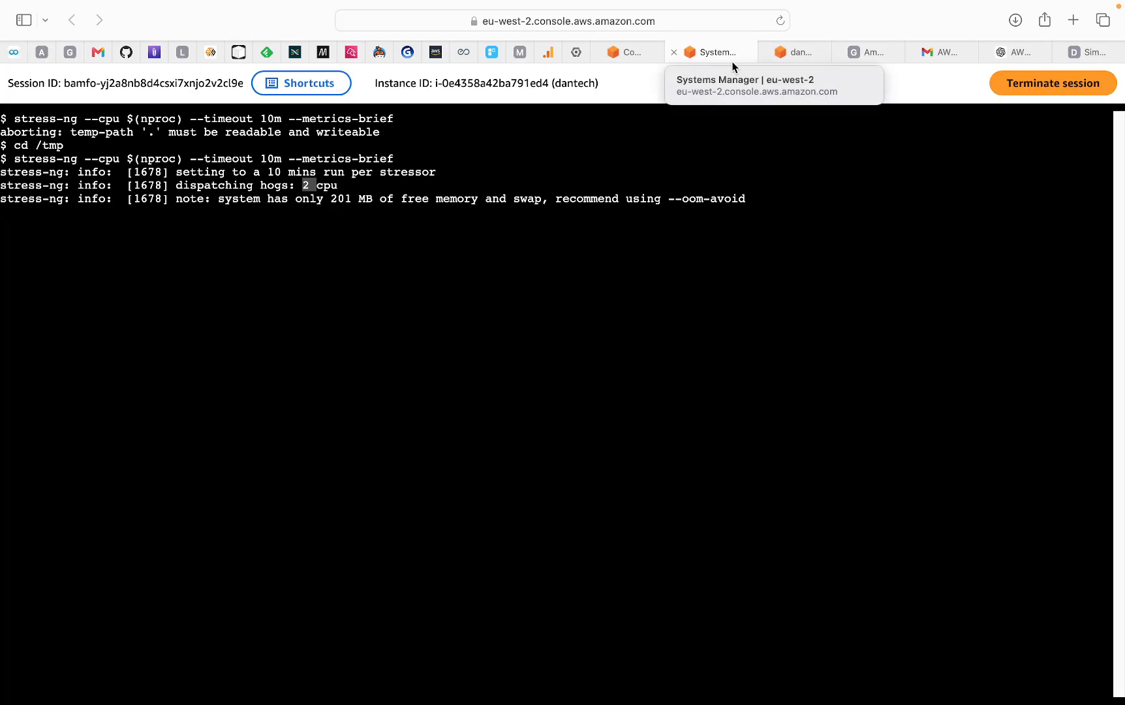
left_click(630, 52)
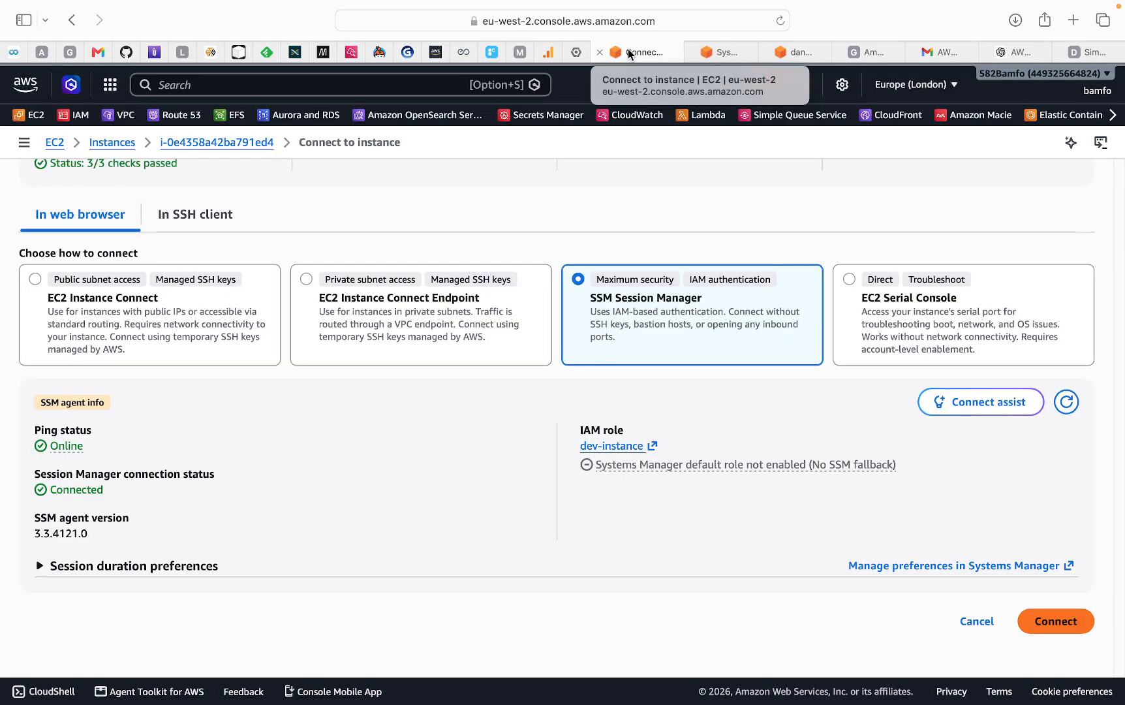
left_click(352, 52)
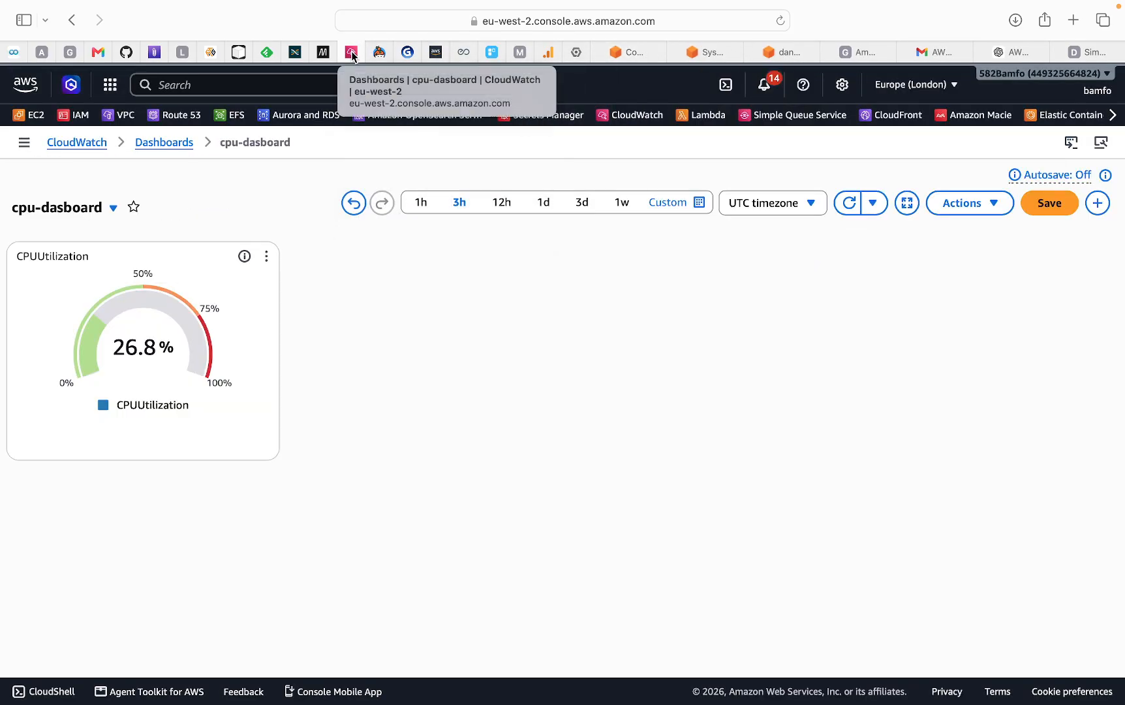
Open the CloudWatch alarms list and check the state of simplydan-alarm
left_click(69, 143)
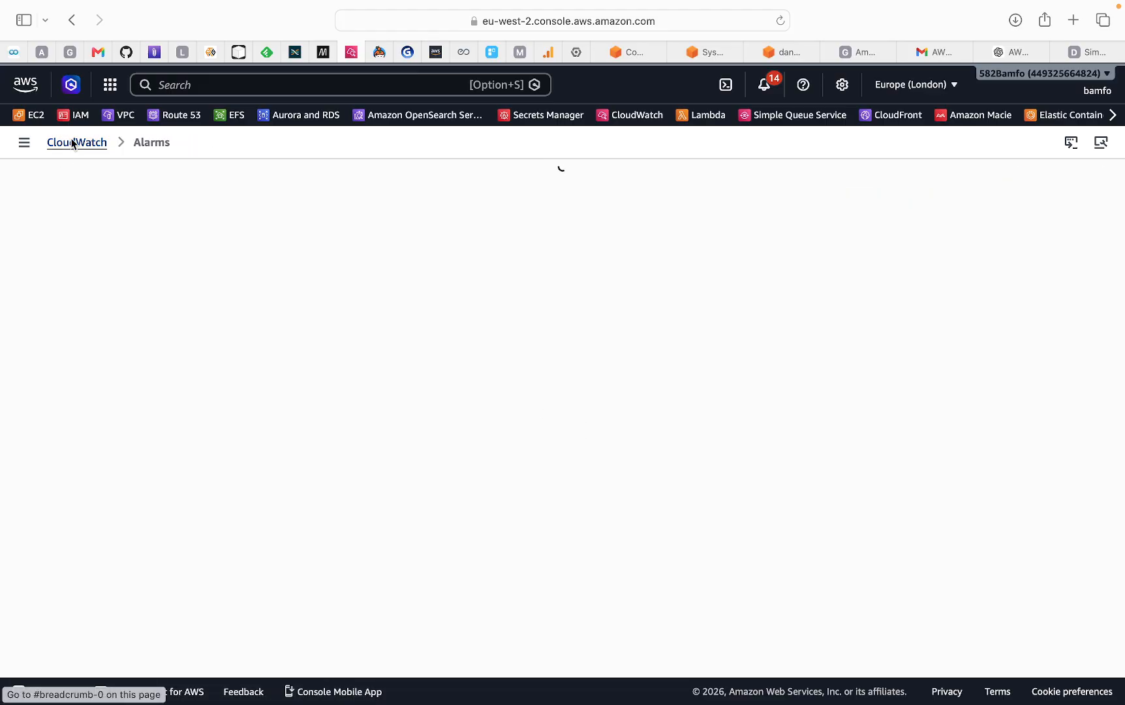
left_click(25, 145)
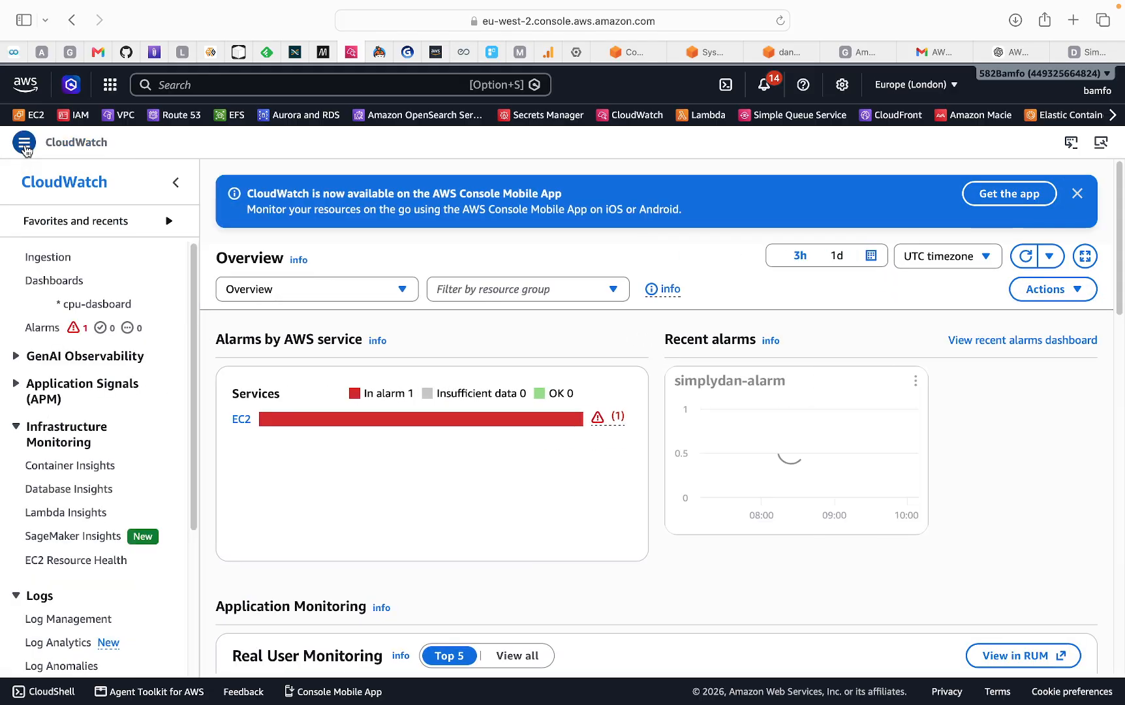
left_click(40, 328)
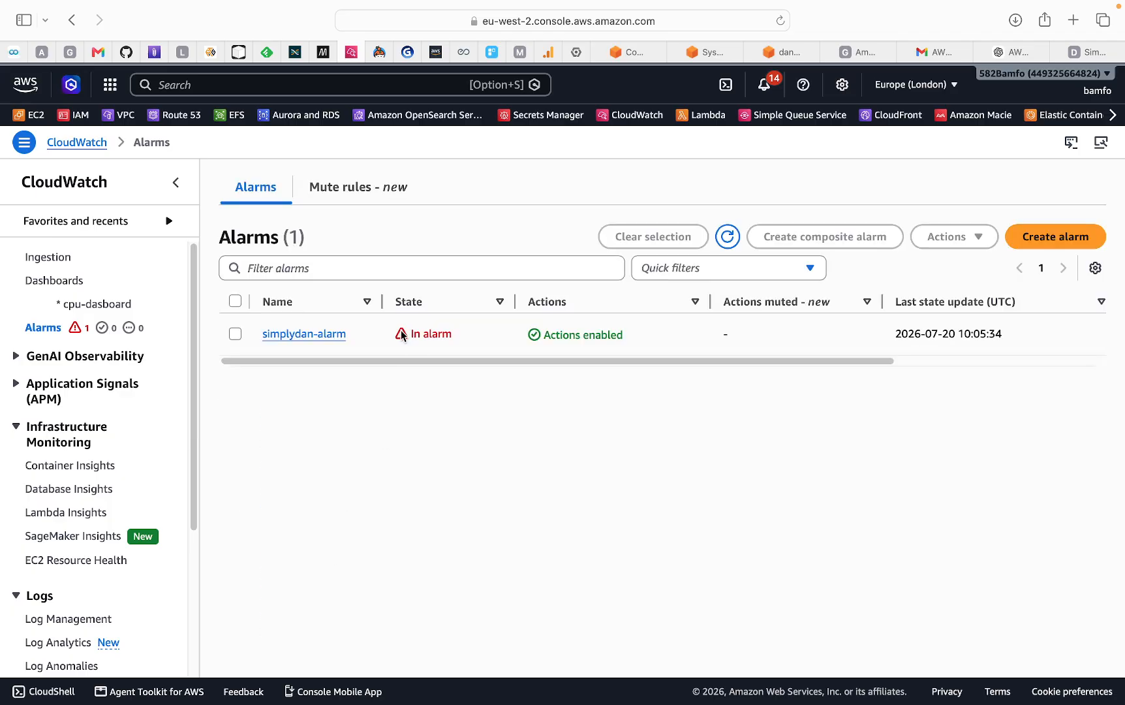
left_click_drag(409, 333, 477, 333)
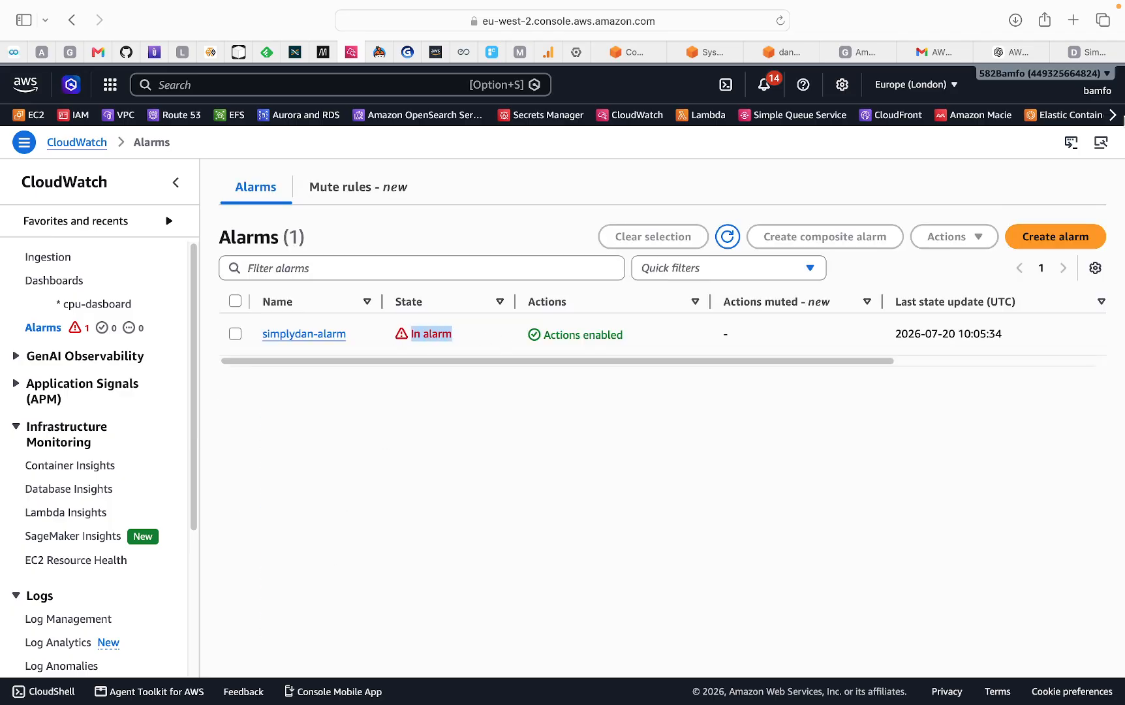
Switch to Gmail, open the simplydan-alarm notification e-mail and examine its state change and reason
left_click(941, 55)
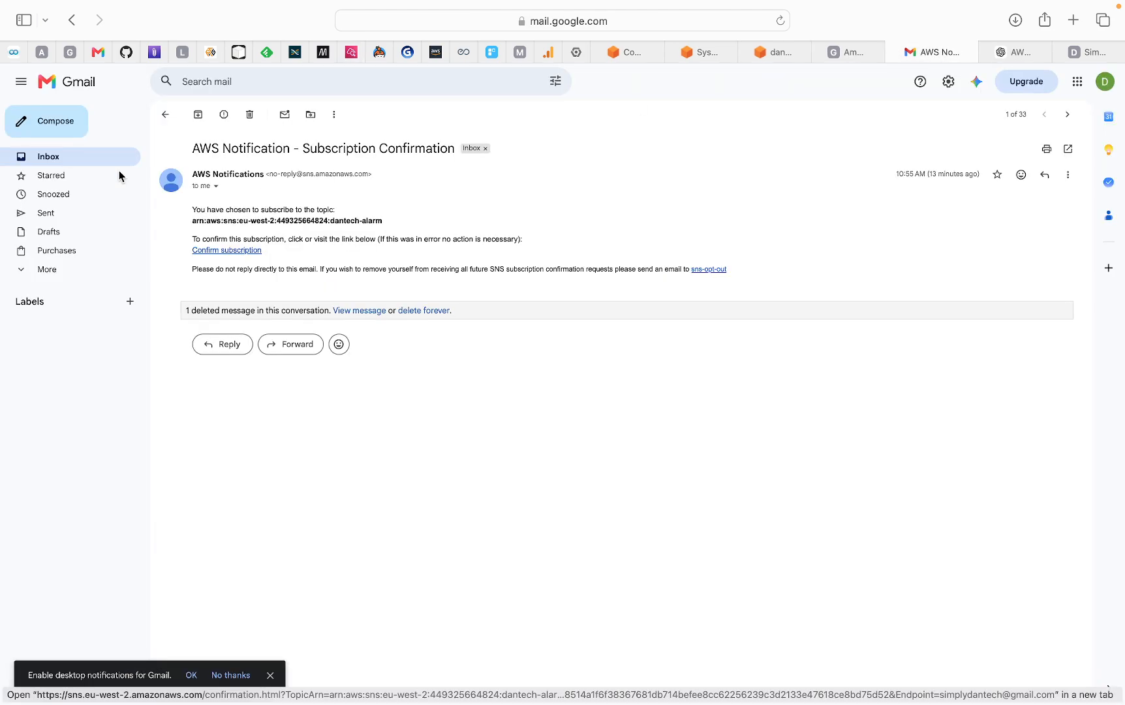
left_click(48, 158)
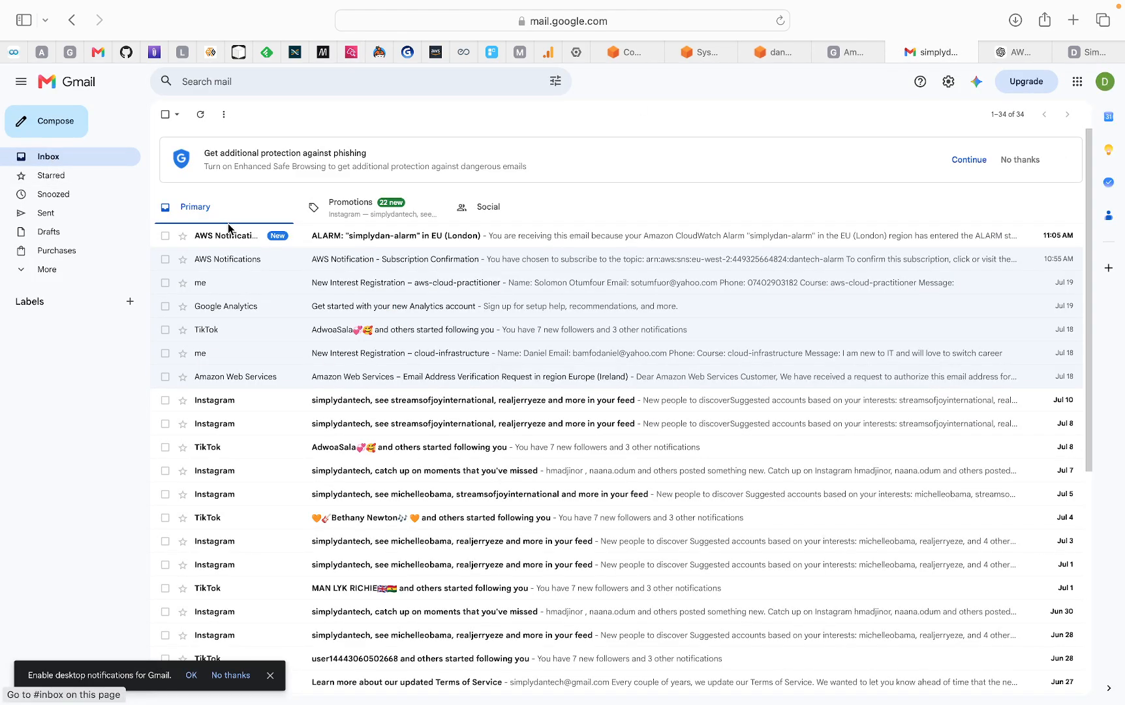
left_click(391, 245)
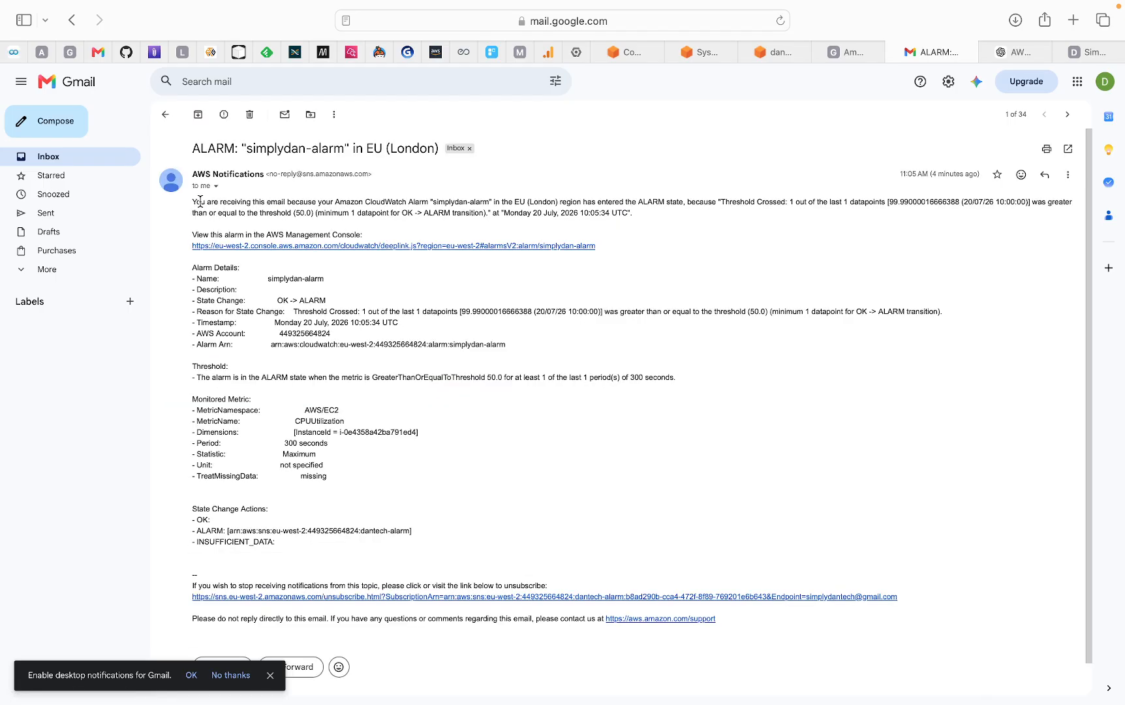
left_click_drag(201, 201, 279, 225)
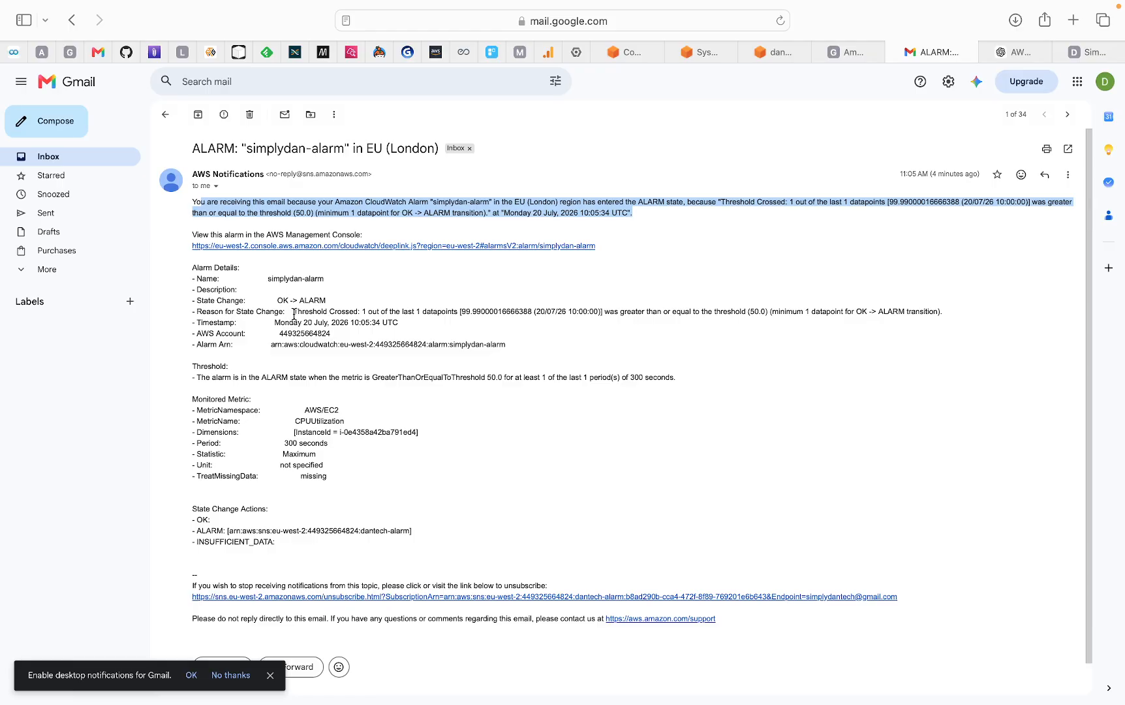
left_click_drag(271, 300, 342, 300)
left_click(212, 302)
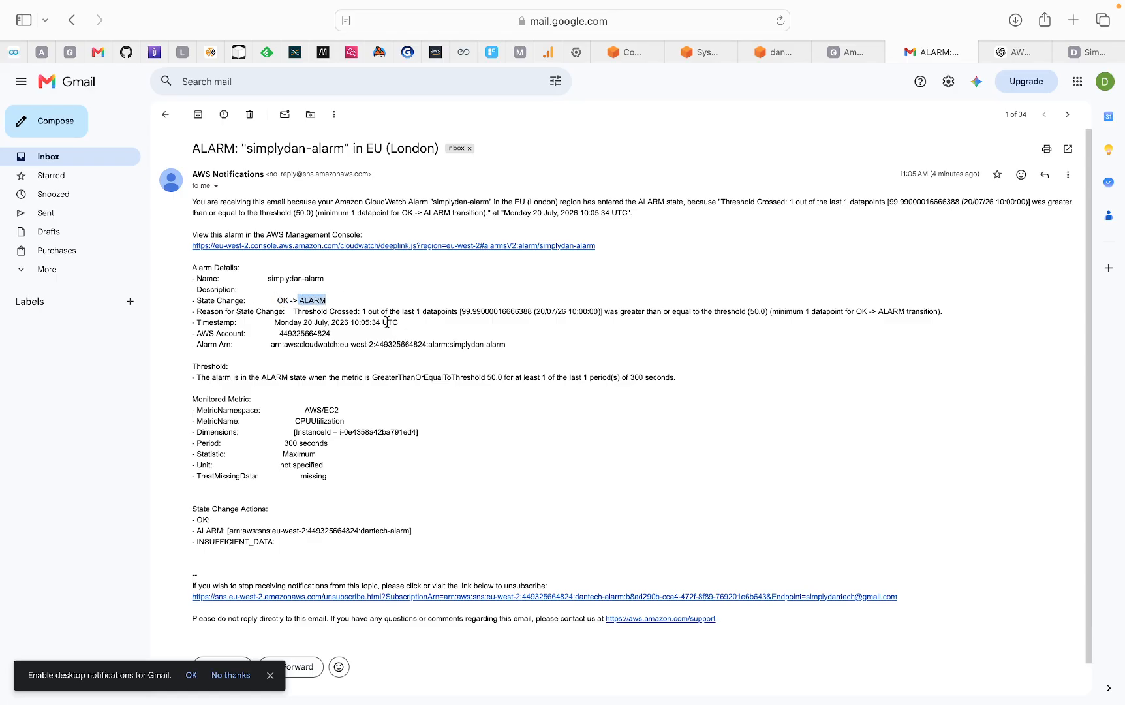
left_click_drag(304, 314, 436, 318)
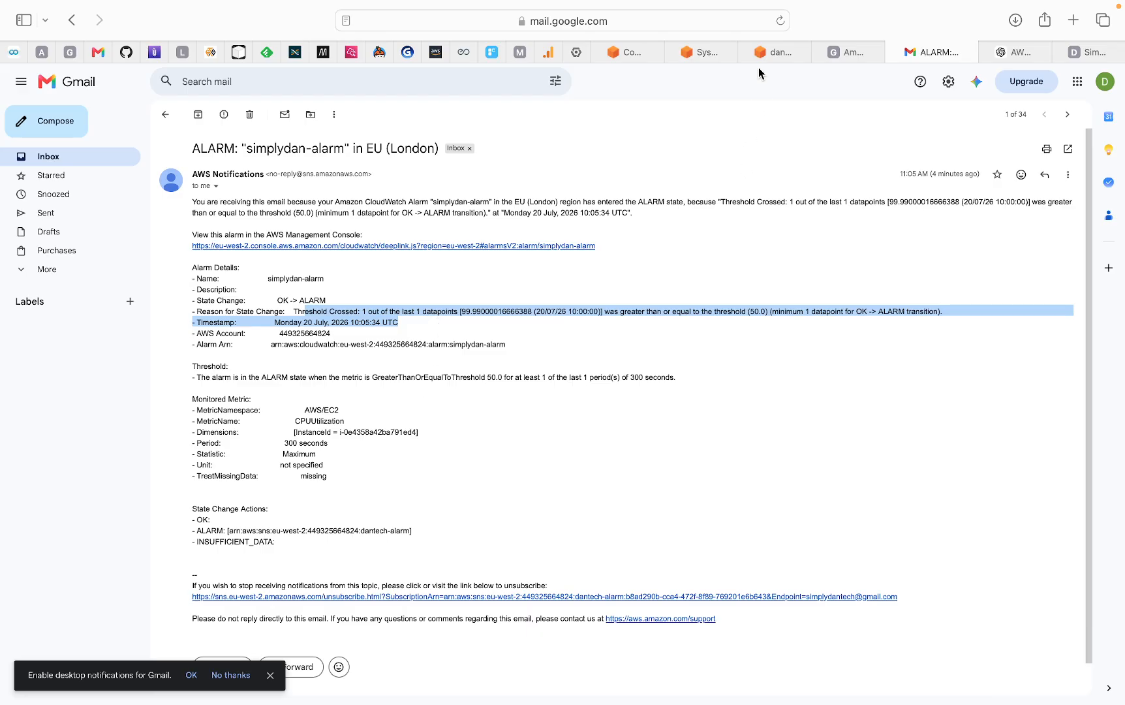
Recheck the stress-ng run in the dantech terminal session and go back to the CloudWatch alarms
left_click(777, 55)
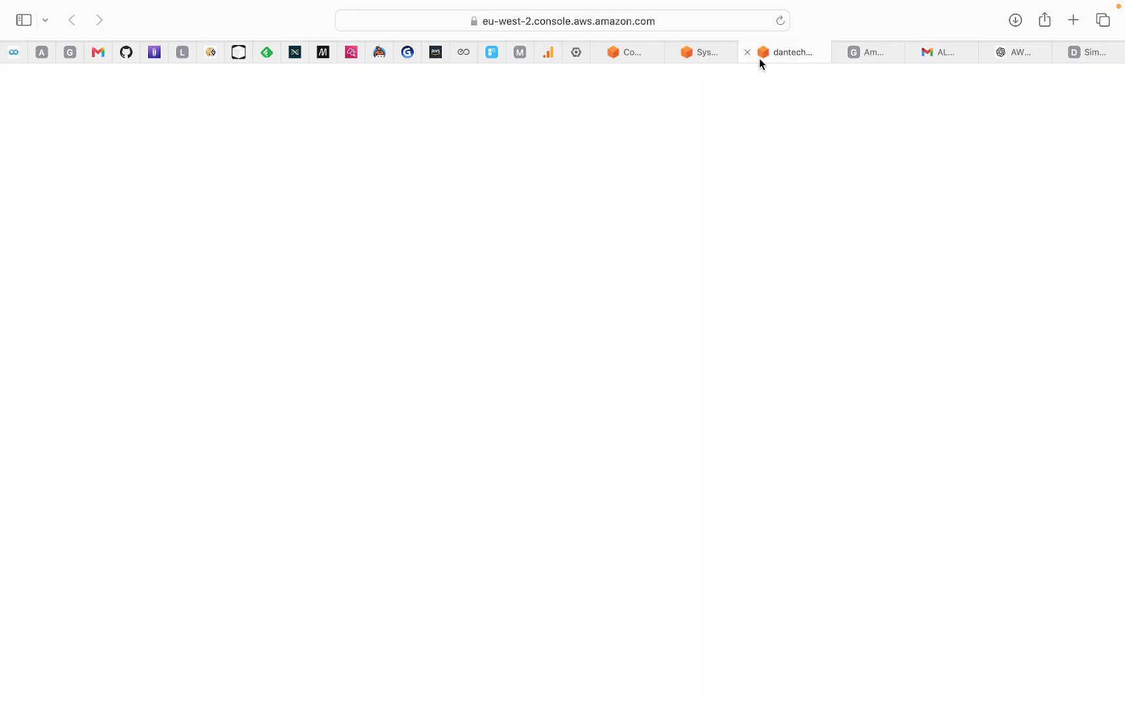
left_click(710, 53)
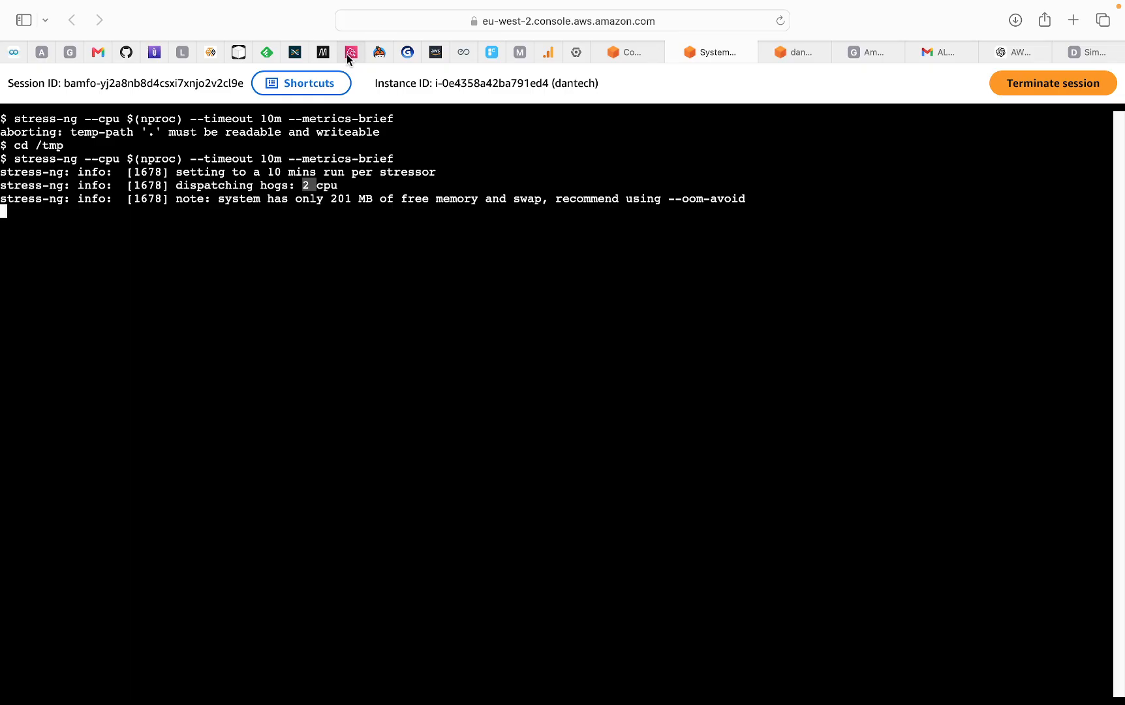
left_click(351, 54)
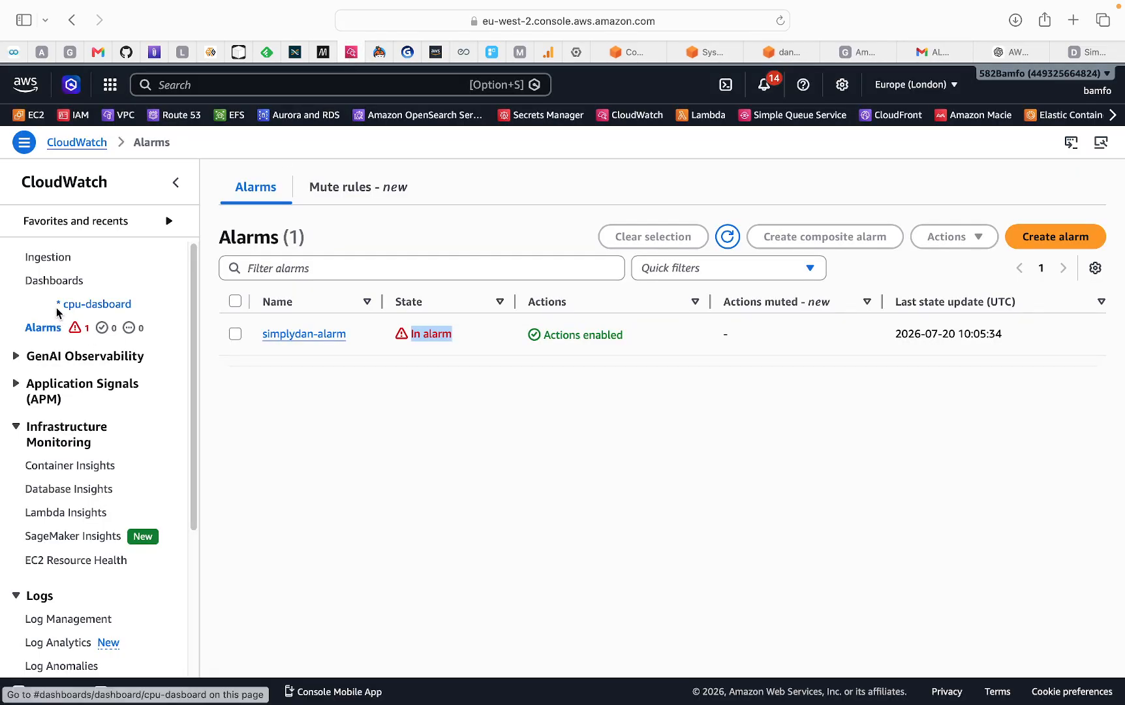
Enlarge the CPUUtilization gauge on cpu-dasboard and set its period to 1 second
left_click(87, 306)
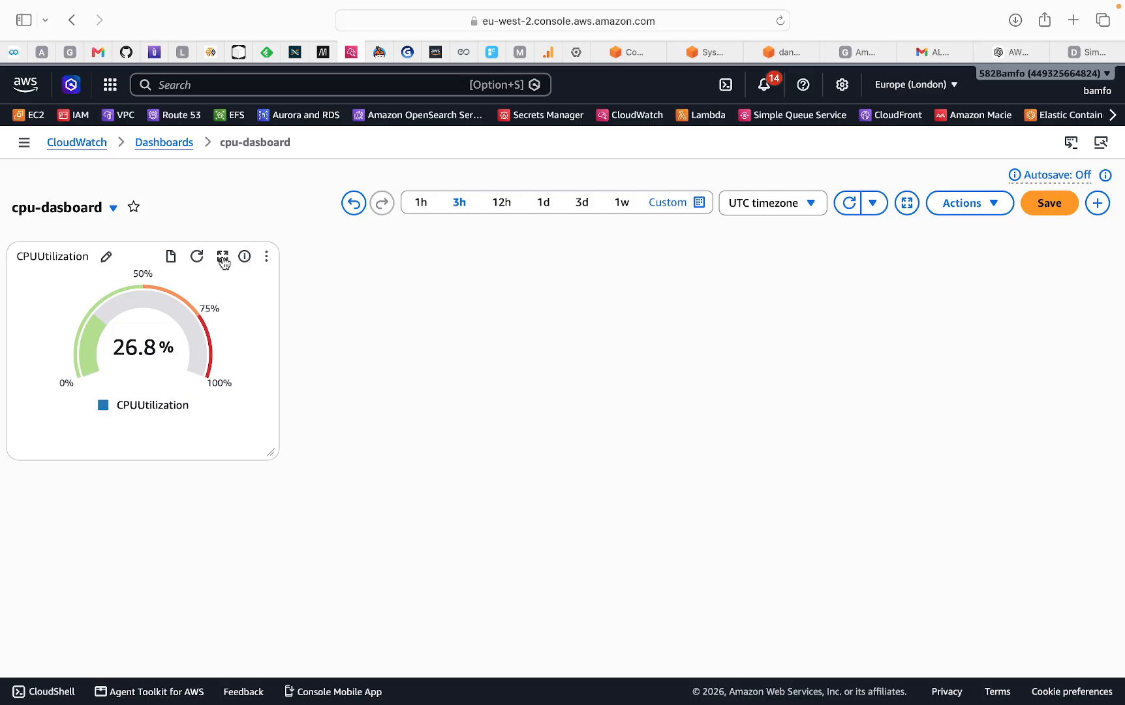
left_click(223, 259)
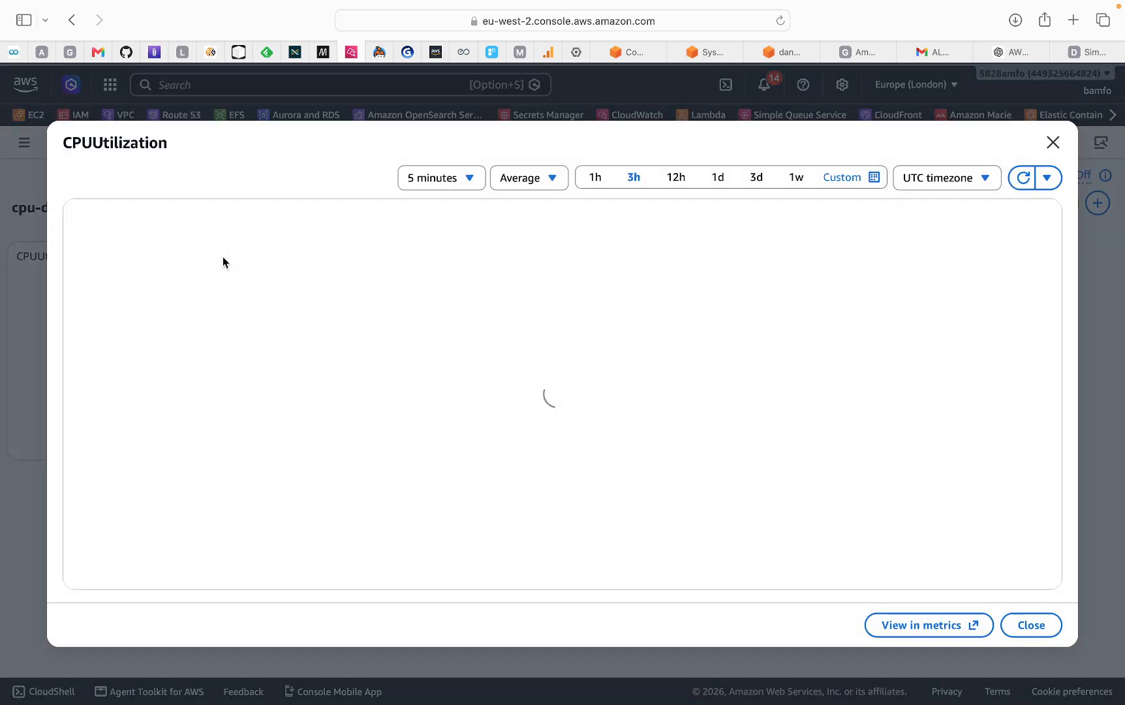
left_click(464, 181)
left_click(428, 208)
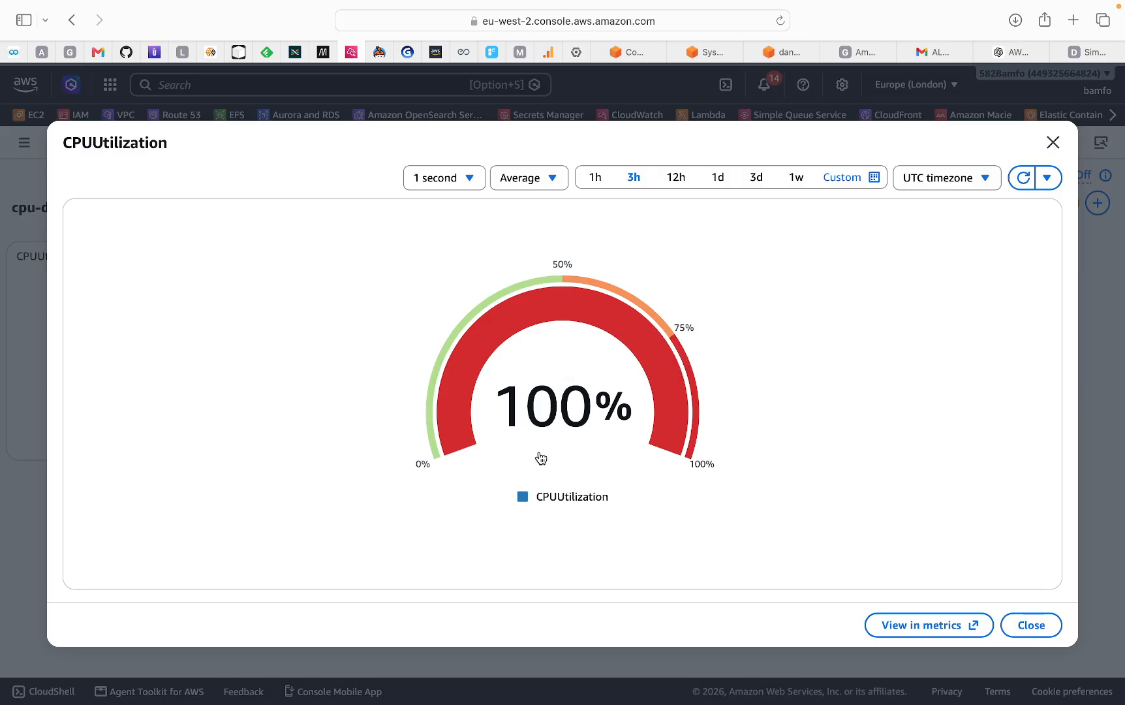
Compare the enlarged CPUUtilization gauge at periods of 5 seconds, 10 seconds, 1 minute and 5 minutes
mouse_move(695, 436)
left_click(470, 185)
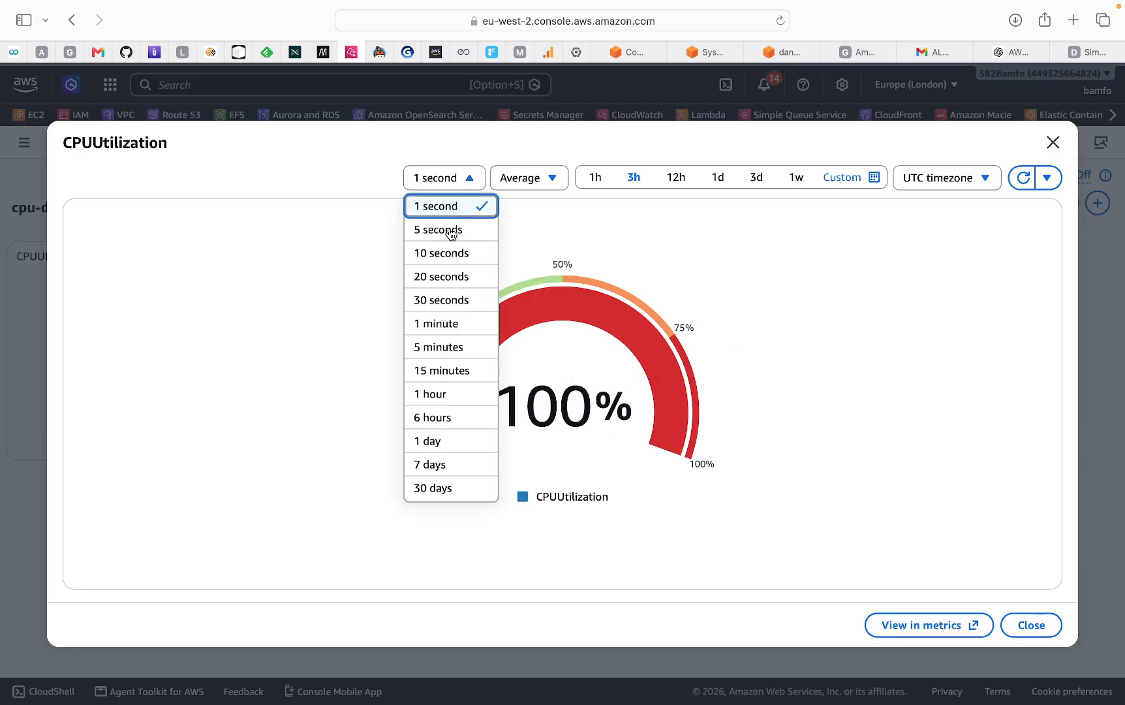
left_click(450, 230)
left_click(467, 184)
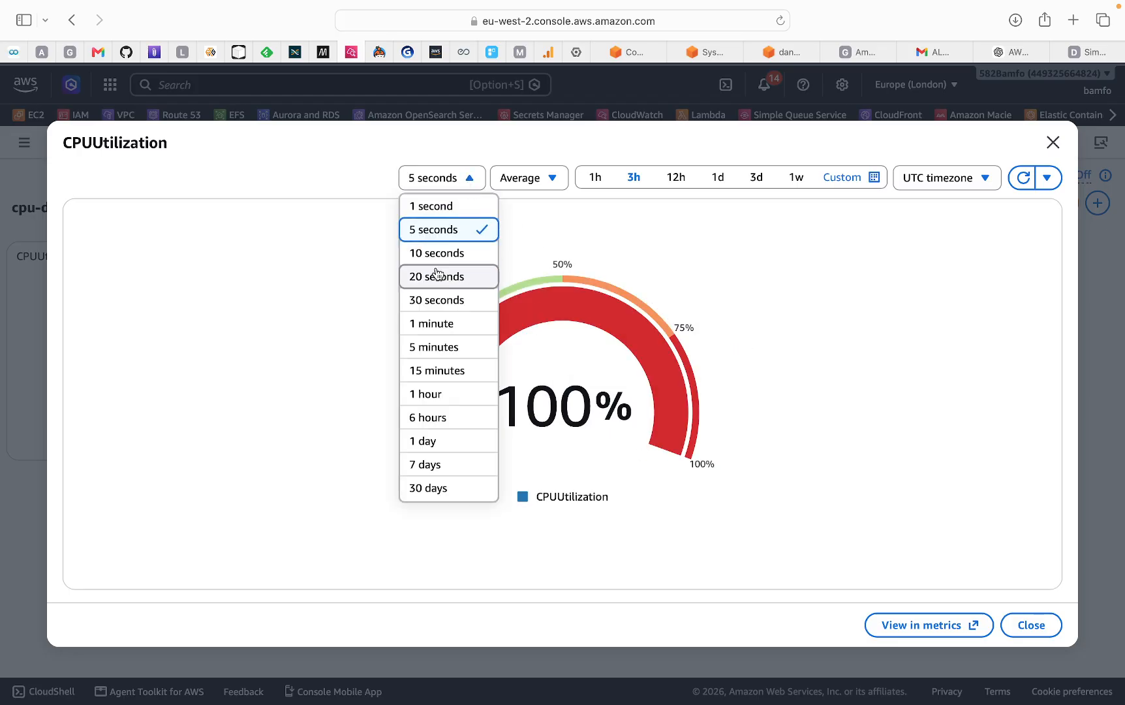
left_click(440, 253)
left_click(463, 182)
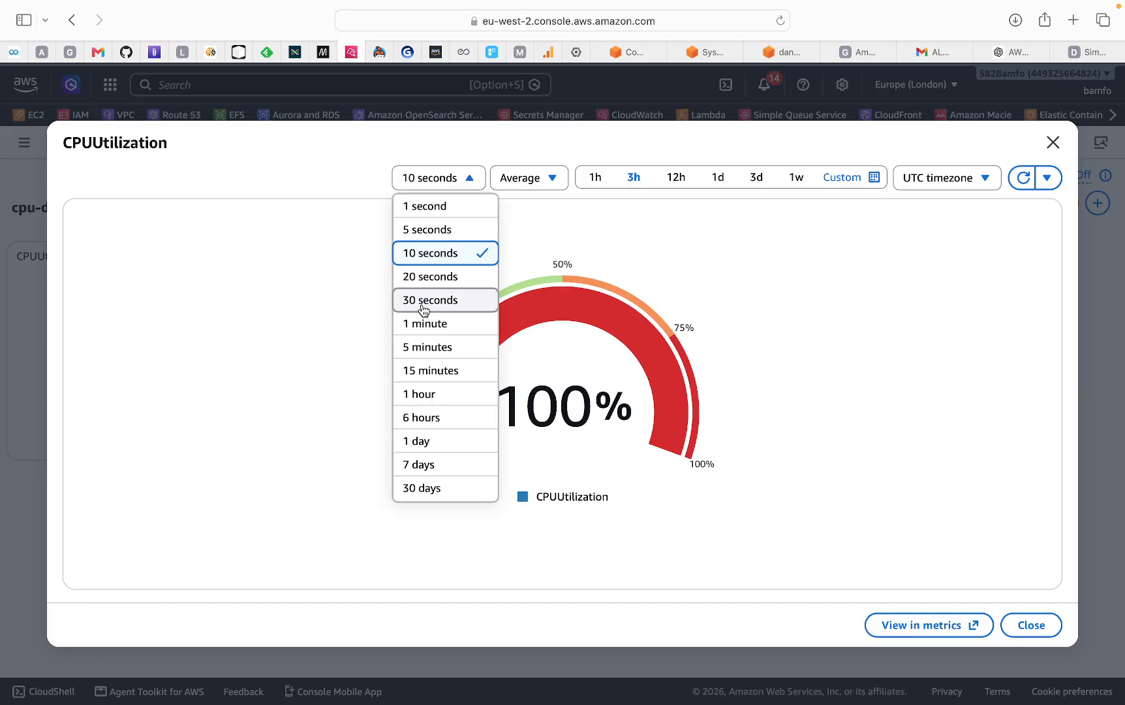
left_click(423, 327)
left_click(469, 180)
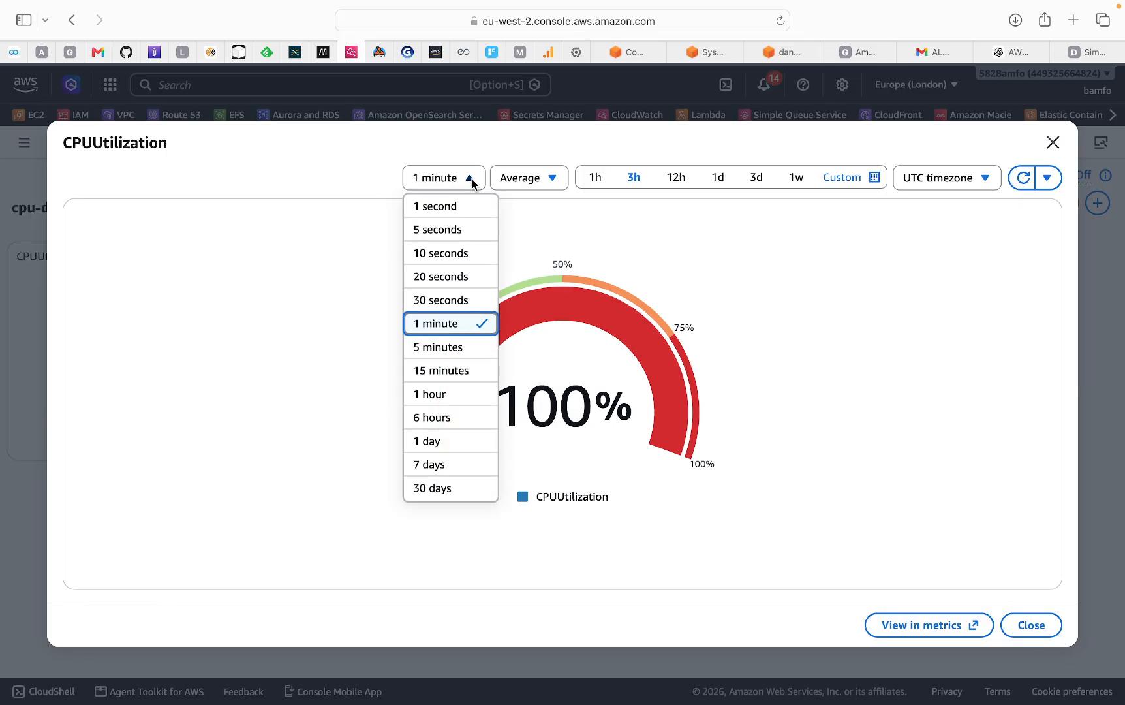
left_click(428, 345)
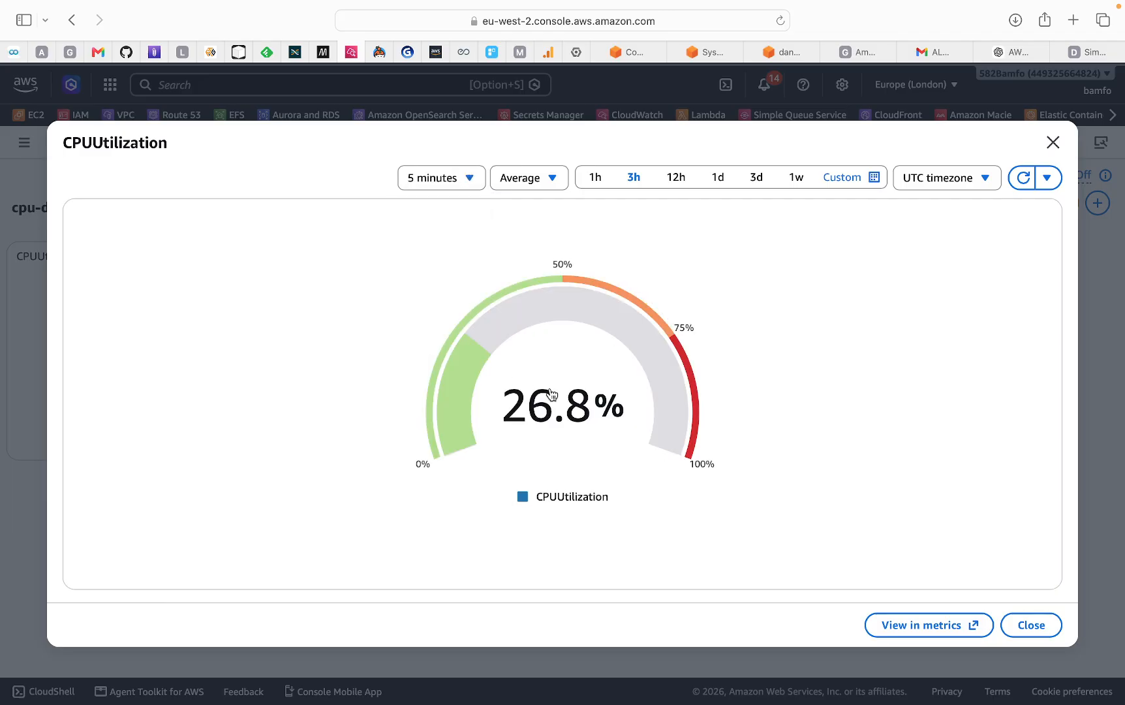
View the CPUUtilization gauge at a 15-minute period, return it to 1 second and close the enlarged view
left_click(473, 184)
left_click(431, 370)
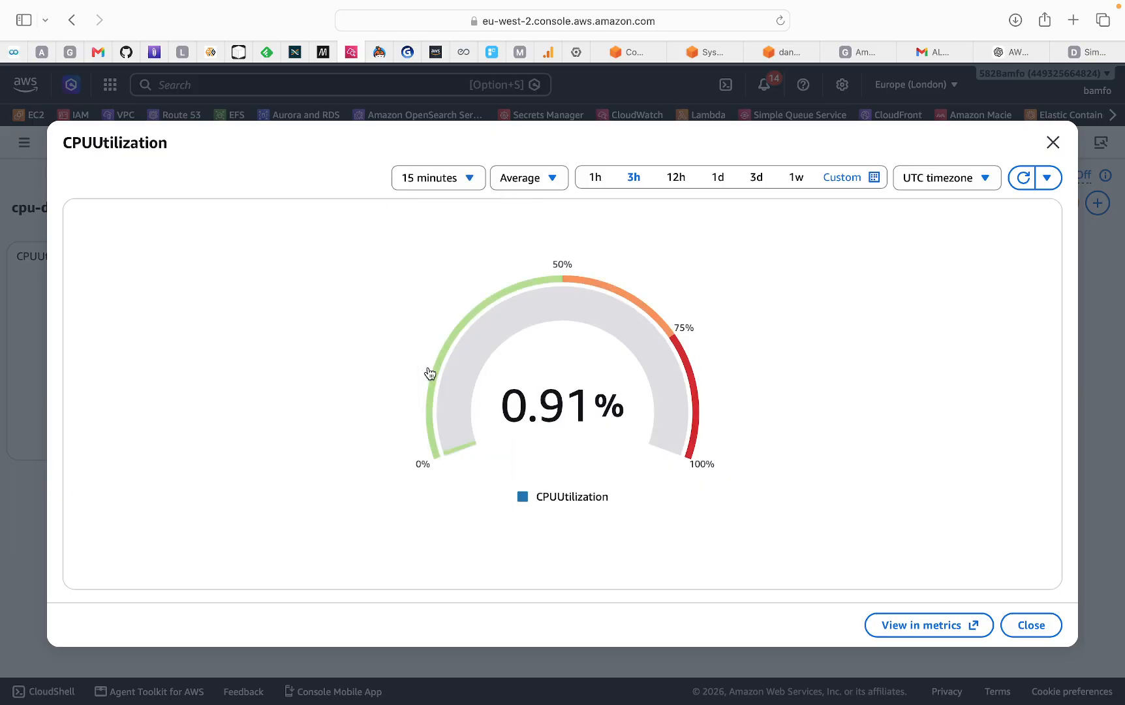
left_click(470, 182)
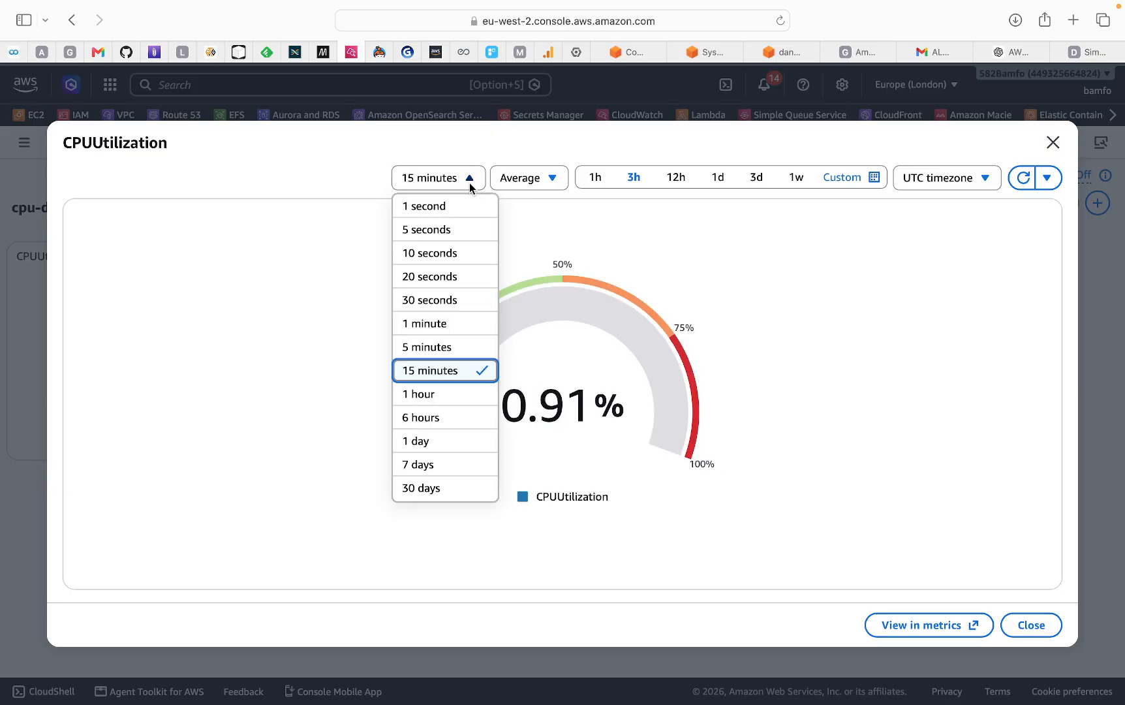
left_click(436, 212)
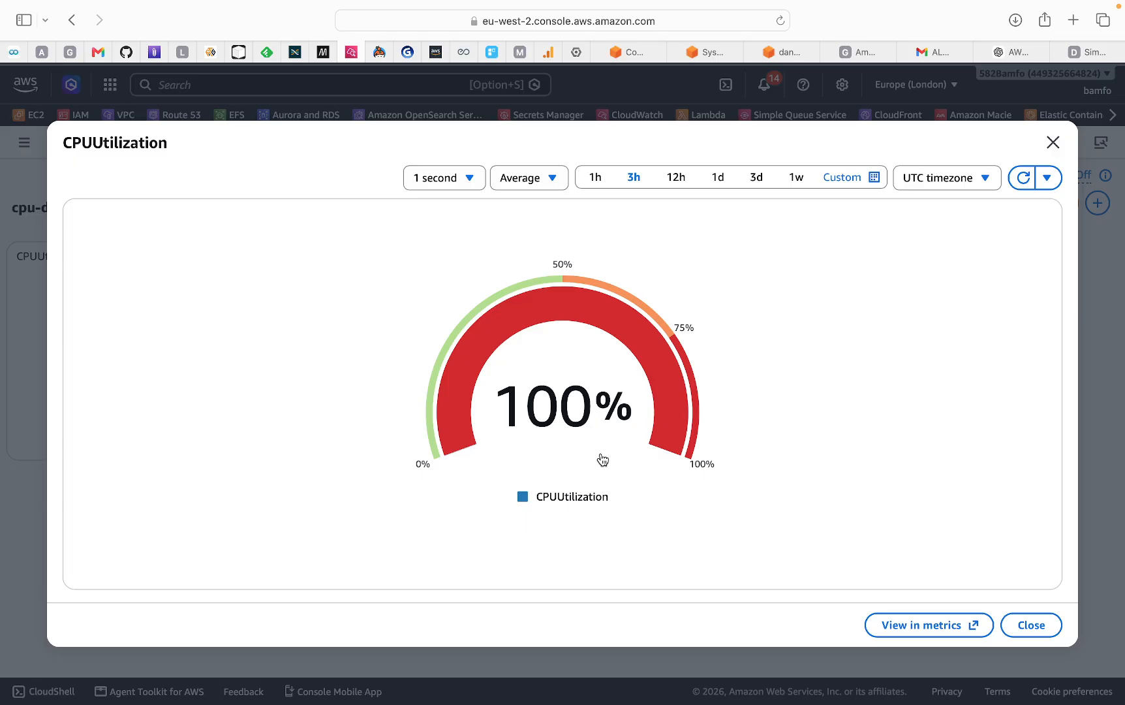
left_click(1052, 143)
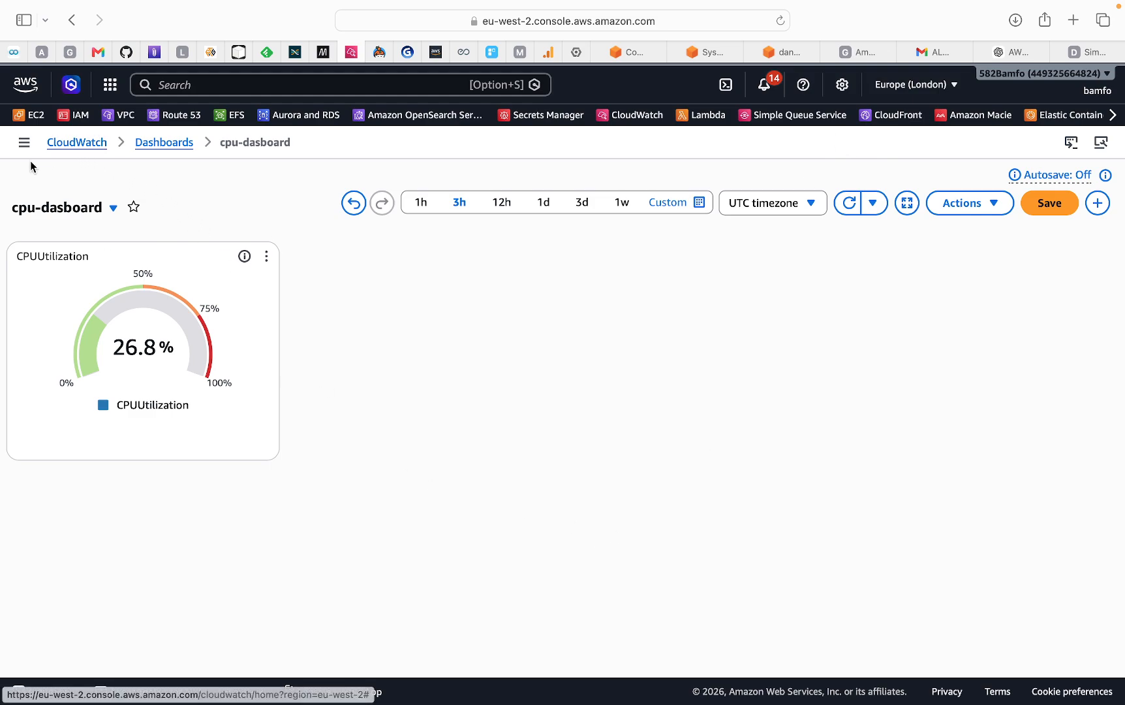
Open the CloudWatch alarms list, and check in the dantech terminal session whether the stress-ng run has completed
left_click(24, 143)
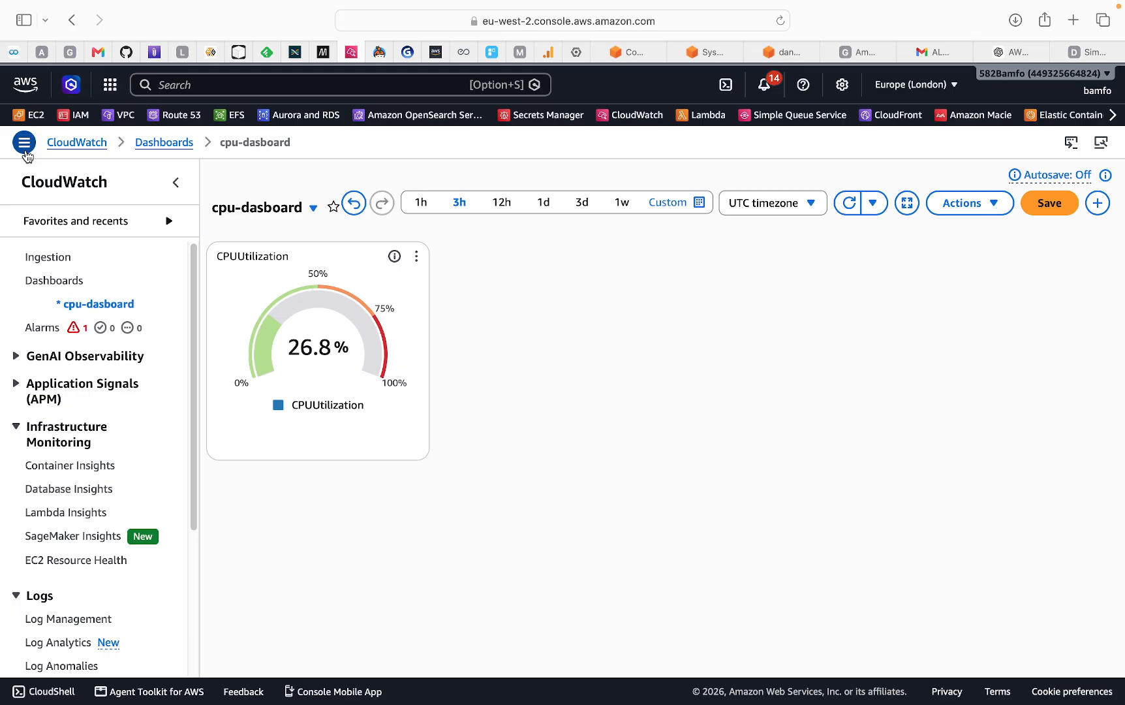
left_click(57, 333)
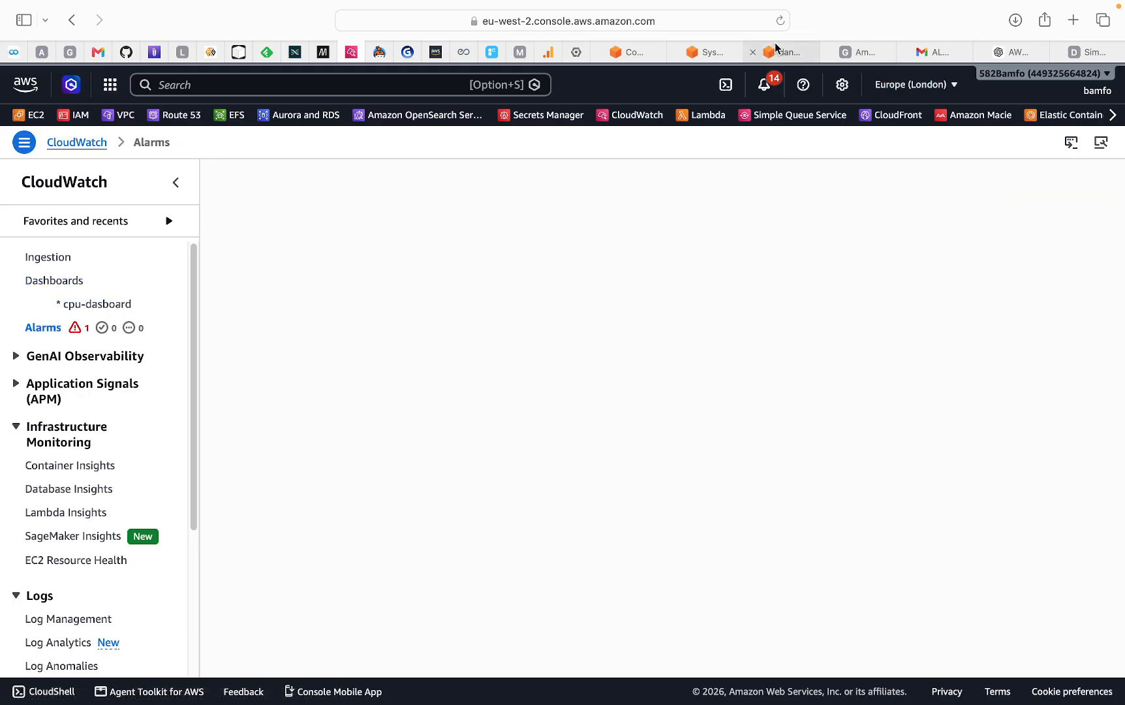
left_click(710, 53)
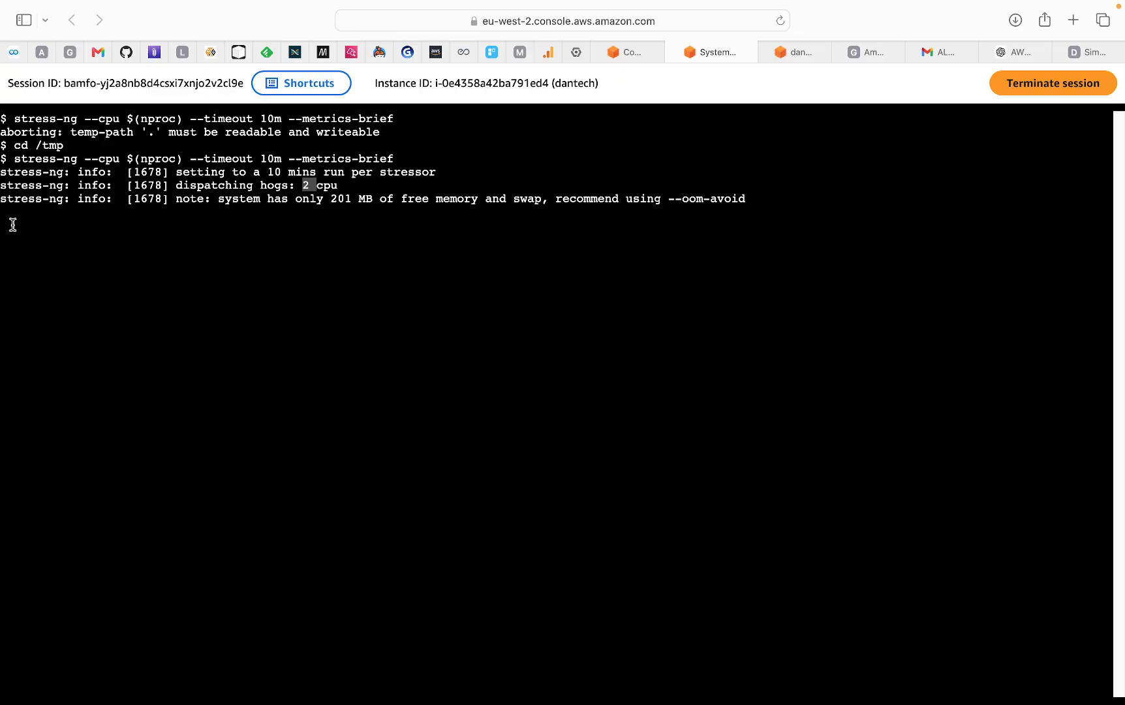
mouse_move(861, 703)
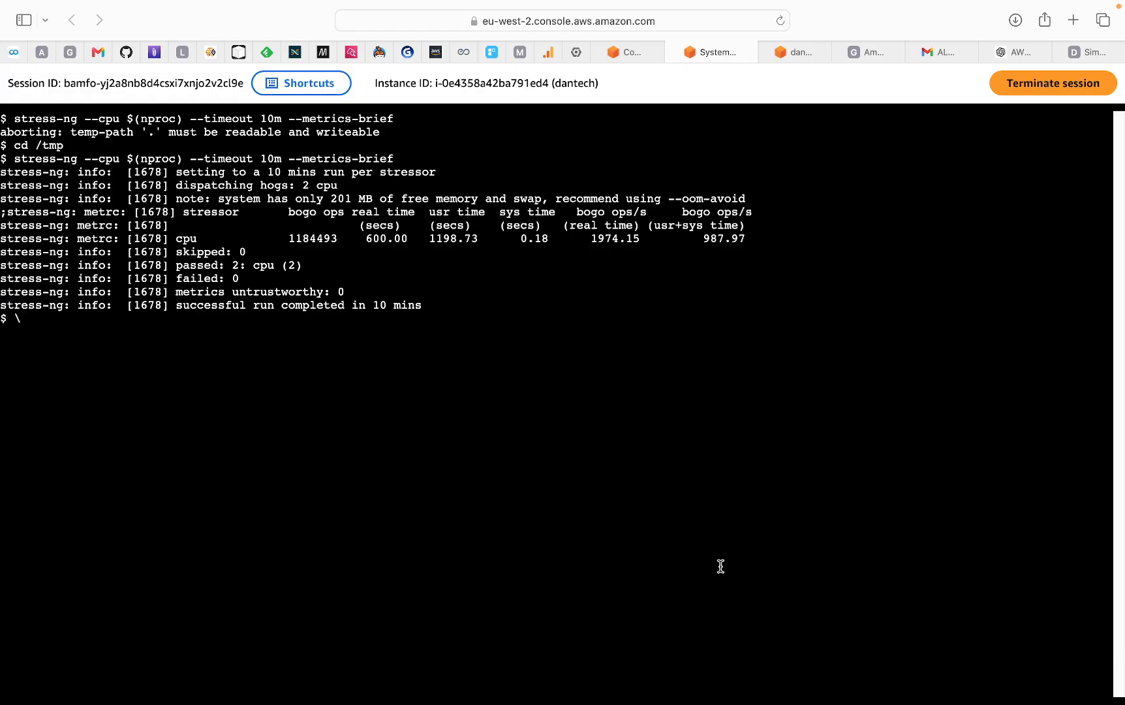
left_click_drag(176, 305, 384, 314)
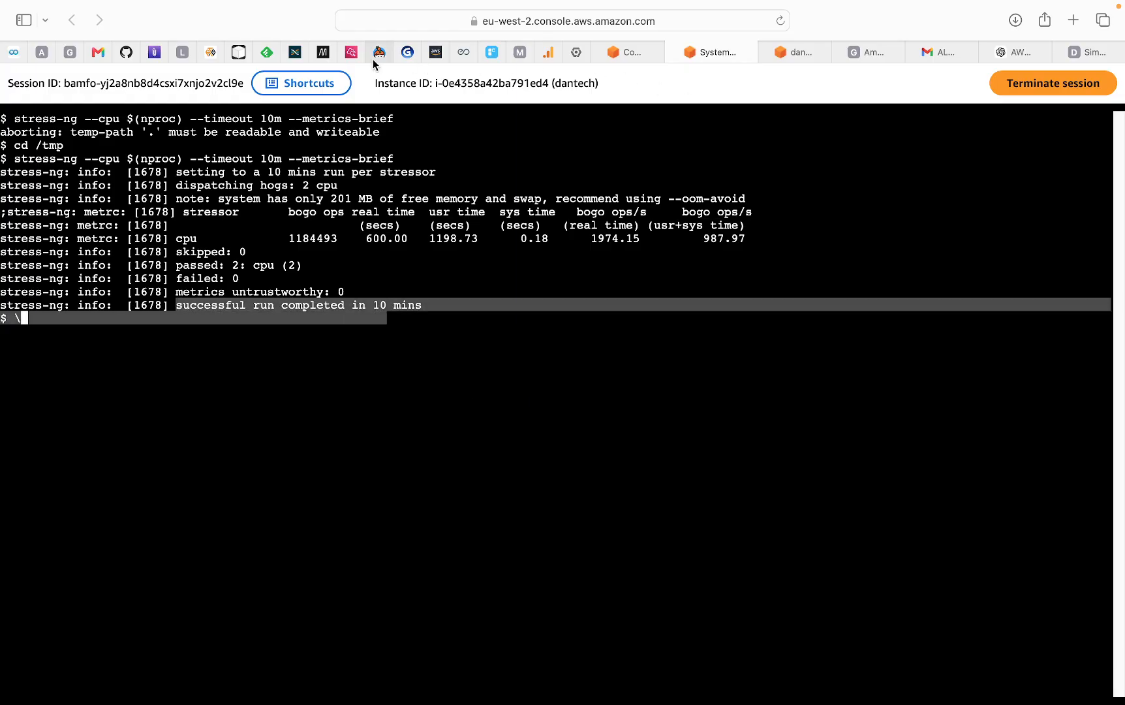
Return to CloudWatch, check the state of simplydan-alarm and inspect the CPUUtilization gauge on cpu-dasboard
left_click(350, 54)
left_click_drag(410, 337, 458, 336)
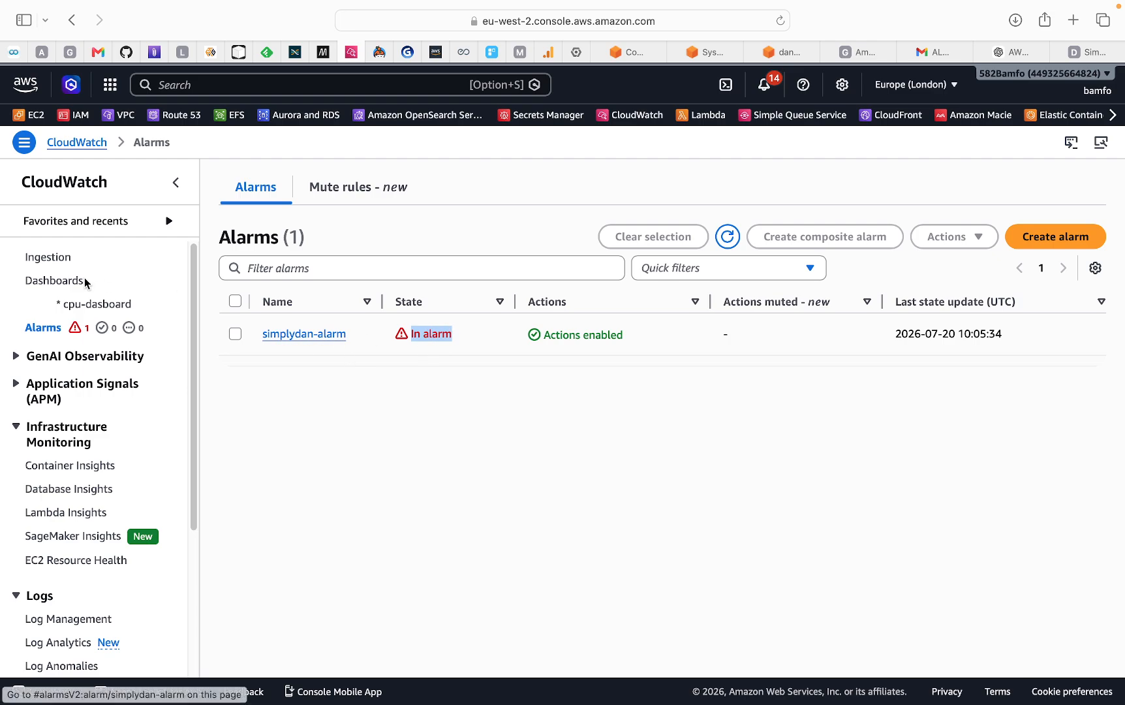
left_click(104, 304)
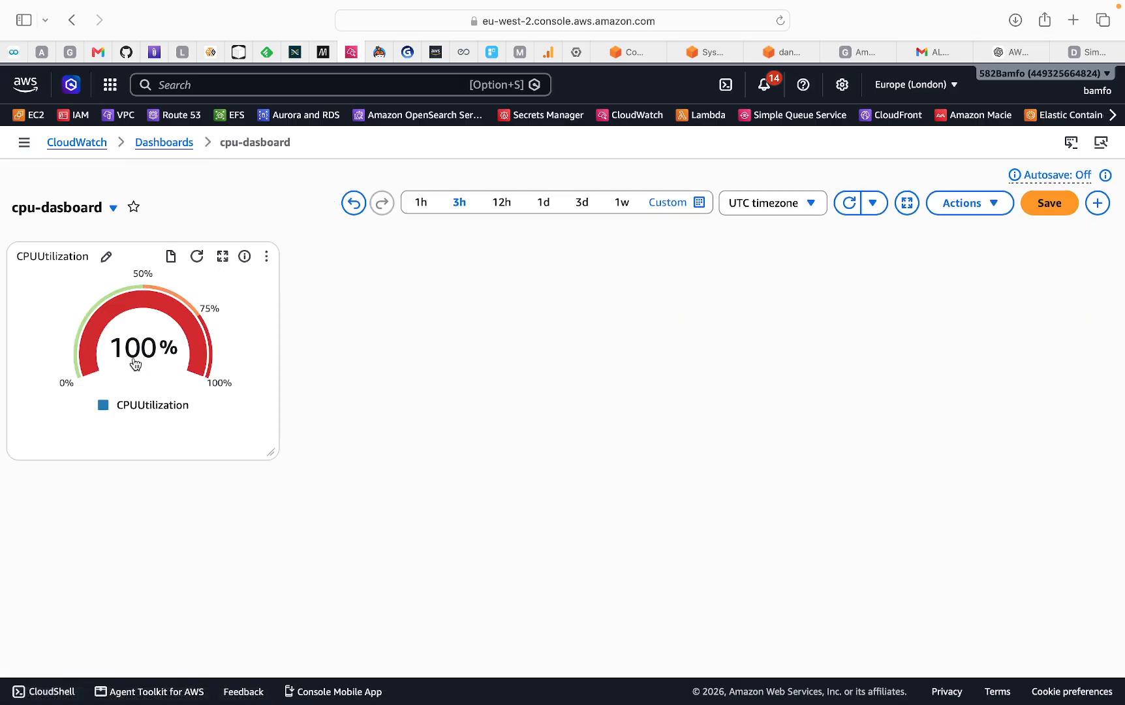
mouse_move(210, 327)
mouse_move(146, 363)
mouse_move(131, 309)
Go from cpu-dasboard back to the alarms list and recheck the state of simplydan-alarm
left_click(24, 143)
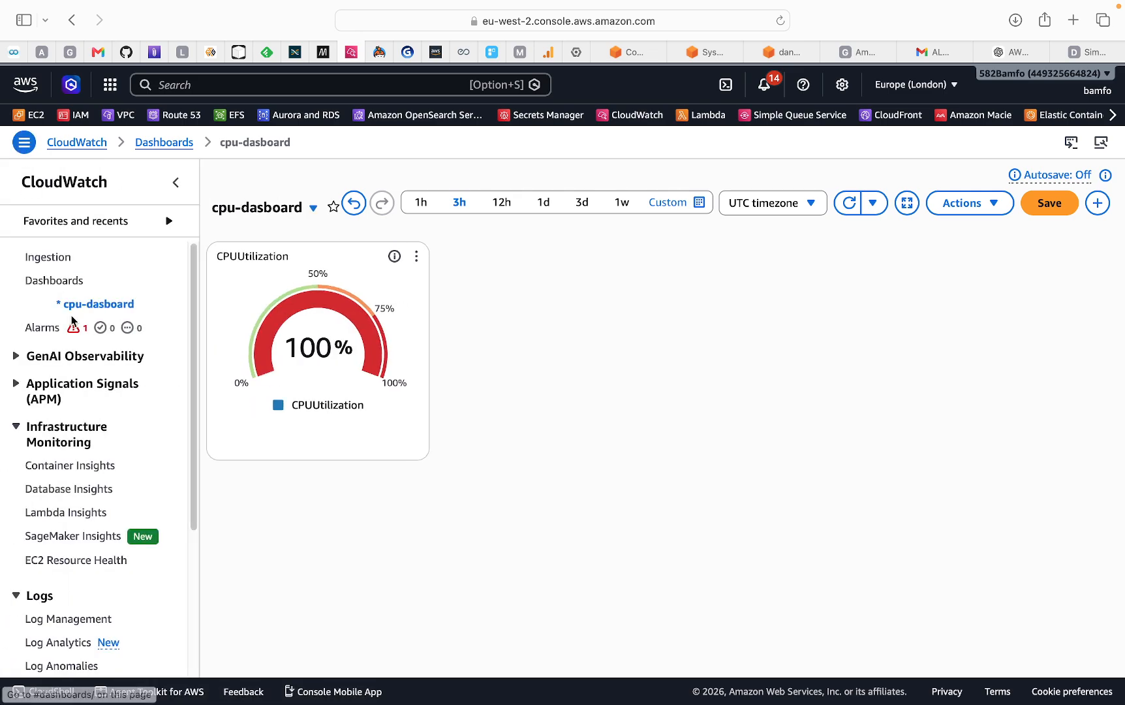
left_click(38, 329)
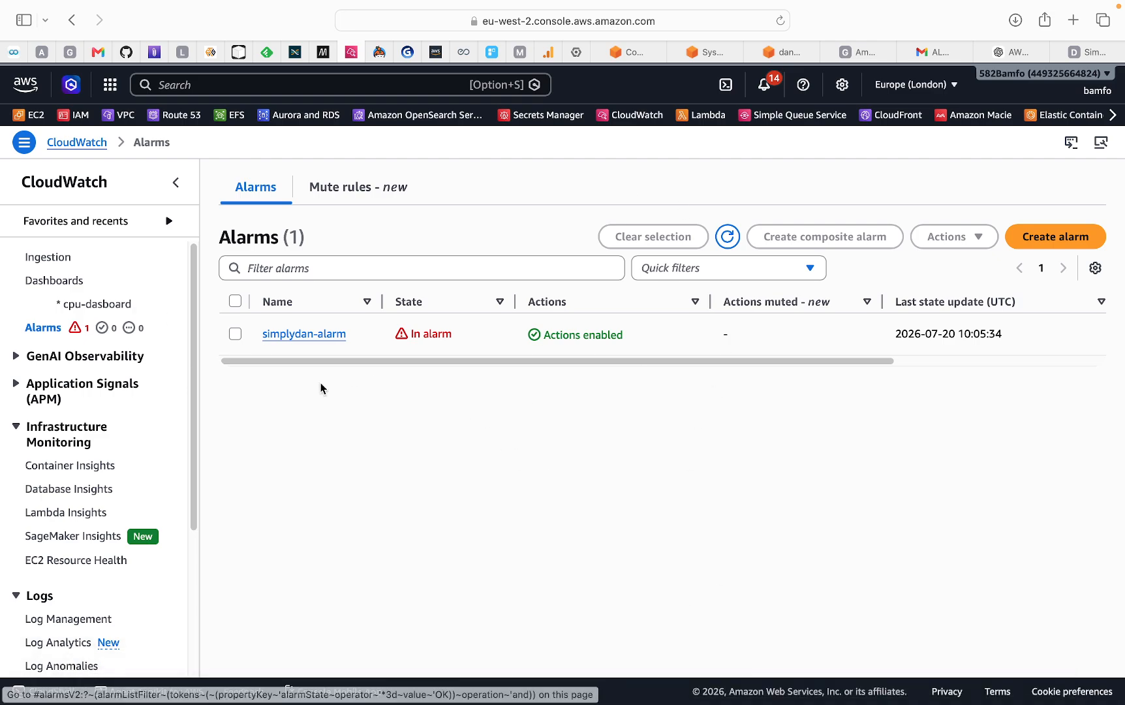
mouse_move(786, 703)
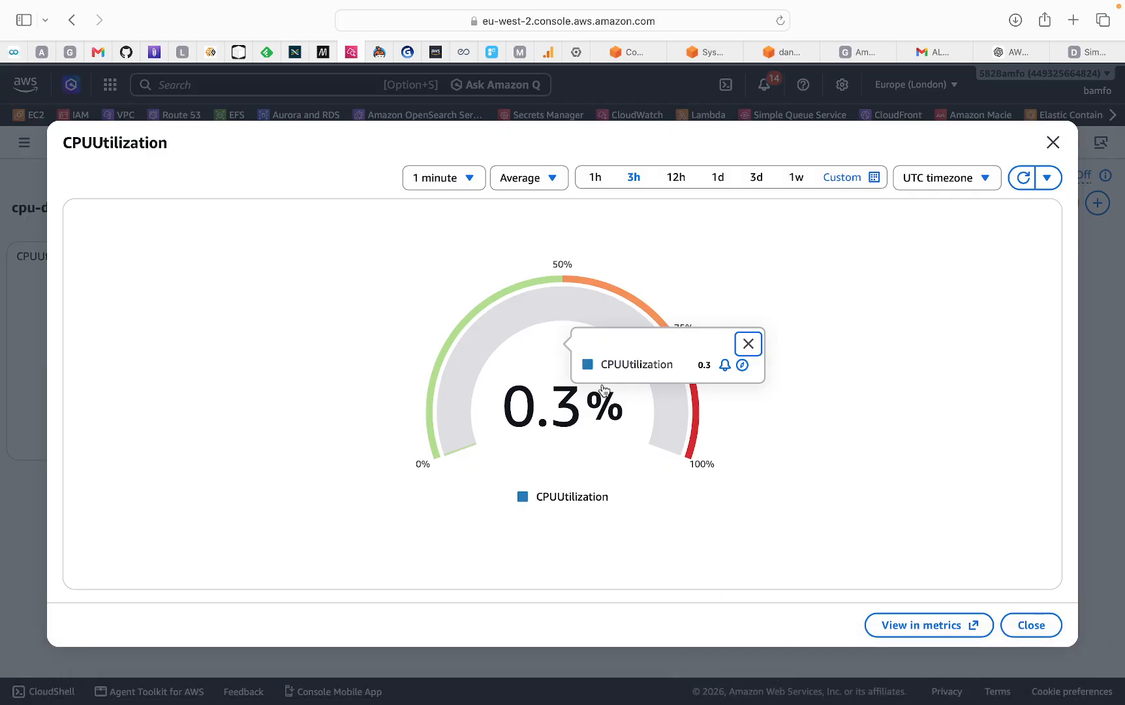
Close the enlarged CPUUtilization gauge and check in the alarms list whether simplydan-alarm has changed state
left_click(1059, 146)
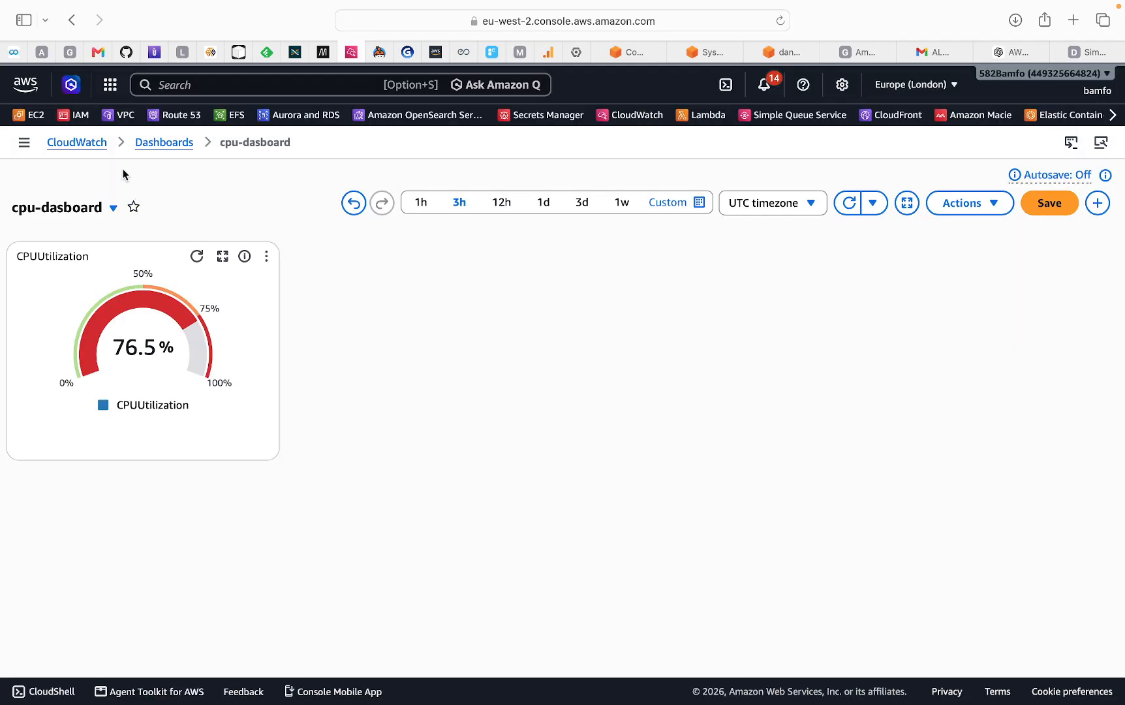
left_click(91, 145)
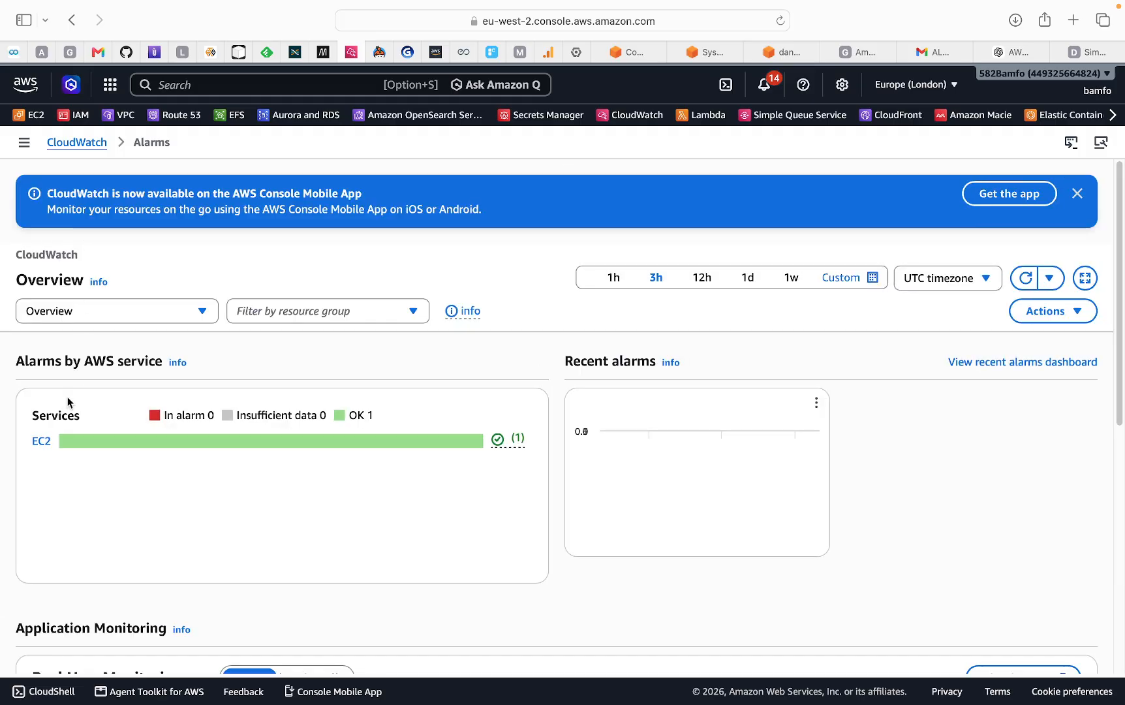
left_click(24, 142)
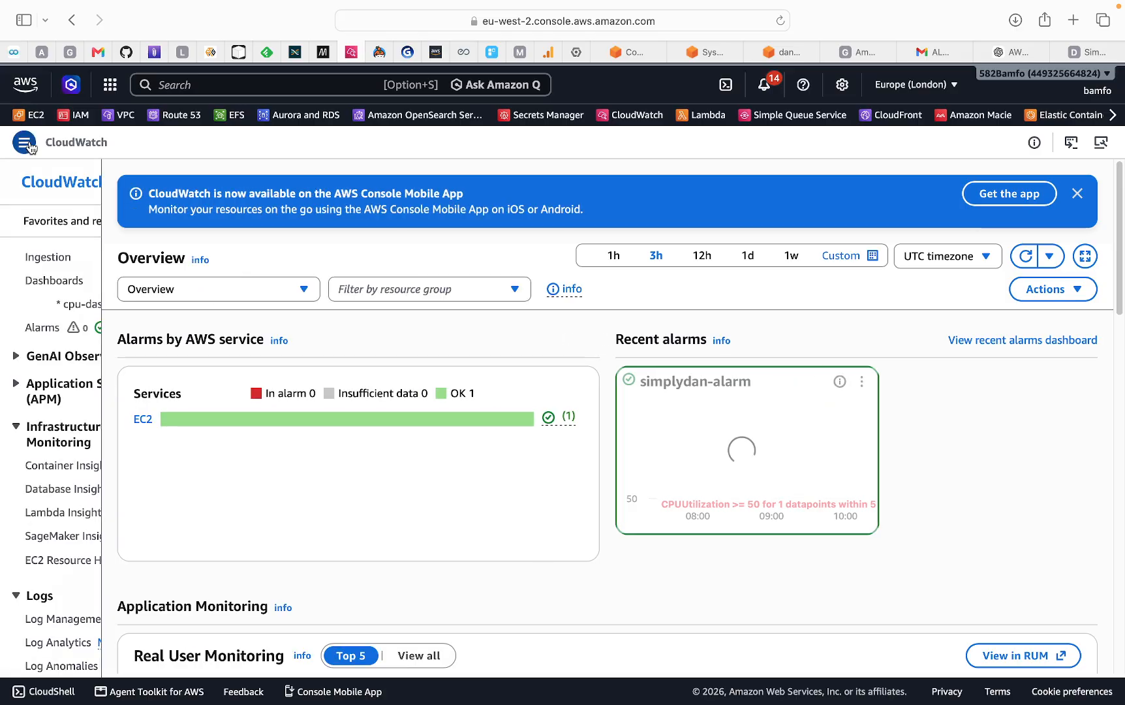
left_click(42, 327)
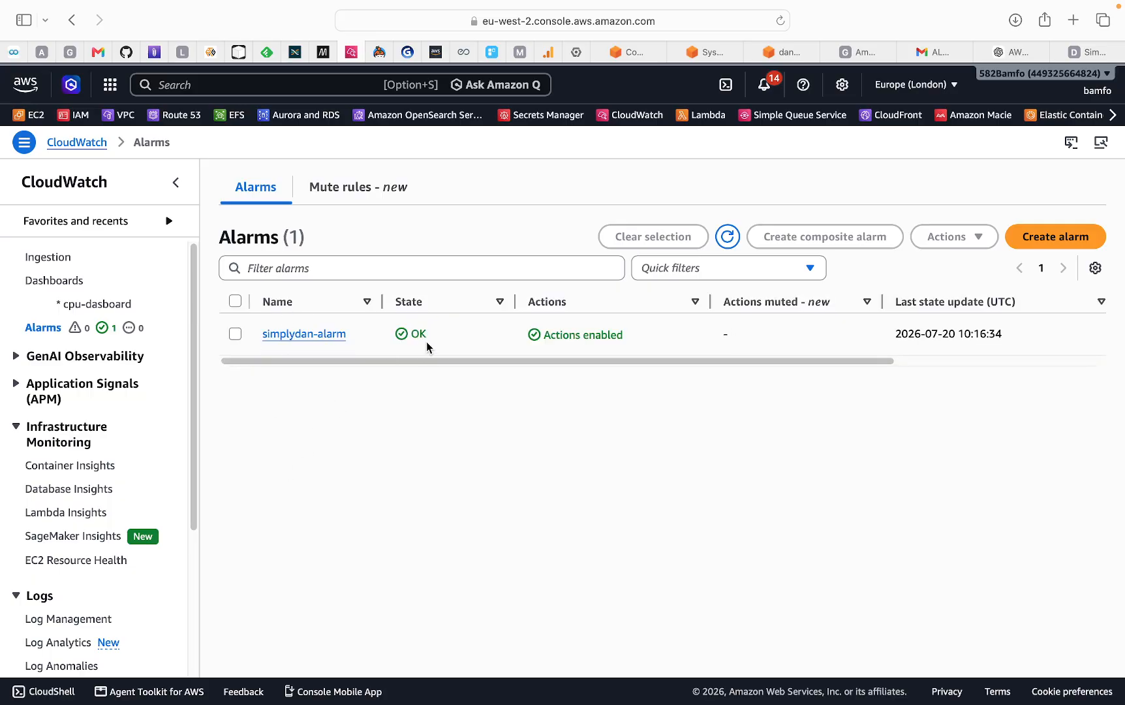
left_click_drag(410, 333, 454, 338)
Select simplydan-alarm in the alarms list, open it and review its state timeline and configuration details
left_click(235, 335)
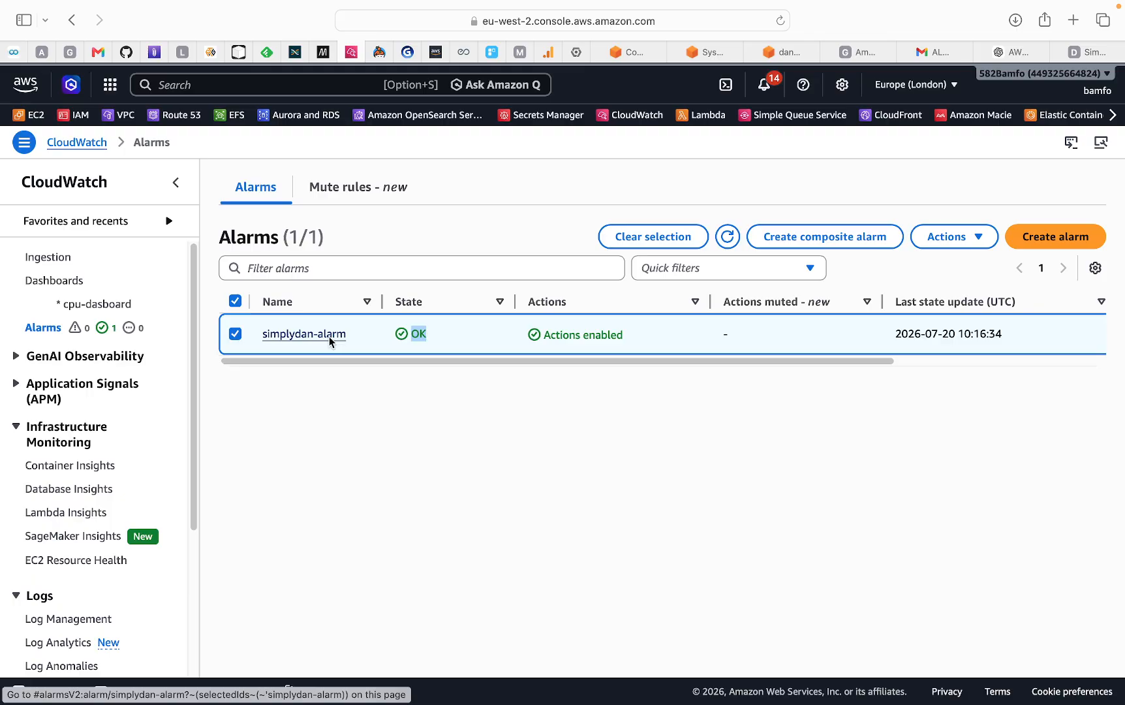
left_click(304, 334)
scroll(612, 532, "down", 6)
scroll(726, 498, "up", 2)
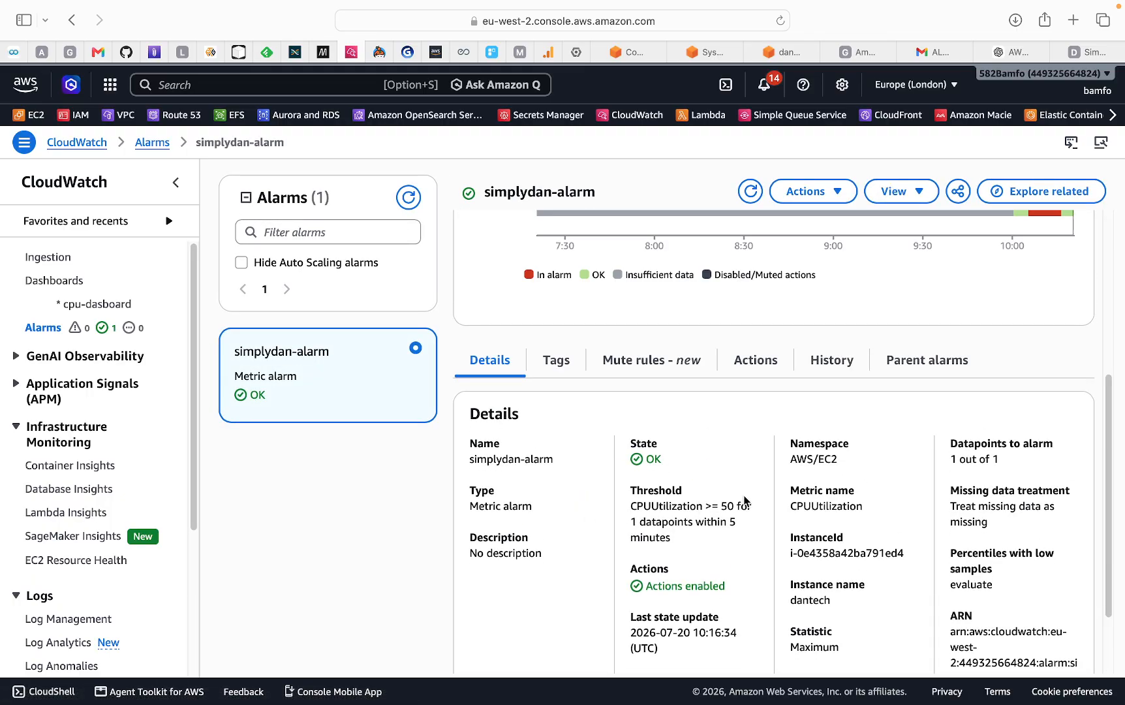
scroll(868, 398, "down", 4)
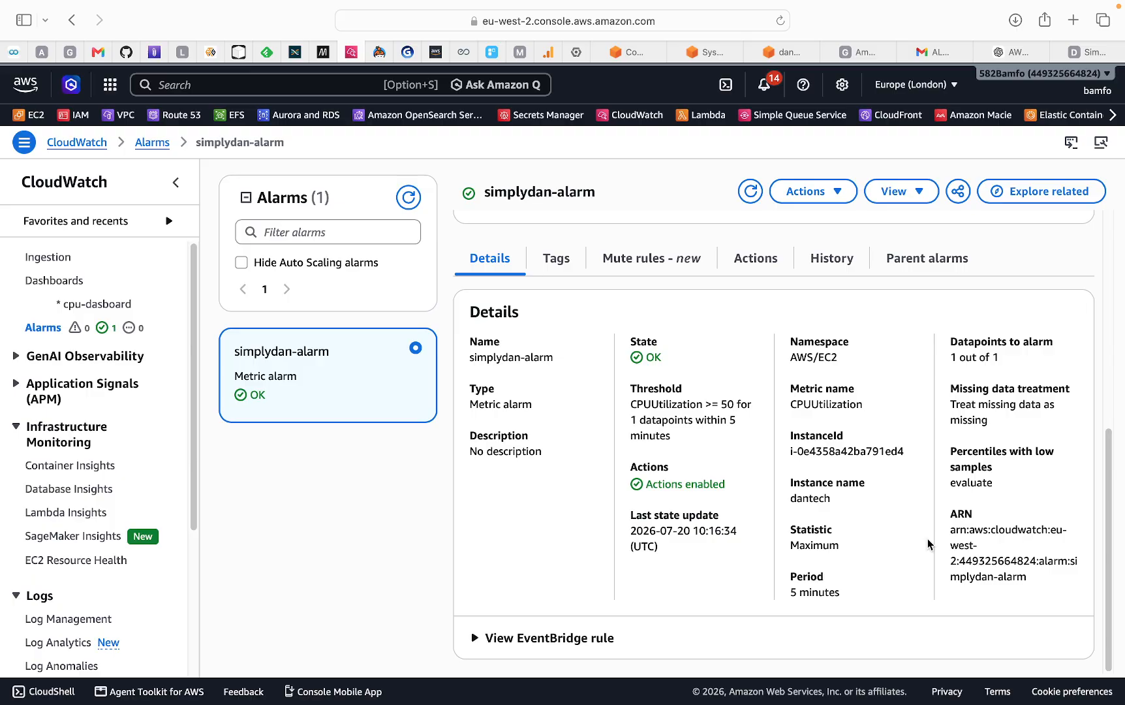
scroll(954, 536, "up", 8)
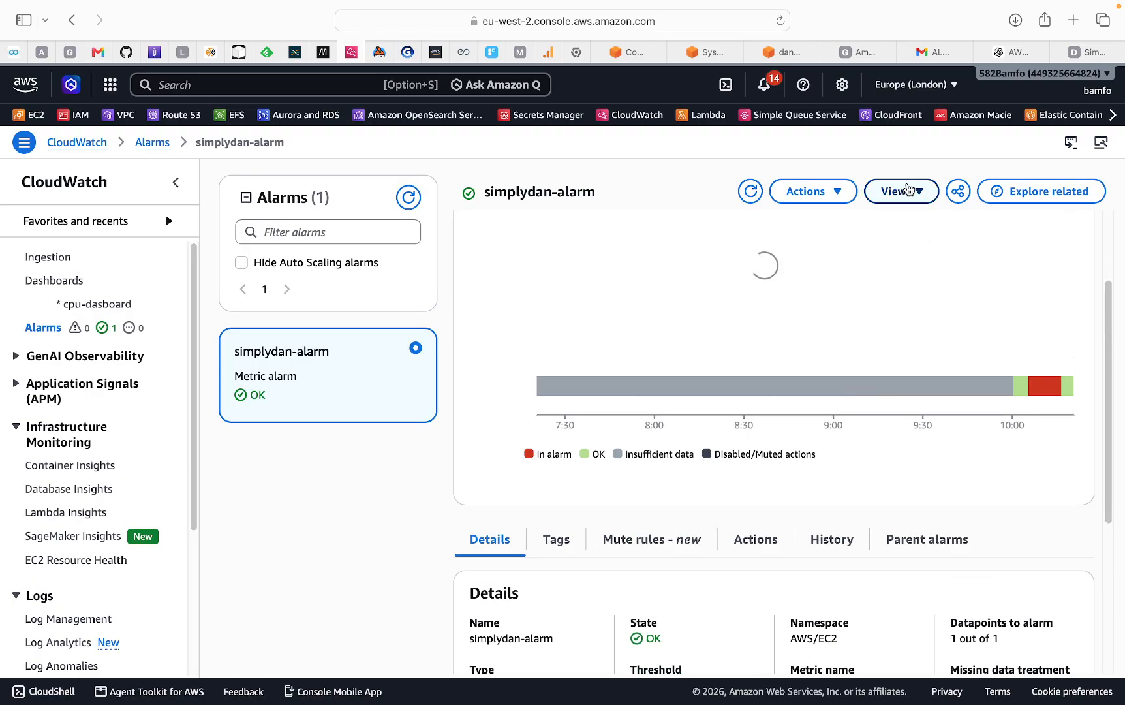
Open simplydan-alarm for editing and review its metric, threshold conditions and additional configuration
left_click(812, 191)
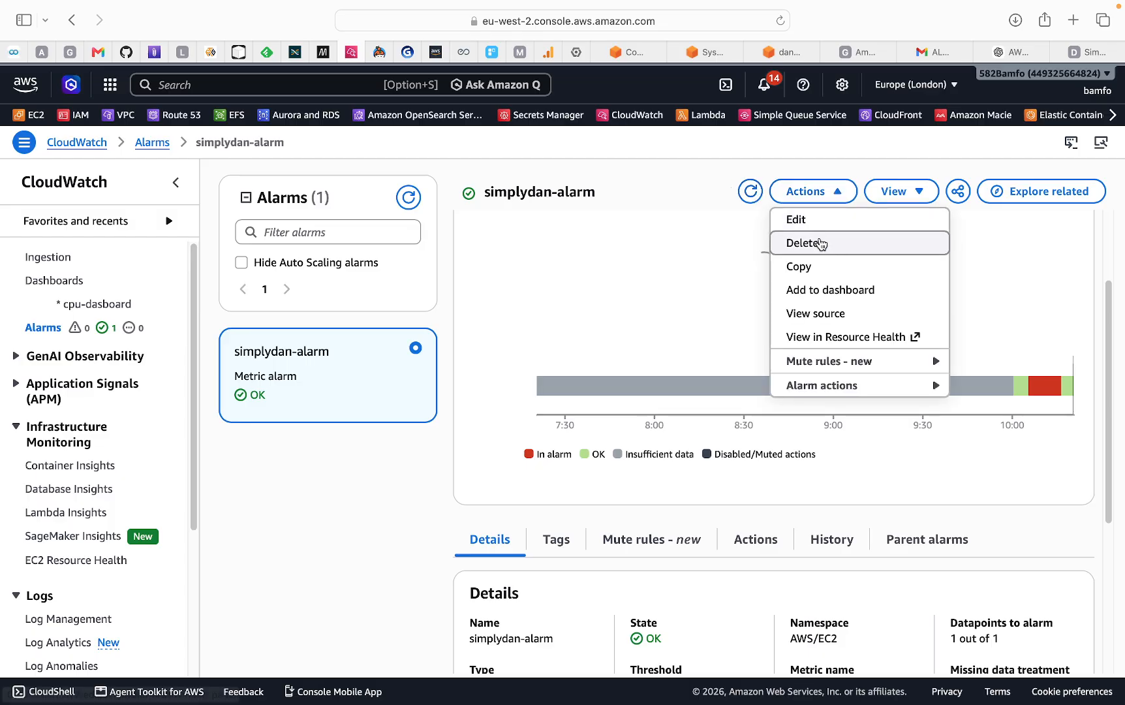
left_click(814, 222)
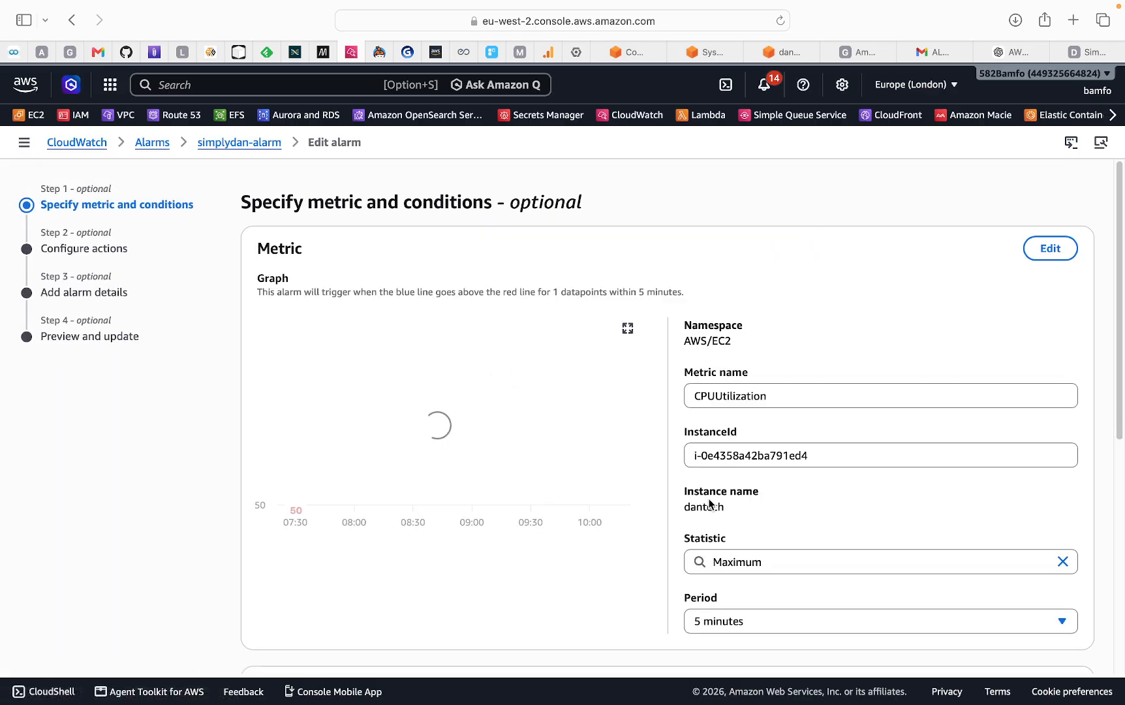
scroll(710, 504, "down", 10)
left_click(263, 565)
scroll(461, 565, "down", 5)
scroll(474, 511, "up", 15)
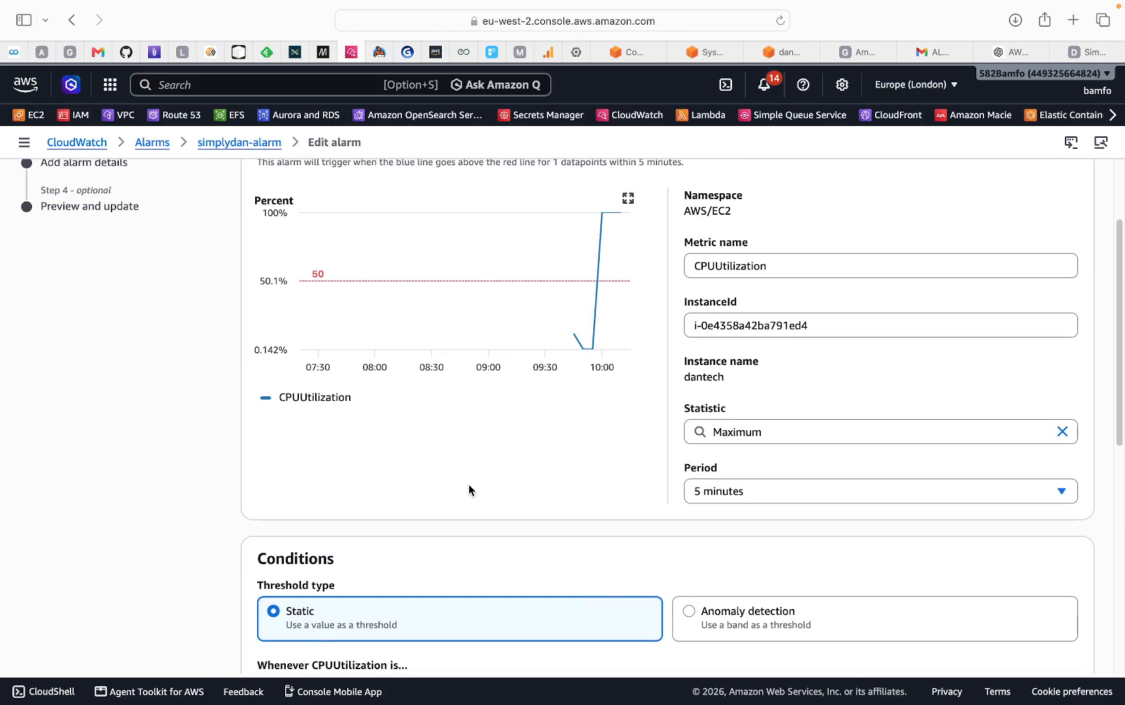
scroll(683, 419, "down", 3)
scroll(682, 417, "down", 10)
scroll(673, 381, "up", 6)
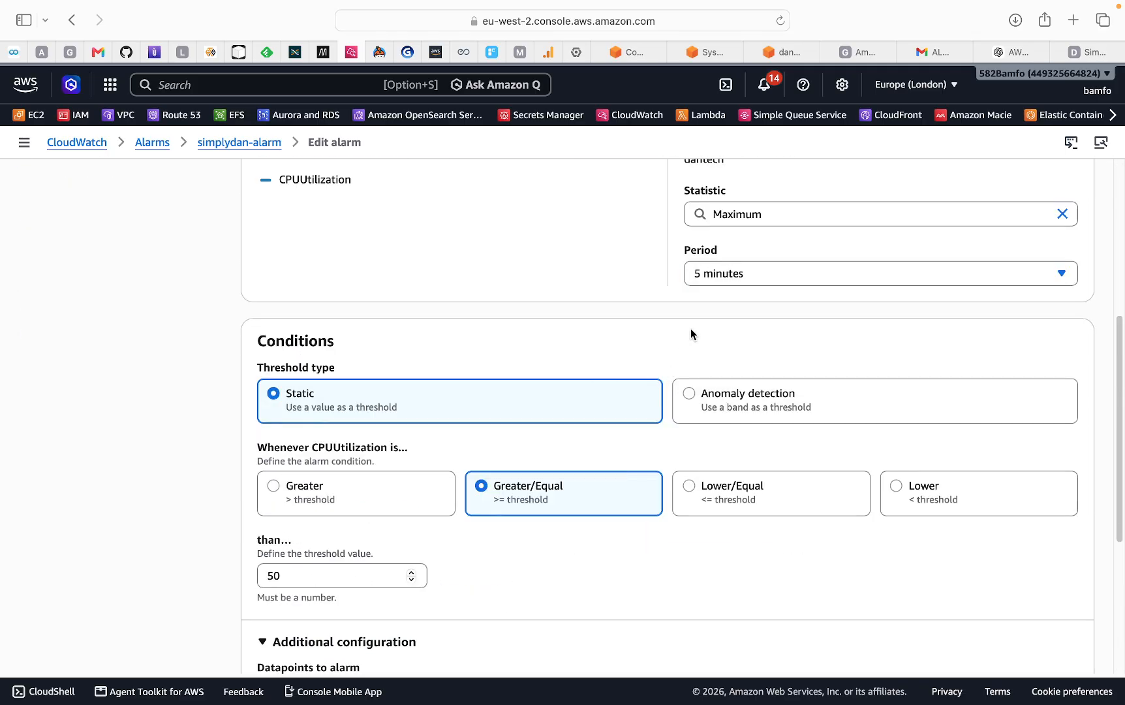
scroll(692, 335, "up", 8)
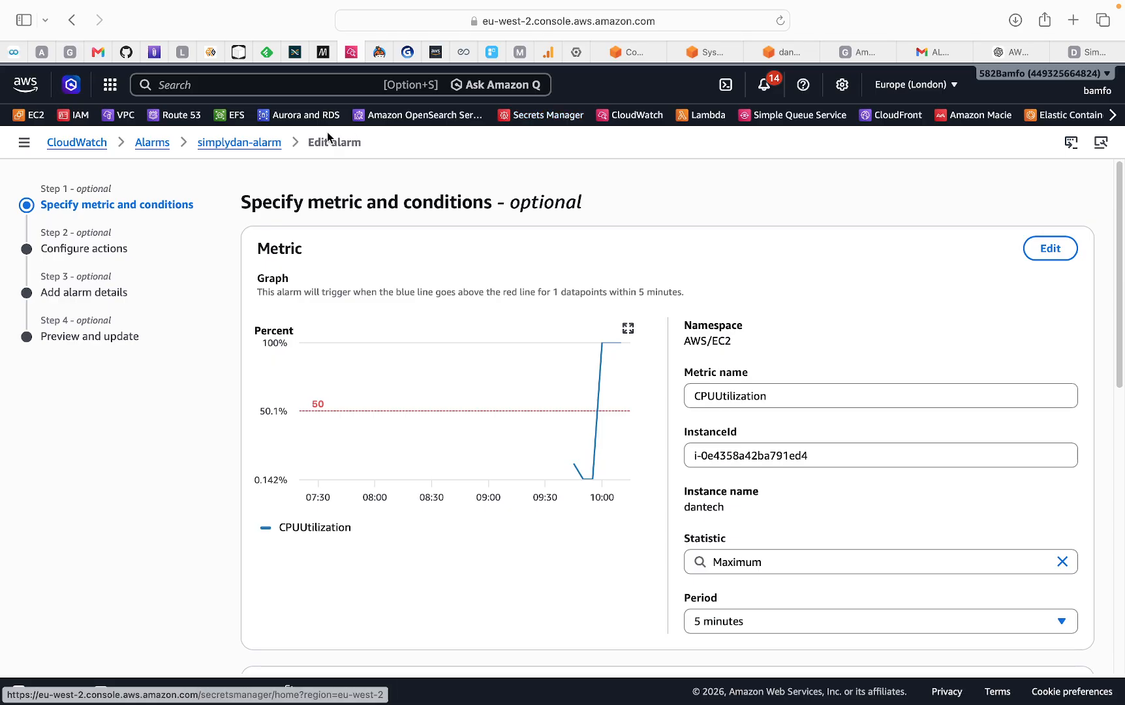
Leave the alarm editor without saving changes and permanently delete simplydan-alarm from the alarms list
left_click(165, 150)
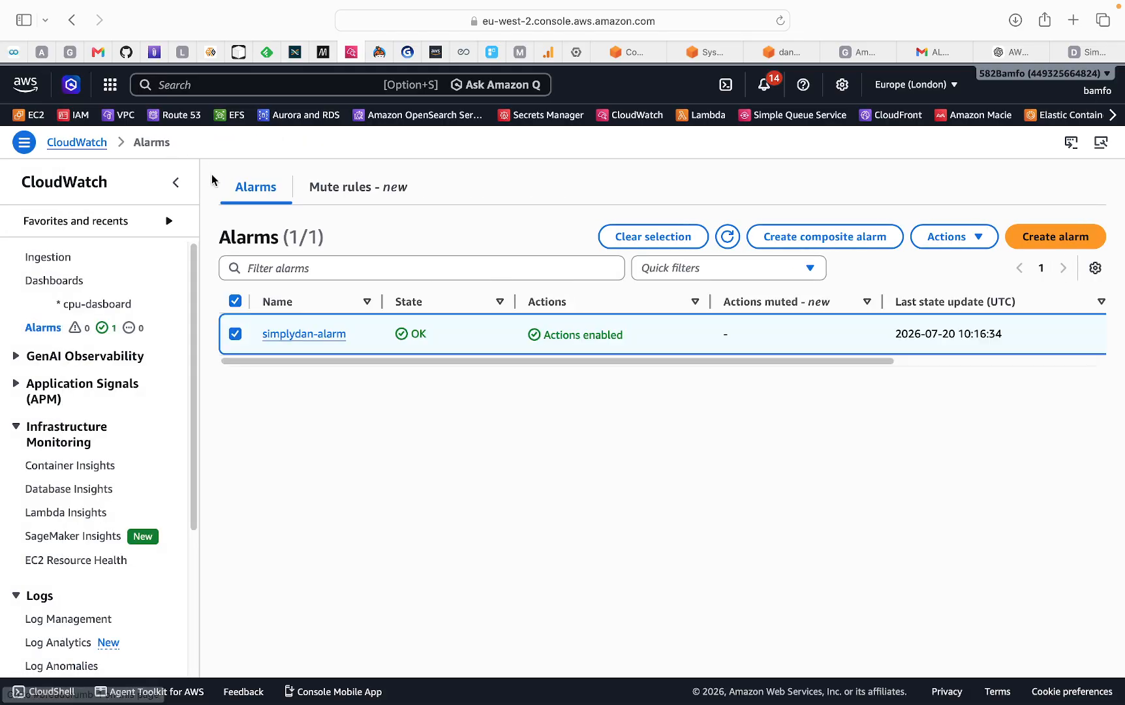
left_click(963, 243)
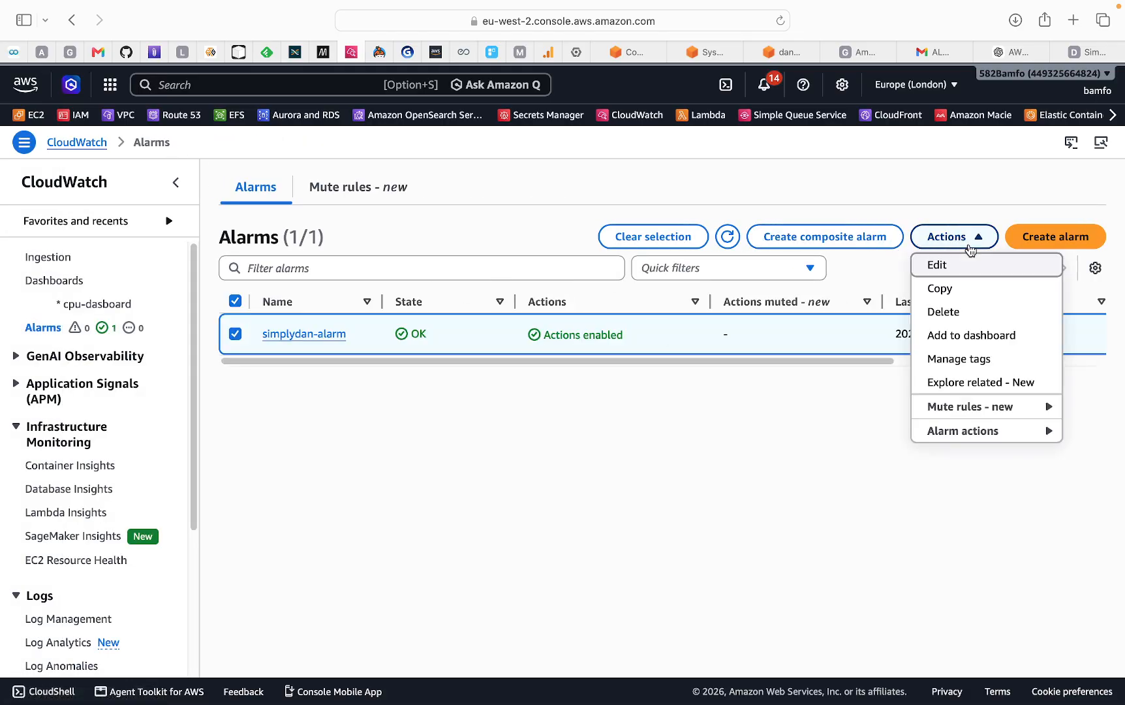
left_click(943, 311)
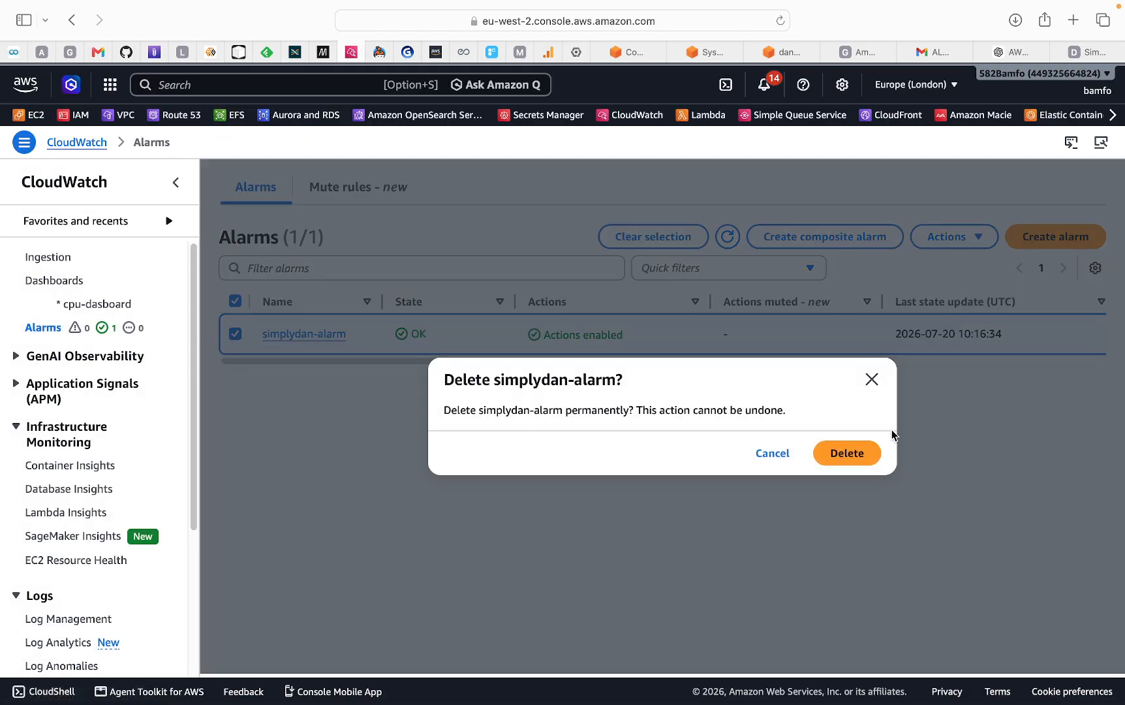
left_click(865, 457)
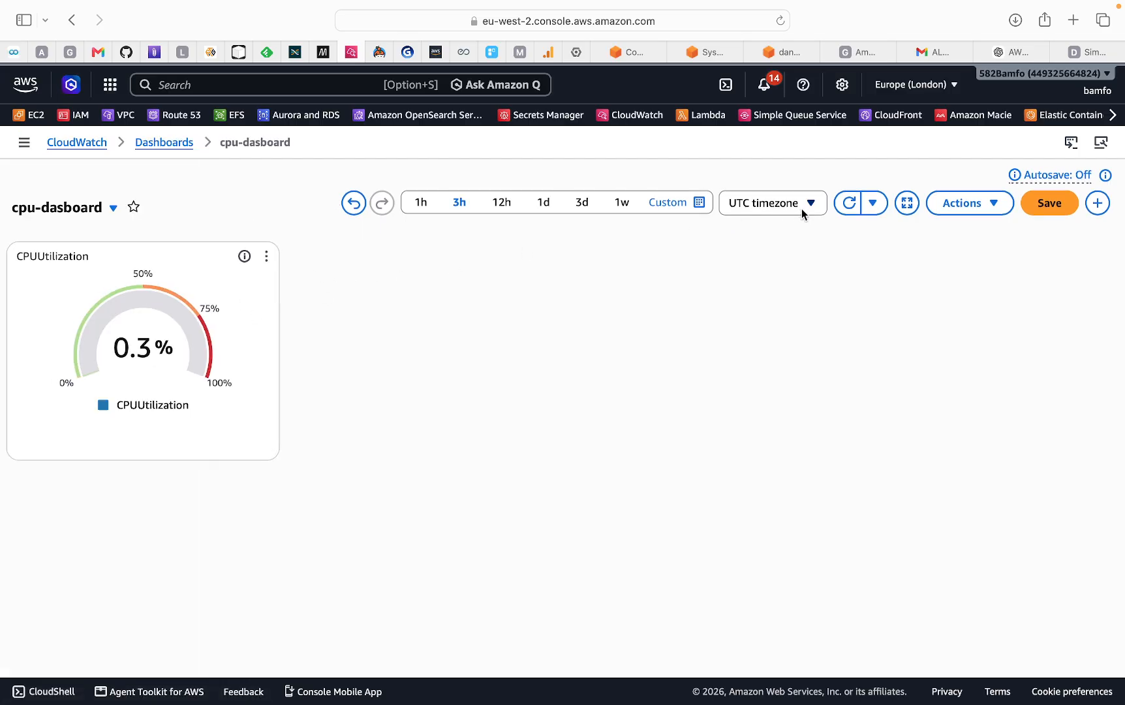
Delete the CloudWatch dashboard cpu-dasboard and confirm its removal
left_click(985, 207)
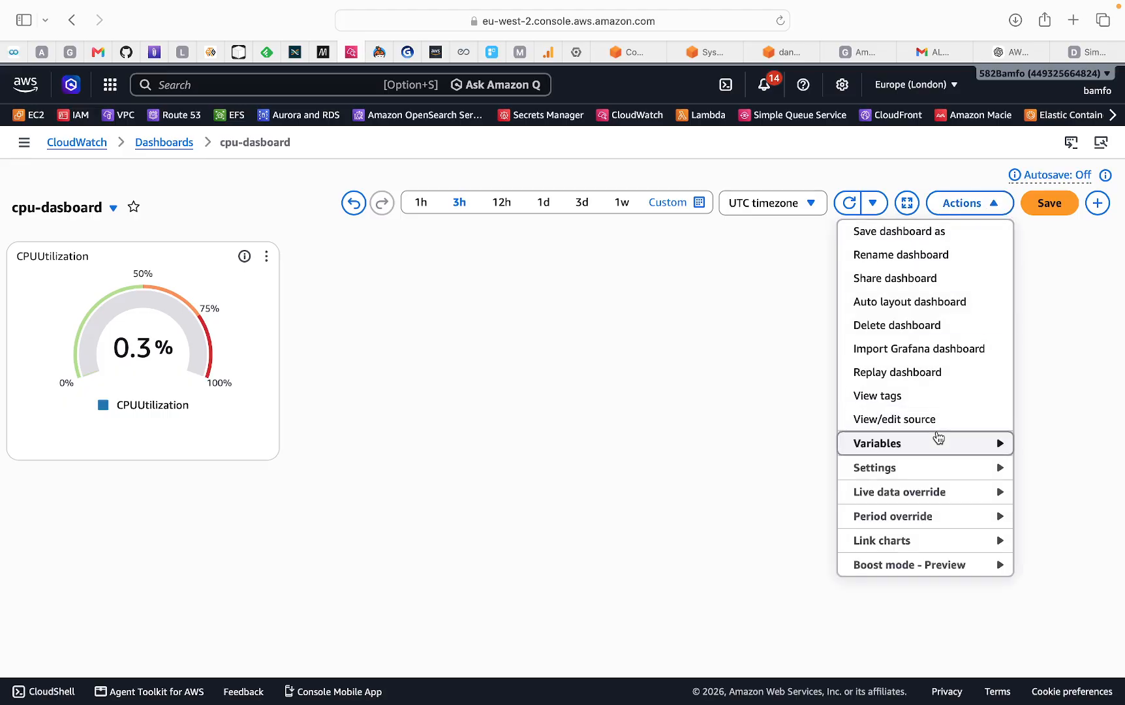
left_click(909, 334)
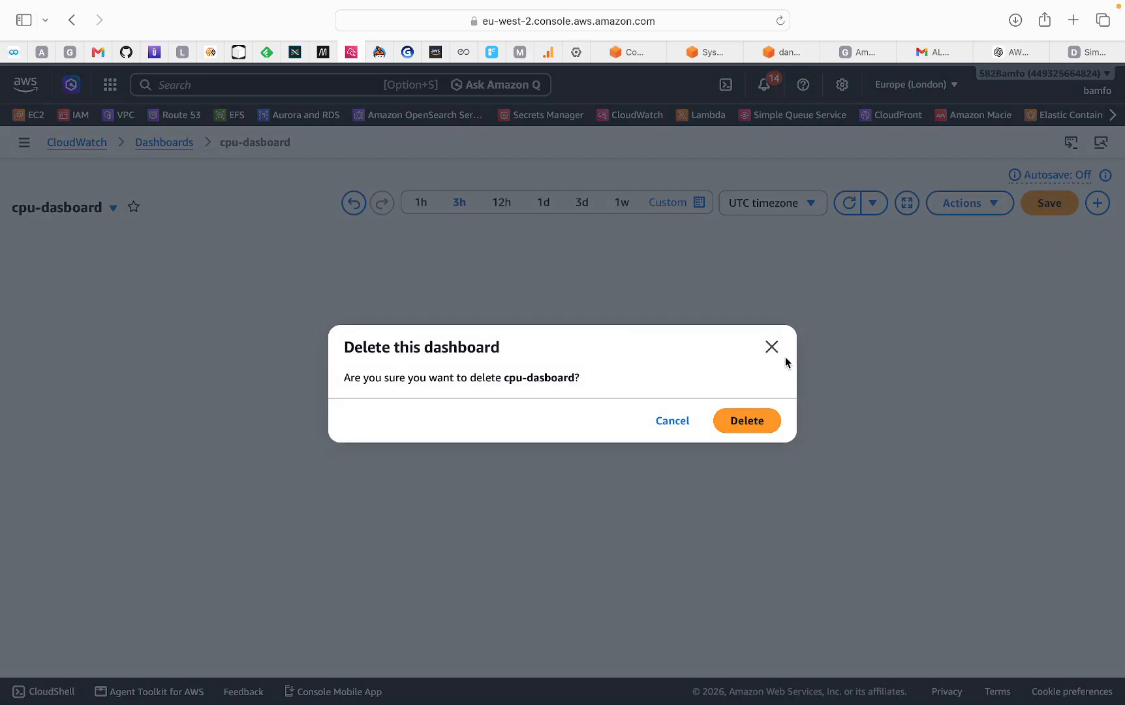
left_click(749, 421)
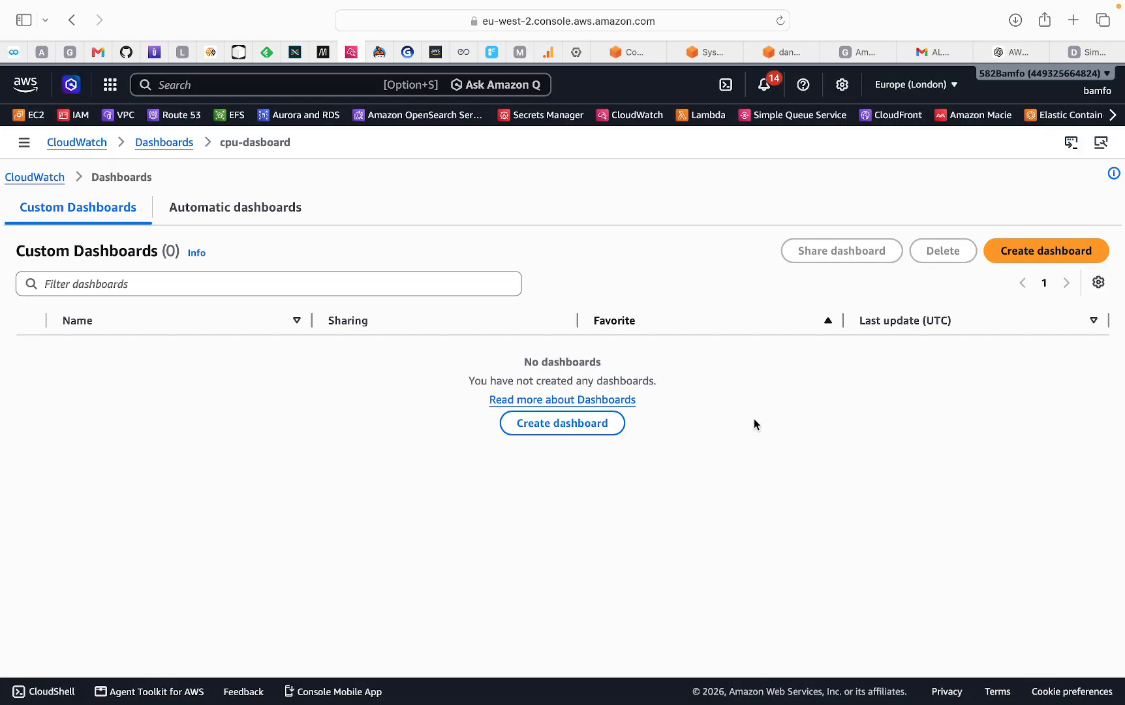
Return to the EC2 instances list and terminate the dantech instance, leaving Skip OS shutdown off
left_click(705, 59)
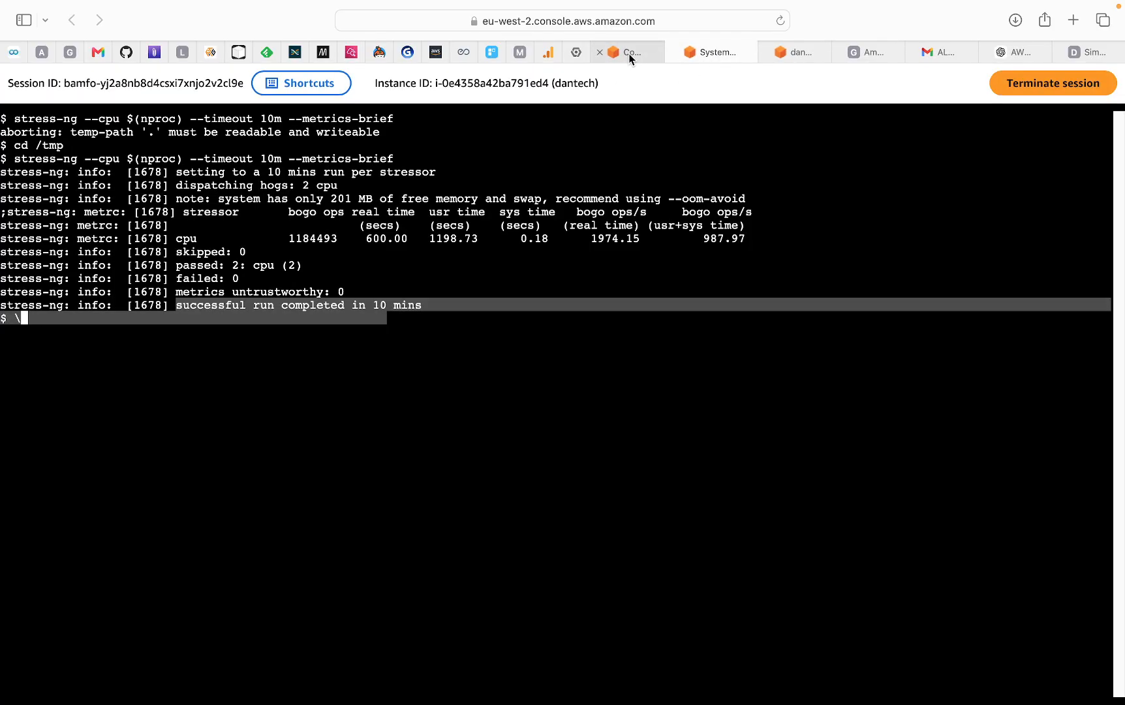
left_click(631, 56)
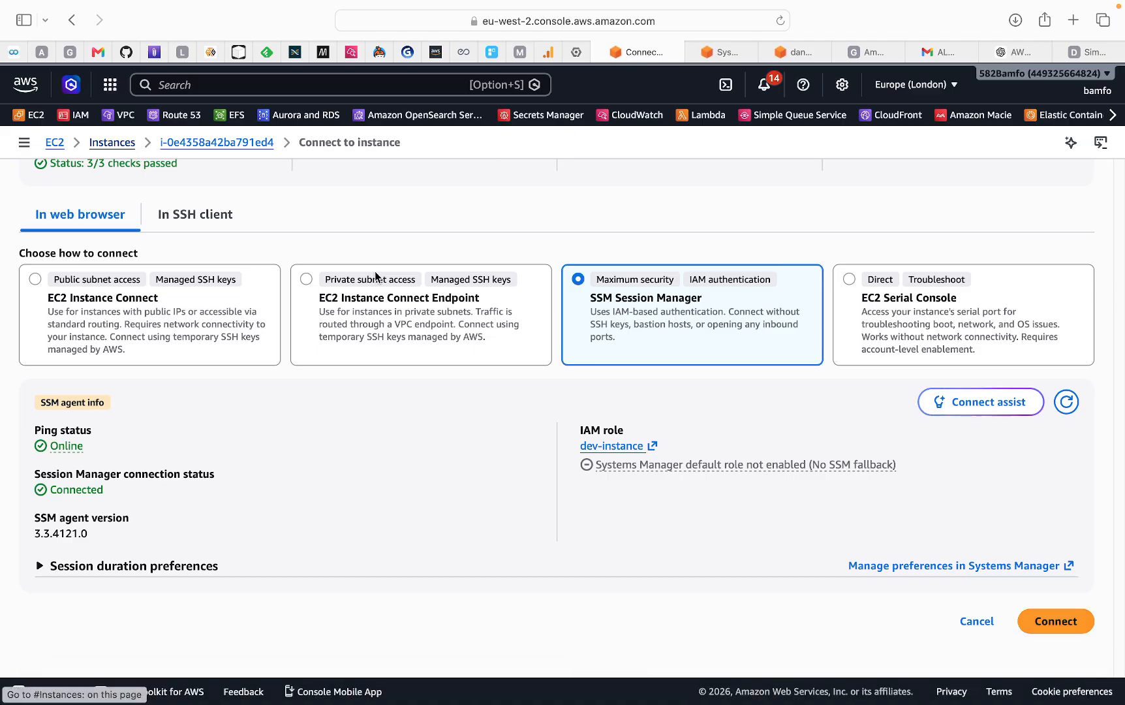
left_click(134, 144)
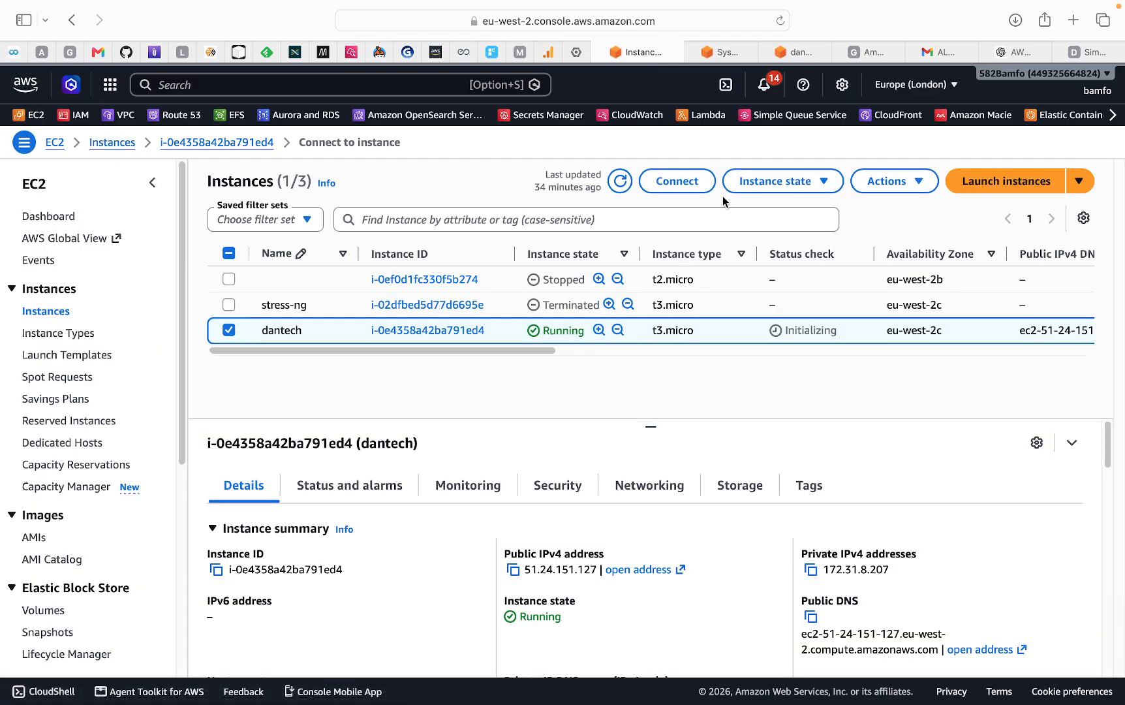
left_click(828, 188)
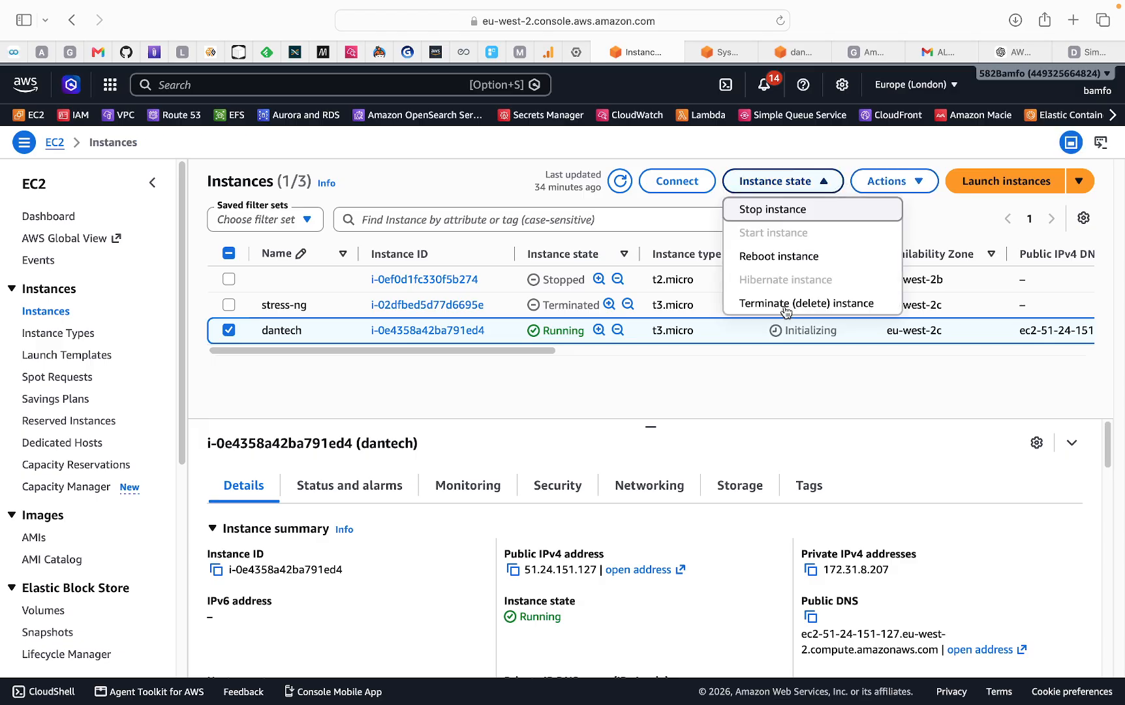
left_click(761, 305)
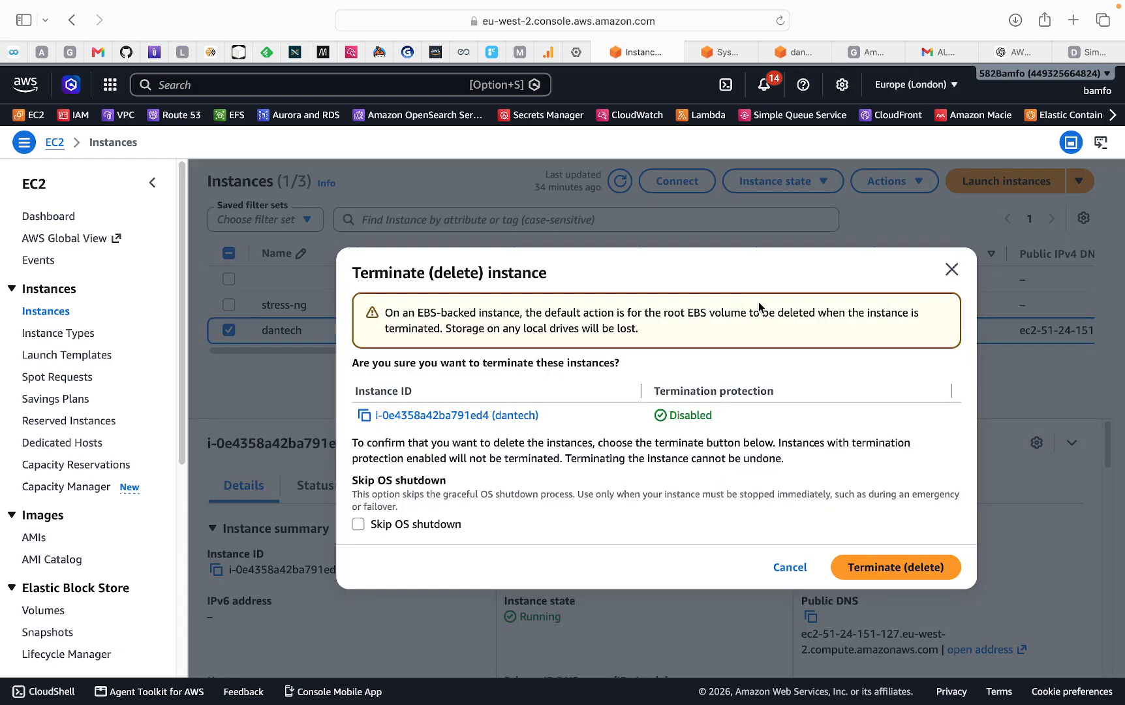
left_click(873, 568)
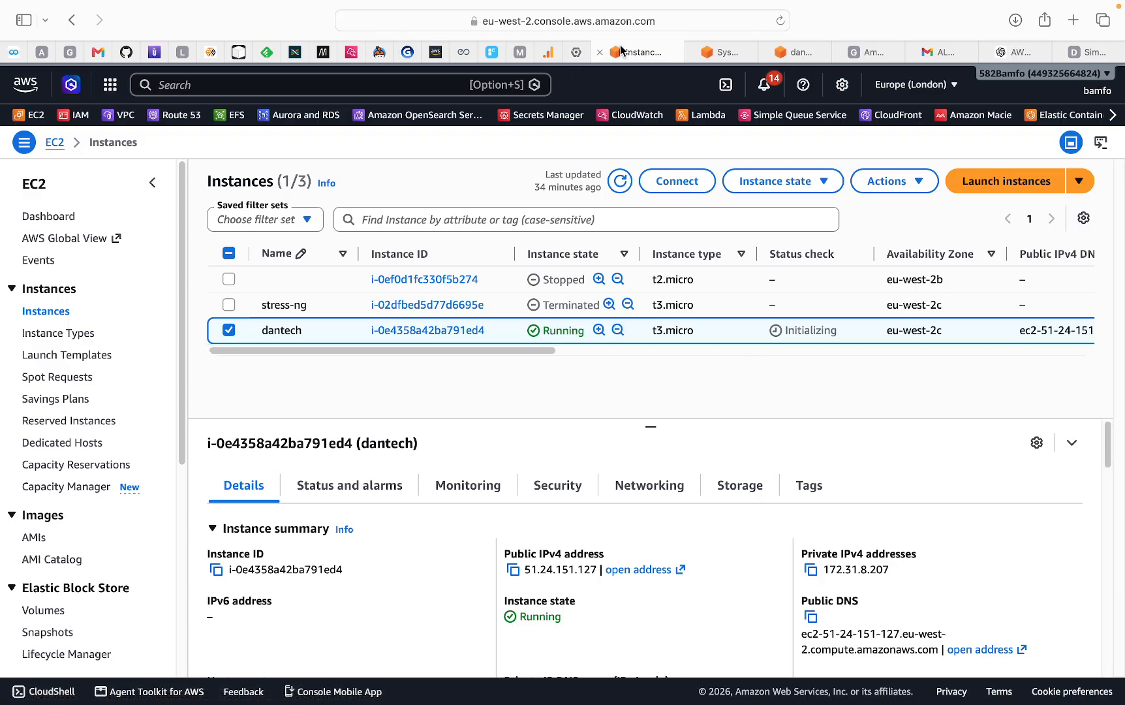
Close the Systems Manager terminal session page and the blank dantech page in the browser
left_click(270, 86)
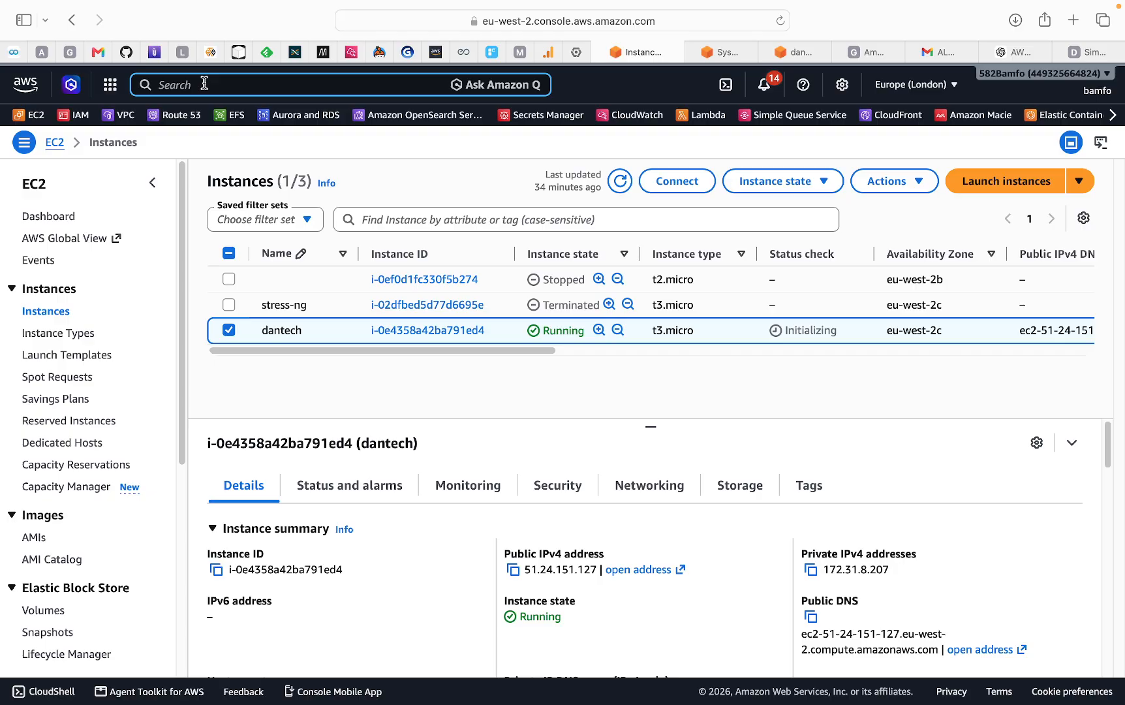
left_click(805, 57)
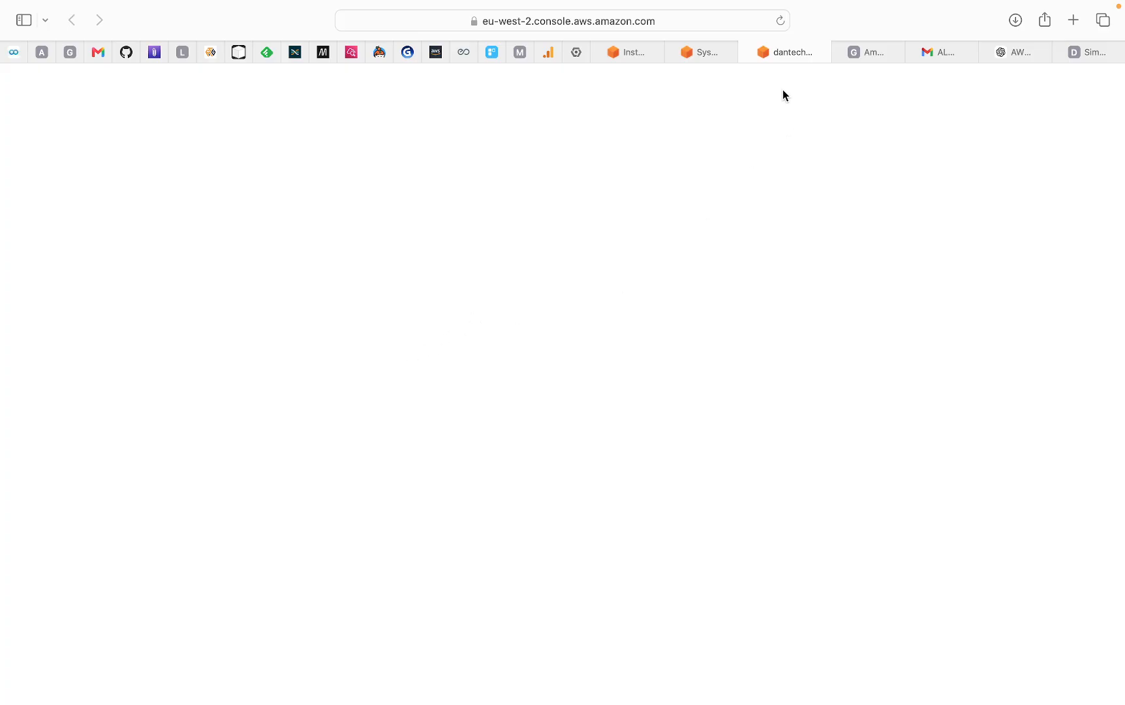
mouse_move(736, 43)
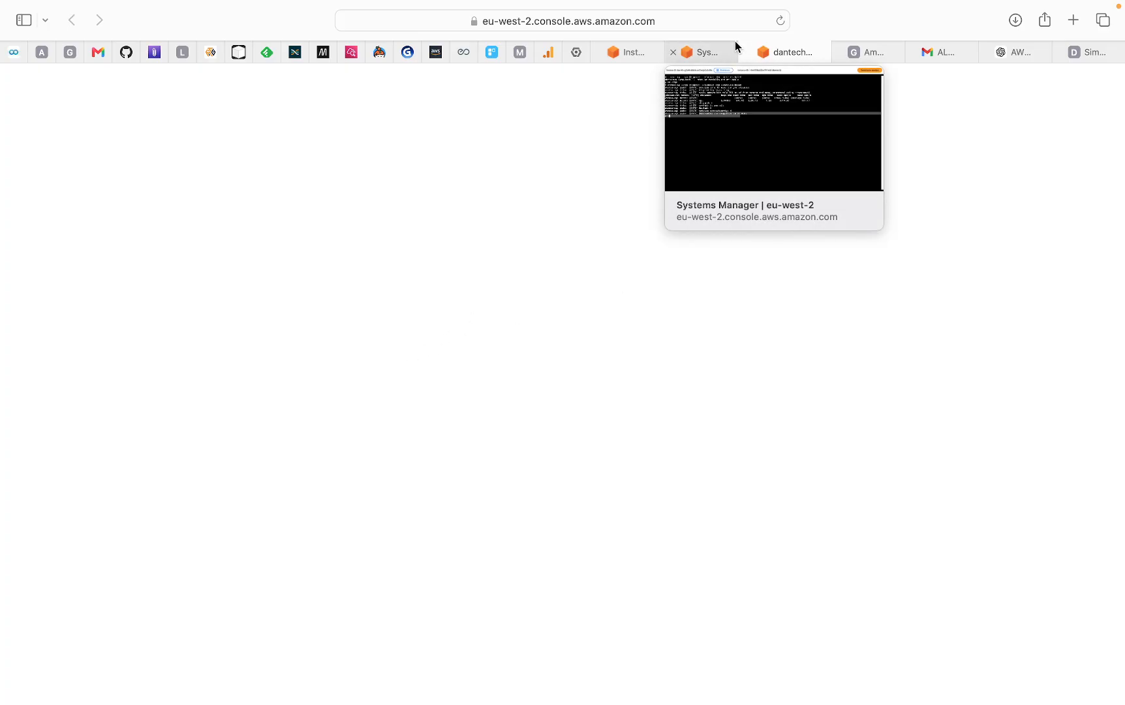
left_click(675, 53)
left_click(675, 55)
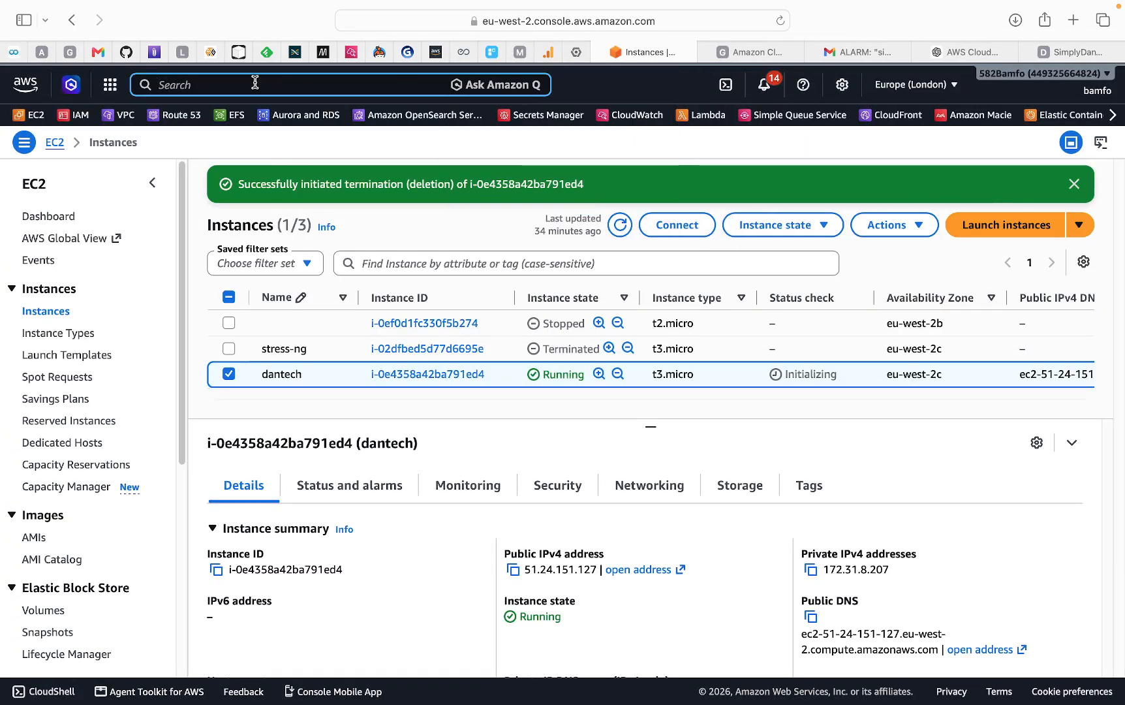
Search the AWS services for sns, open Simple Notification Service and show its topics list
type("sn")
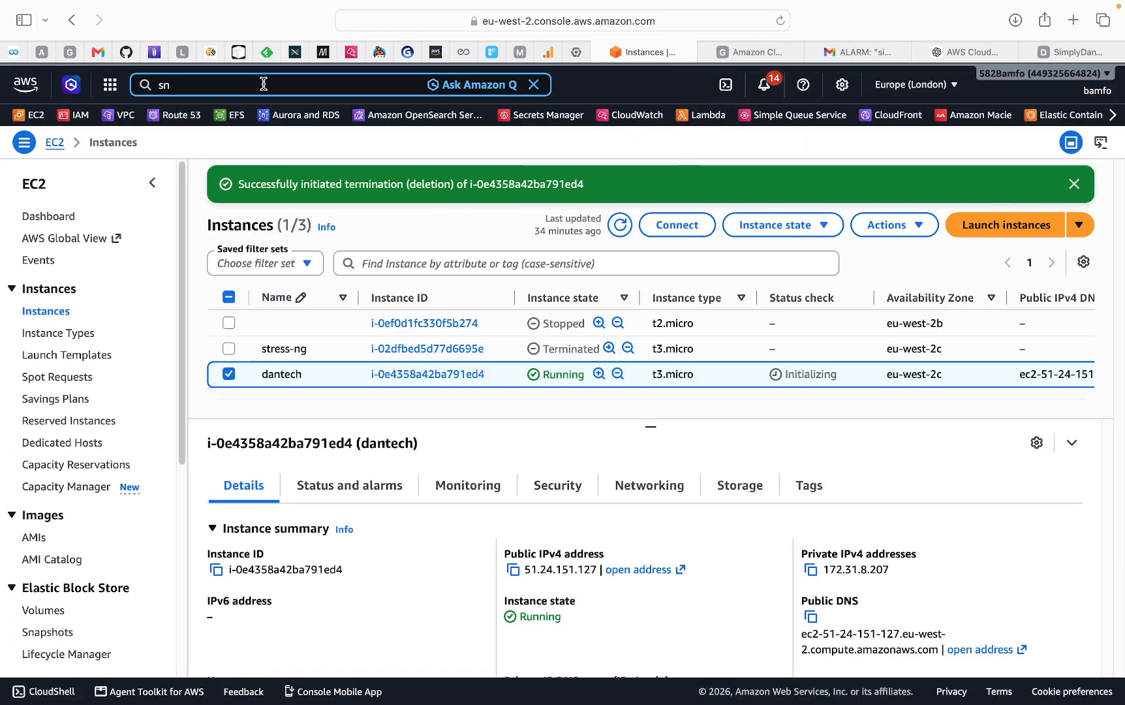
type("s")
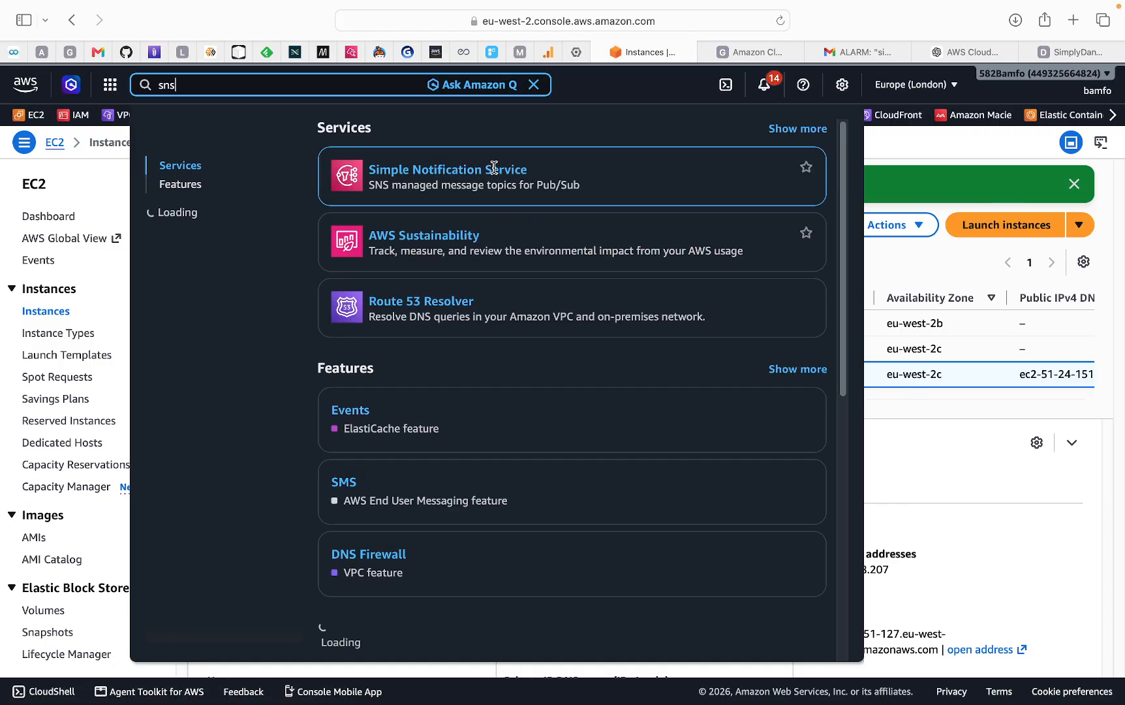
left_click(486, 173)
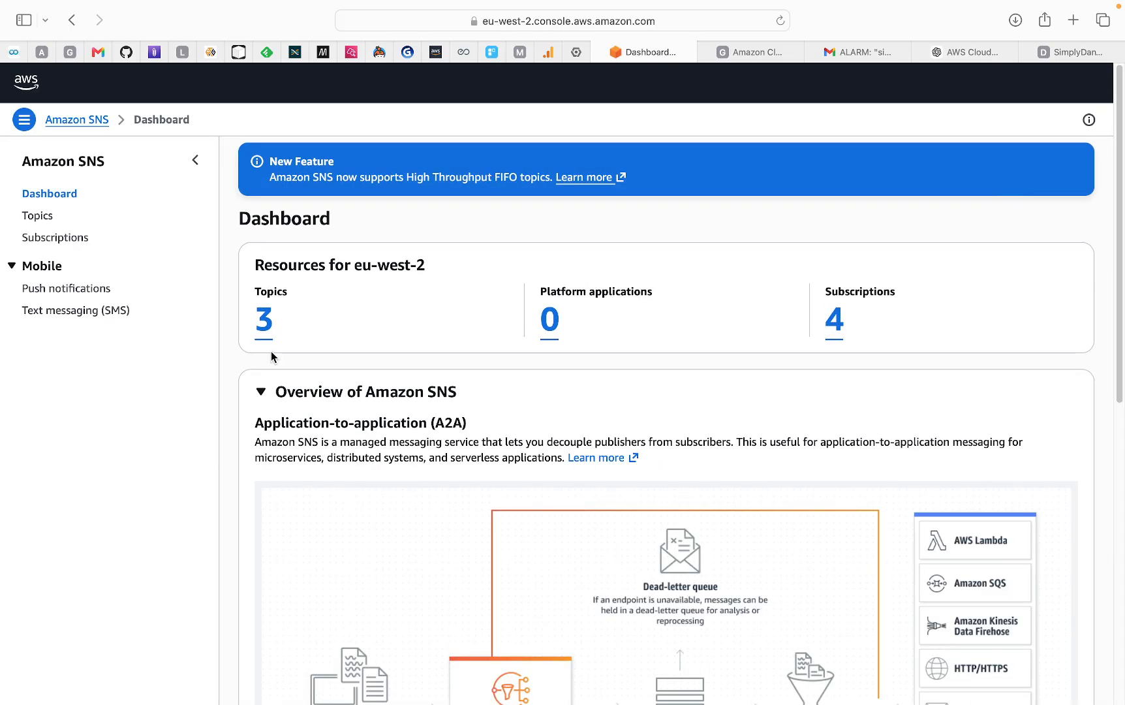
left_click(270, 321)
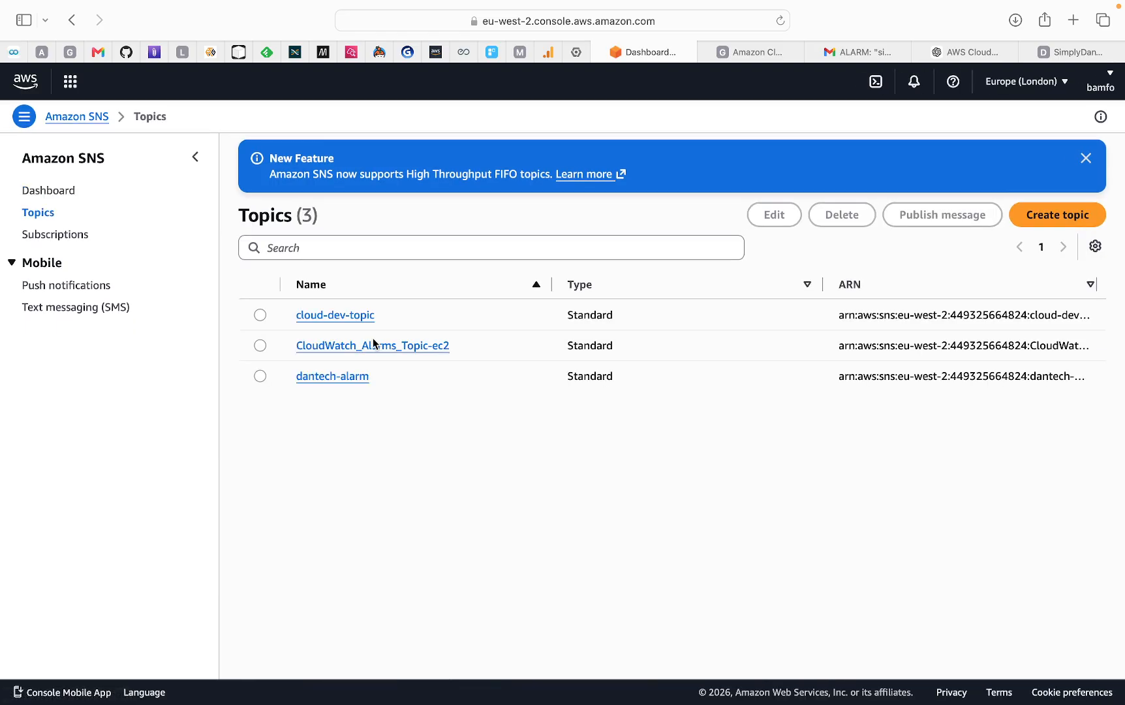
Delete the SNS topic dantech-alarm, confirming with the phrase "delete me"
left_click(263, 377)
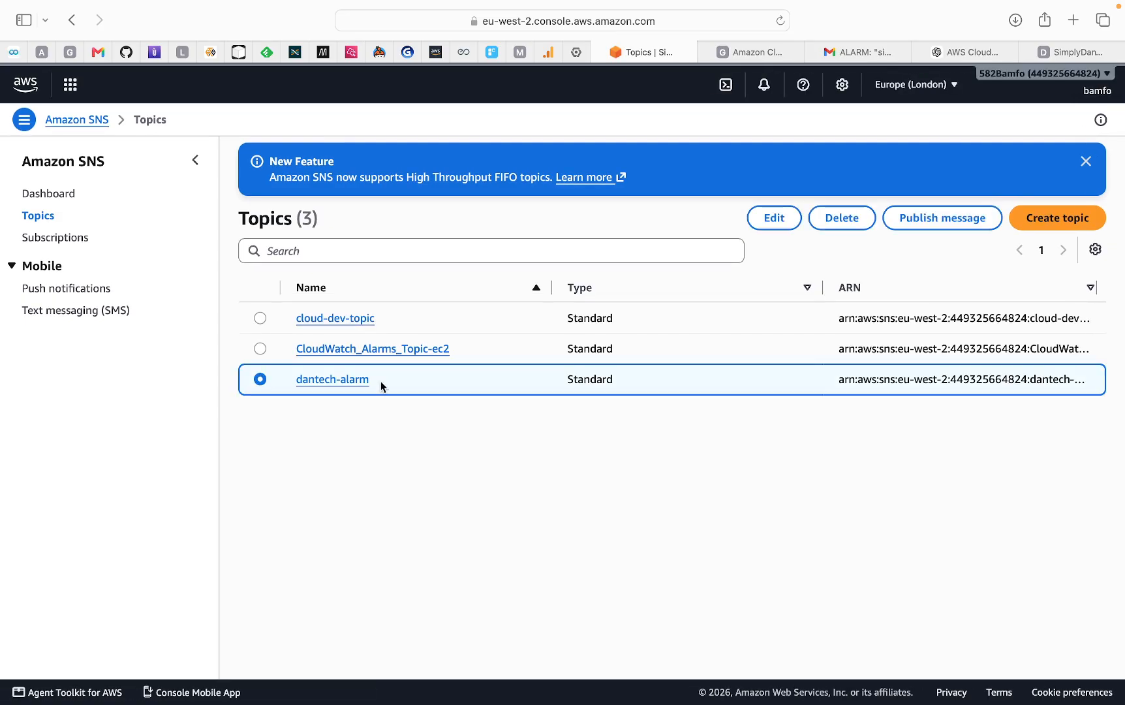
left_click(841, 224)
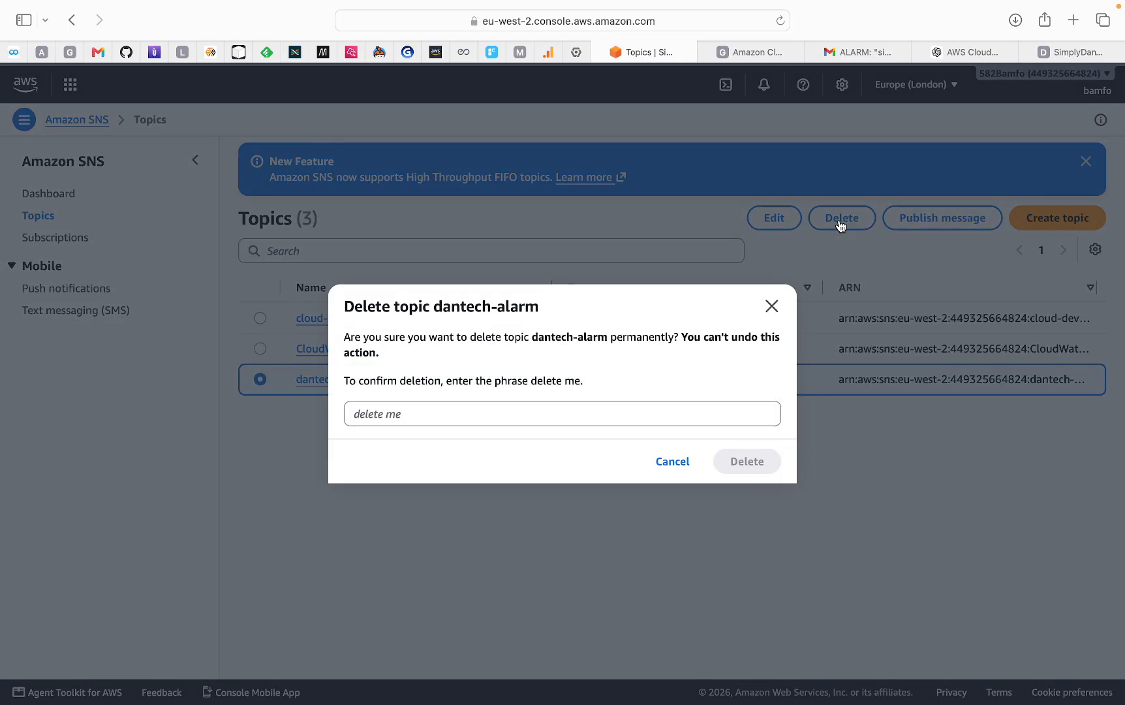
left_click(451, 402)
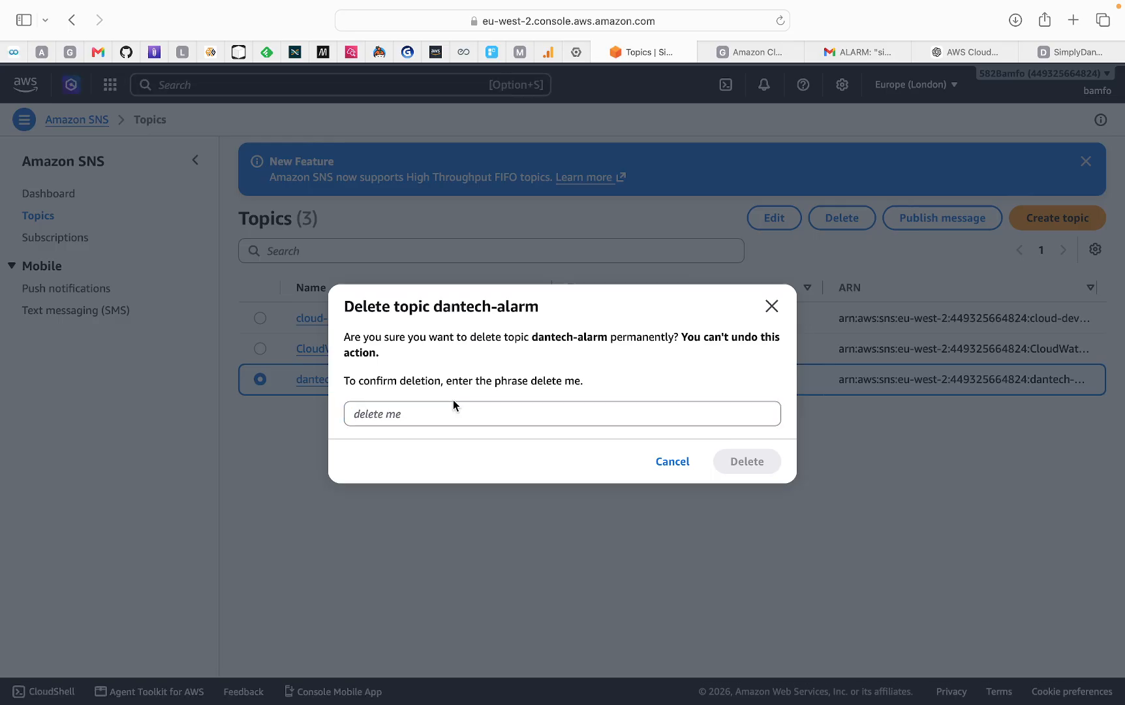
left_click(411, 411)
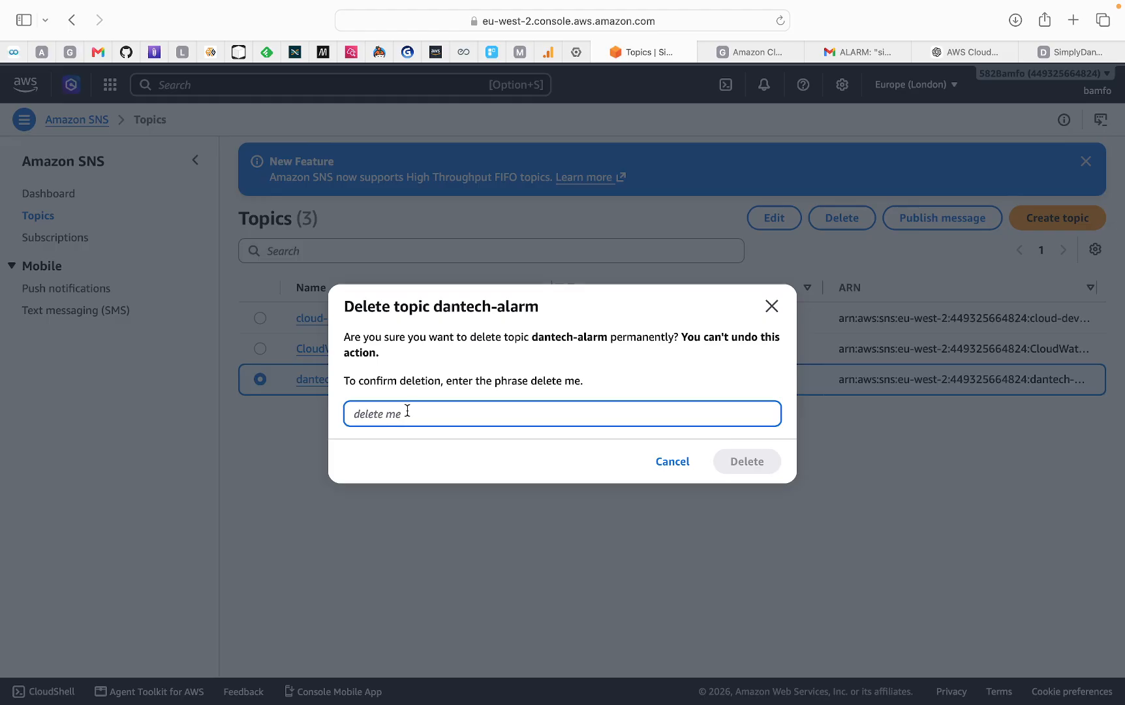
type("de")
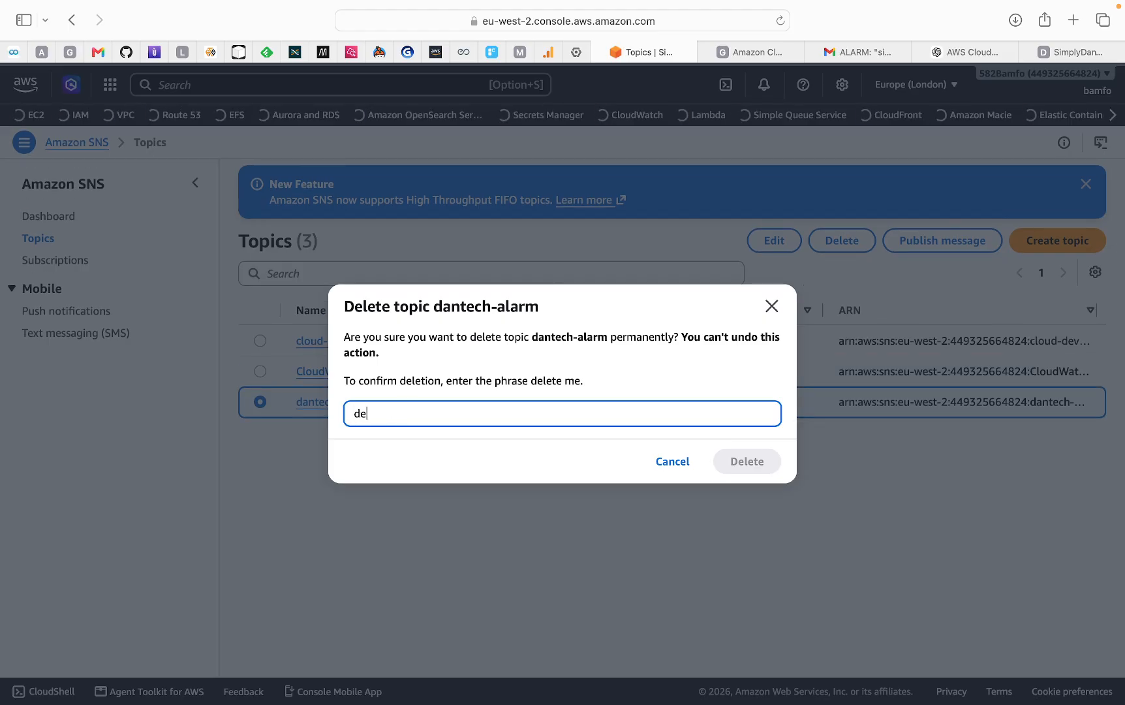
type("lete me")
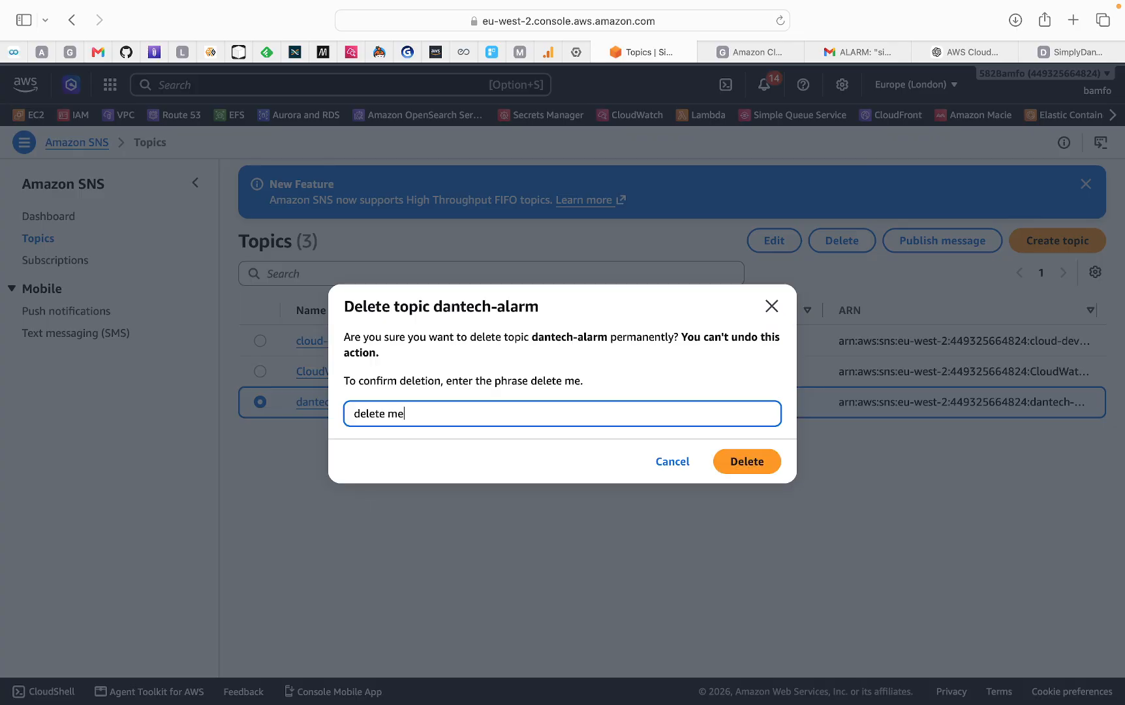
left_click(747, 462)
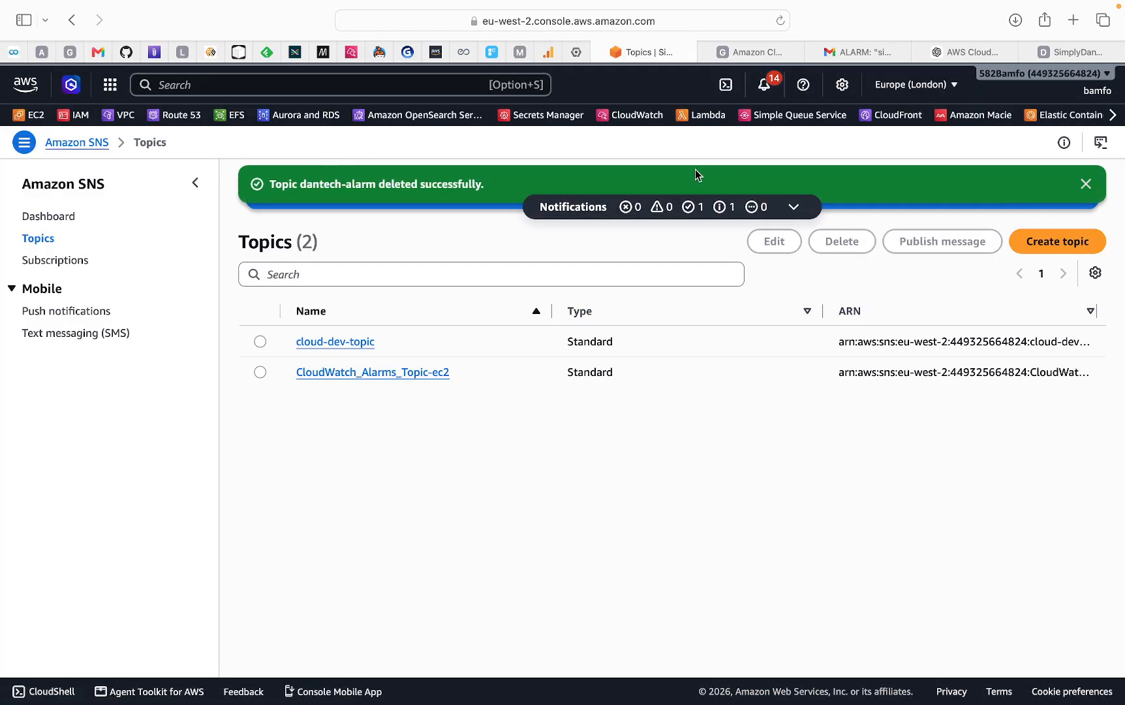
Switch to the Amazon CloudWatch presentation in Google Slides, present it from the first slide and advance to the component comparison table
left_click(761, 52)
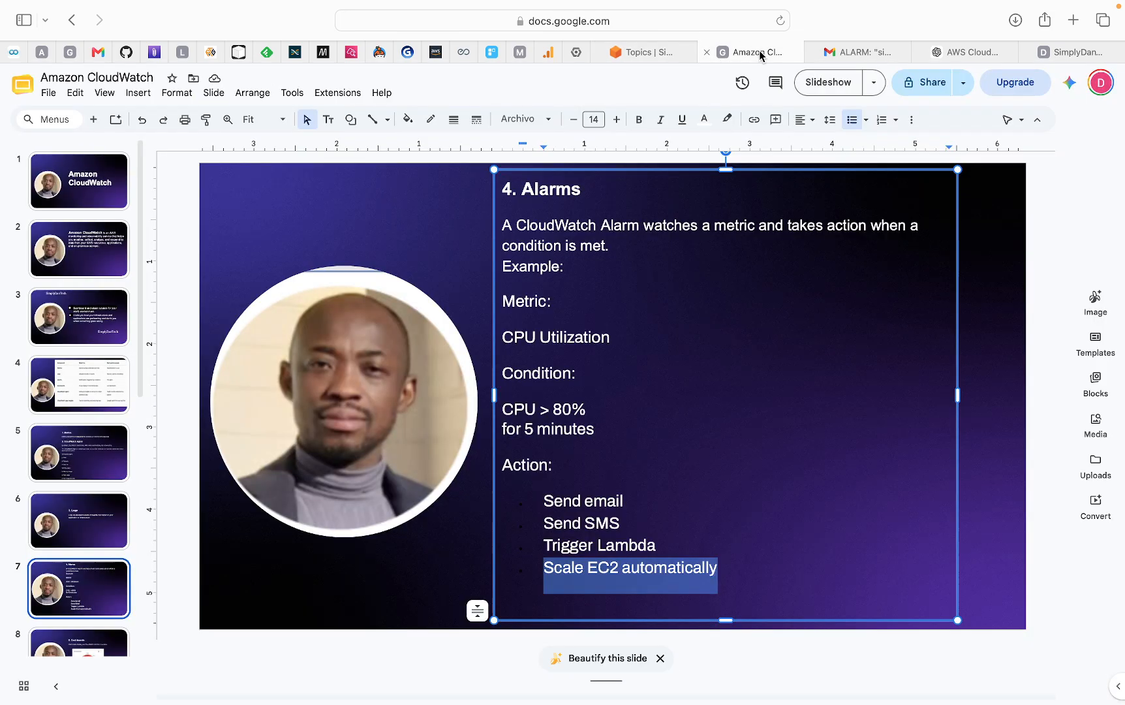
left_click(97, 190)
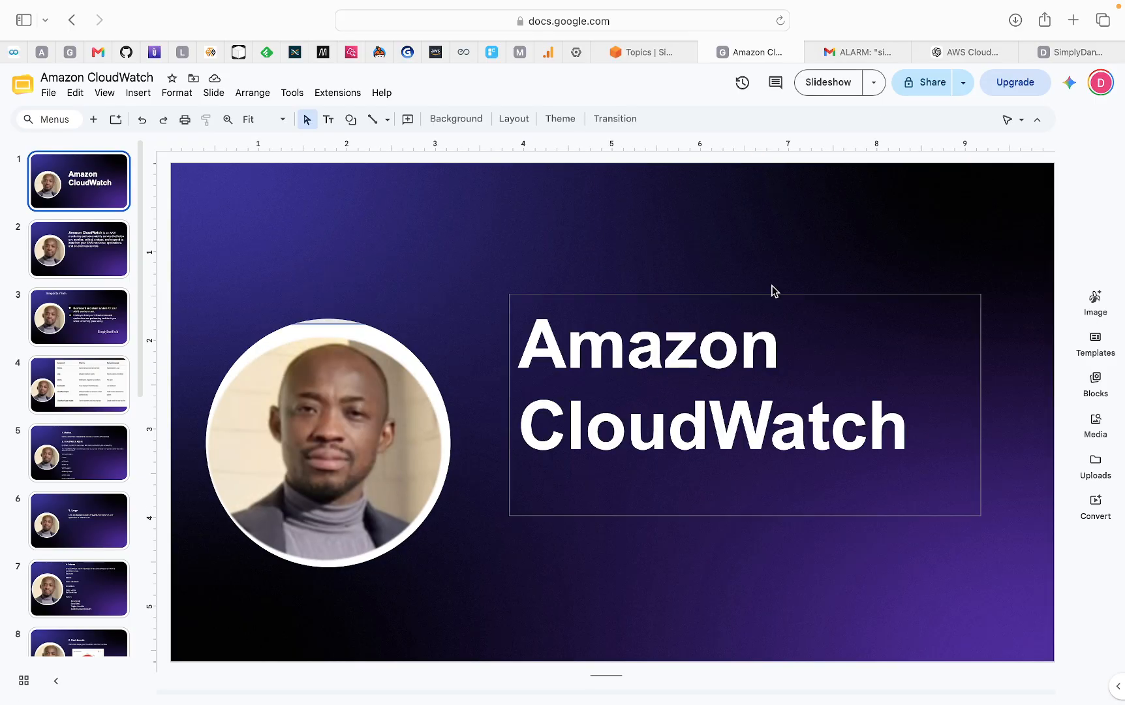
left_click(818, 91)
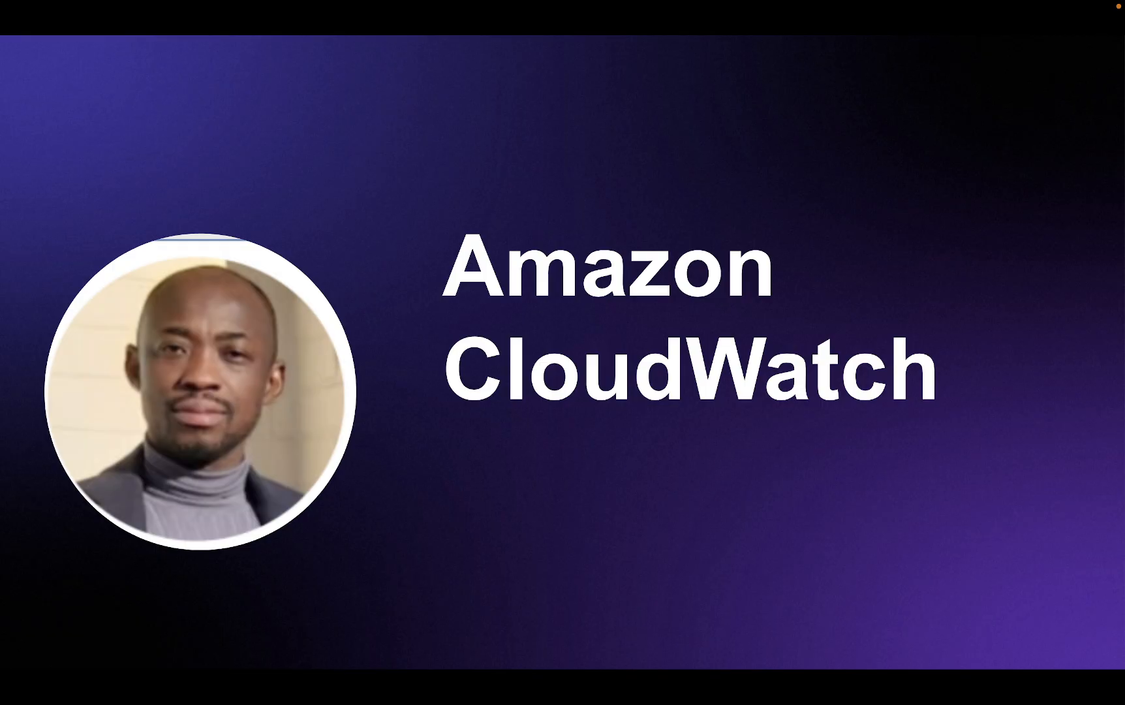
left_click(801, 418)
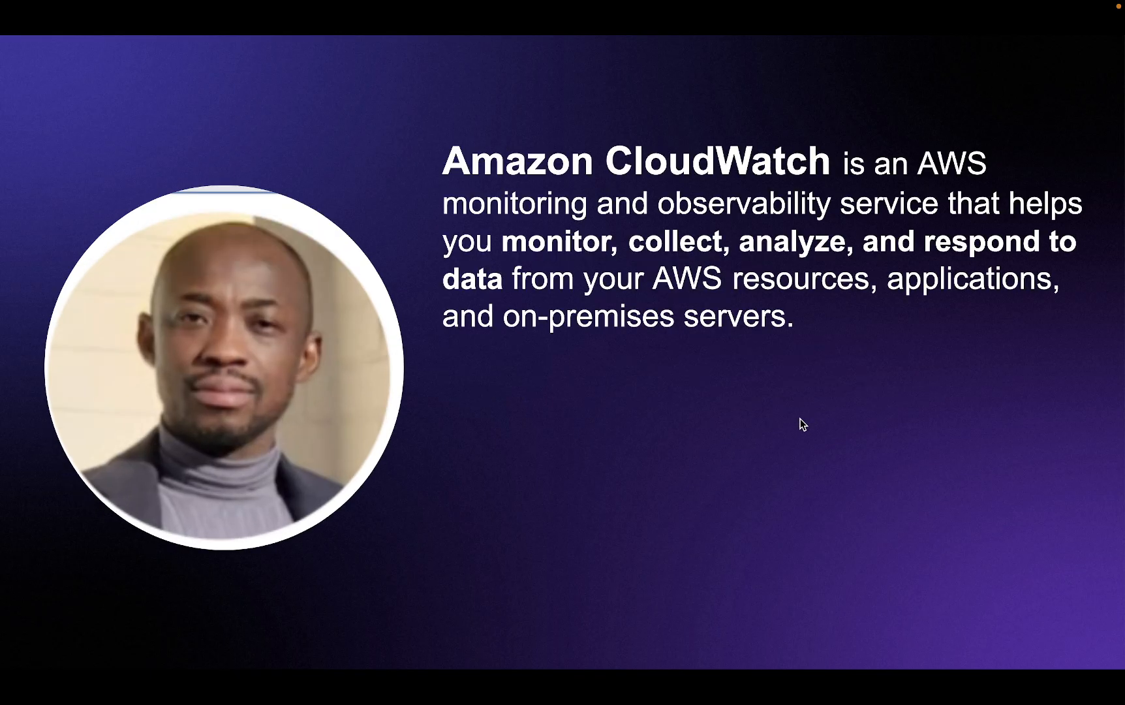
left_click(800, 418)
left_click(802, 423)
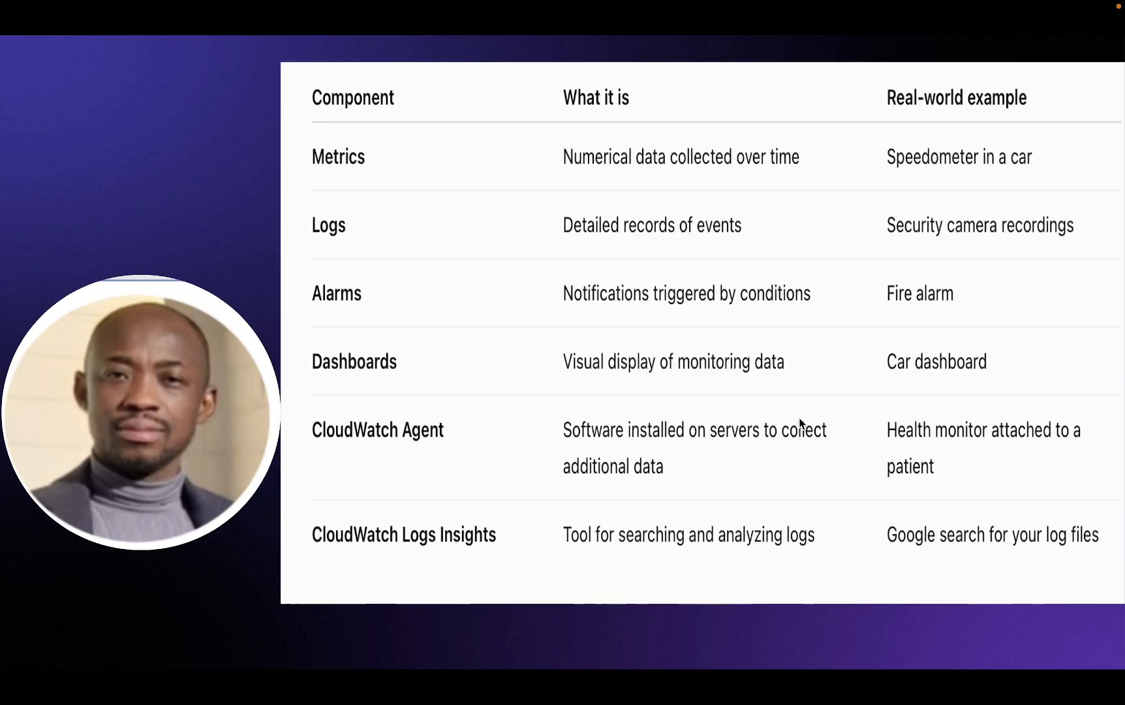